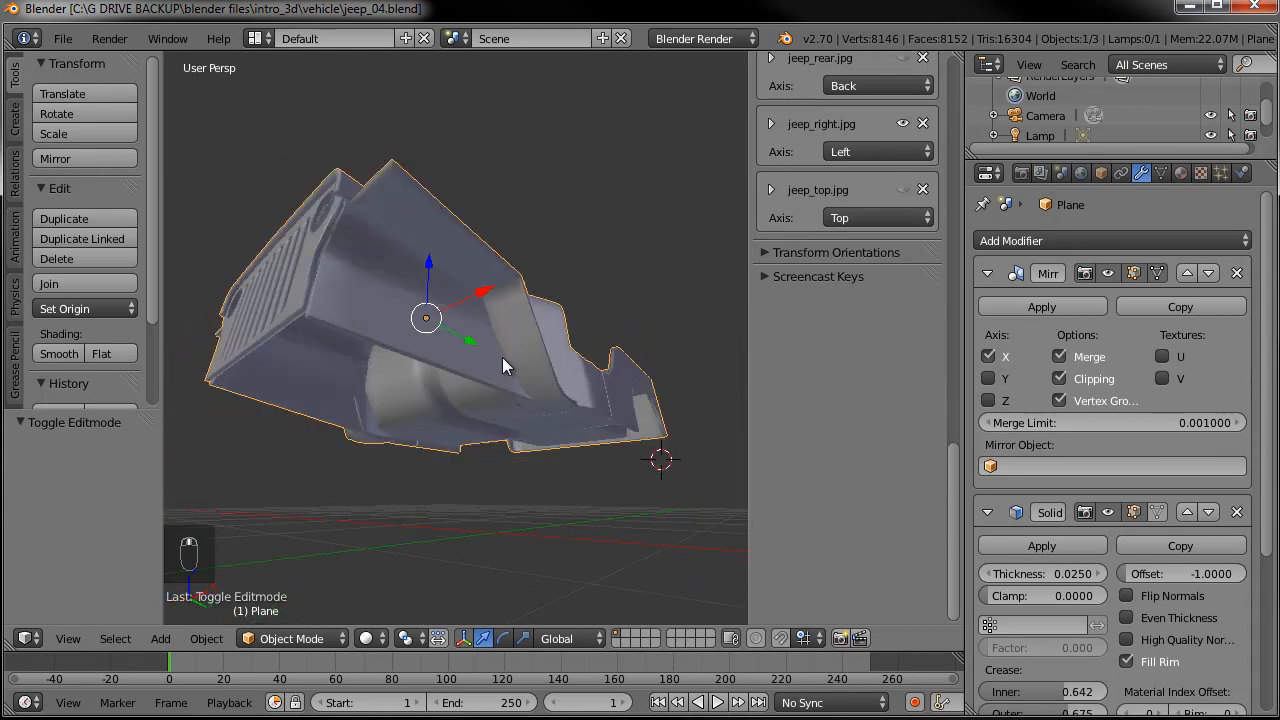
# - Show the jeep_front.jpg background blueprint behind the model in the front orthographic view
pyautogui.moveTo(631, 409); pyautogui.dragTo(598, 469, button='middle')
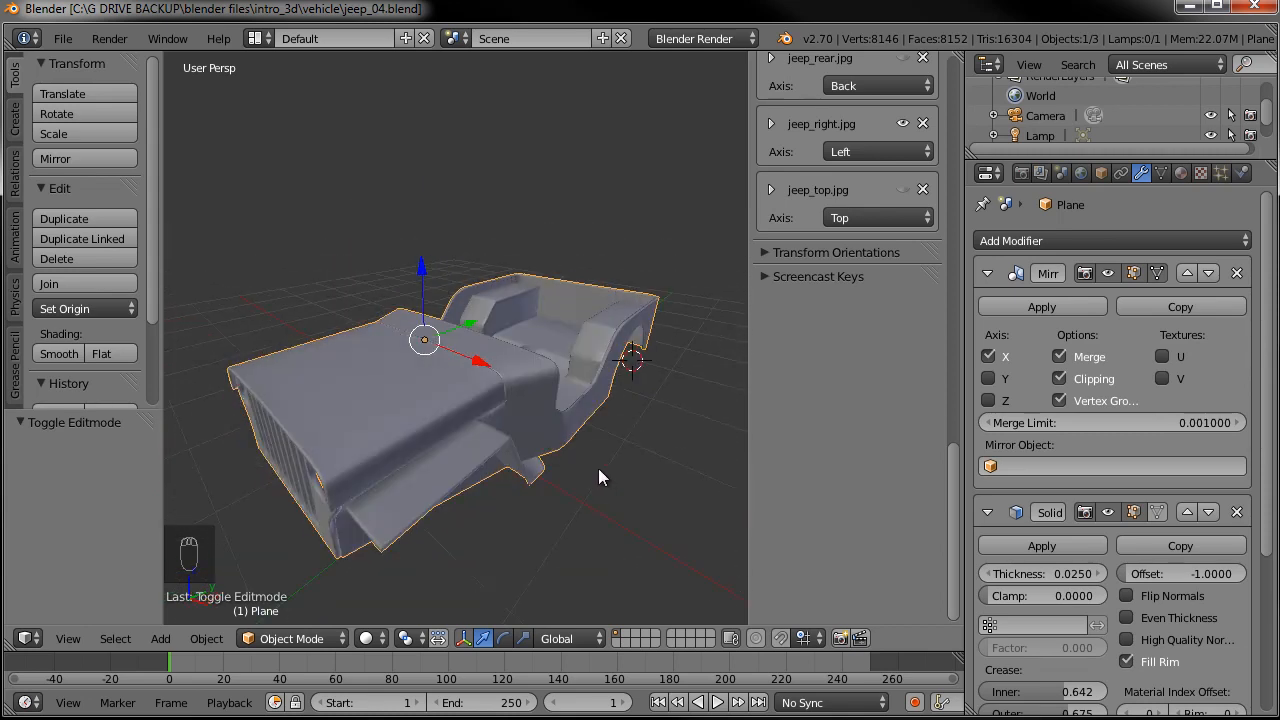
pyautogui.press('KP_1')
pyautogui.press('KP_5')
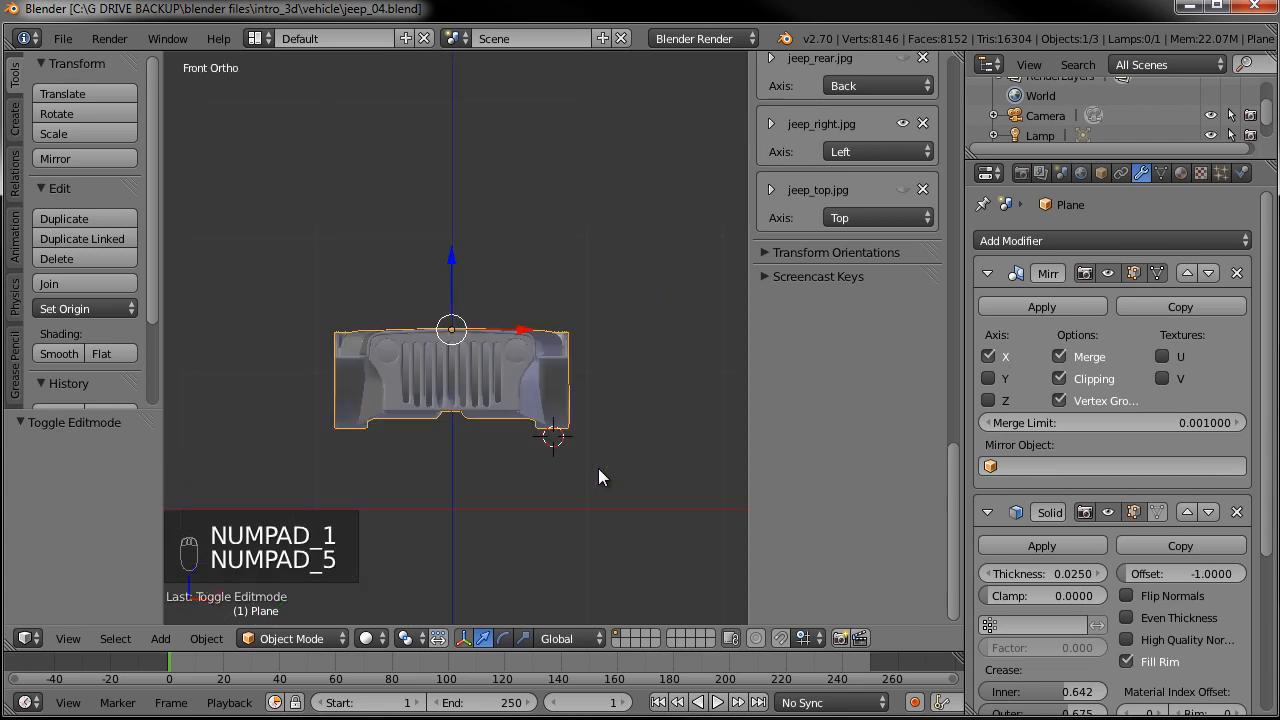
pyautogui.scroll(-1, 605, 350)
pyautogui.scroll(4, 821, 250)
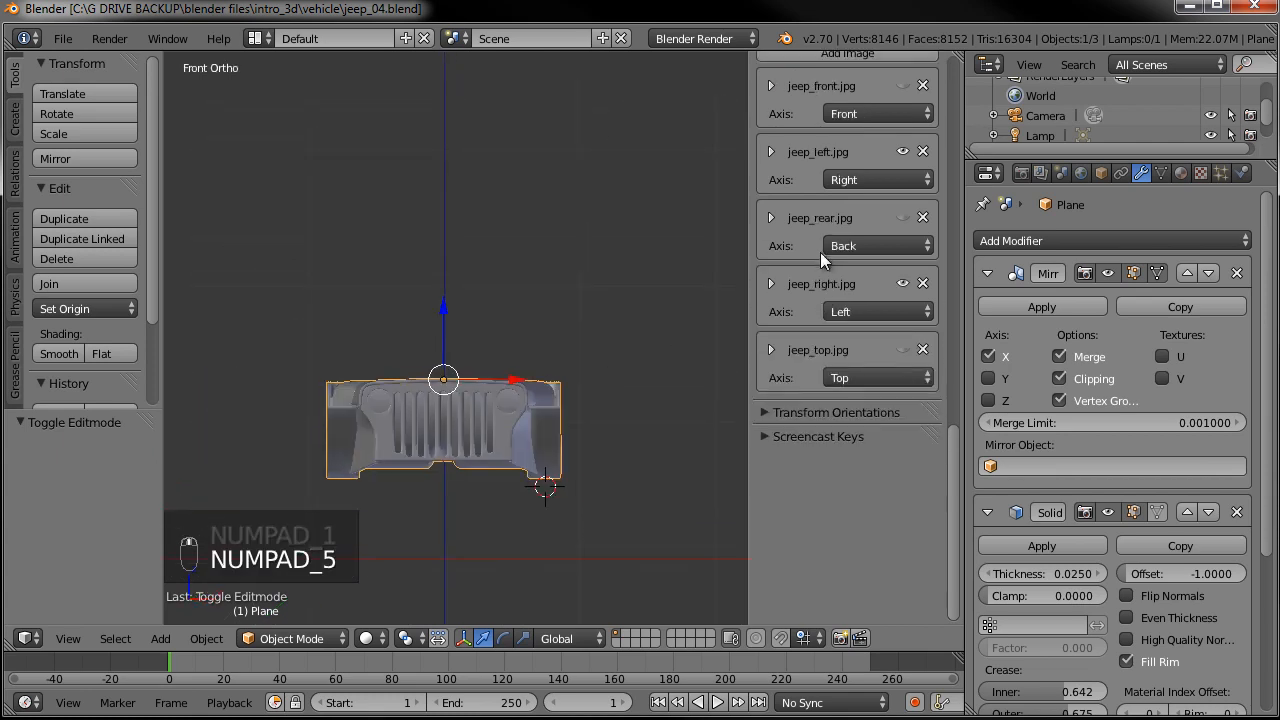
pyautogui.scroll(3, 859, 320)
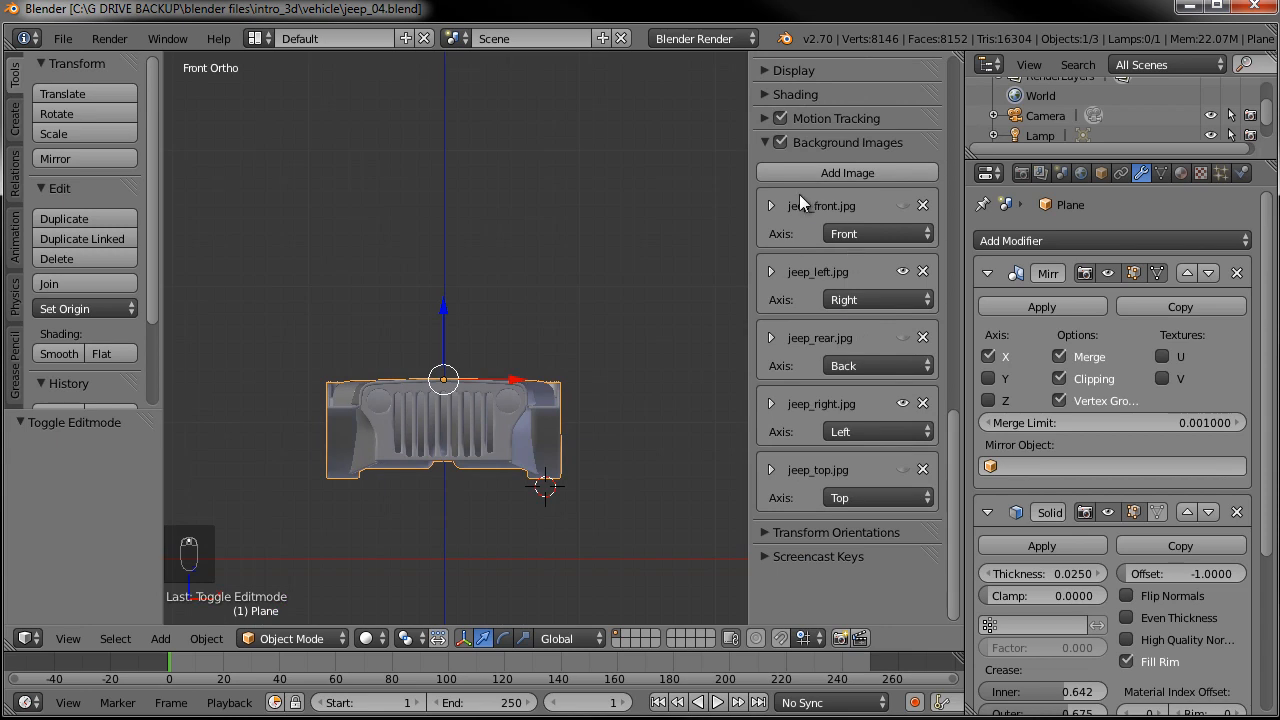
pyautogui.click(903, 205)
pyautogui.scroll(4, 537, 352)
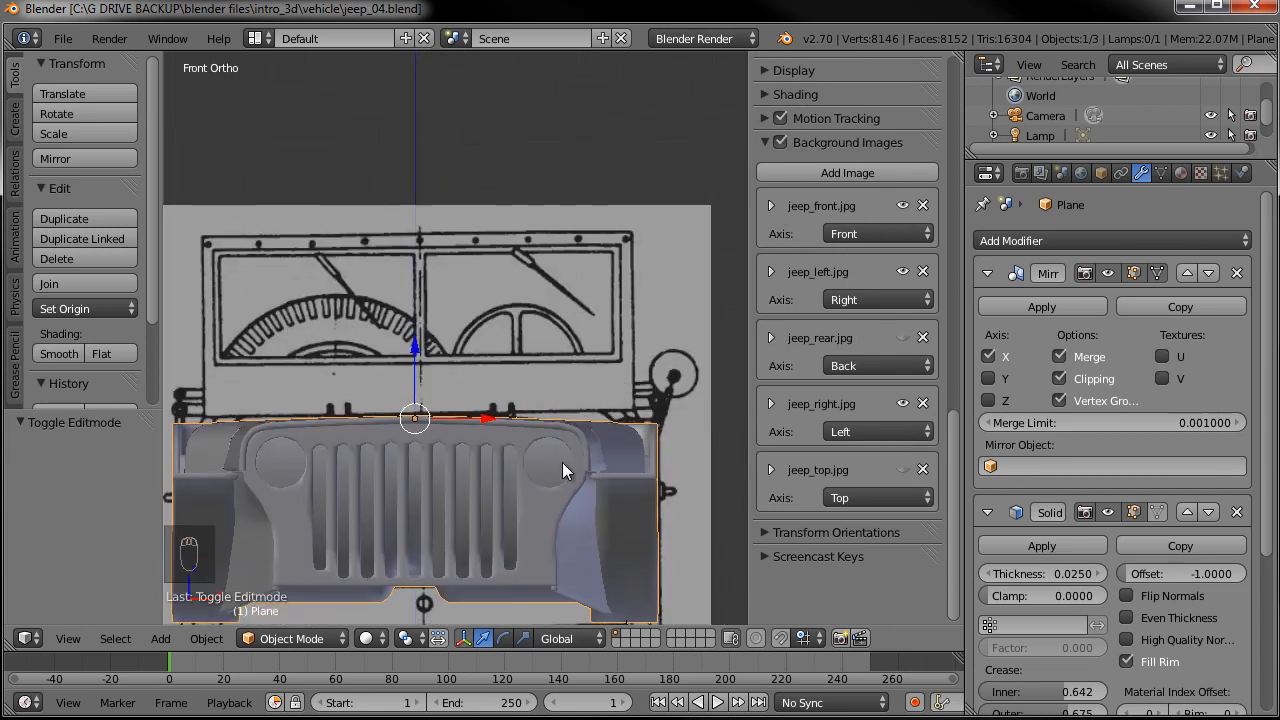
# - Add a plane to the jeep mesh in Edit Mode and move it about 0.17 along X and 0.97 up along Z
pyautogui.press('Tab')
pyautogui.keyDown('ctrl'); pyautogui.scroll(-2, 577, 407); pyautogui.keyUp('ctrl')
pyautogui.hotkey('shift', 'a')
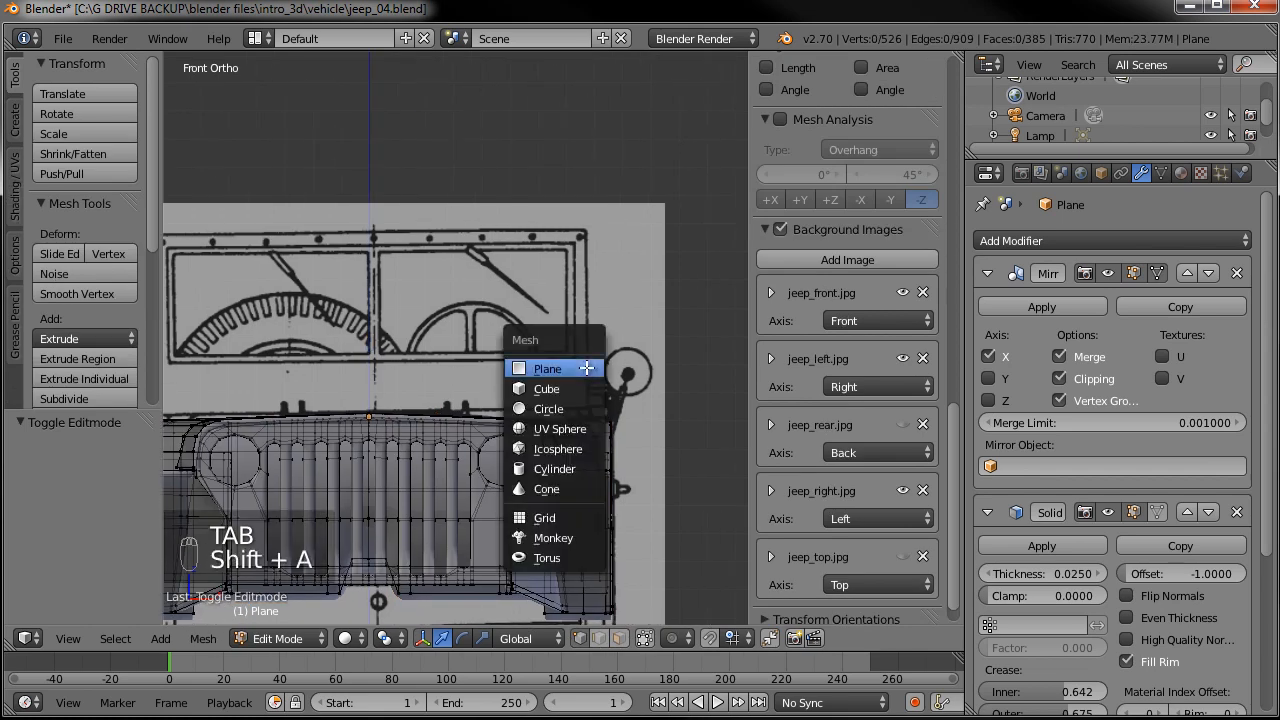
pyautogui.click(584, 366)
pyautogui.press('g')
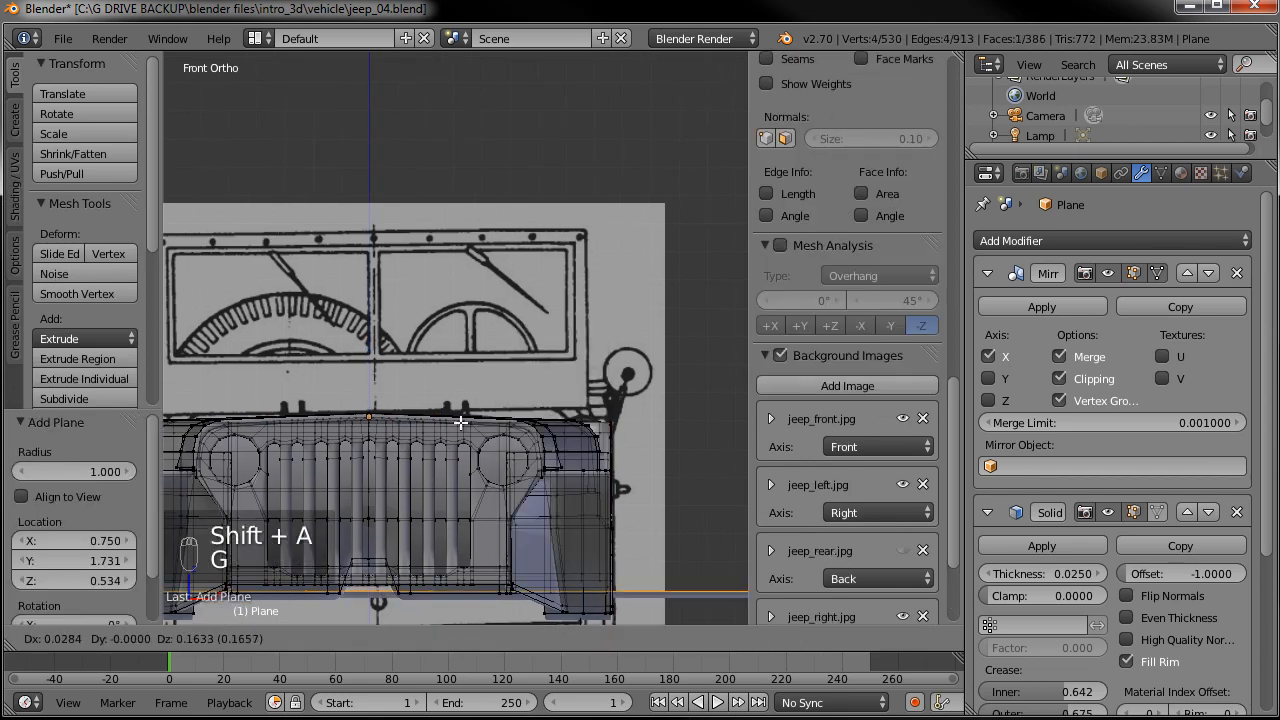
pyautogui.click(493, 251)
# - Slide the new plane about -1.41 along X so its mirrored halves join at the jeep's centre line
pyautogui.moveTo(452, 391); pyautogui.dragTo(470, 445, button='middle')
pyautogui.moveTo(522, 340); pyautogui.dragTo(537, 335, button='middle')
pyautogui.scroll(-2, 537, 335)
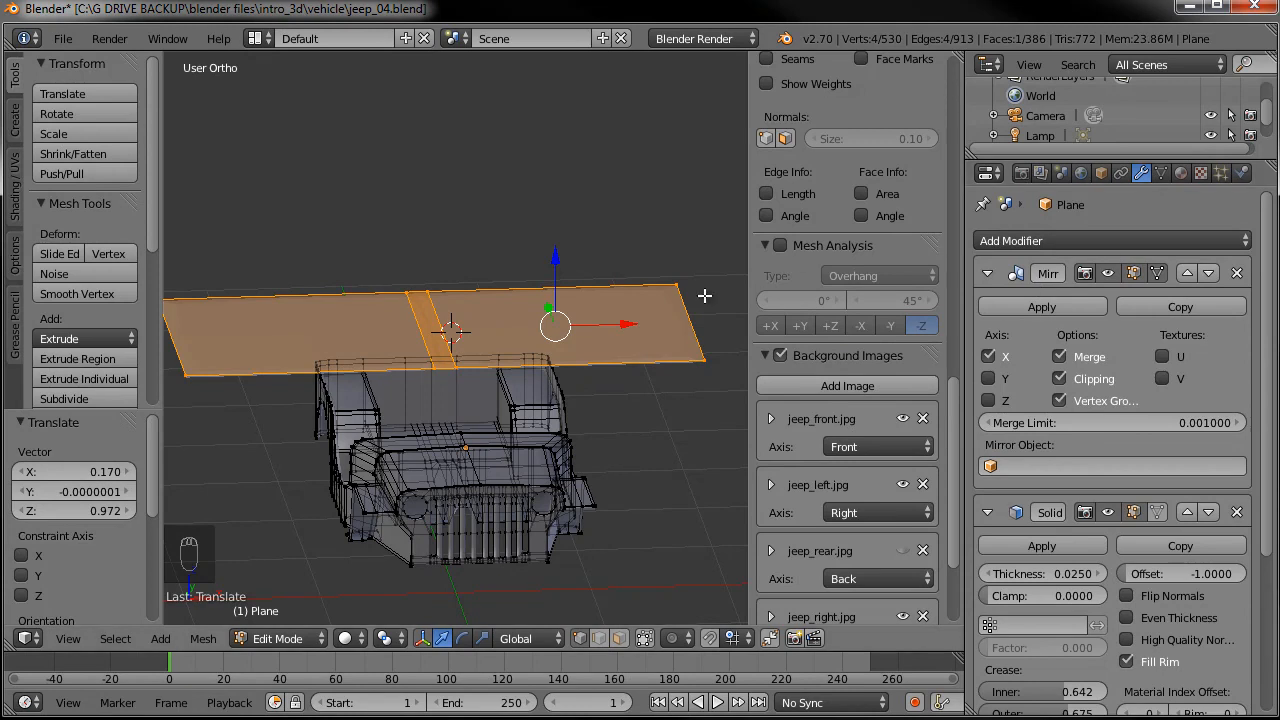
pyautogui.moveTo(604, 325); pyautogui.dragTo(455, 320)
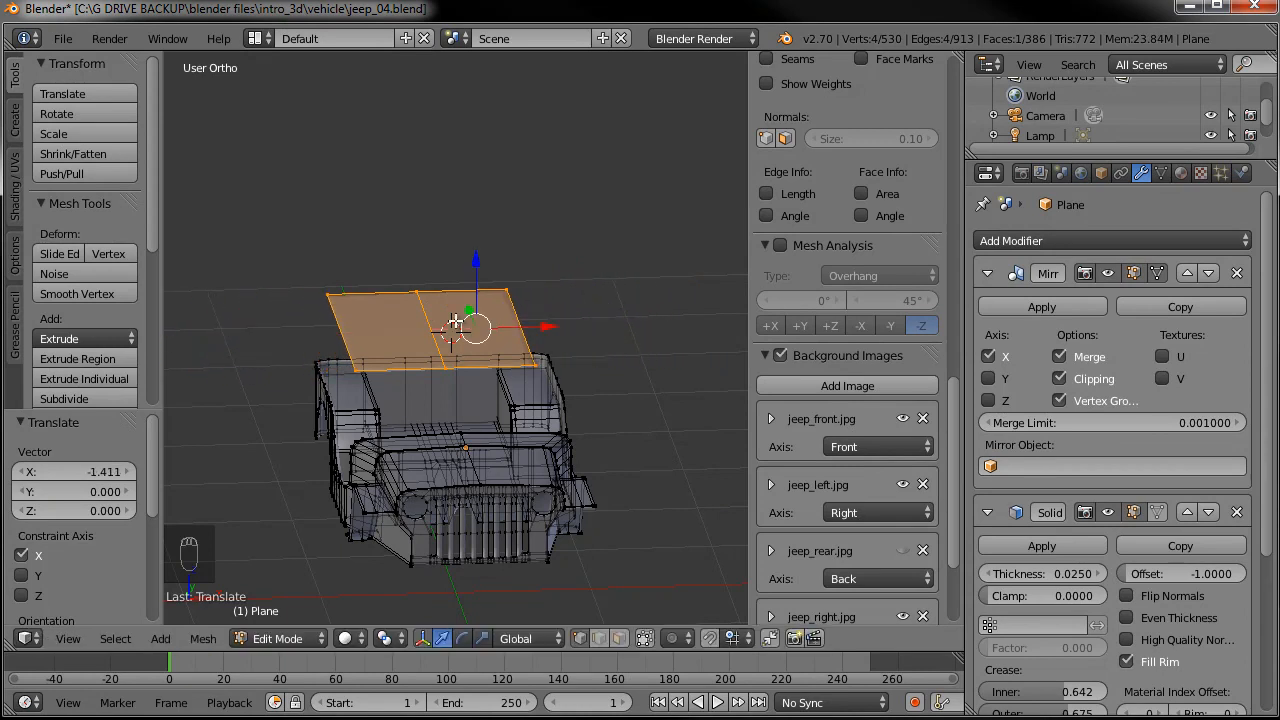
# - Rotate the plane 90° about X so it stands upright against the front blueprint
pyautogui.press('KP_1')
pyautogui.scroll(5, 483, 323)
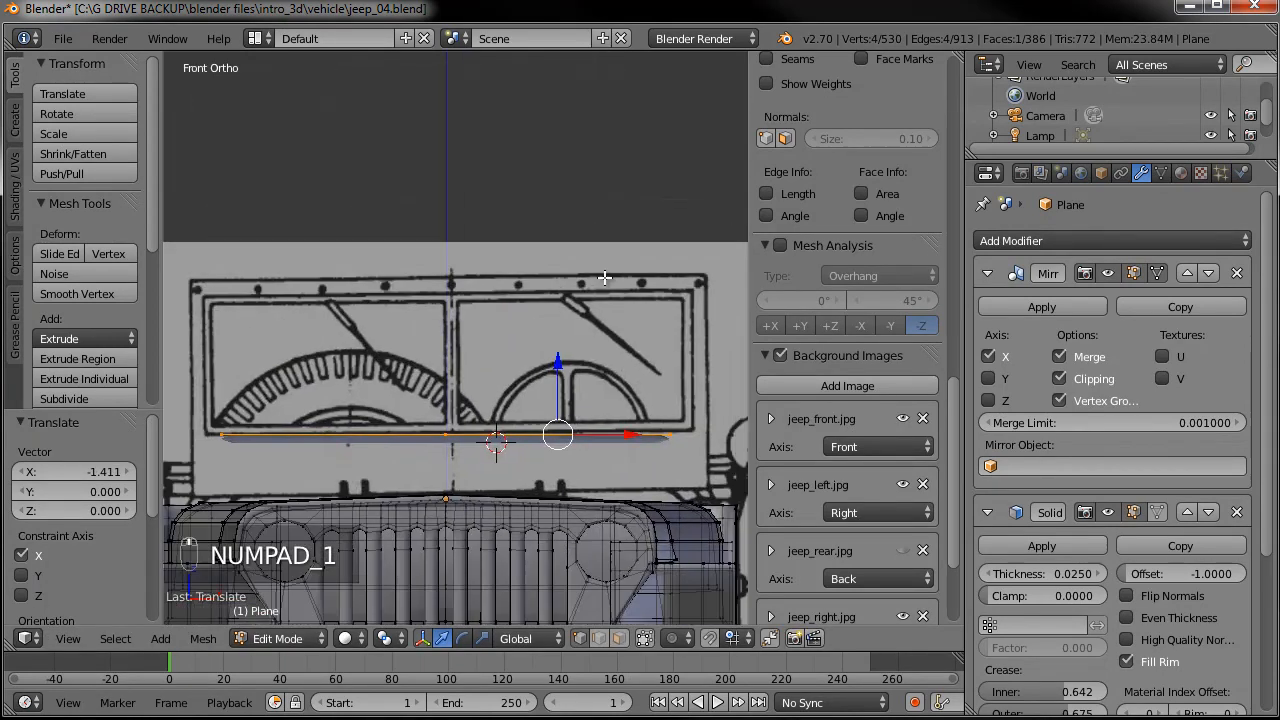
pyautogui.write('rx90')
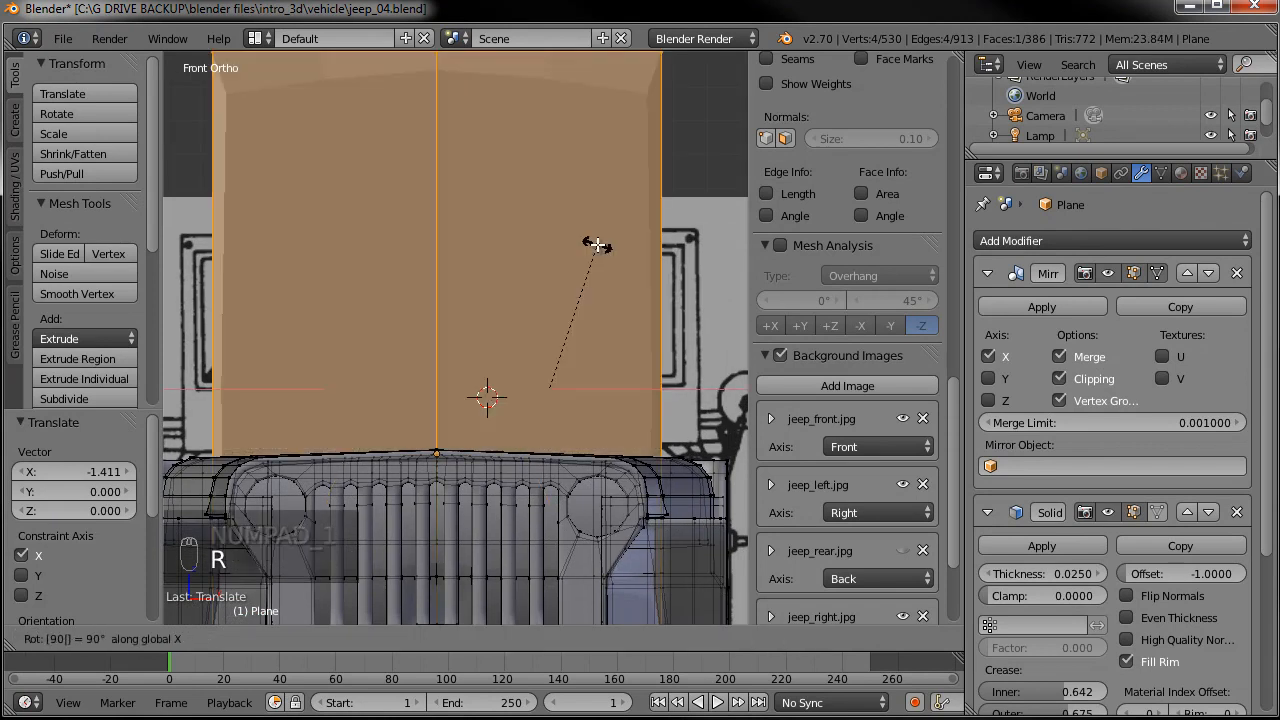
pyautogui.press('Return')
# - Scale the upright plane along Z by about -0.16 and lower it about 0.038 onto the hood
pyautogui.scroll(-2, 597, 245)
pyautogui.press('s')
pyautogui.press('z')
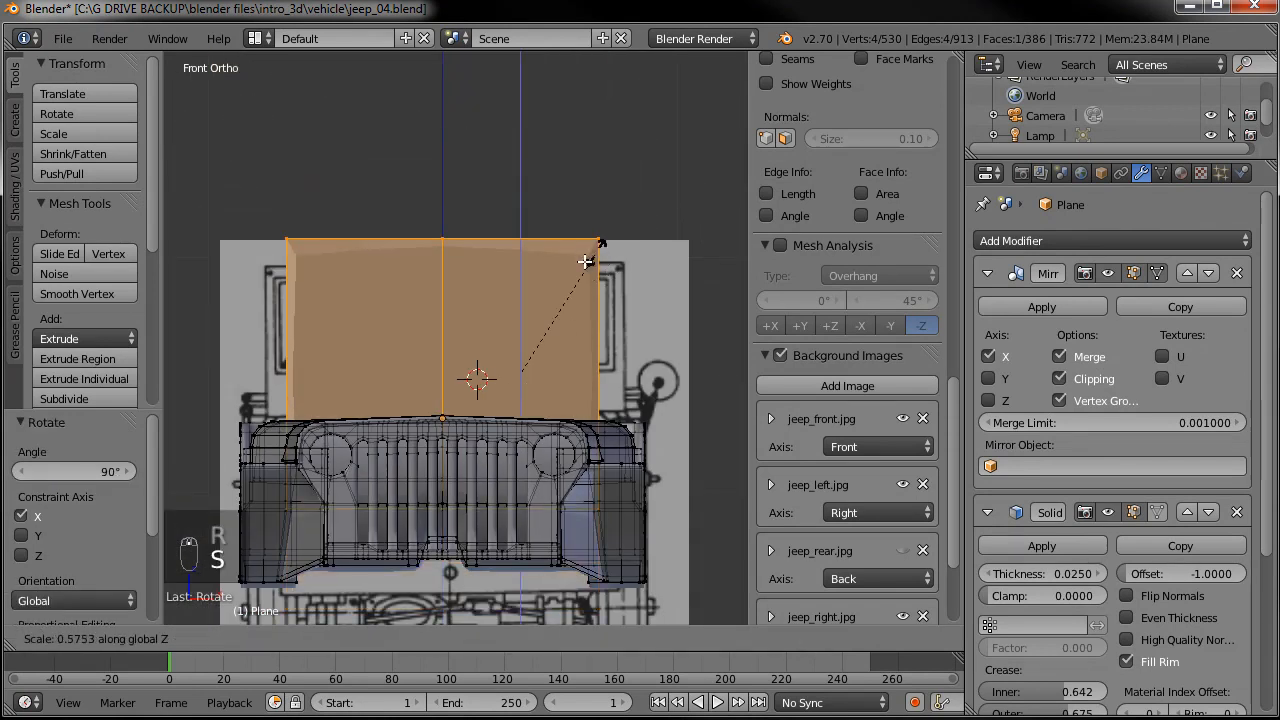
pyautogui.click(490, 357)
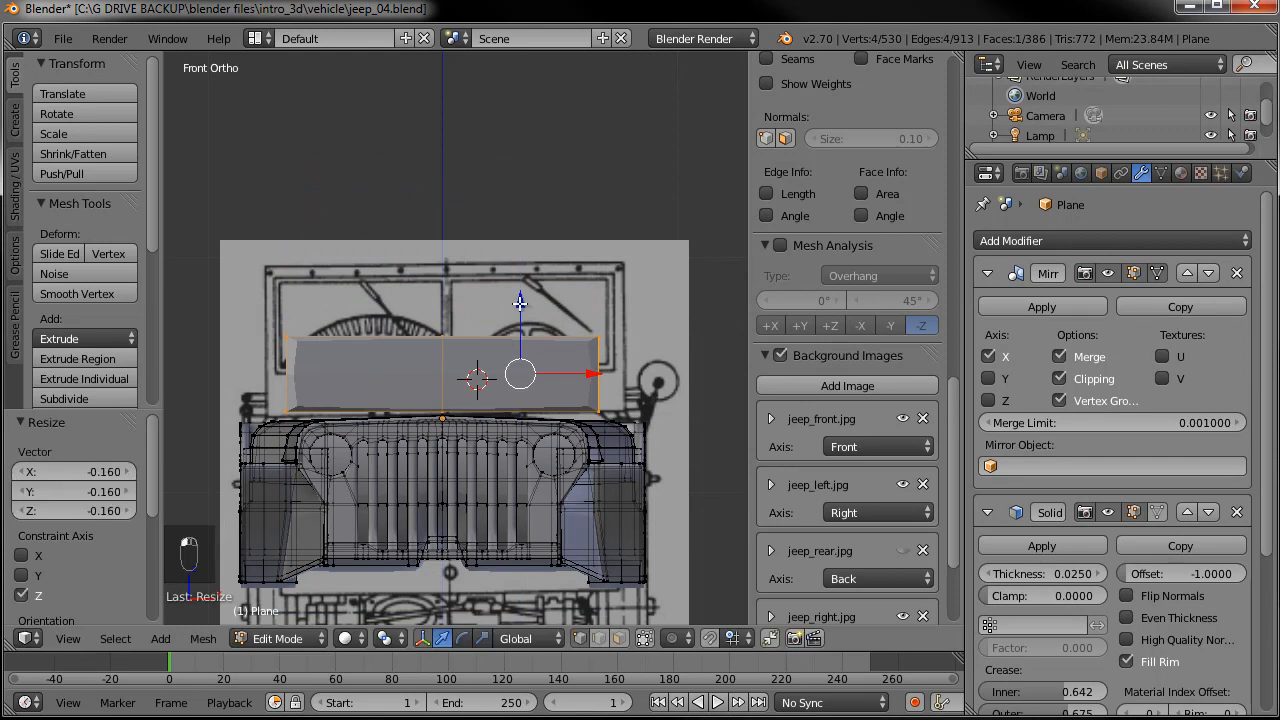
pyautogui.press('g')
pyautogui.press('z')
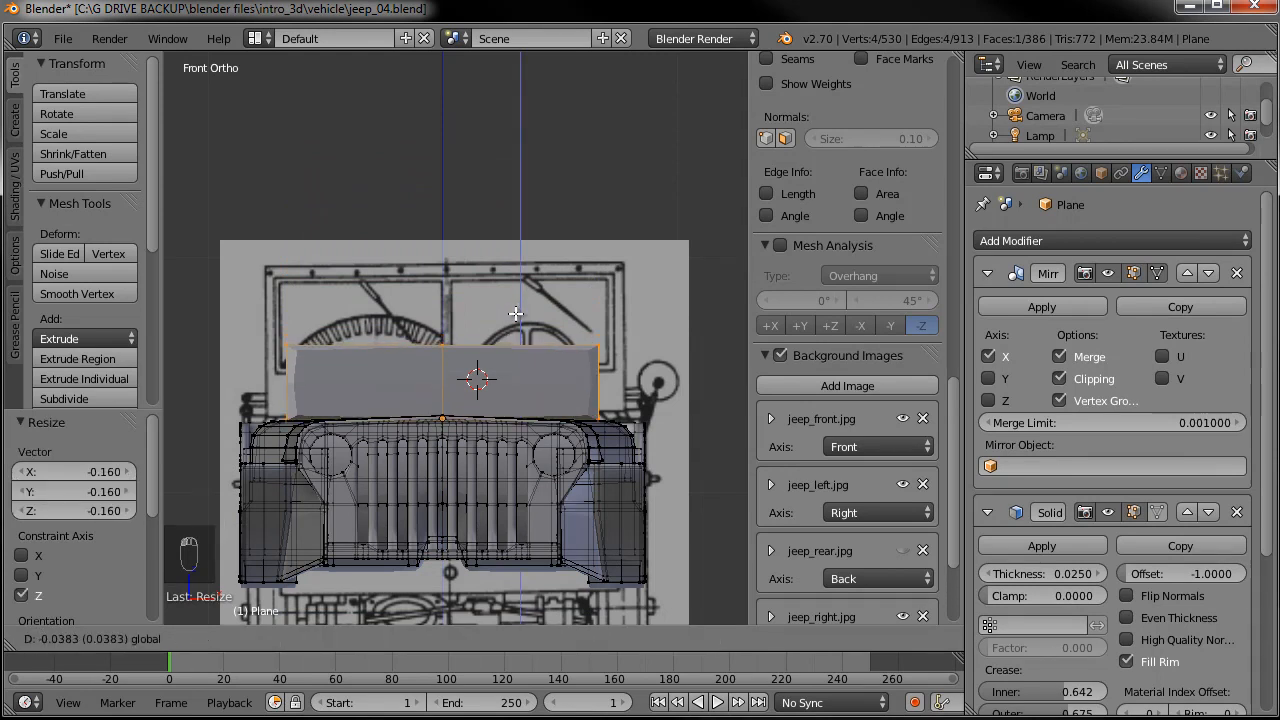
pyautogui.click(515, 313)
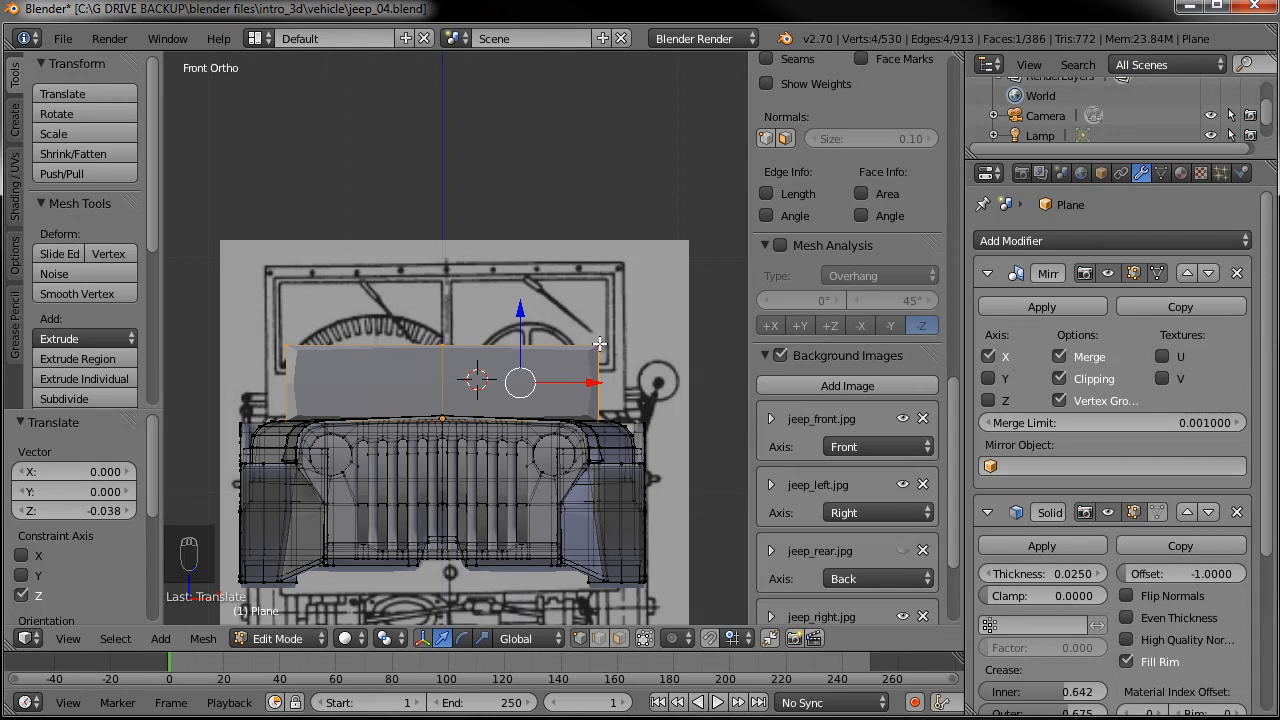
# - Widen the panel along X to the windshield's outer edge and lower its top edge about 0.102 to the window base
pyautogui.moveTo(596, 383); pyautogui.dragTo(621, 380)
pyautogui.press('a')
pyautogui.press('b')
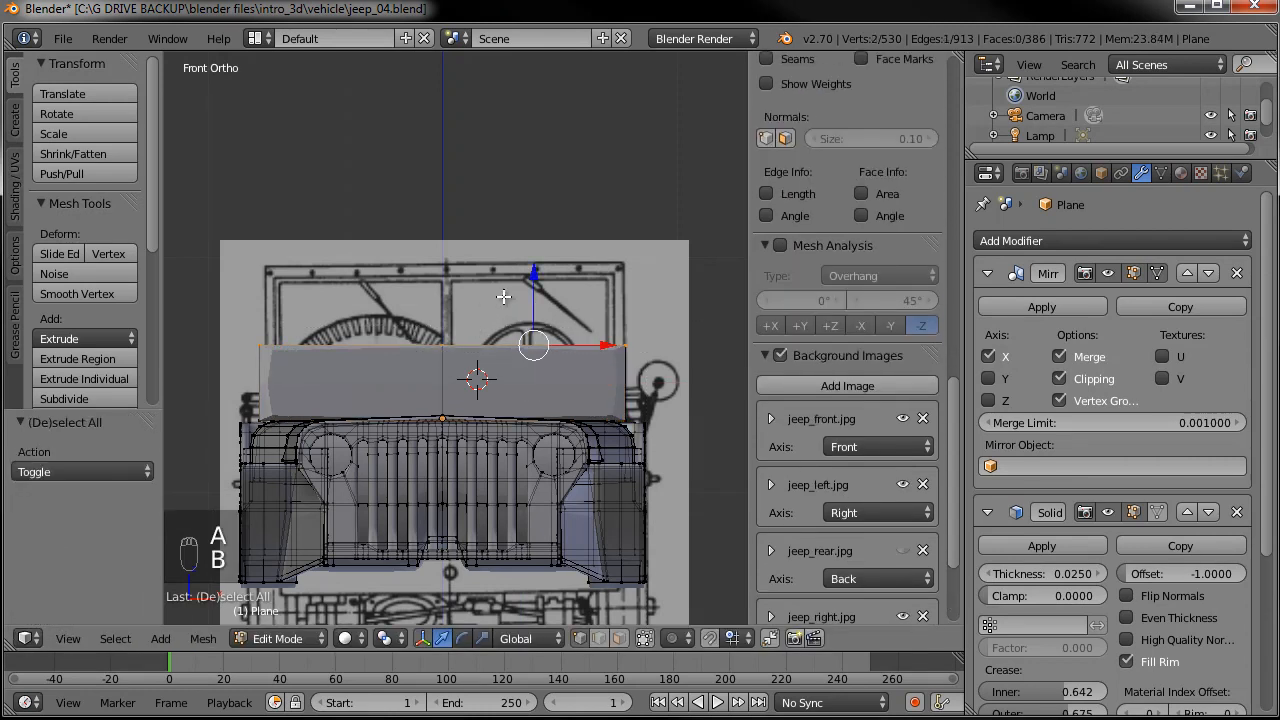
pyautogui.moveTo(535, 274); pyautogui.dragTo(537, 299)
pyautogui.click(537, 299)
pyautogui.scroll(2, 530, 330)
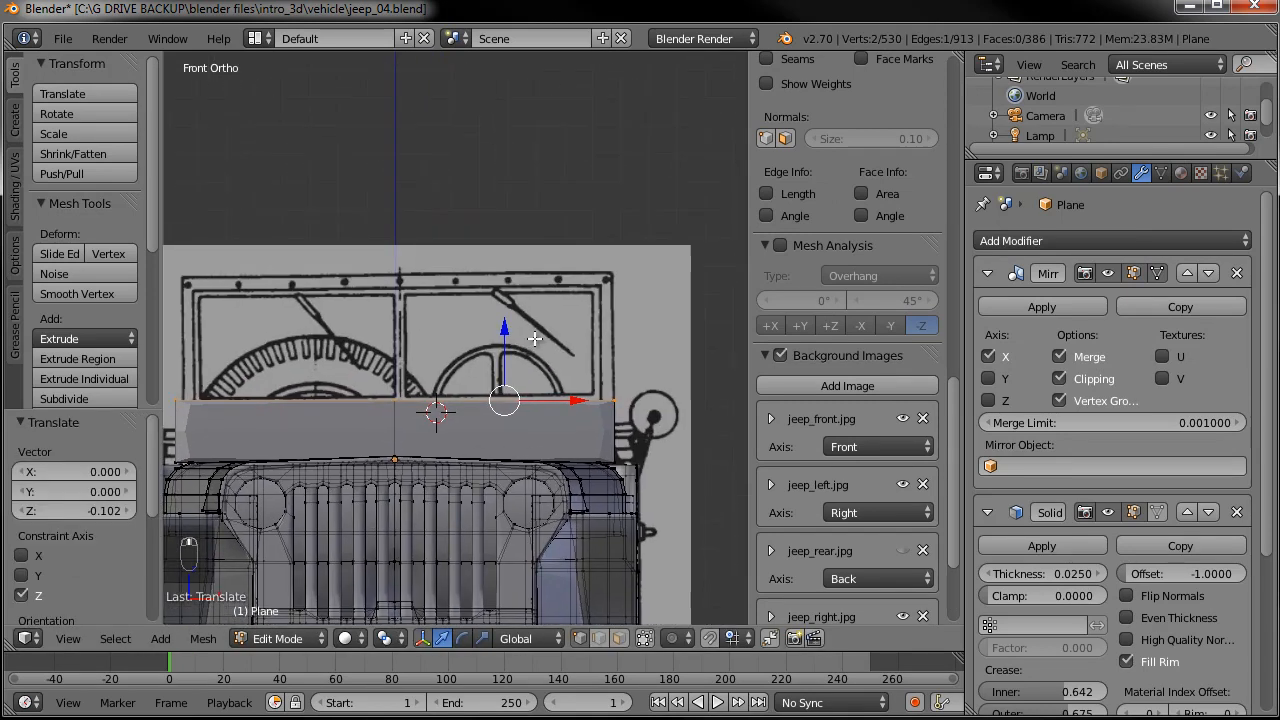
# - Add two vertical loop cuts to the lower windshield panel, one near its outer edge and one near the centre line
pyautogui.hotkey('ctrl', 'r')
pyautogui.click(630, 398)
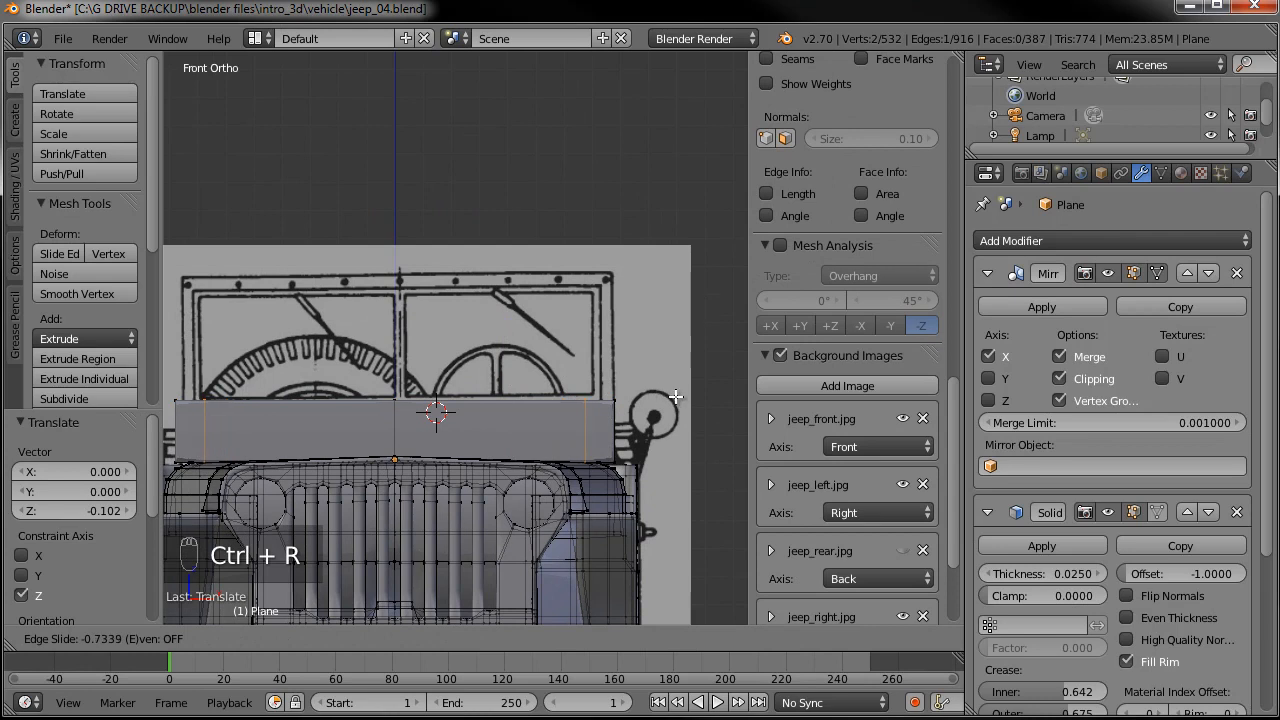
pyautogui.click(687, 397)
pyautogui.hotkey('ctrl', 'r')
pyautogui.click(415, 392)
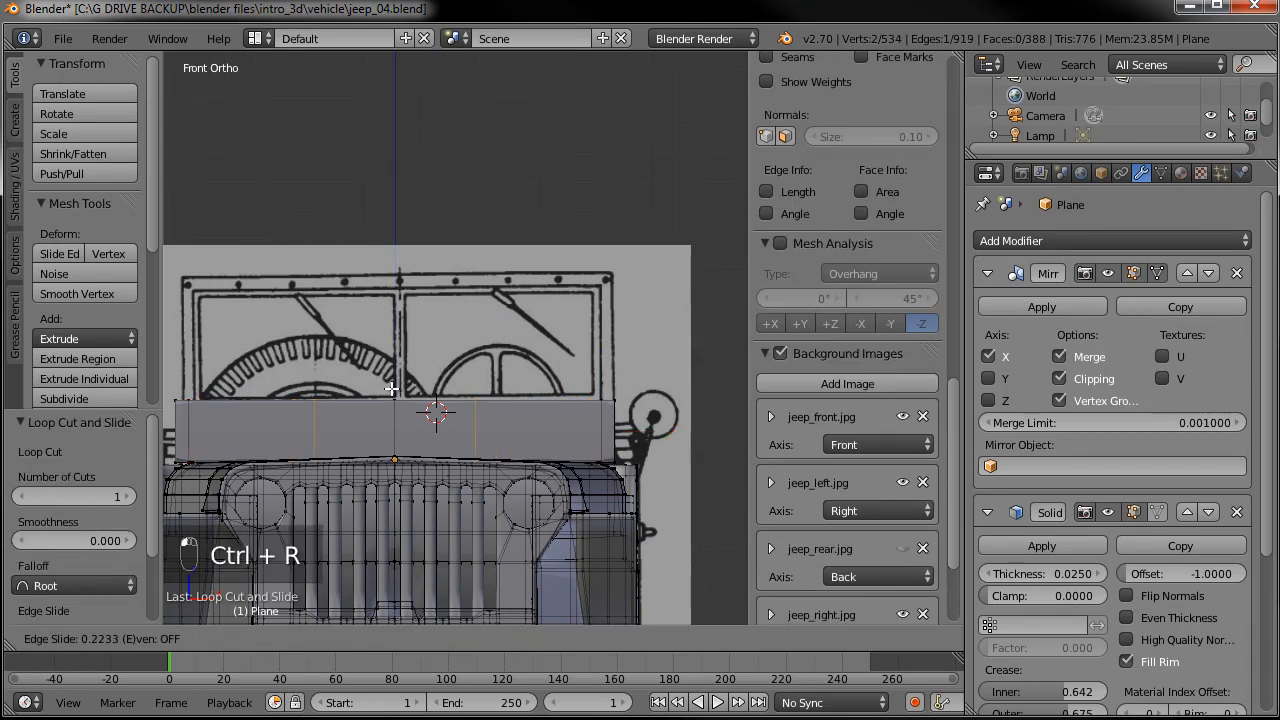
pyautogui.click(327, 388)
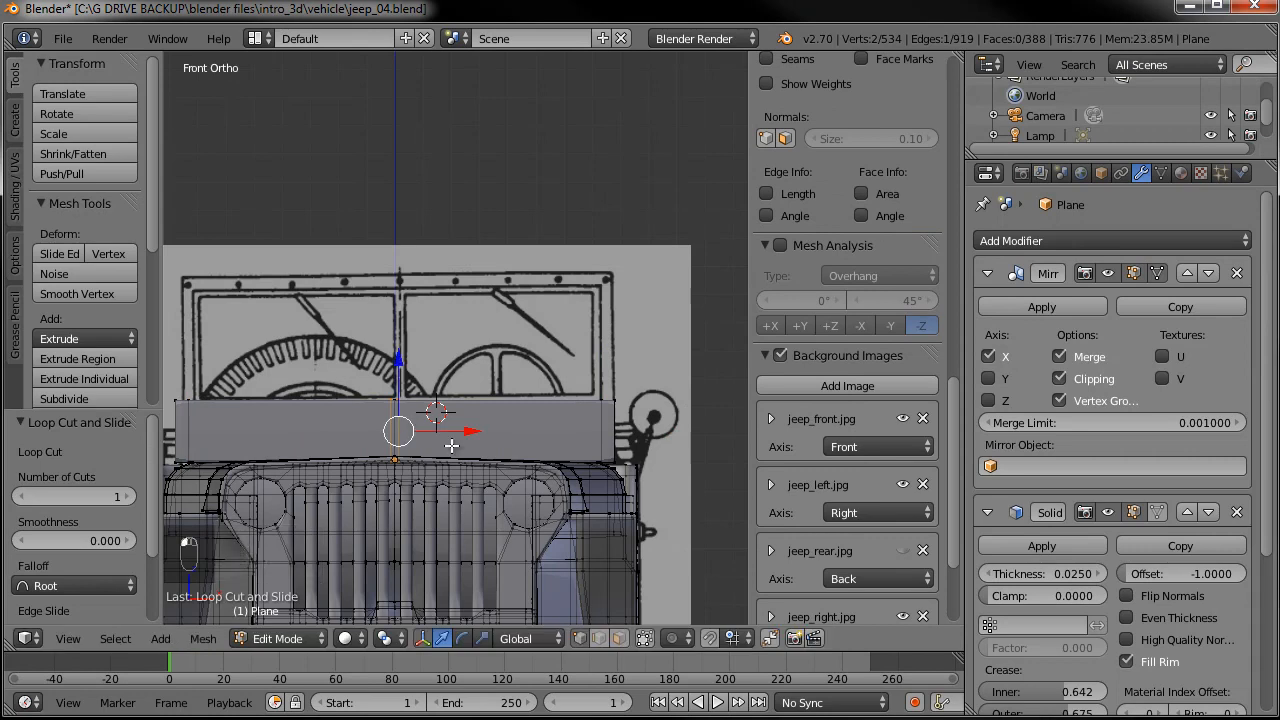
# - Extrude the outer and centre top edge segments about 0.397 up along Z to form the windshield posts
pyautogui.rightClick(608, 395)
pyautogui.press('e')
pyautogui.hotkey('ctrl', 'z')
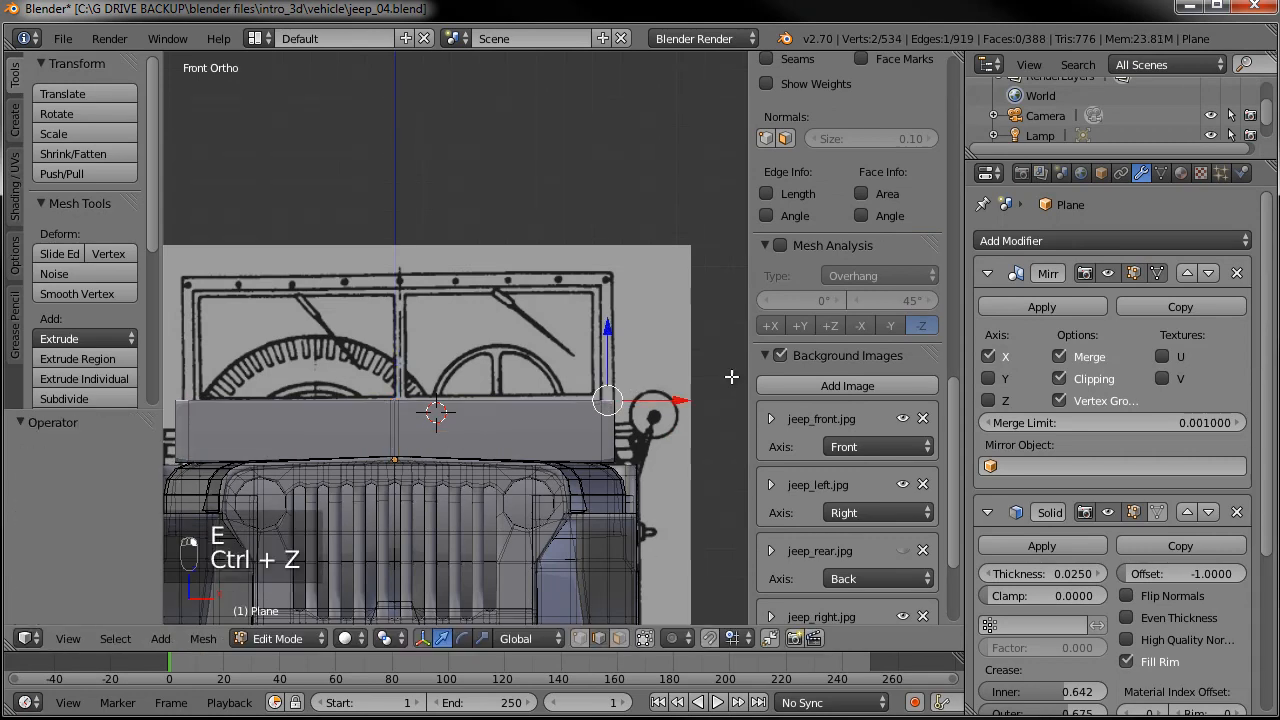
pyautogui.keyDown('shift'); pyautogui.rightClick(398, 400); pyautogui.keyUp('shift')
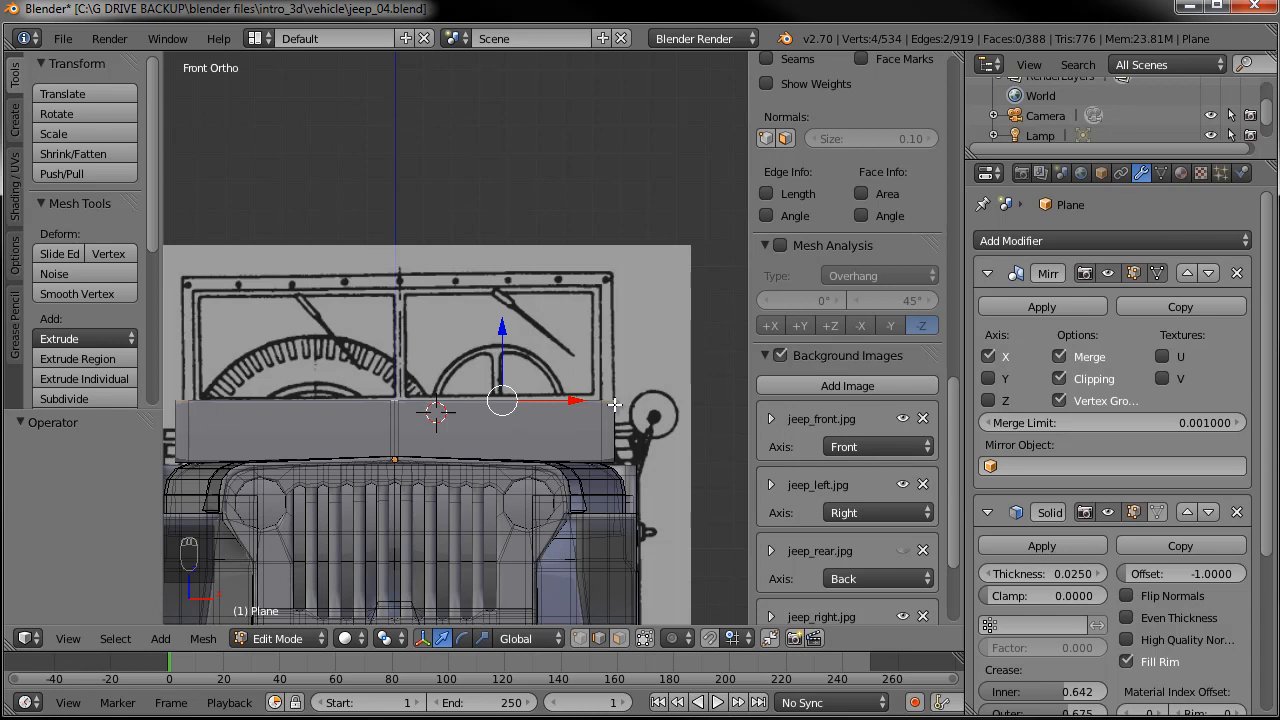
pyautogui.press('e')
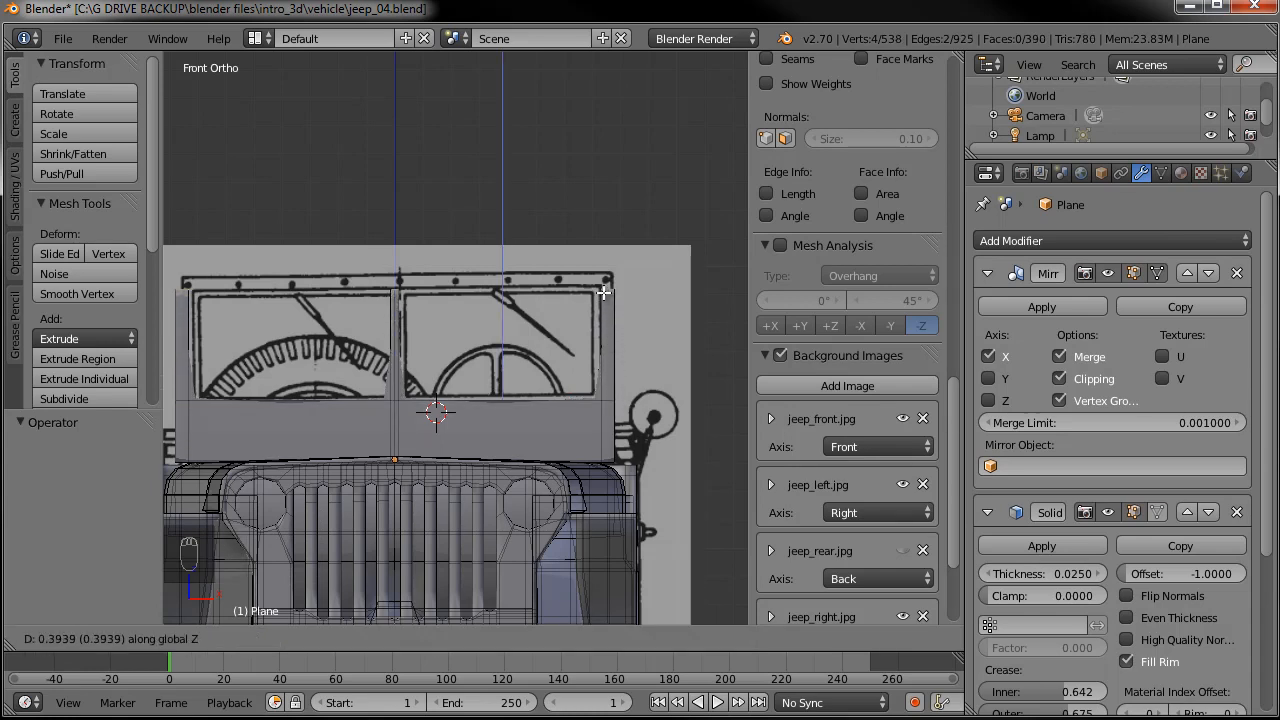
pyautogui.click(604, 293)
# - Extrude the tops of both windshield posts another 0.054 or so along Z to the frame's upper edge
pyautogui.scroll(3, 464, 414)
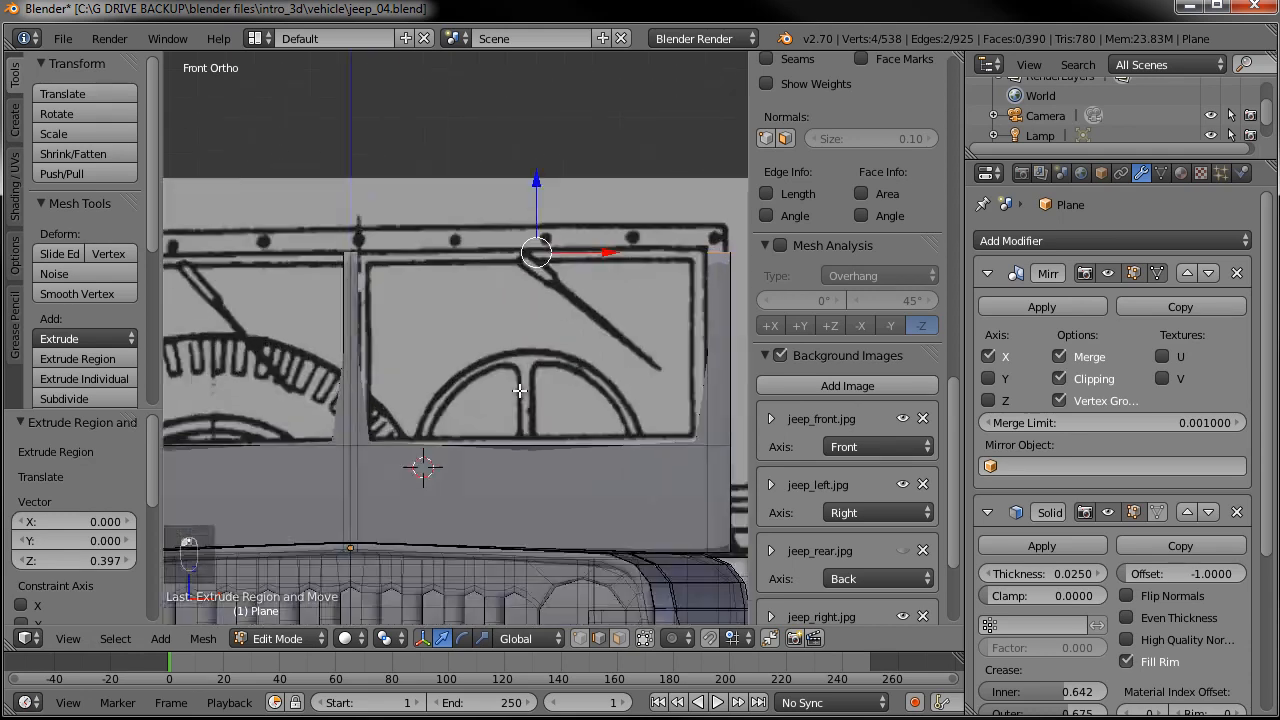
pyautogui.scroll(-2, 680, 373)
pyautogui.keyDown('shift'); pyautogui.moveTo(654, 368); pyautogui.dragTo(643, 423, button='middle'); pyautogui.keyUp('shift')
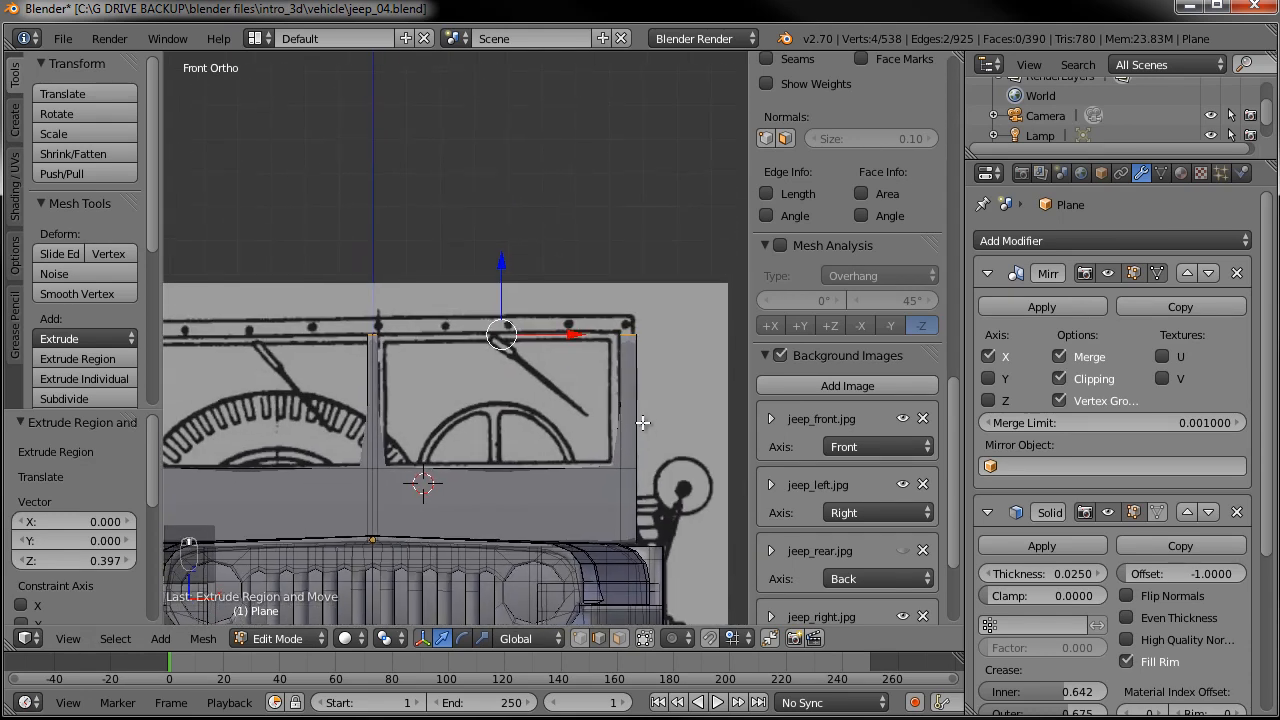
pyautogui.scroll(1, 665, 360)
pyautogui.press('e')
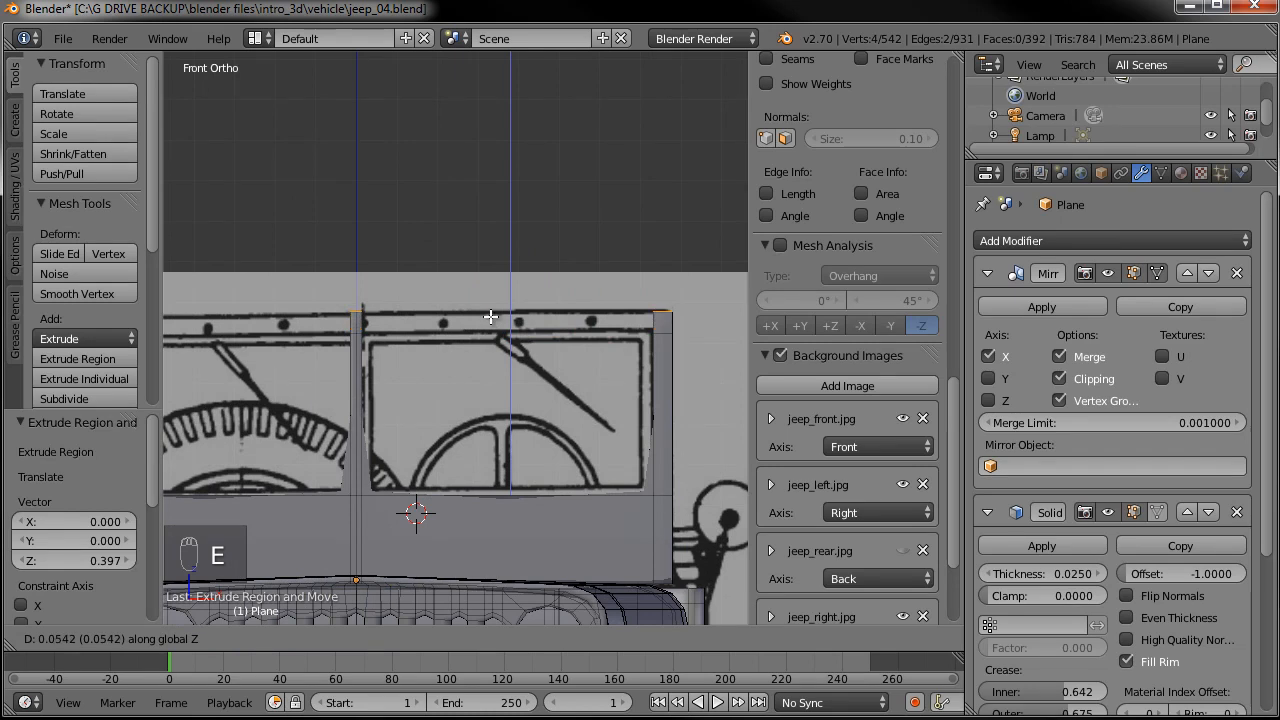
pyautogui.click(491, 316)
# - Fill a face between the upper ends of the outer and centre posts to create the top bar
pyautogui.rightClick(625, 350)
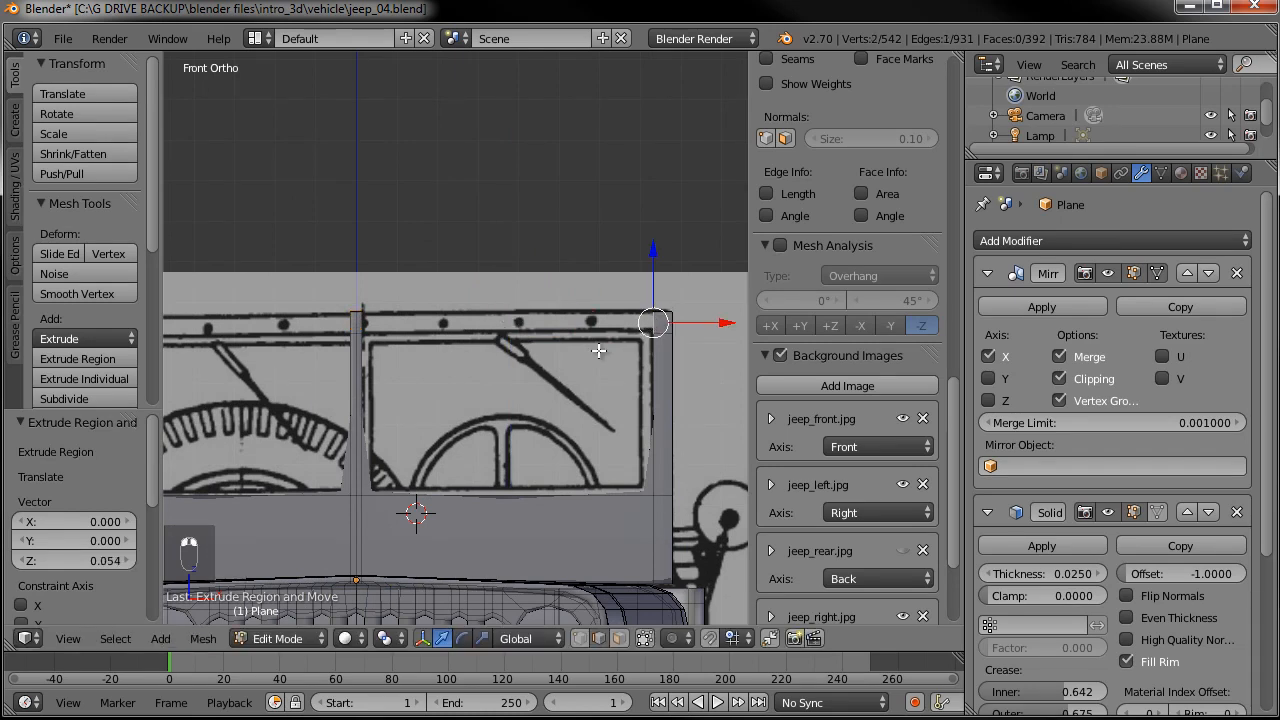
pyautogui.keyDown('shift'); pyautogui.rightClick(390, 325); pyautogui.keyUp('shift')
pyautogui.press('f')
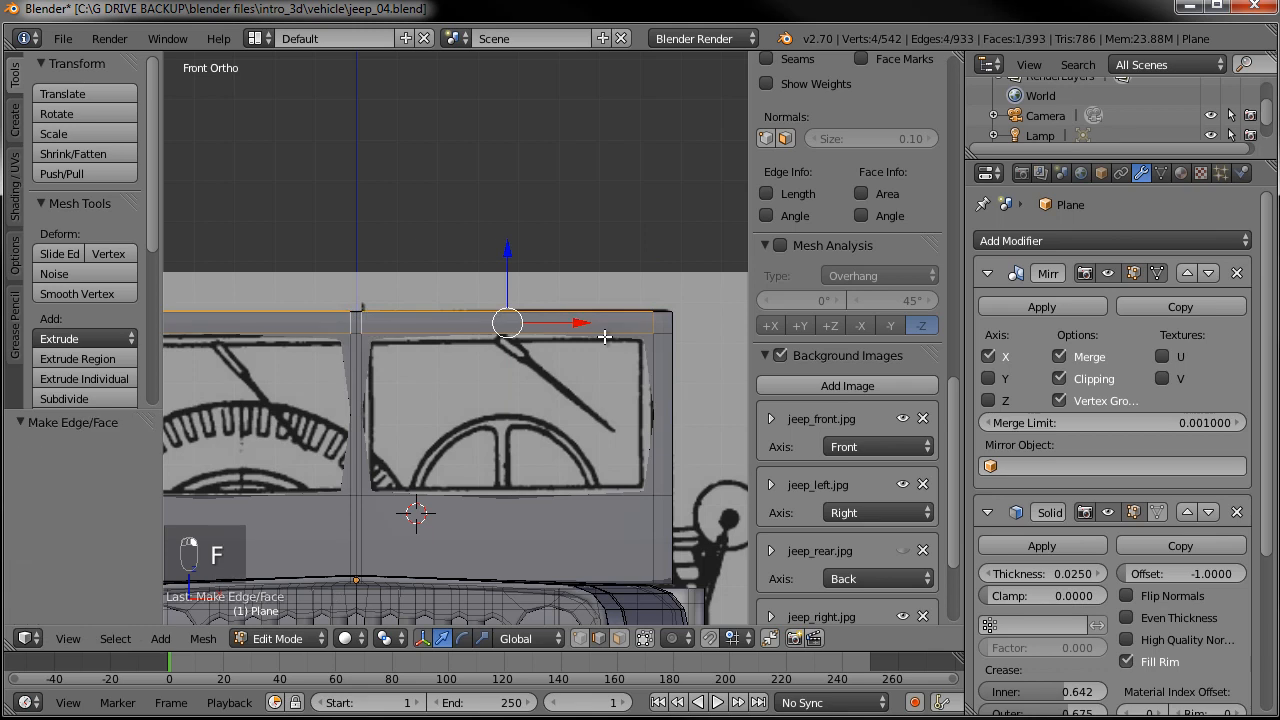
pyautogui.press('a')
pyautogui.scroll(-2, 522, 400)
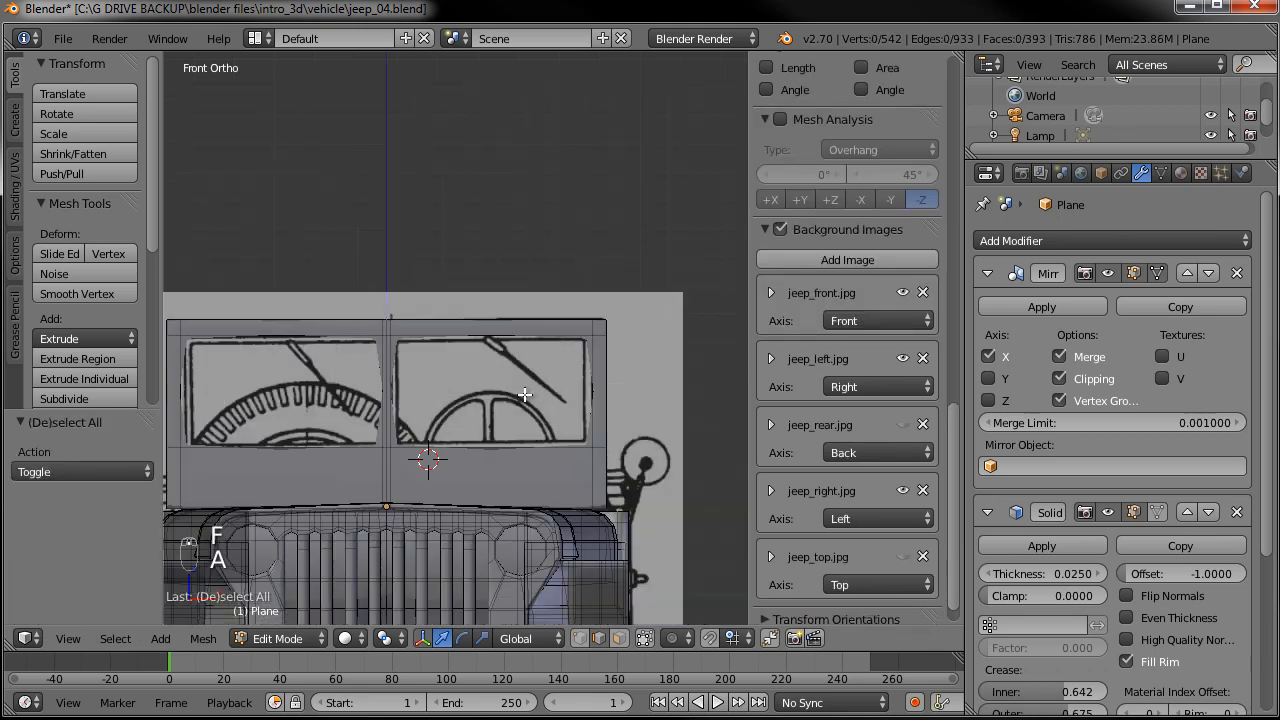
# - Add vertical loop cuts to the lower windshield panel just beside the centre post and the outer post
pyautogui.hotkey('ctrl', 'r')
pyautogui.click(449, 474)
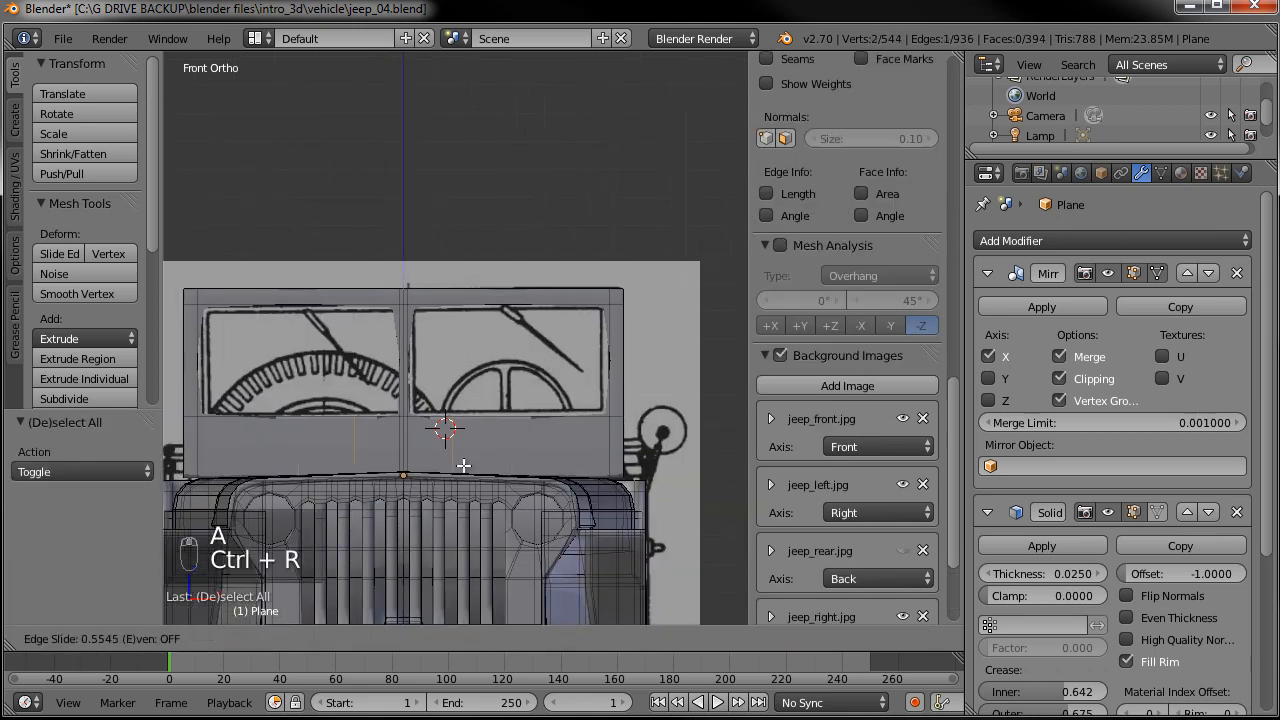
pyautogui.click(429, 478)
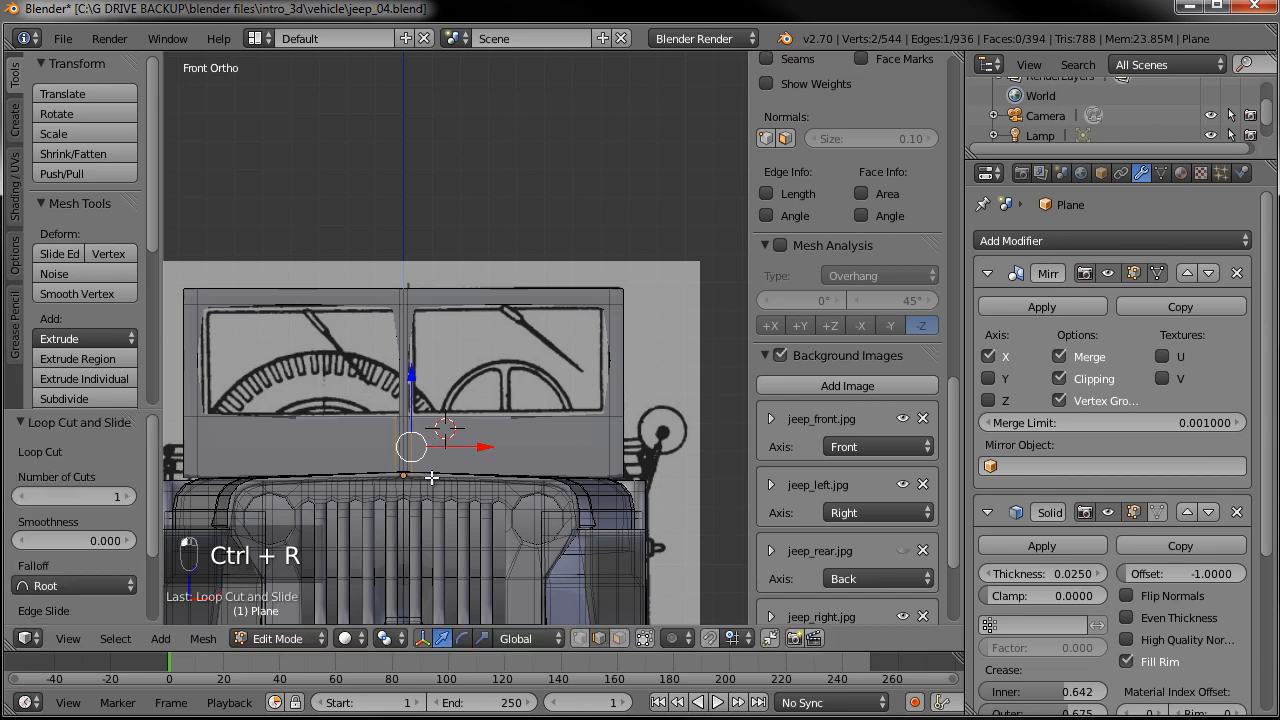
pyautogui.hotkey('ctrl', 'r')
pyautogui.click(573, 417)
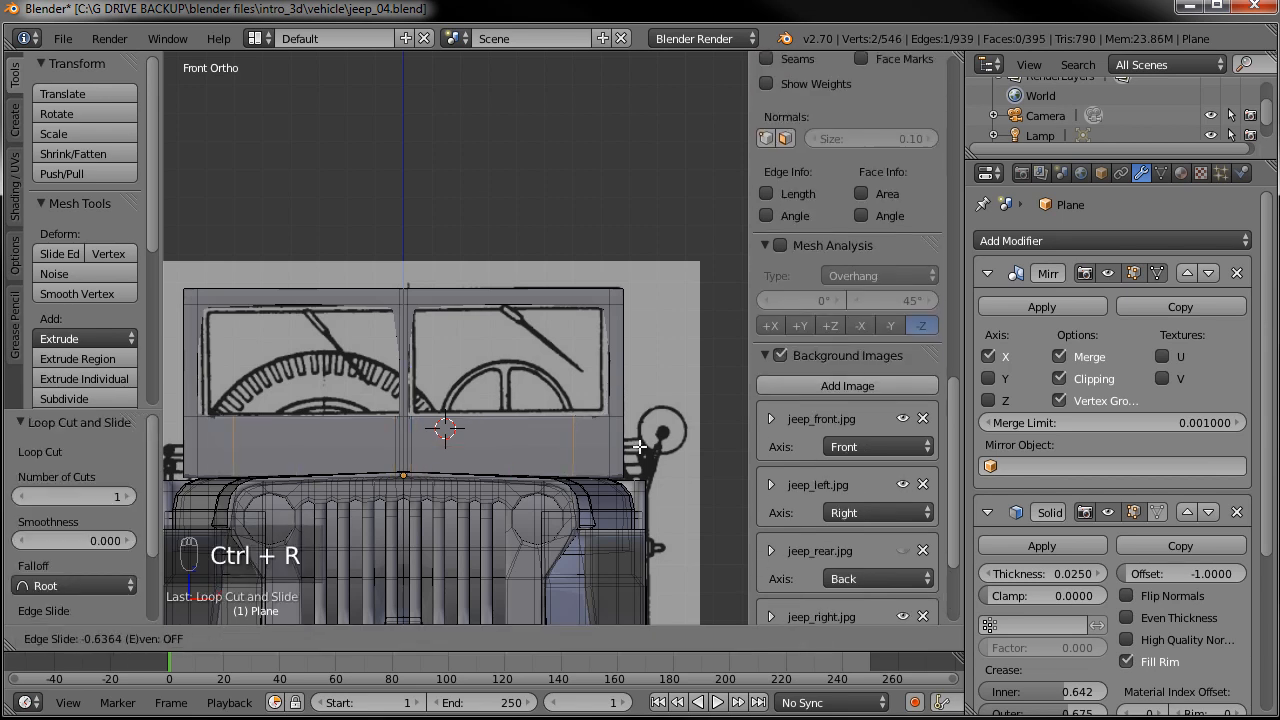
pyautogui.click(669, 452)
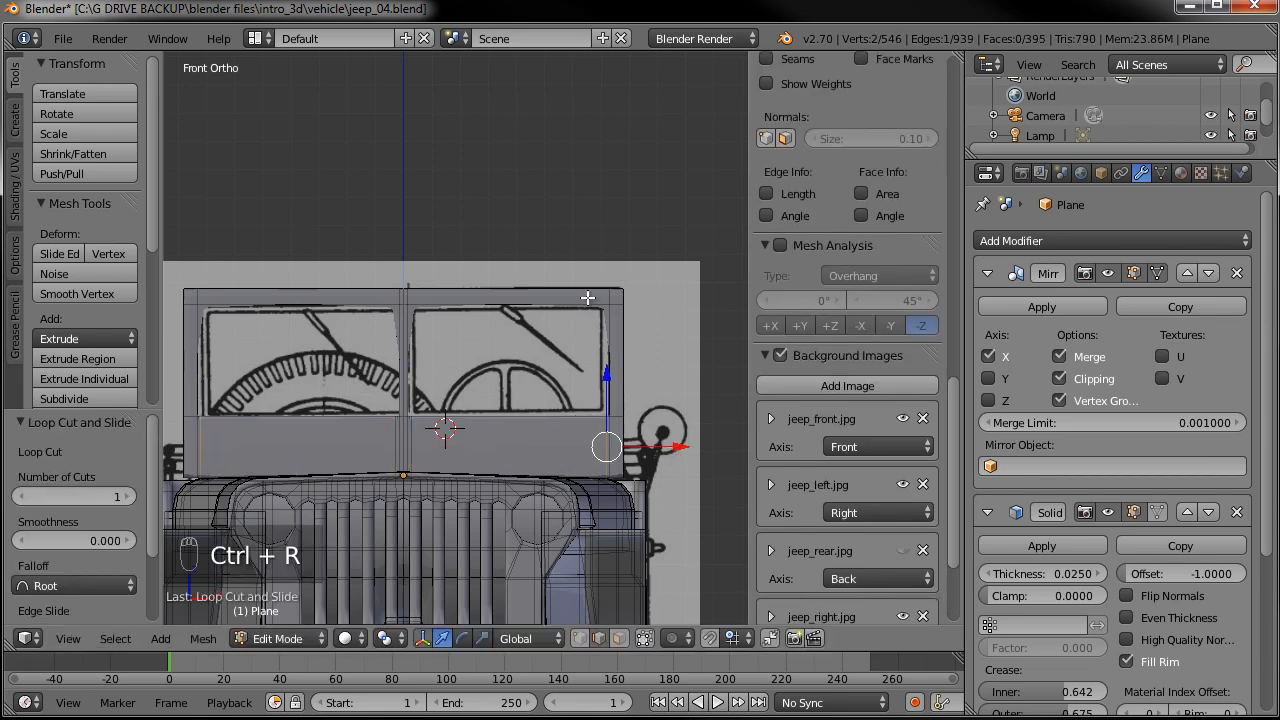
# - Add two vertical loop cuts to the windshield's top bar, just beside the outer post and the centre post
pyautogui.hotkey('ctrl', 'r')
pyautogui.click(634, 327)
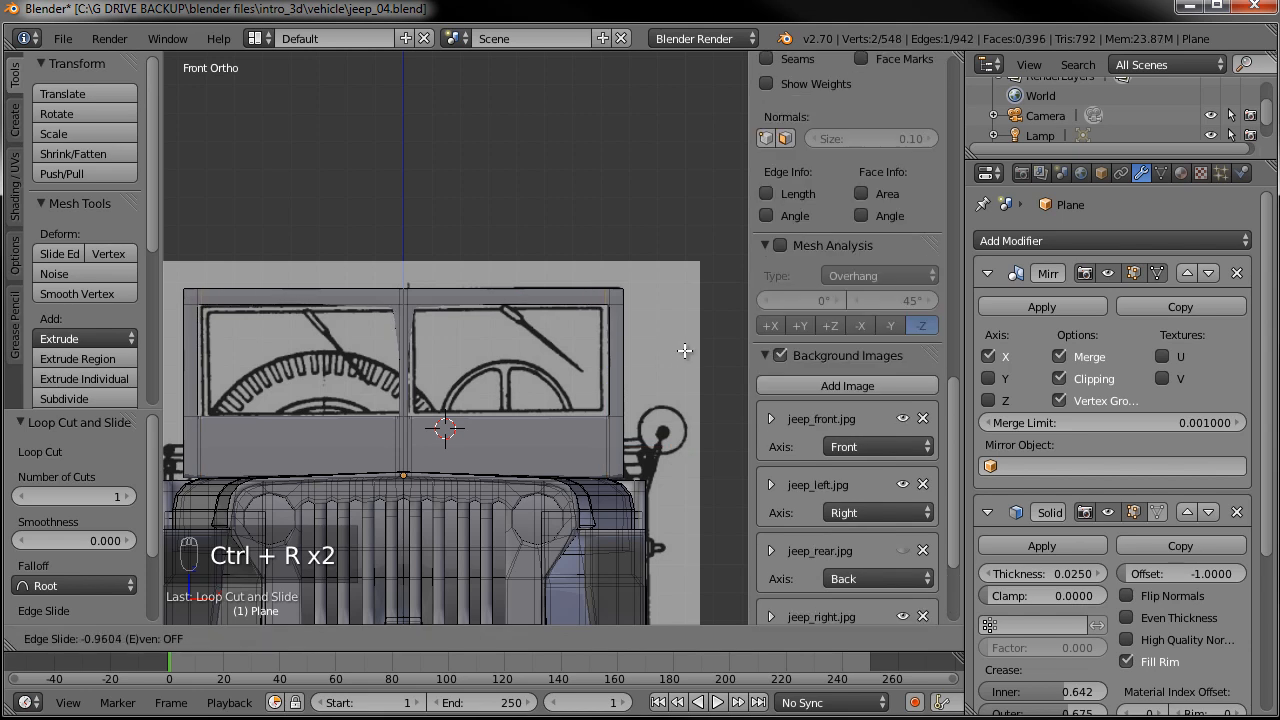
pyautogui.click(685, 350)
pyautogui.hotkey('ctrl', 'r')
pyautogui.click(416, 276)
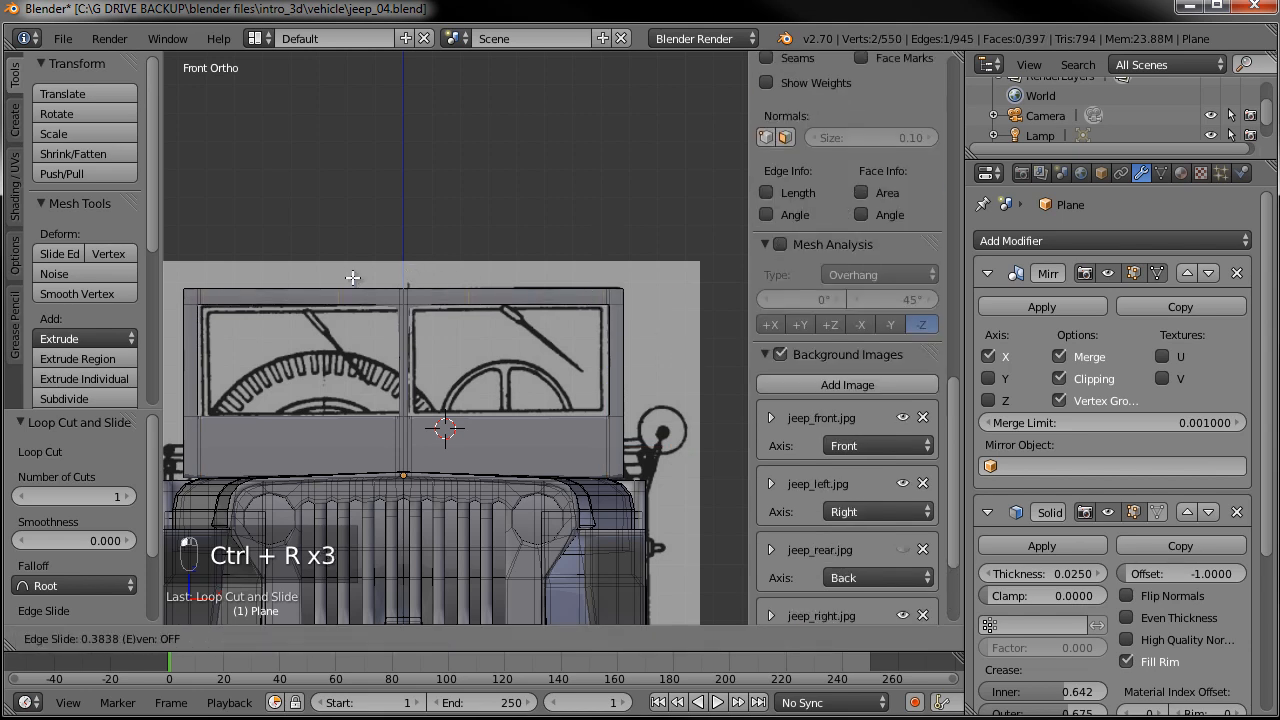
pyautogui.click(650, 309)
# - Add horizontal loop cuts across the top bar, close to its upper and lower edges
pyautogui.hotkey('ctrl', 'r')
pyautogui.click(631, 291)
pyautogui.click(633, 288)
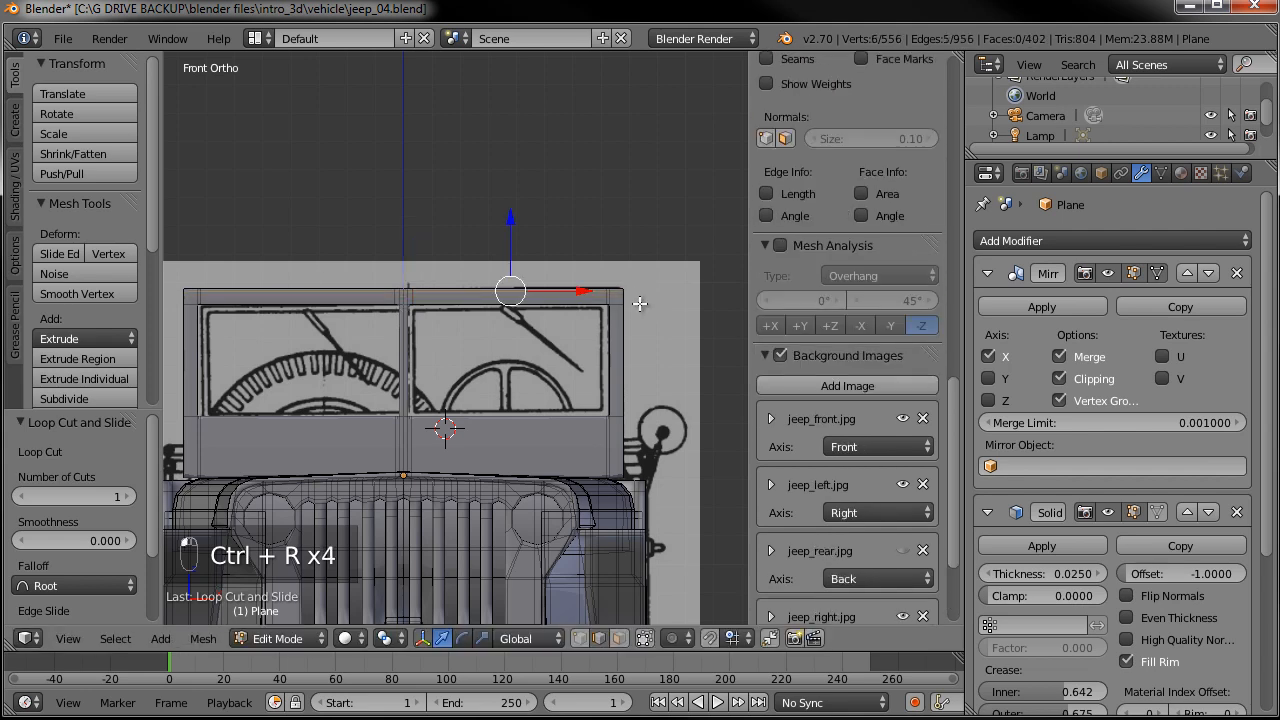
pyautogui.hotkey('ctrl', 'r')
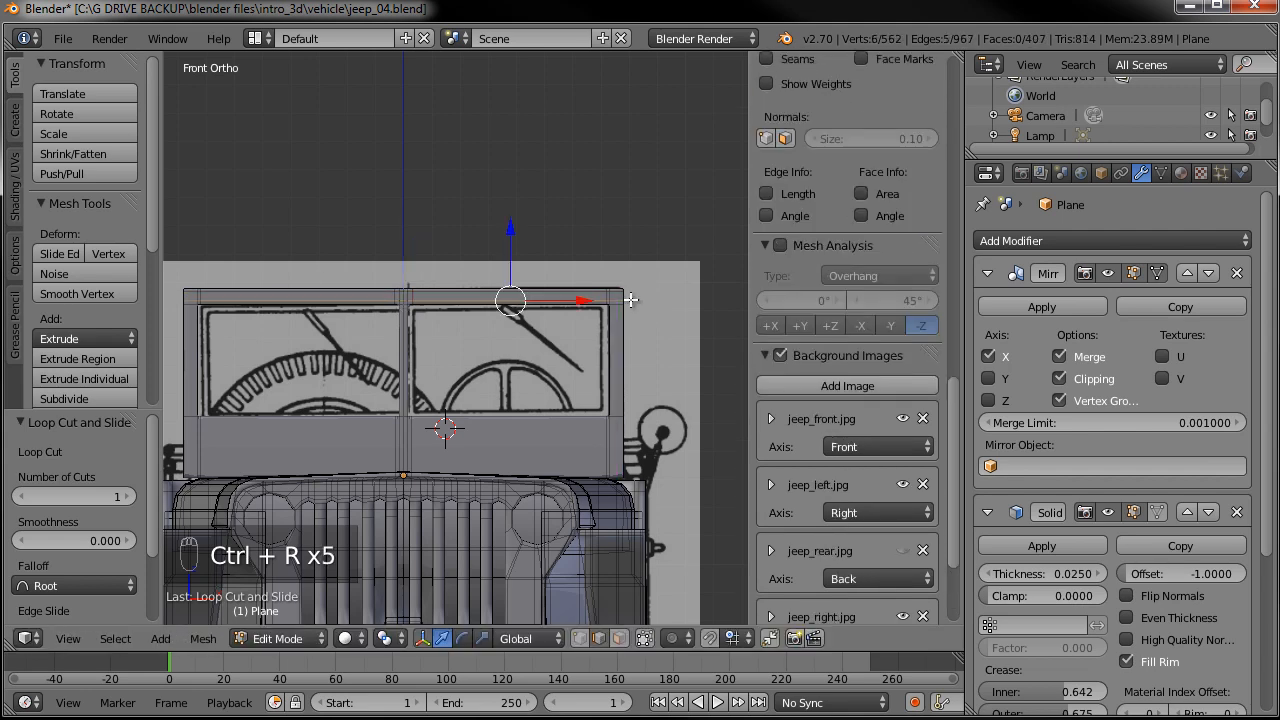
# - Add horizontal loop cuts across the lower windshield panel, close to its upper and lower edges
pyautogui.hotkey('ctrl', 'r')
pyautogui.click(632, 418)
pyautogui.click(634, 397)
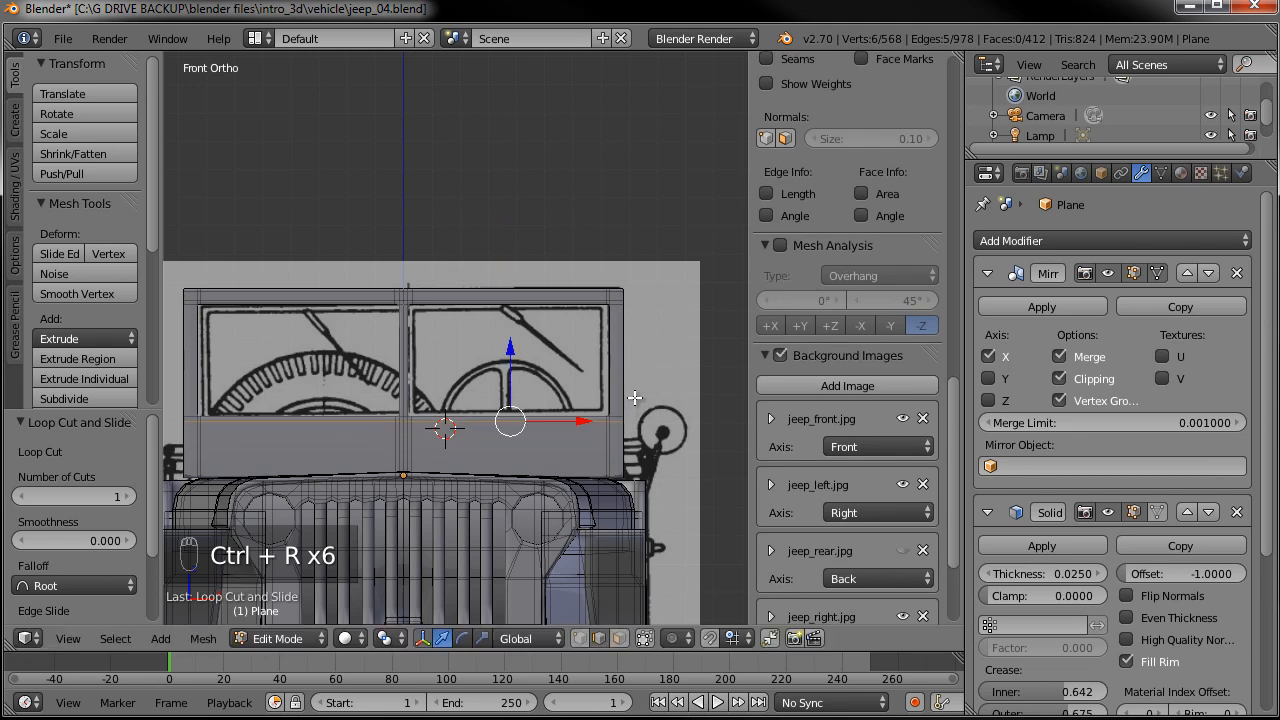
pyautogui.hotkey('ctrl', 'r')
pyautogui.click(633, 450)
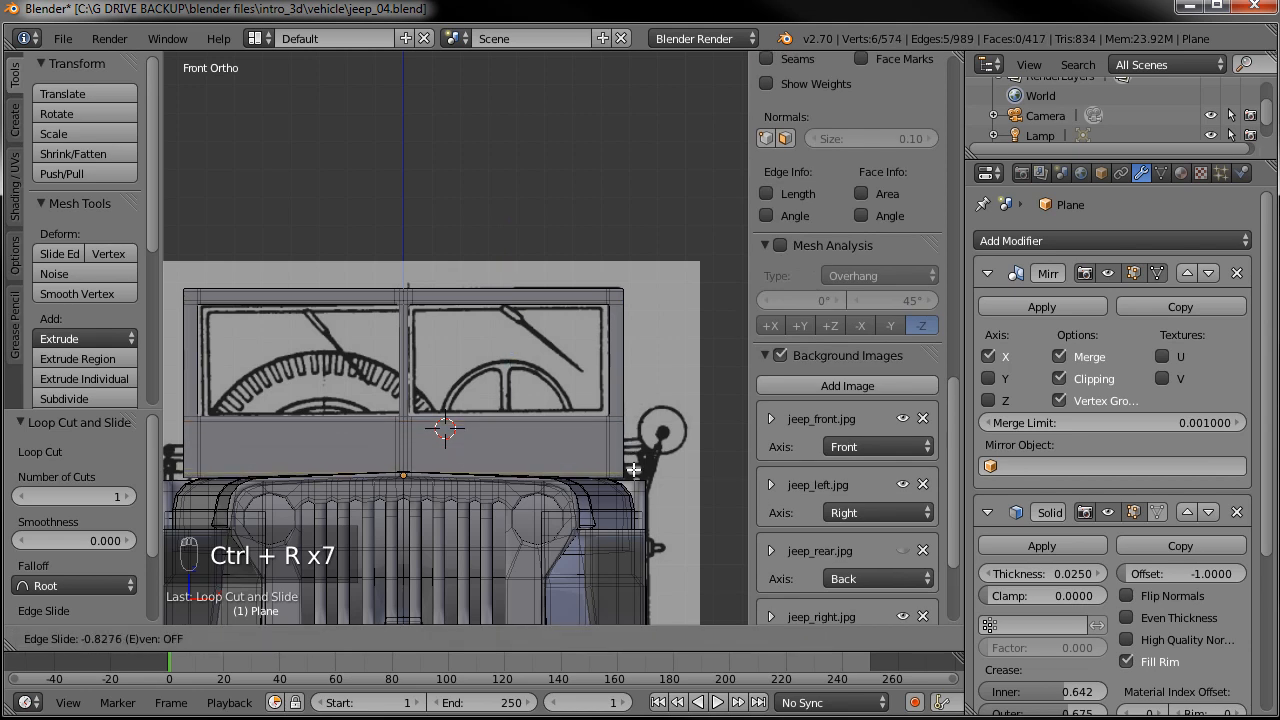
pyautogui.click(634, 470)
# - Add a full-height vertical loop cut near the outer edge of the windshield's outer post
pyautogui.hotkey('ctrl', 'r')
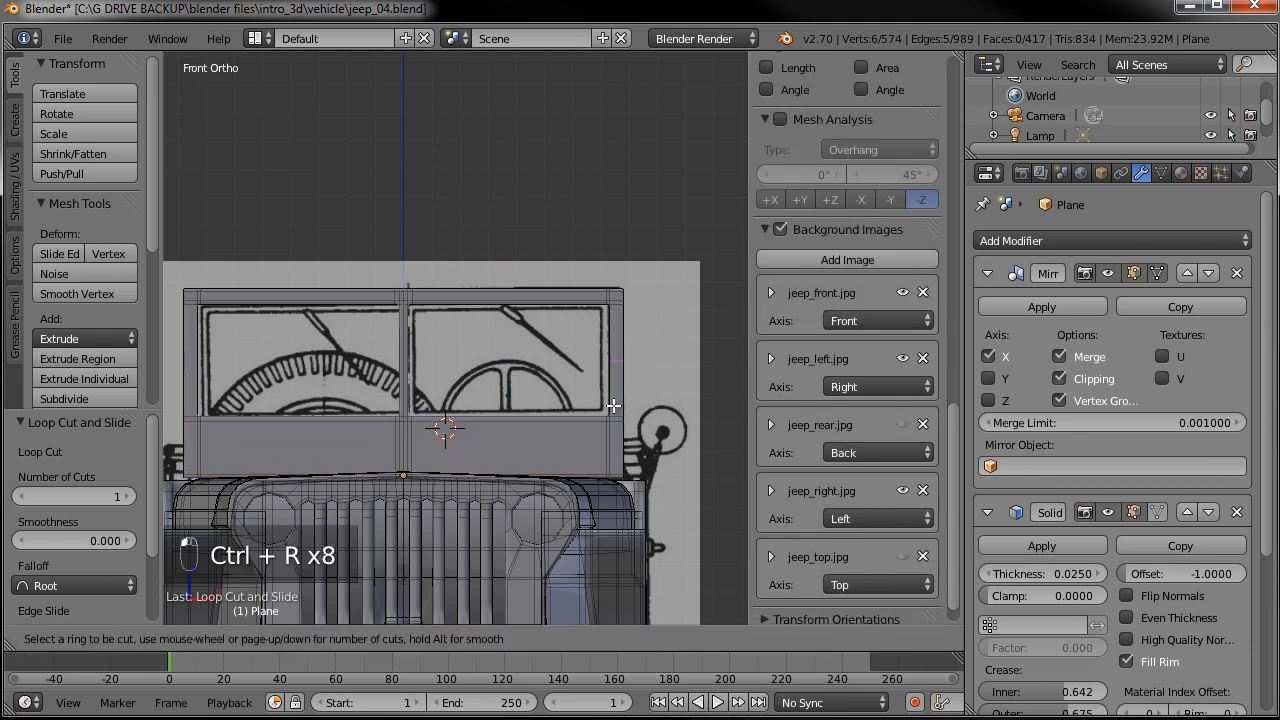
pyautogui.click(614, 421)
pyautogui.click(616, 421)
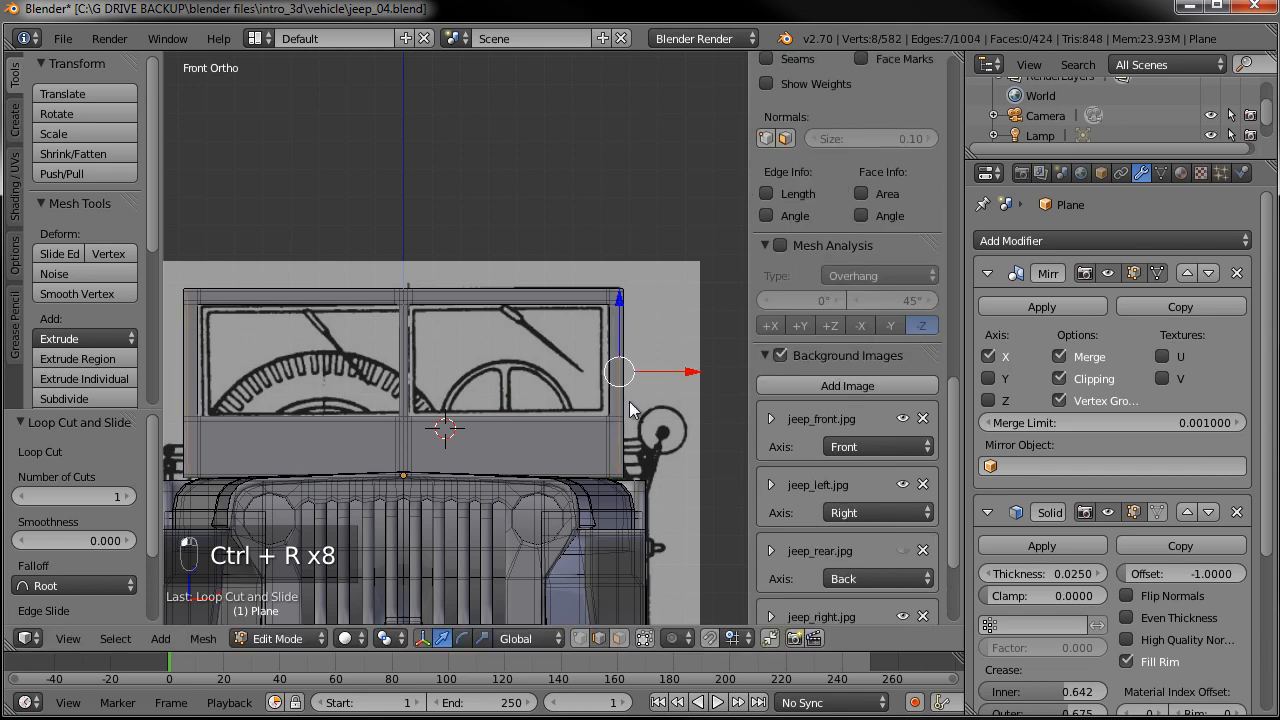
# - Select the whole linked windshield frame in the right view and move it about -2.105 along Y to the rear of the hood
pyautogui.press('Tab')
pyautogui.moveTo(644, 383); pyautogui.dragTo(531, 387, button='middle')
pyautogui.press('KP_3')
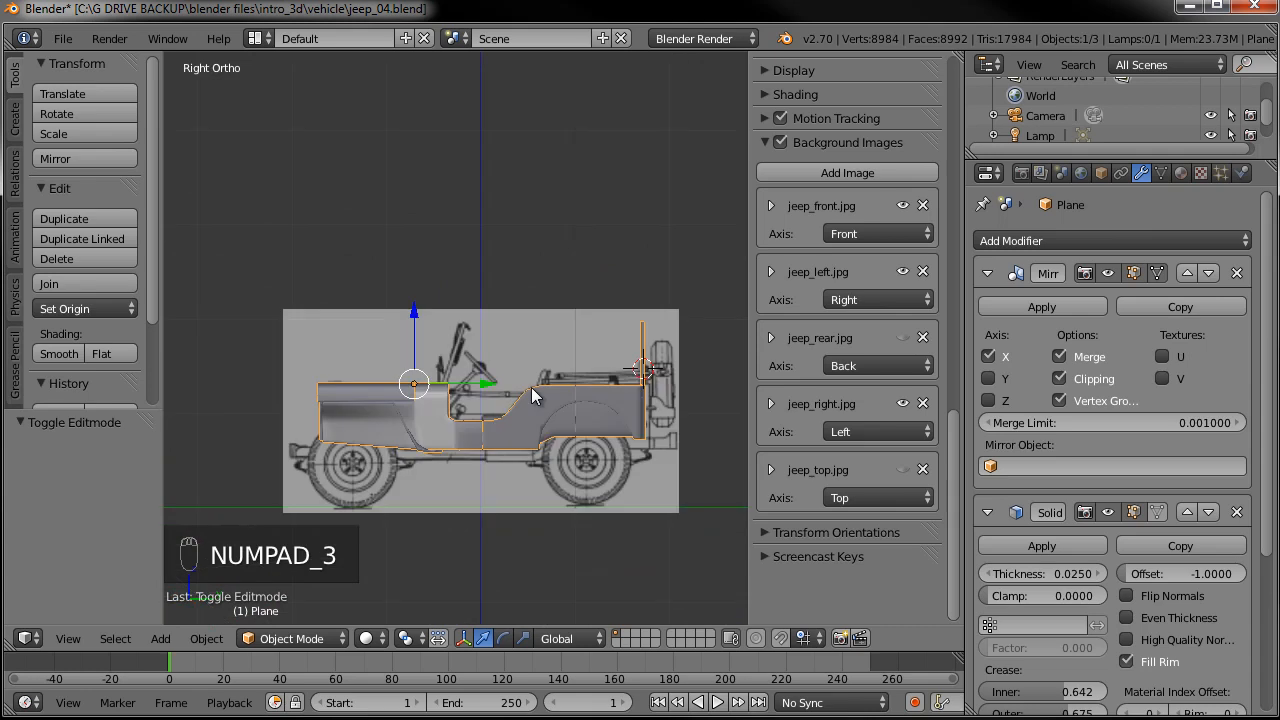
pyautogui.press('Tab')
pyautogui.scroll(4, 716, 476)
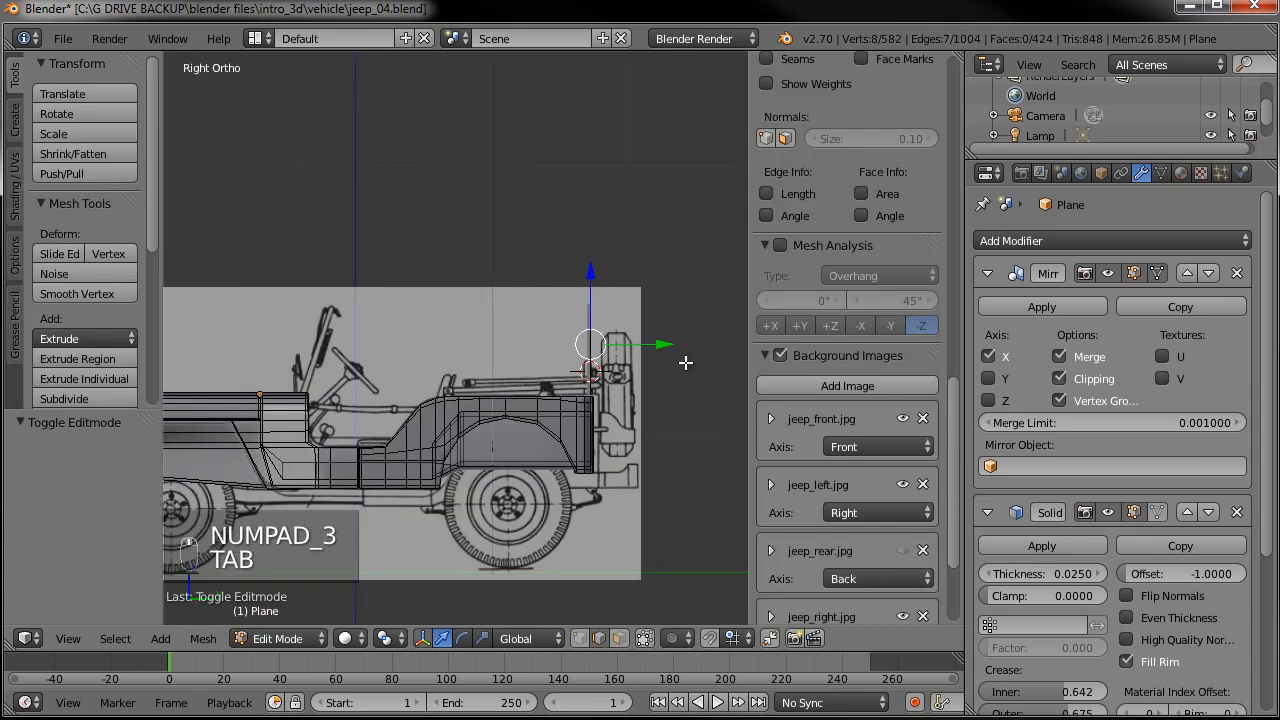
pyautogui.hotkey('ctrl', 'l')
pyautogui.scroll(3, 512, 320)
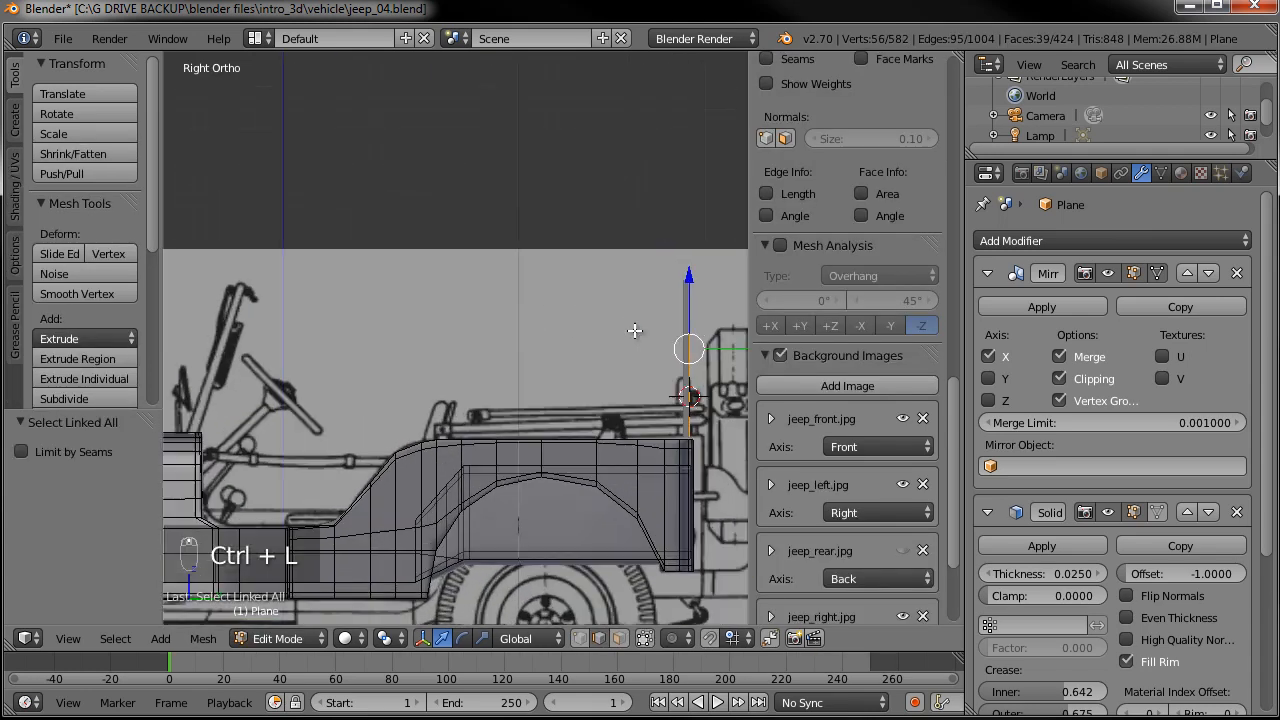
pyautogui.moveTo(512, 320); pyautogui.dragTo(554, 381, button='middle')
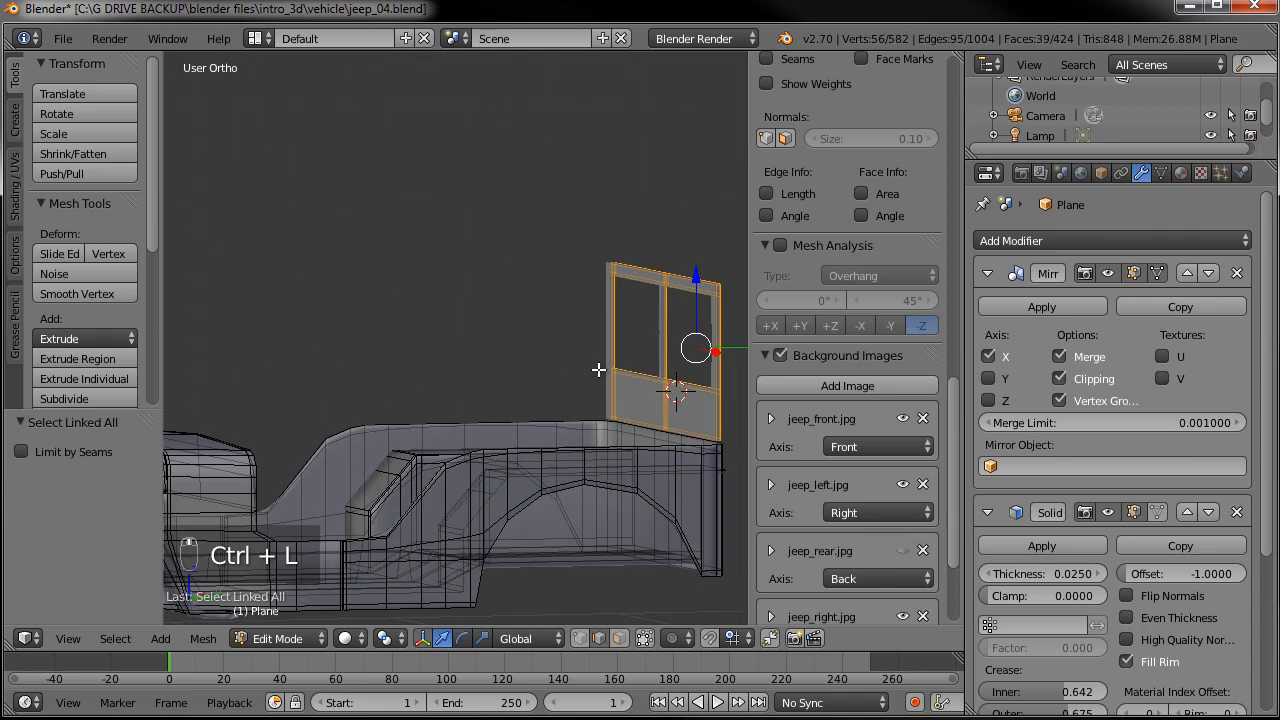
pyautogui.press('KP_3')
pyautogui.scroll(-2, 600, 369)
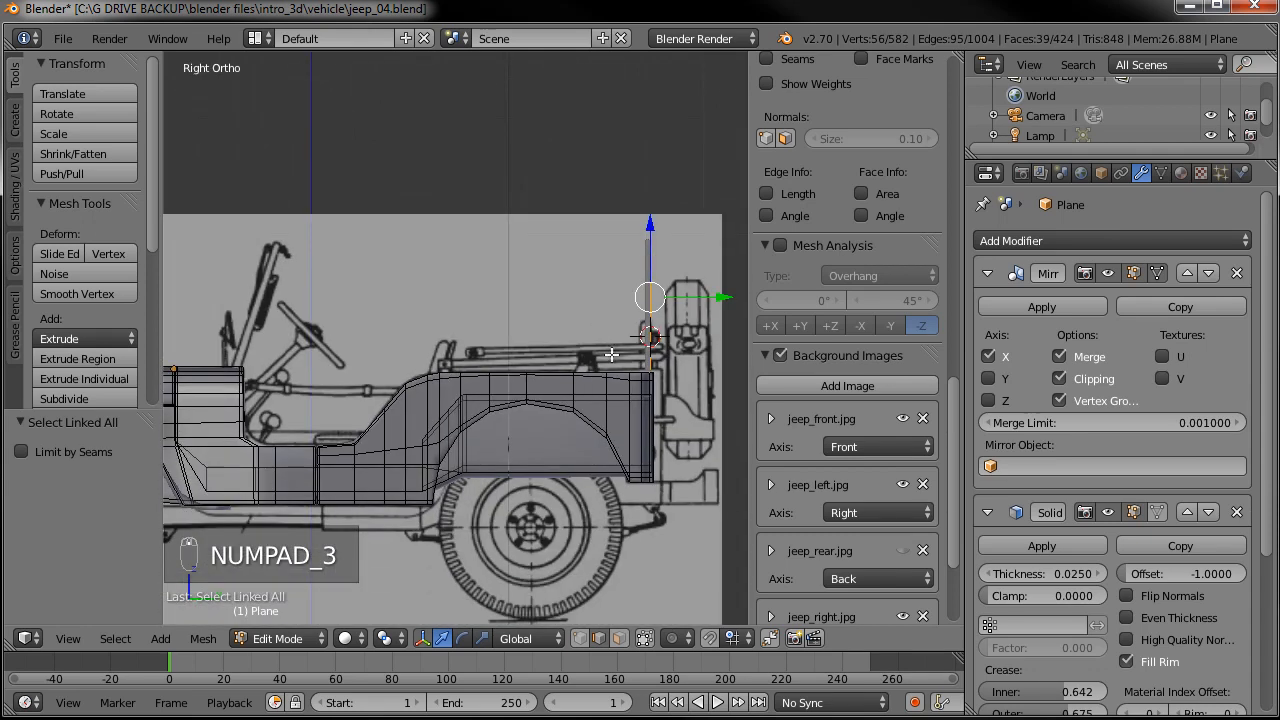
pyautogui.moveTo(722, 297); pyautogui.dragTo(329, 306)
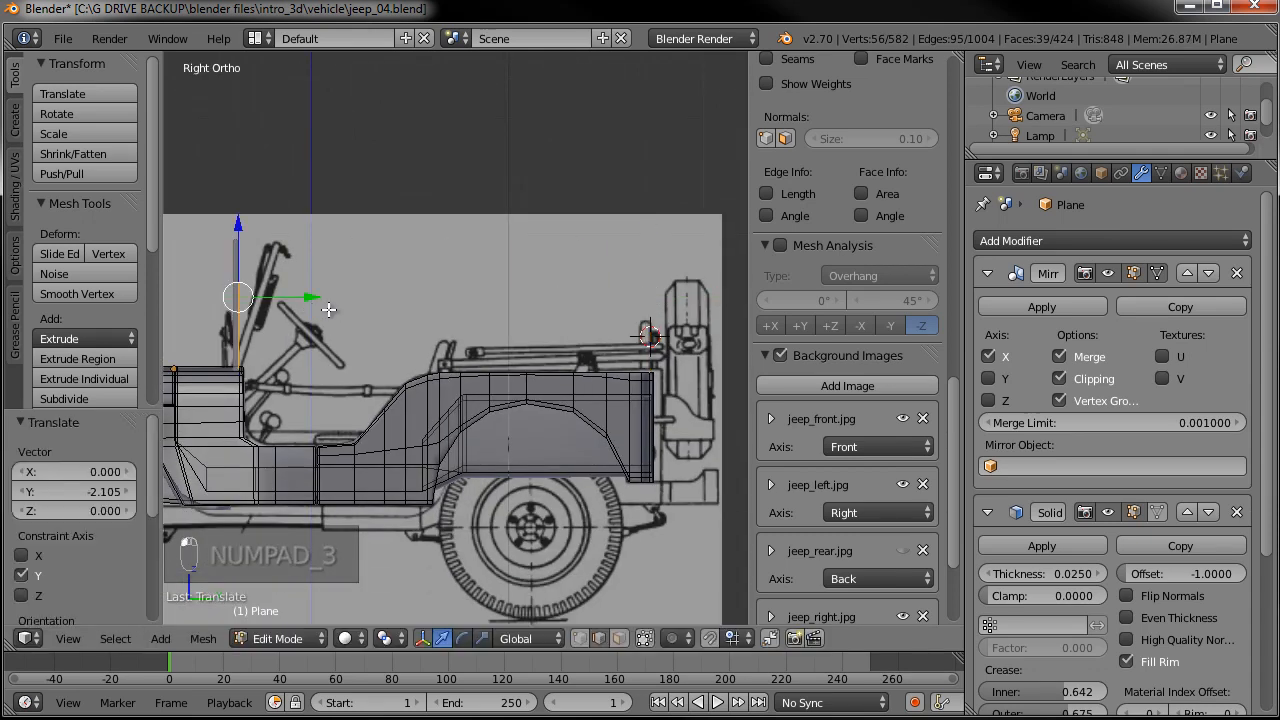
# - Tilt the windshield frame backward and shift it along Y to match the slanted windshield in the side blueprint
pyautogui.keyDown('shift'); pyautogui.moveTo(329, 306); pyautogui.dragTo(624, 312, button='middle'); pyautogui.keyUp('shift')
pyautogui.scroll(2, 624, 312)
pyautogui.keyDown('shift'); pyautogui.moveTo(593, 354); pyautogui.dragTo(506, 389, button='middle'); pyautogui.keyUp('shift')
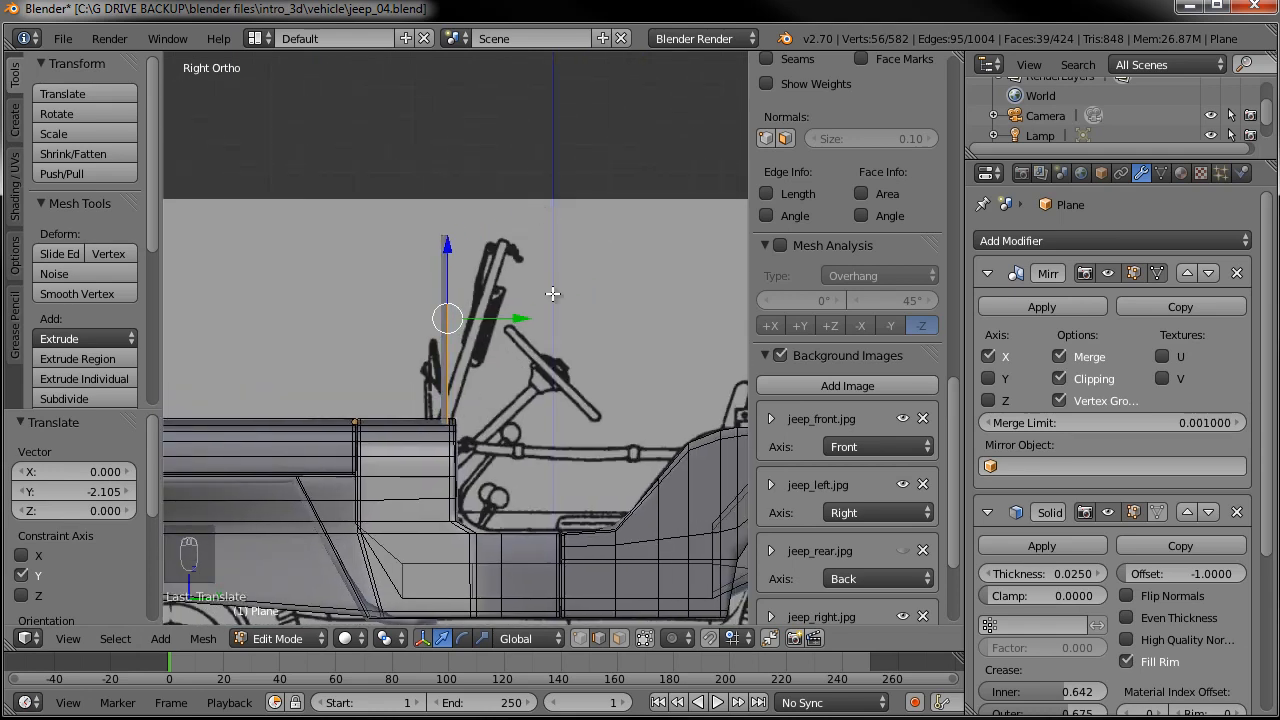
pyautogui.press('r')
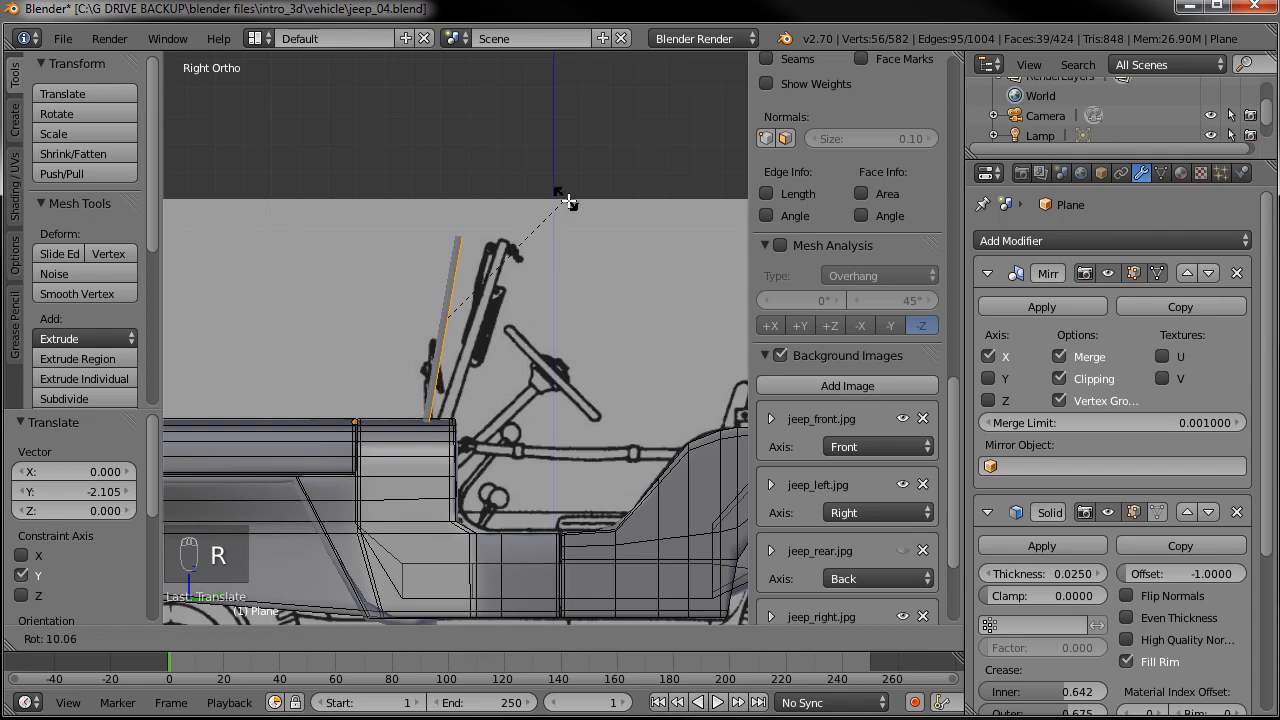
pyautogui.click(588, 218)
pyautogui.moveTo(515, 318); pyautogui.dragTo(545, 317)
pyautogui.press('r')
pyautogui.click(571, 244)
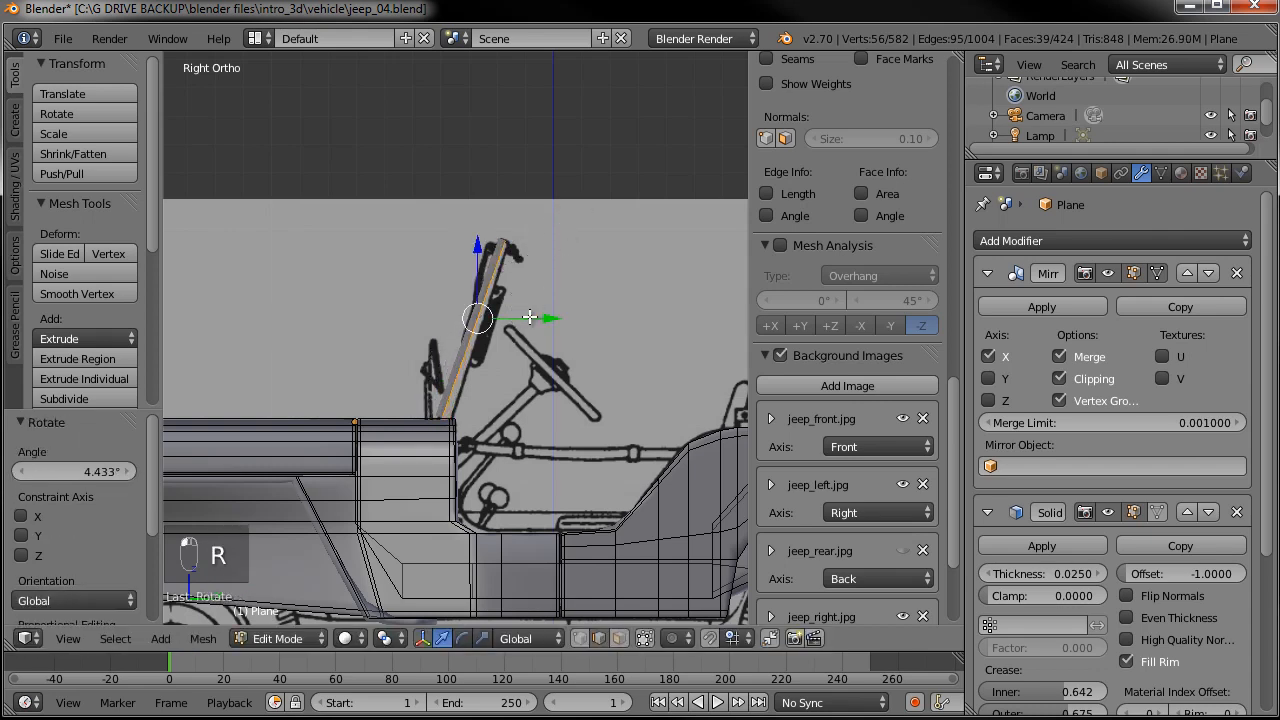
pyautogui.press('r')
pyautogui.click(606, 287)
pyautogui.moveTo(543, 318); pyautogui.dragTo(548, 320)
# - Leave mesh editing and inspect the tilted windshield frame against the hood and body from several angles
pyautogui.scroll(-2, 548, 320)
pyautogui.moveTo(377, 357); pyautogui.dragTo(720, 355, button='middle')
pyautogui.press('Tab')
pyautogui.scroll(-3, 426, 386)
pyautogui.scroll(5, 505, 372)
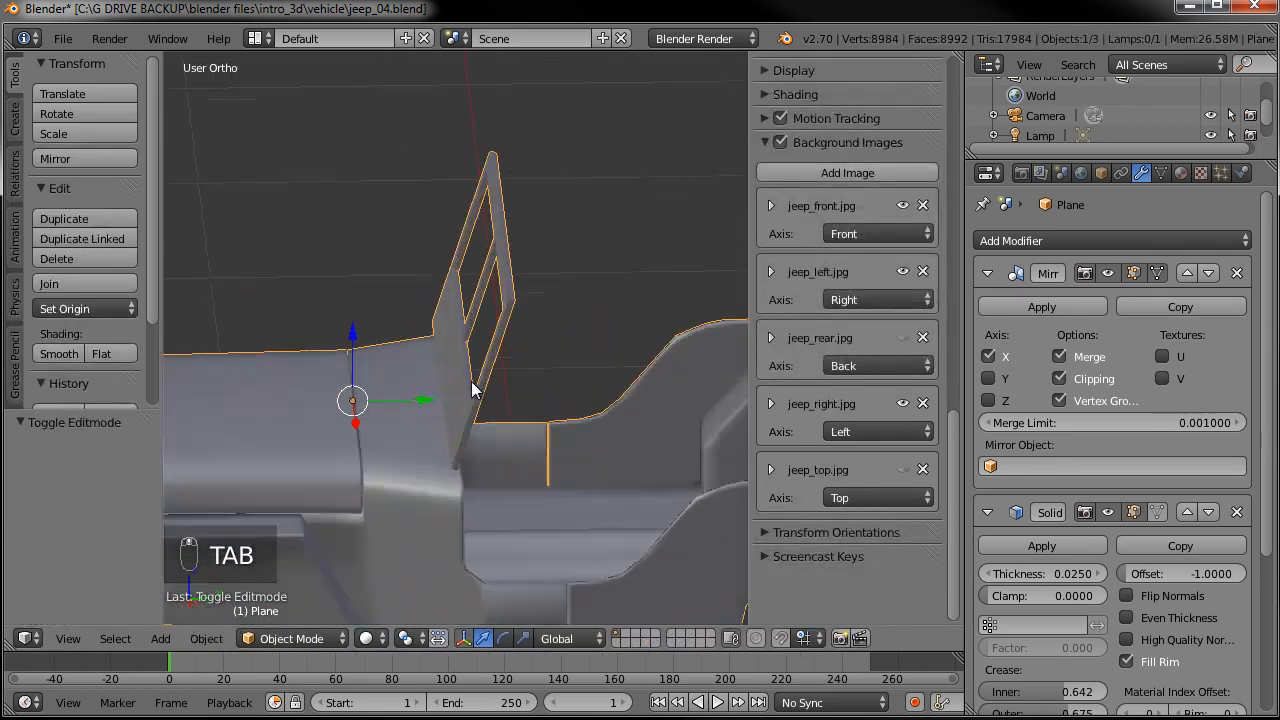
pyautogui.moveTo(505, 372); pyautogui.dragTo(550, 364, button='middle')
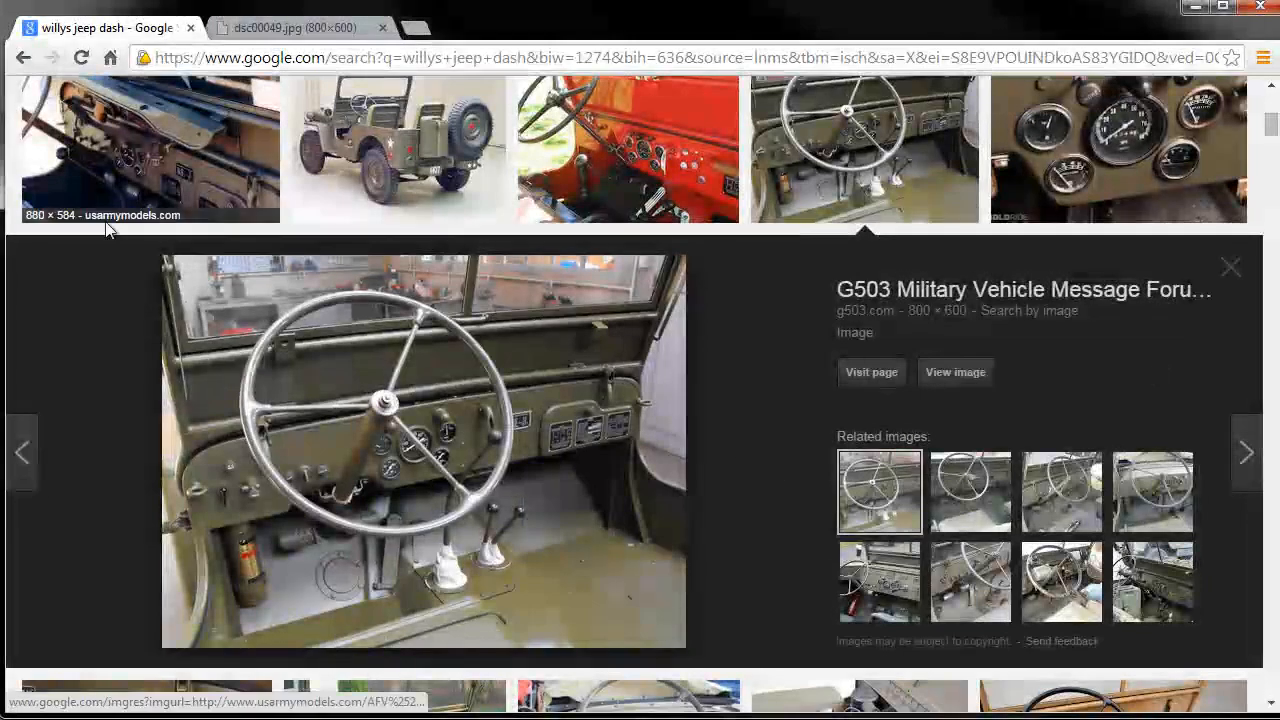
# - Switch to the browser and examine the 1946 Willys Jeep dash photo in the image results for the windshield's inner side
pyautogui.scroll(1, 434, 209)
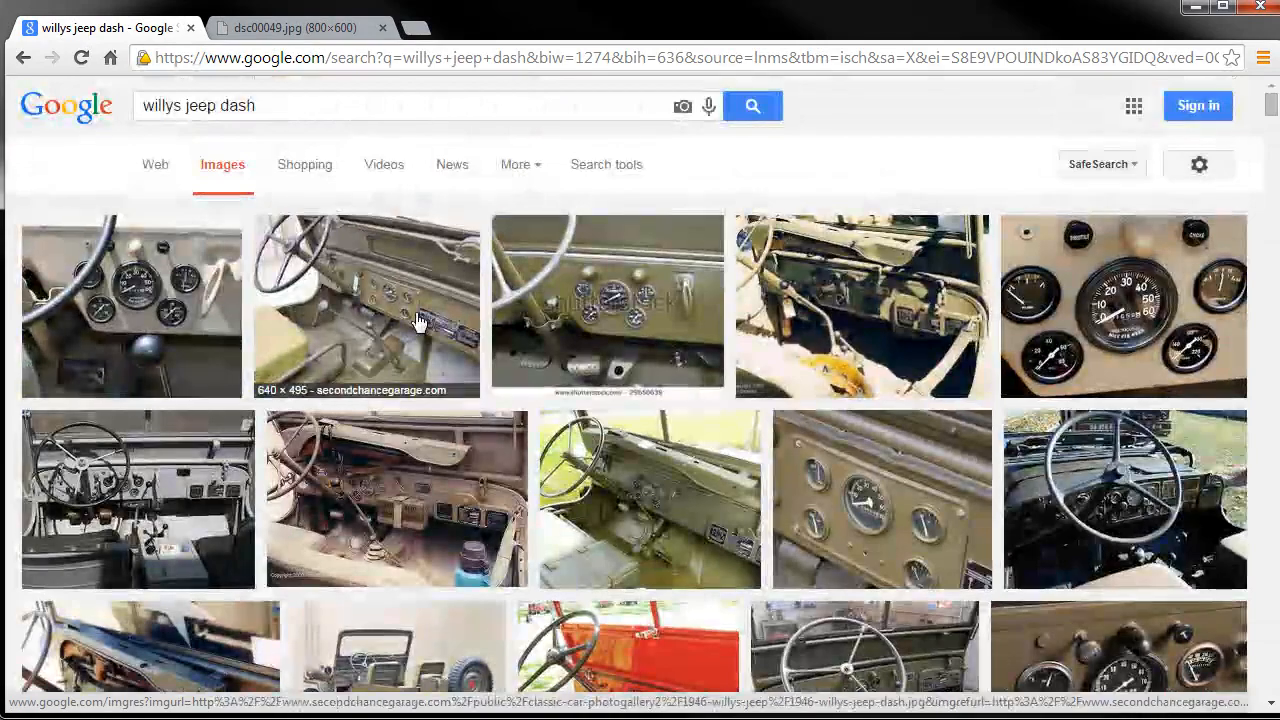
pyautogui.click(397, 314)
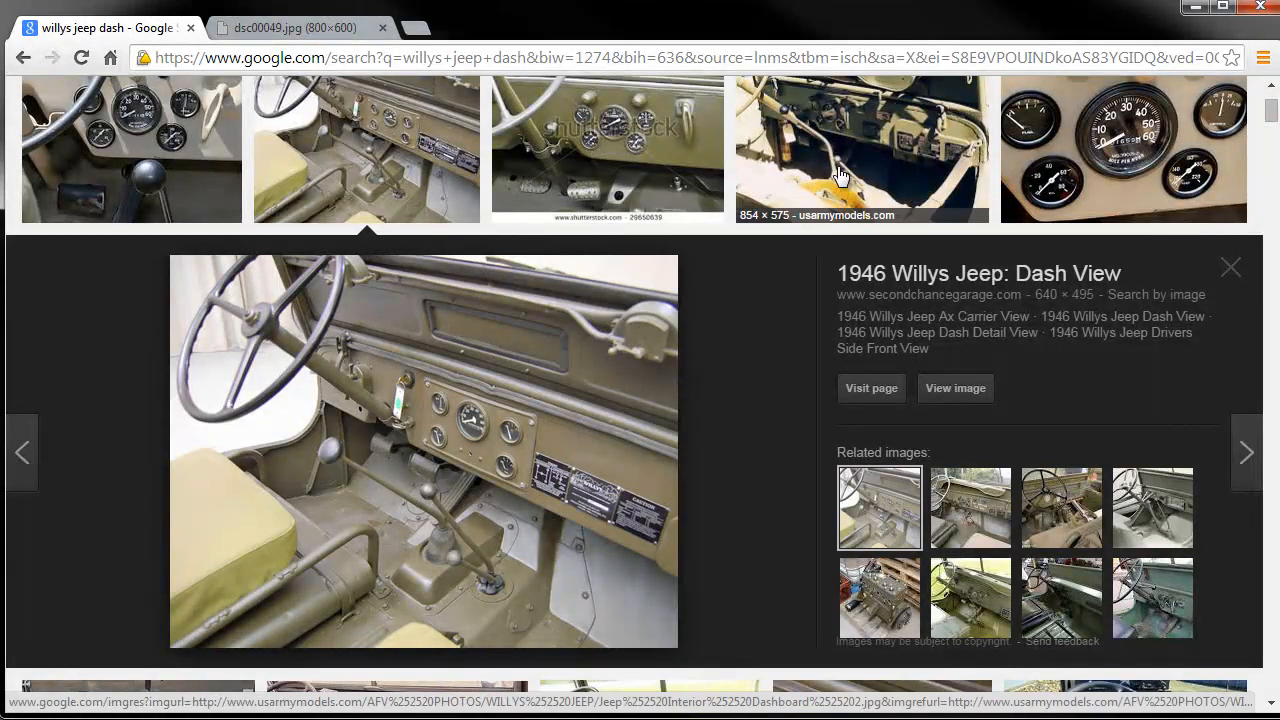
pyautogui.scroll(1, 699, 363)
pyautogui.scroll(1, 699, 363)
# - Search images for "willys jeep windshield", examine photos of raised and folded windshields, and return to Blender
pyautogui.click(256, 106)
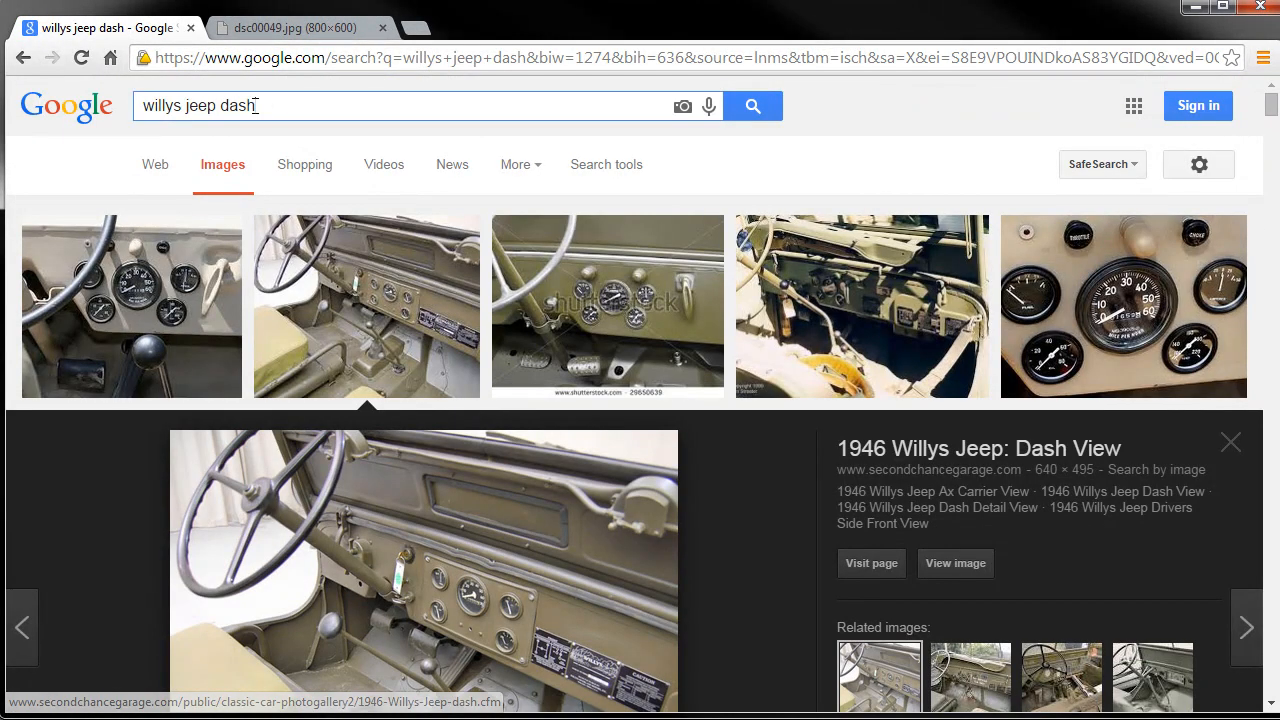
pyautogui.write('windshield')
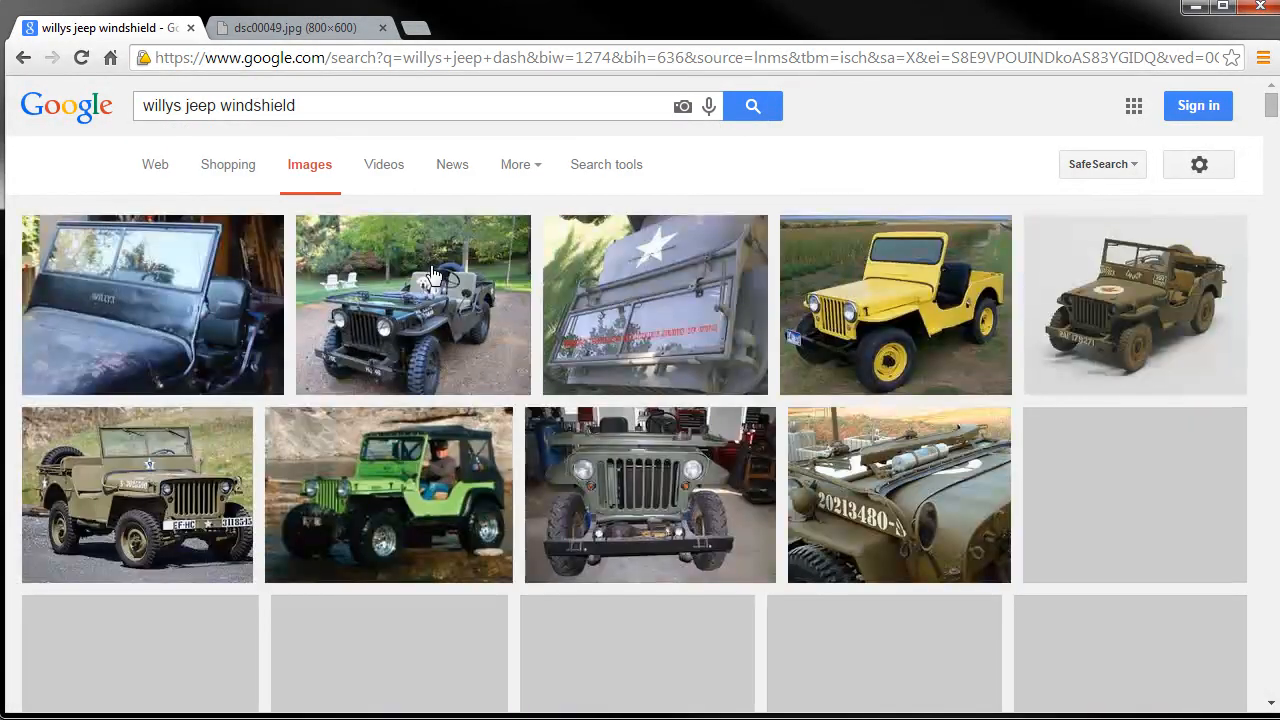
pyautogui.click(420, 328)
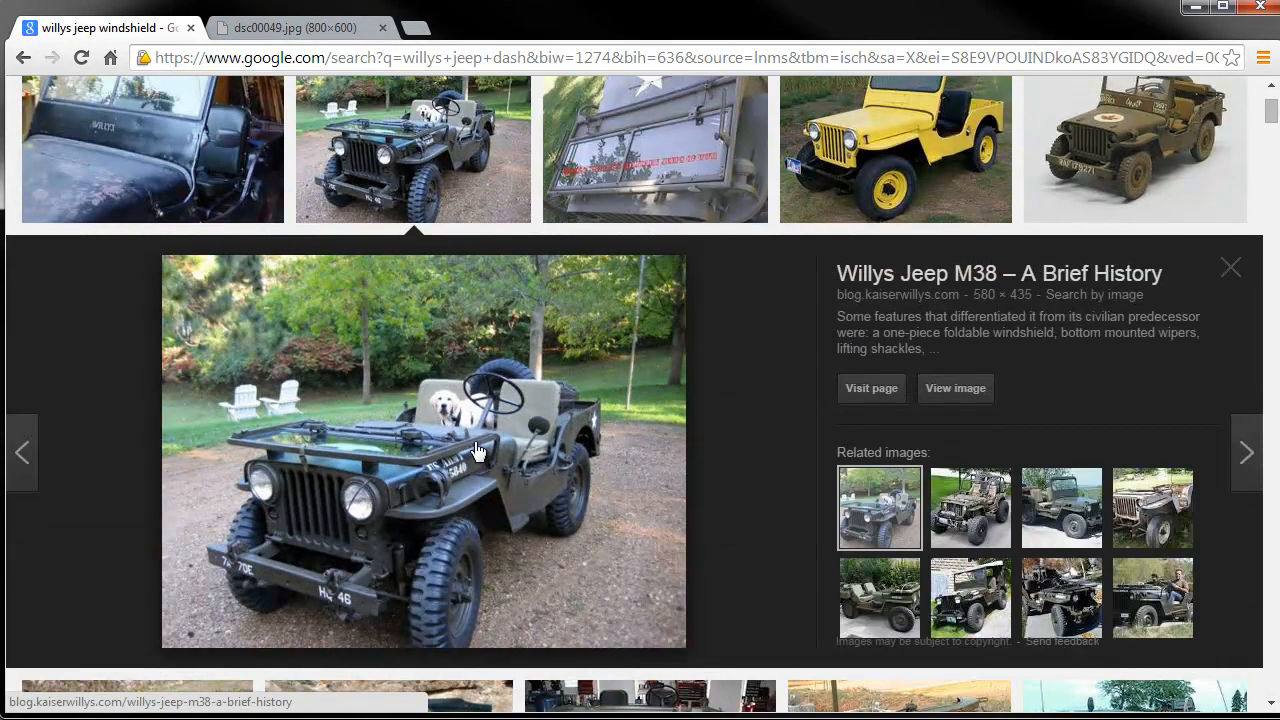
pyautogui.click(1155, 145)
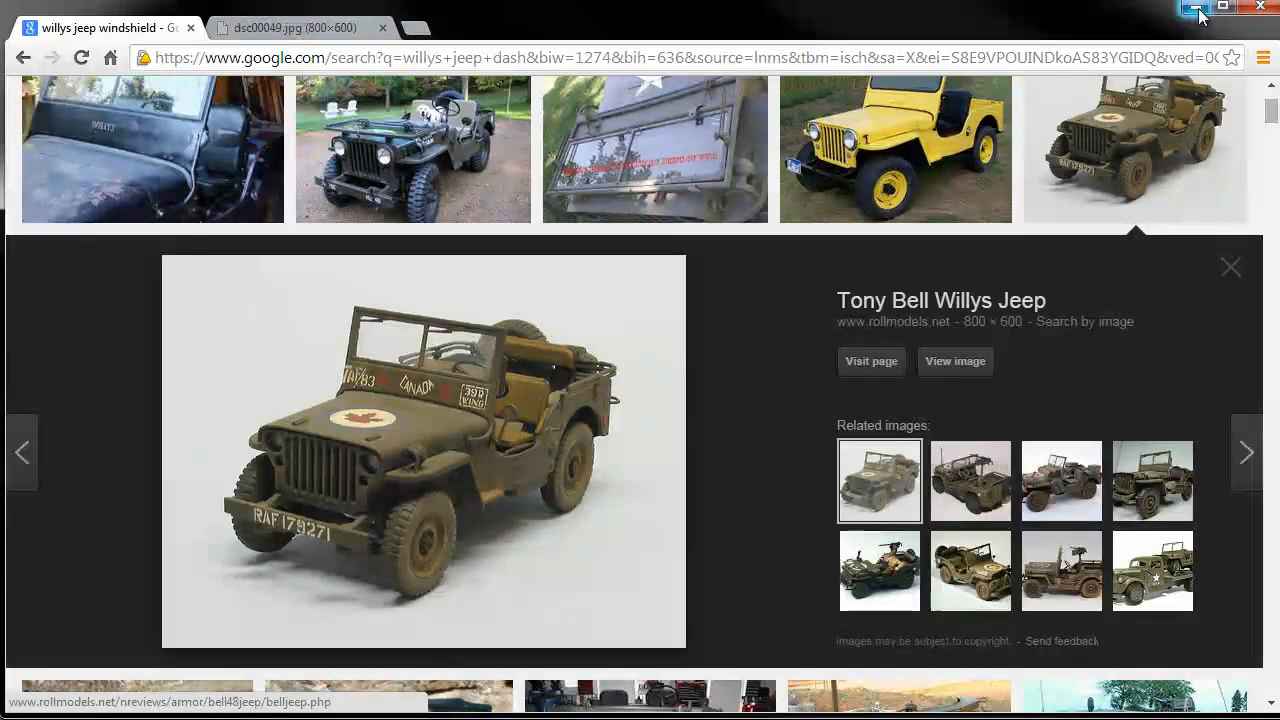
pyautogui.scroll(-5, 780, 421)
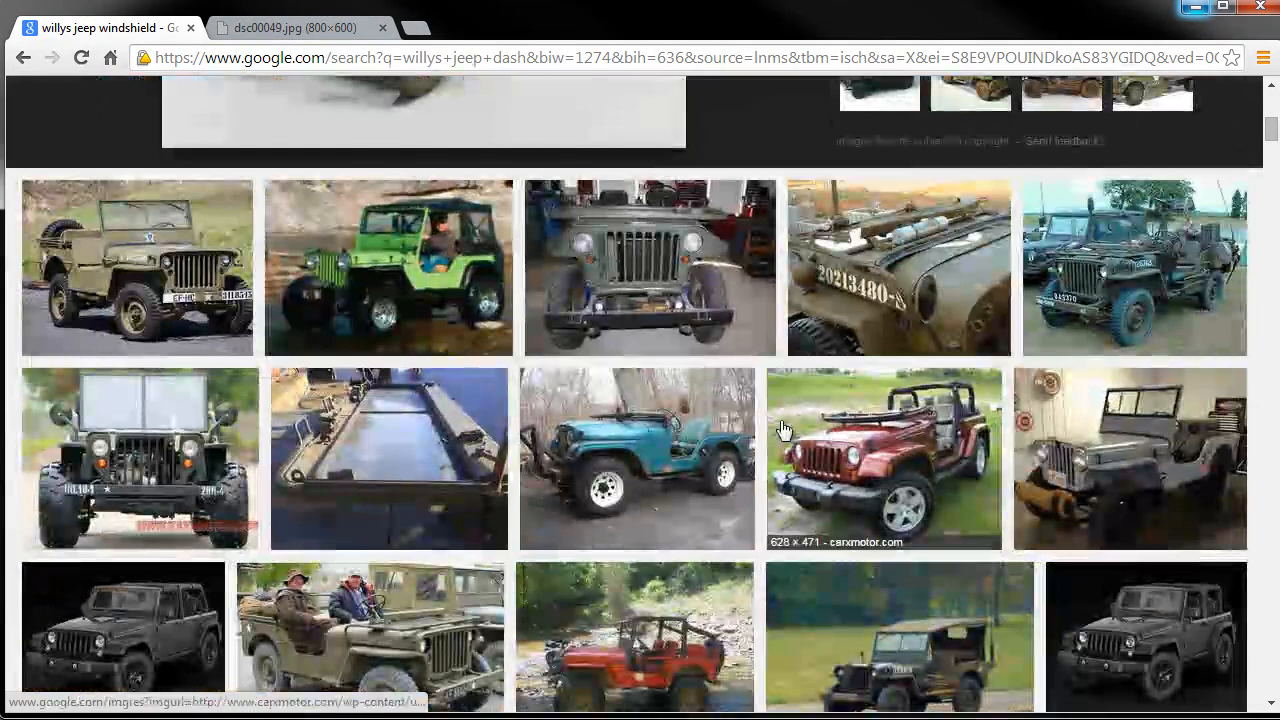
pyautogui.click(355, 640)
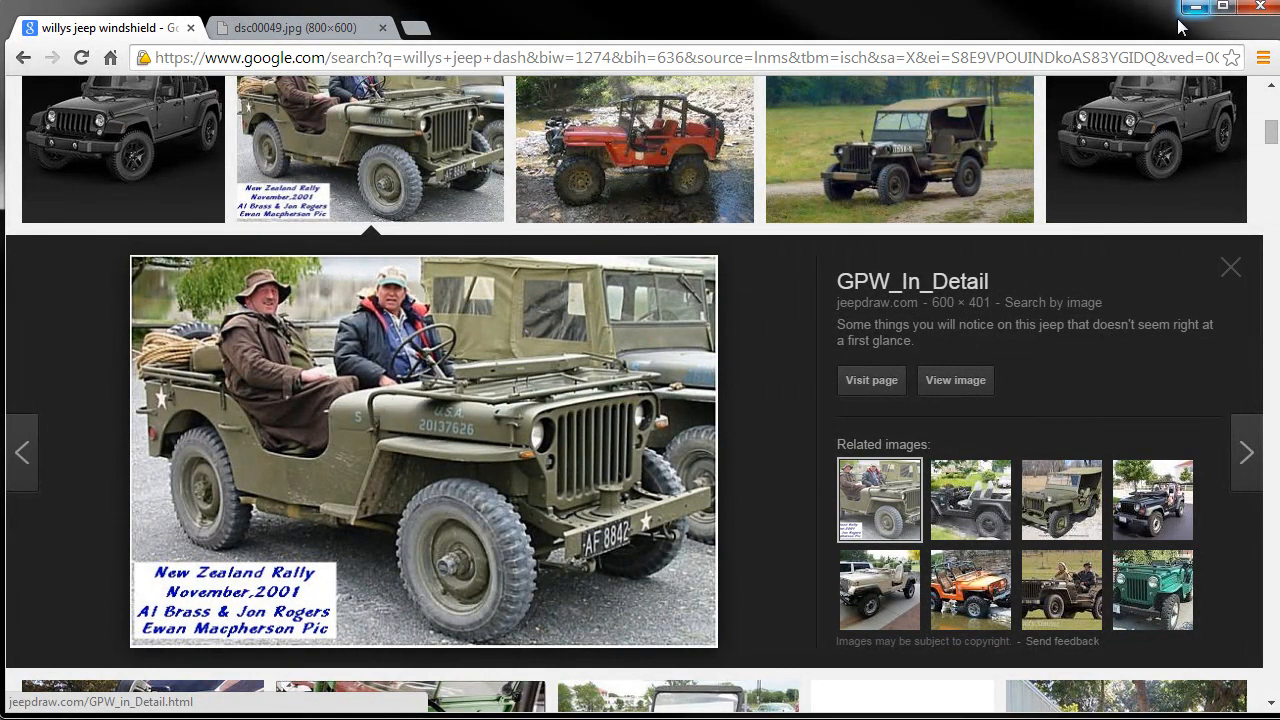
pyautogui.click(1238, 6)
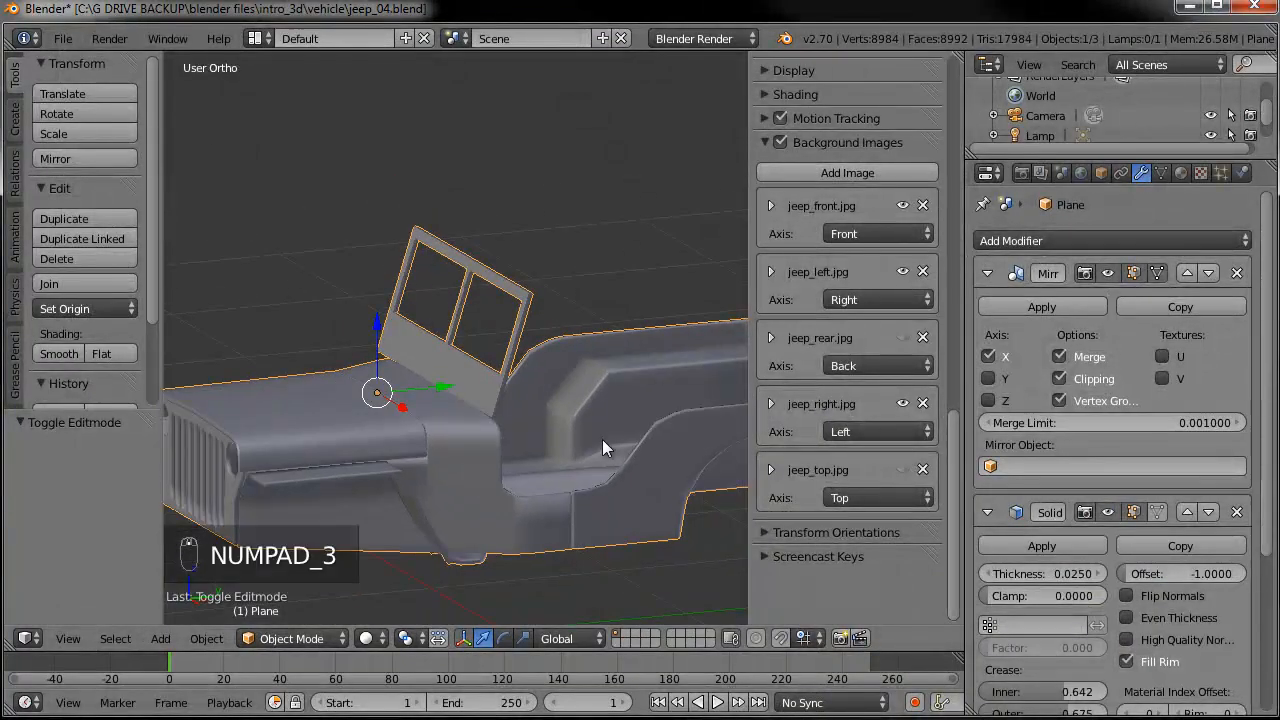
# - Examine in wireframe, from the side and front, how the windshield's lower outer corner meets the body and blueprint brackets
pyautogui.press('KP_3')
pyautogui.press('z')
pyautogui.scroll(4, 629, 450)
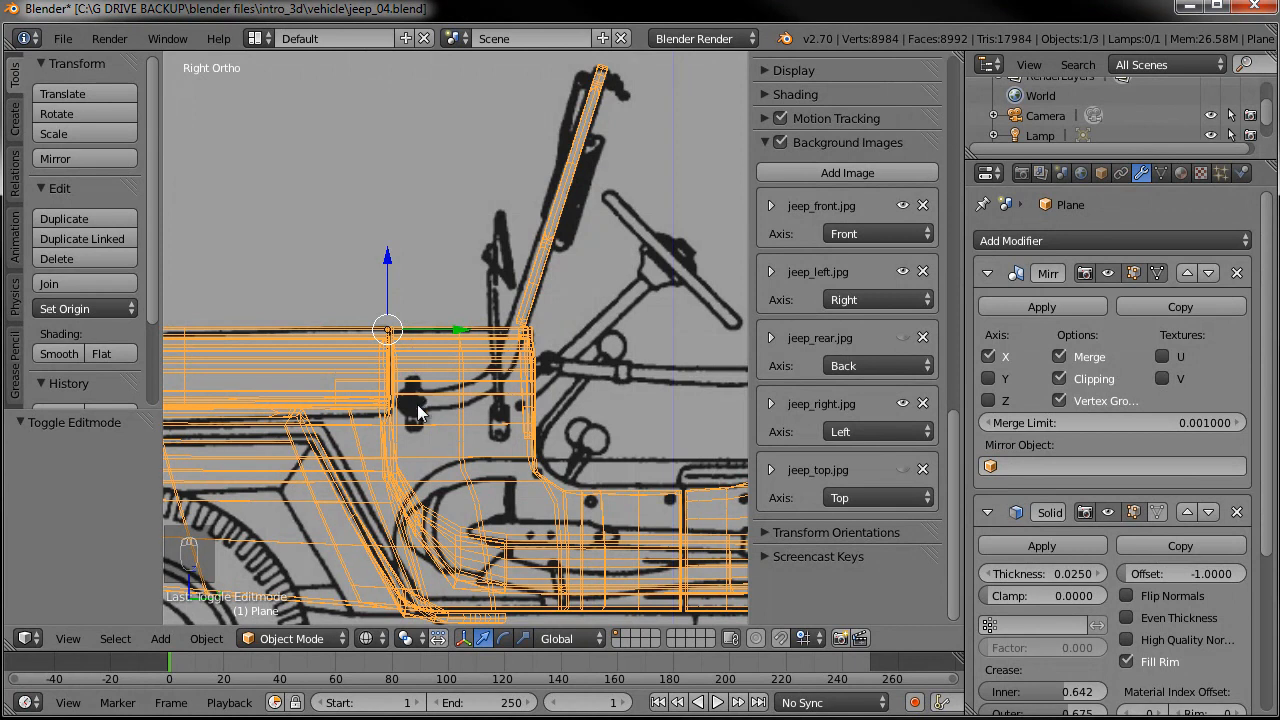
pyautogui.scroll(2, 412, 420)
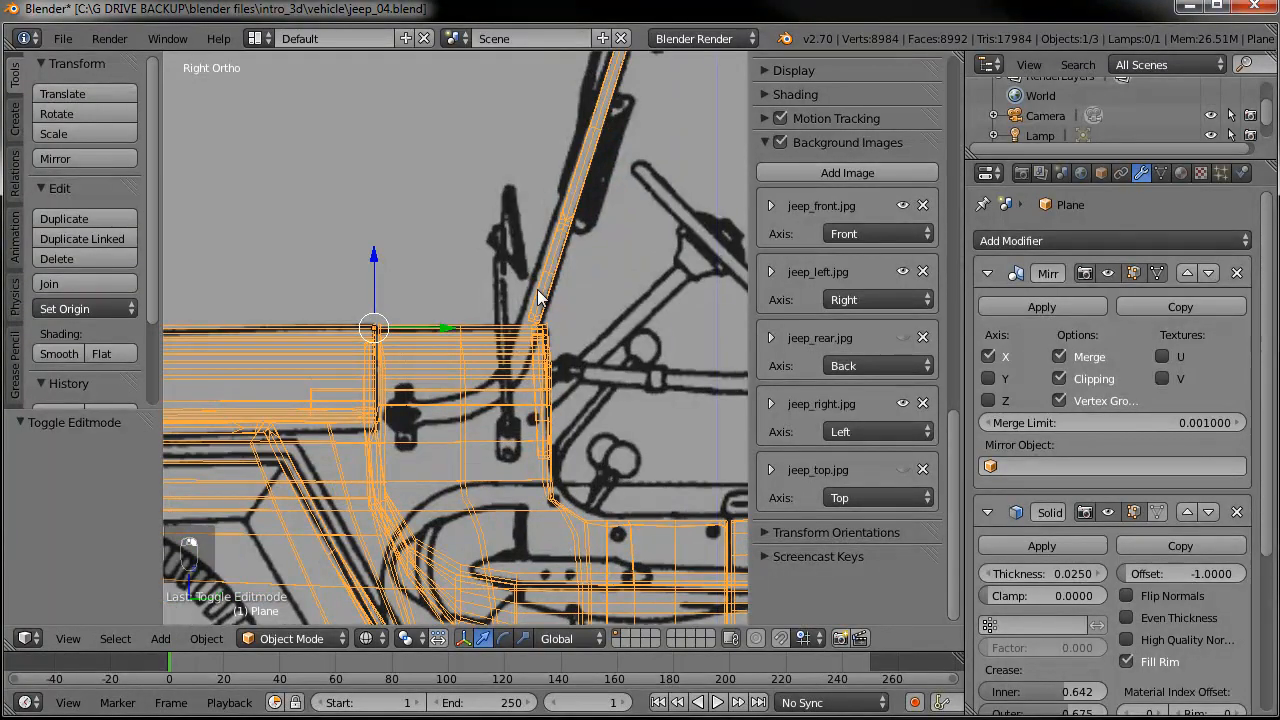
pyautogui.press('KP_1')
pyautogui.press('Tab')
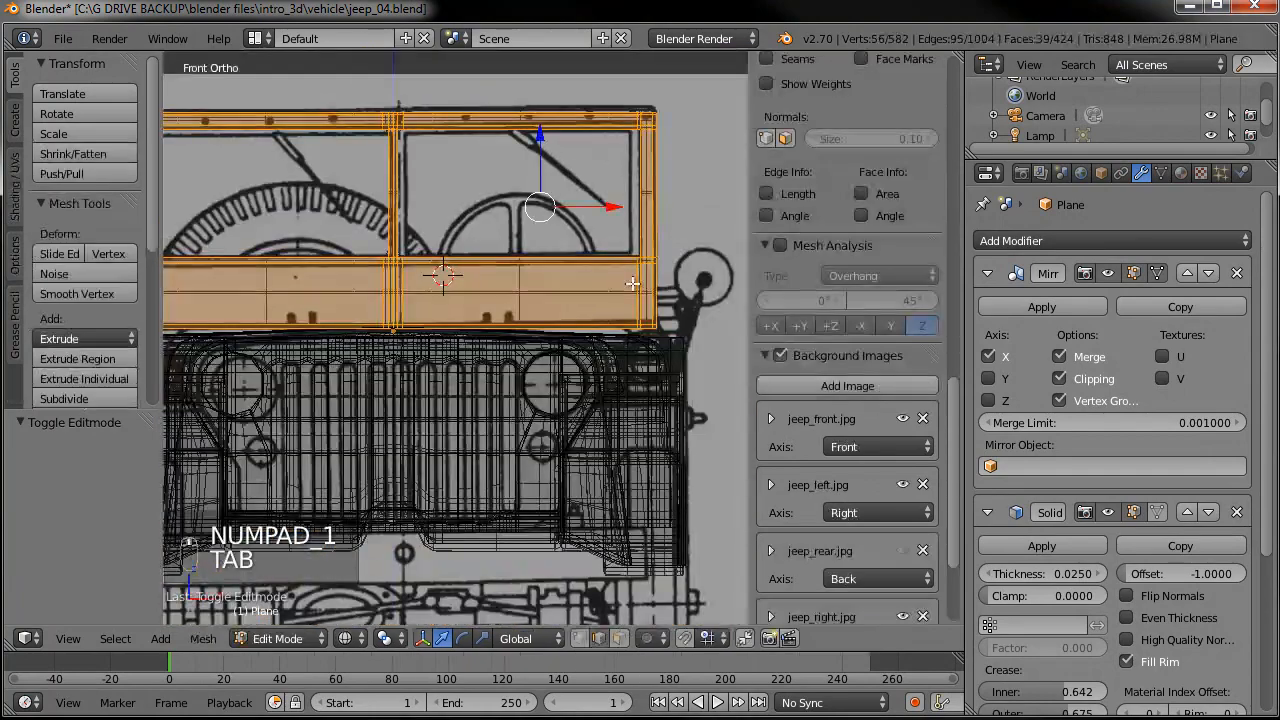
pyautogui.scroll(5, 494, 296)
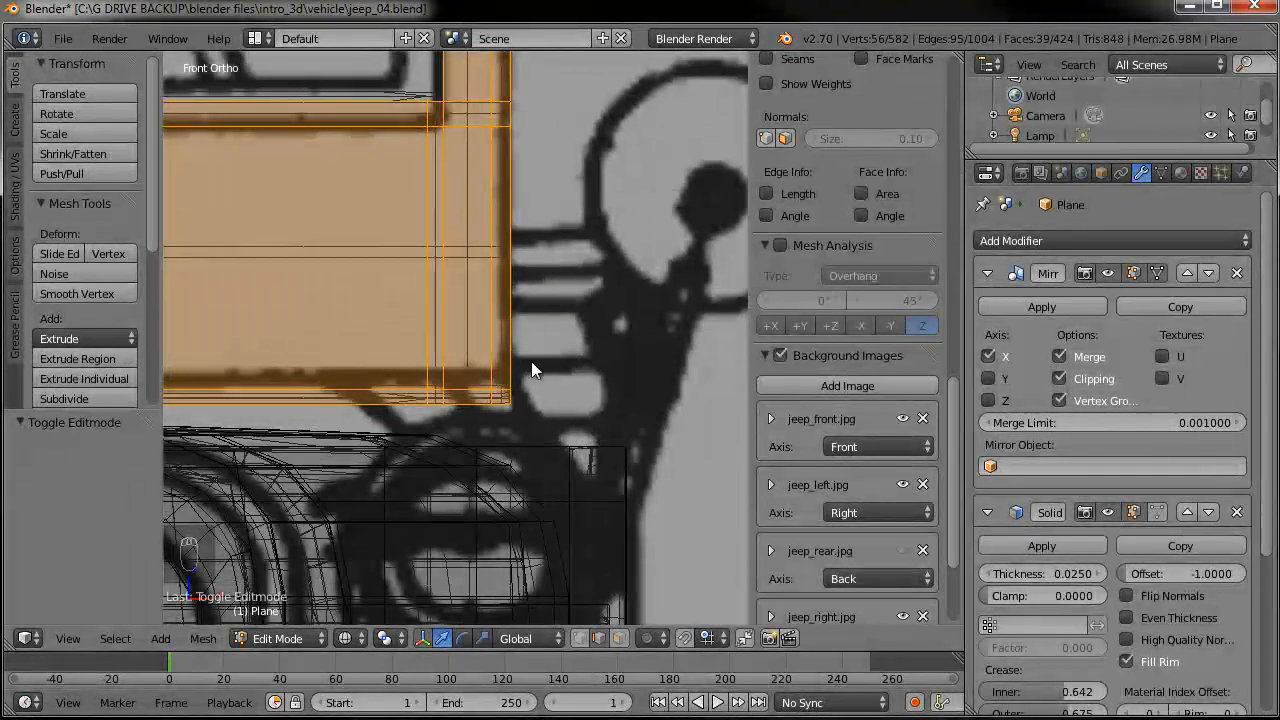
pyautogui.press('Tab')
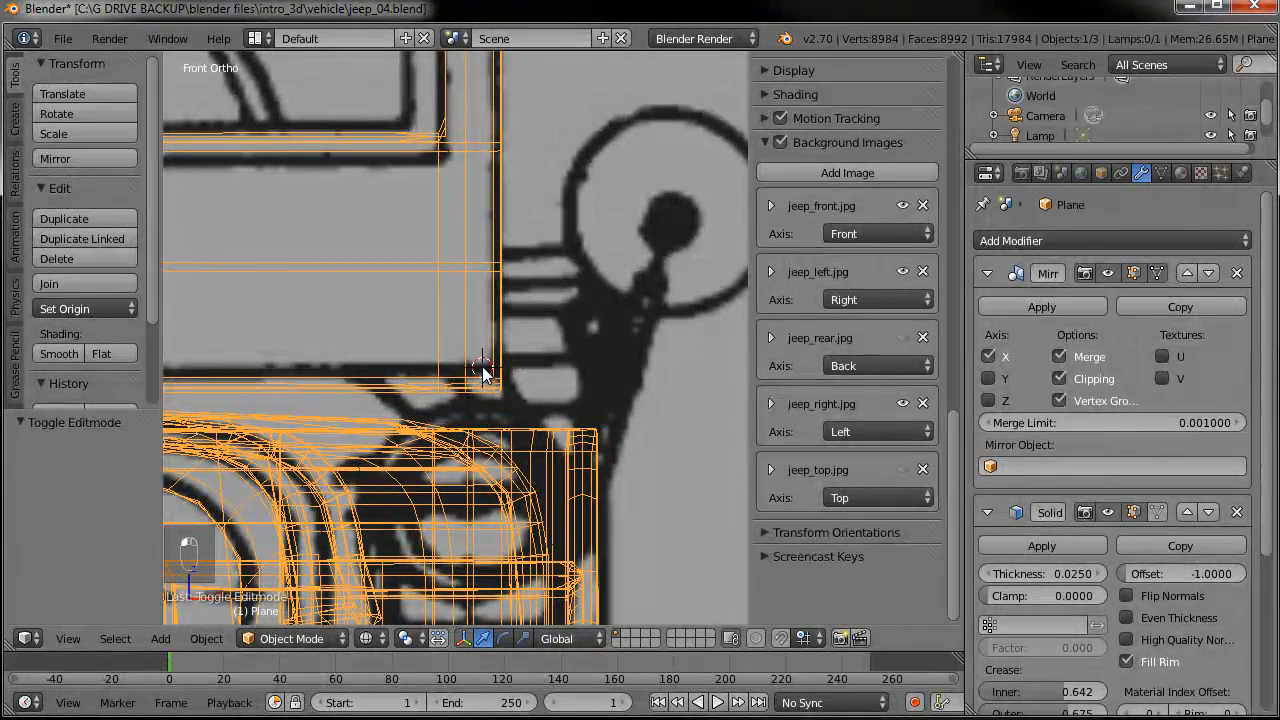
pyautogui.press('KP_3')
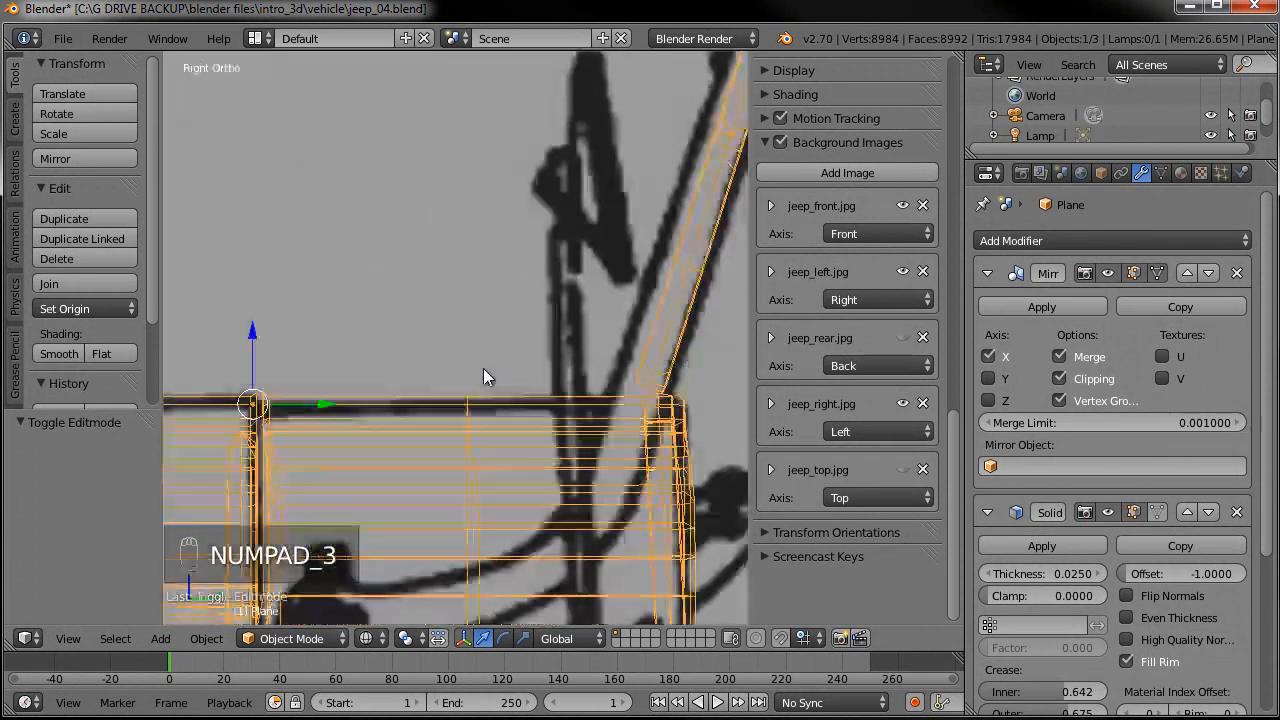
pyautogui.keyDown('shift'); pyautogui.moveTo(530, 339); pyautogui.dragTo(450, 320, button='middle'); pyautogui.keyUp('shift')
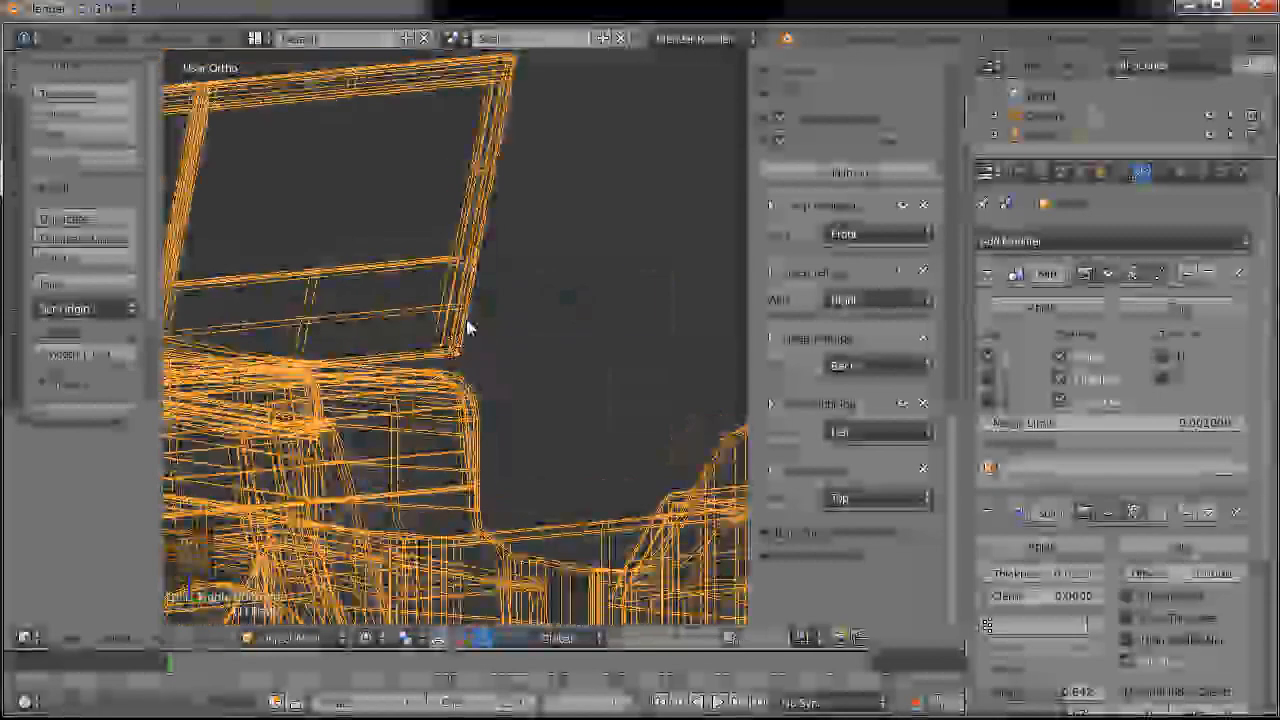
# - Snap the 3D cursor to the corner face at the windshield frame's lower outer end and leave mesh editing
pyautogui.press('Tab')
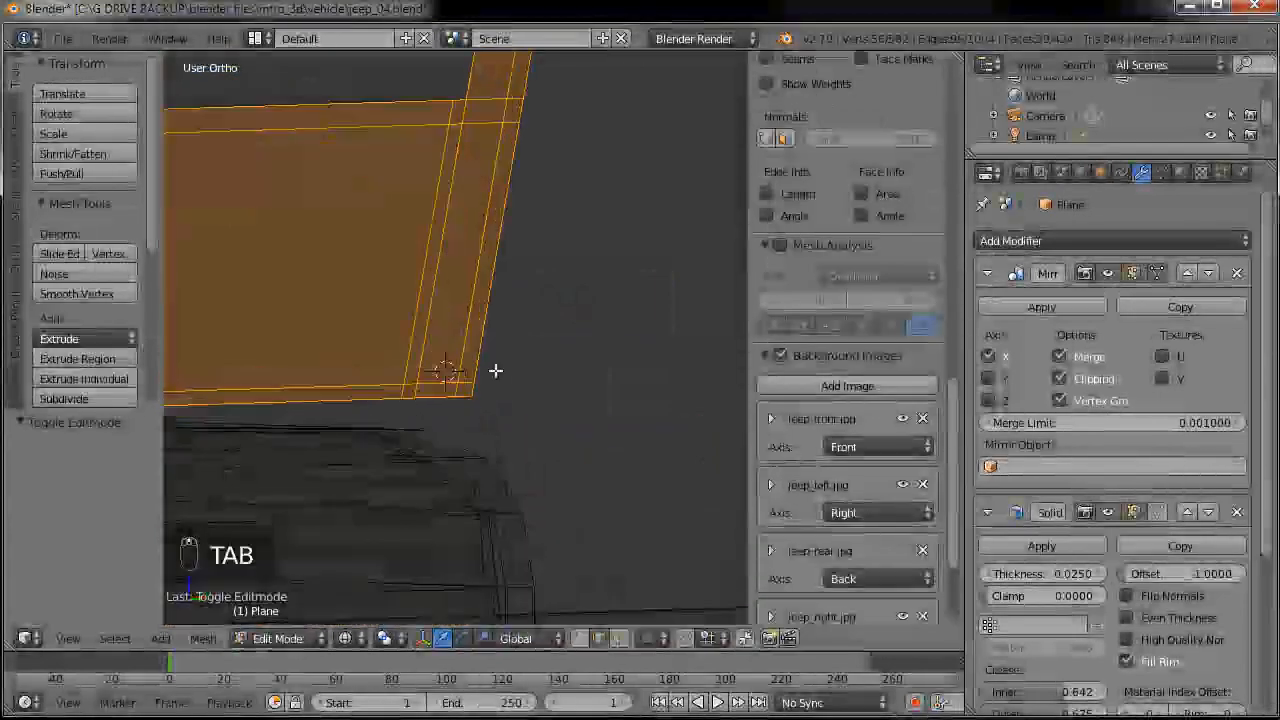
pyautogui.press('a')
pyautogui.press('a')
pyautogui.press('c')
pyautogui.rightClick(518, 470)
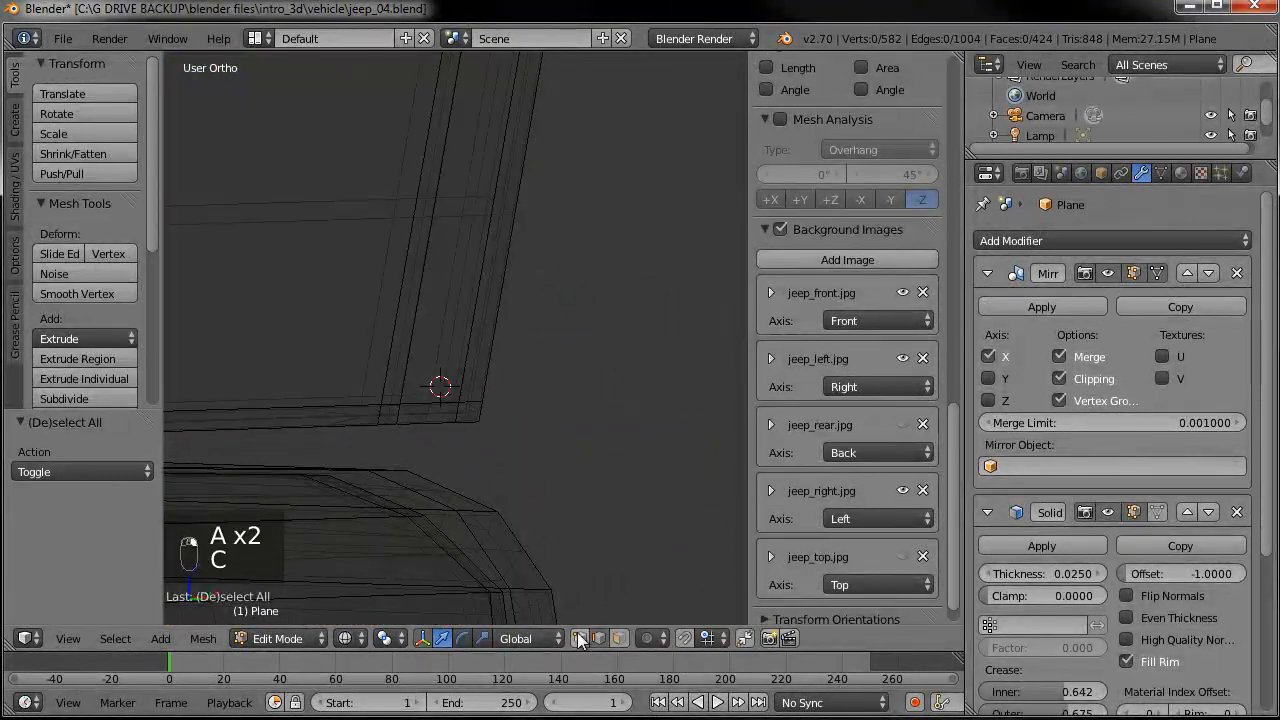
pyautogui.rightClick(456, 401)
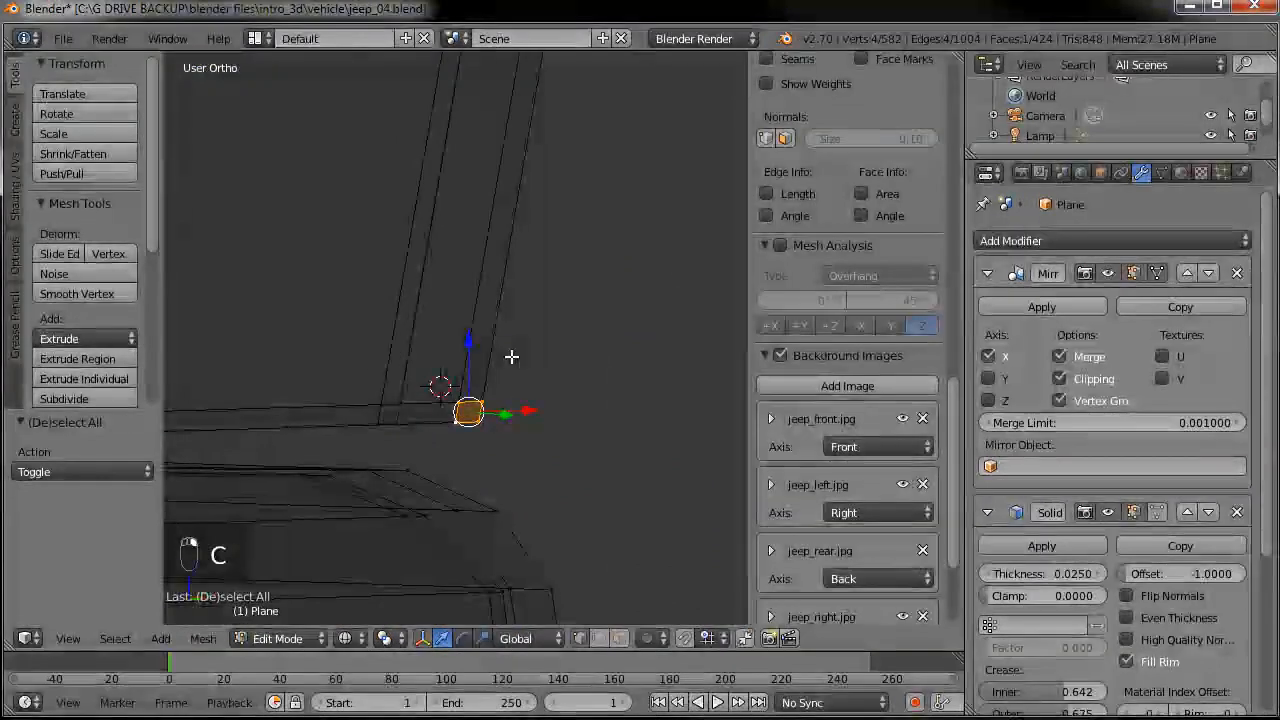
pyautogui.hotkey('shift', 's')
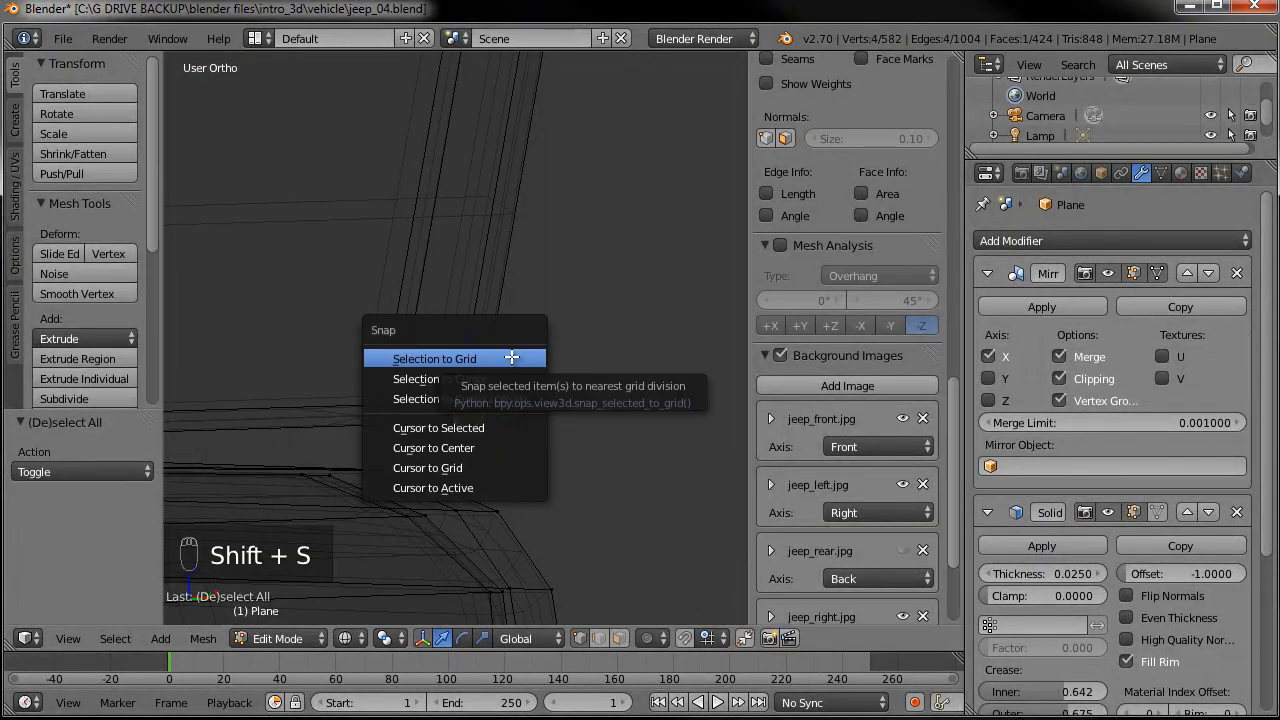
pyautogui.click(491, 423)
pyautogui.press('Tab')
# - Examine how the windshield frame's base meets the cowl, in side view against the blueprint and in solid shading
pyautogui.moveTo(593, 347); pyautogui.dragTo(452, 350, button='middle')
pyautogui.press('KP_3')
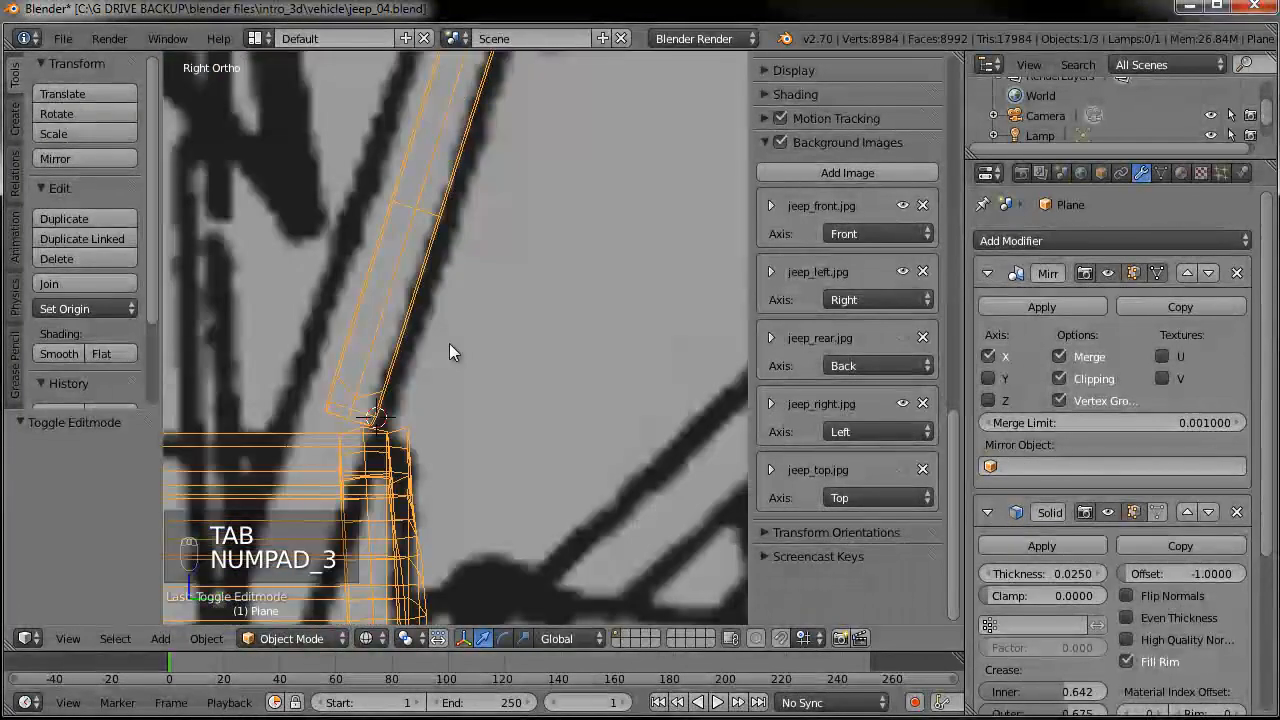
pyautogui.scroll(5, 567, 377)
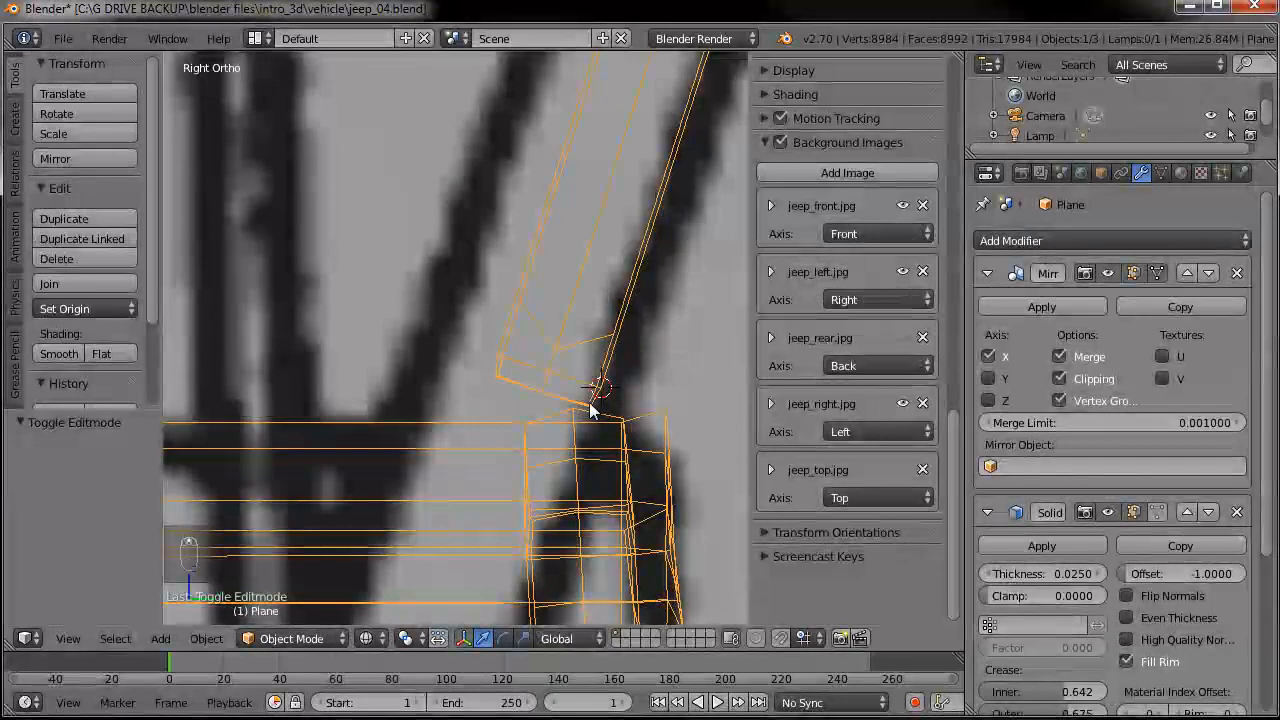
pyautogui.scroll(-3, 613, 345)
pyautogui.scroll(-2, 610, 338)
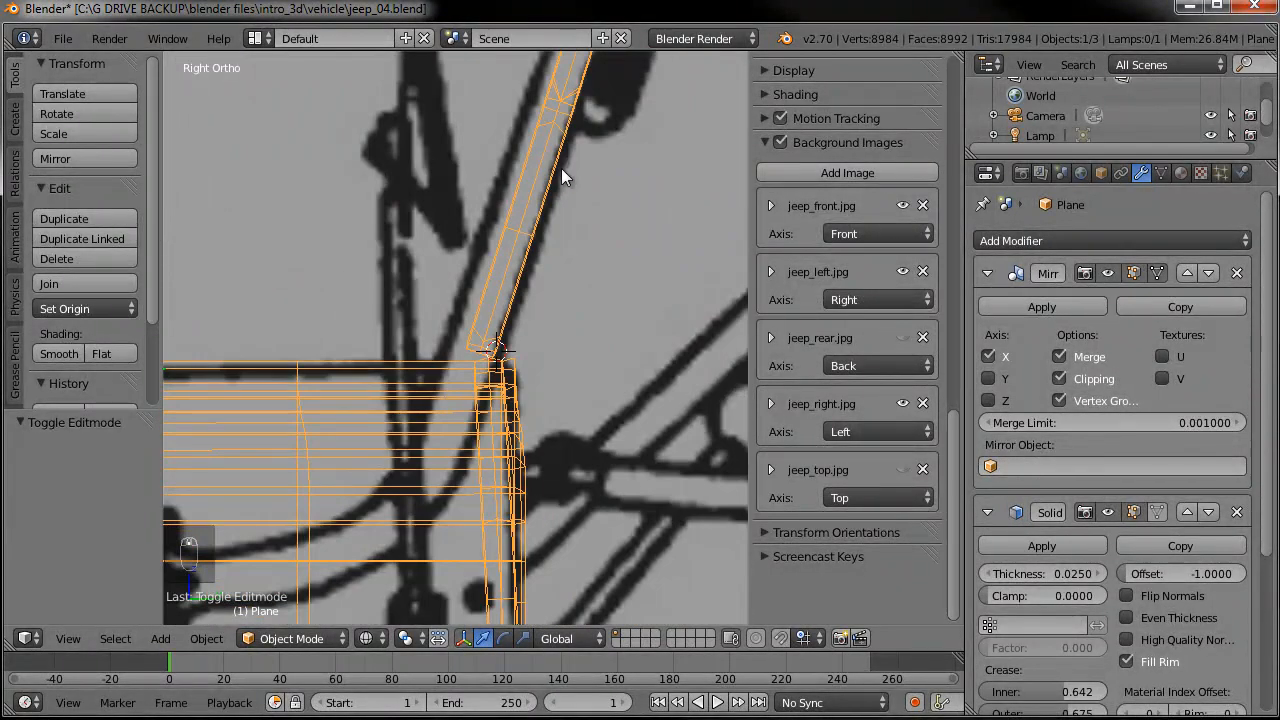
pyautogui.scroll(-4, 509, 337)
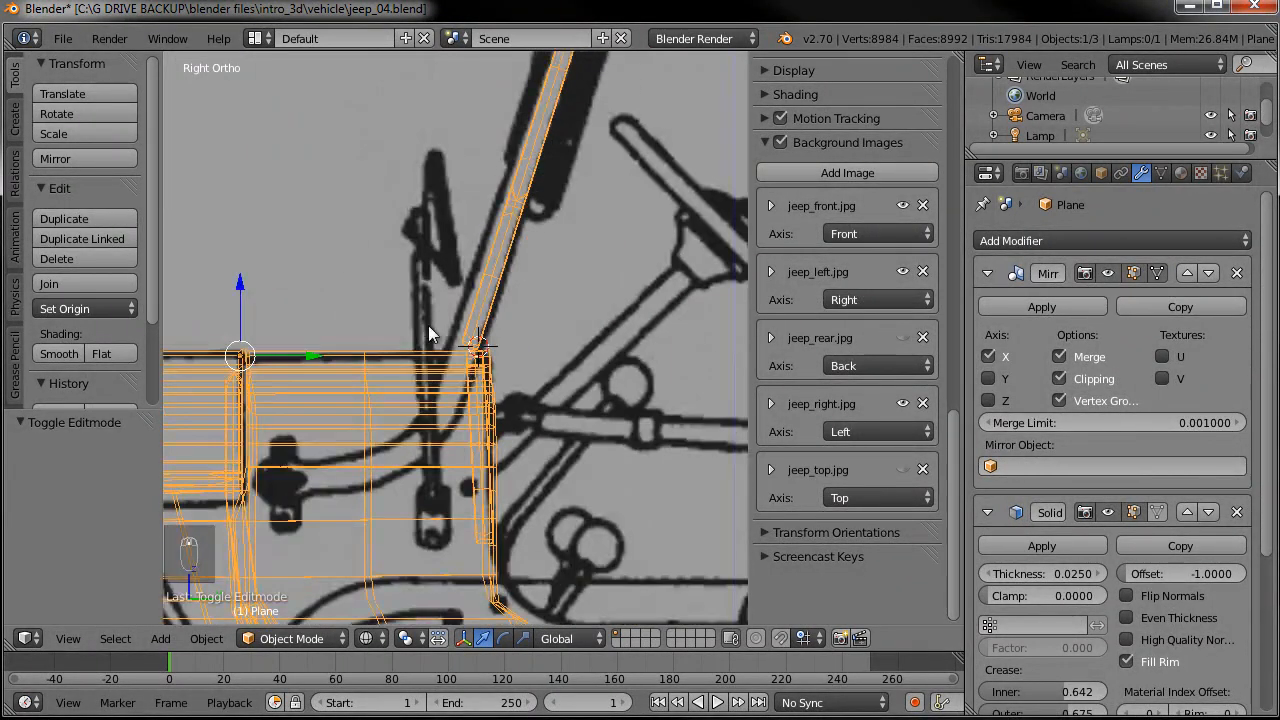
pyautogui.moveTo(424, 320); pyautogui.dragTo(494, 359, button='middle')
pyautogui.press('z')
pyautogui.moveTo(570, 384); pyautogui.dragTo(540, 350, button='middle')
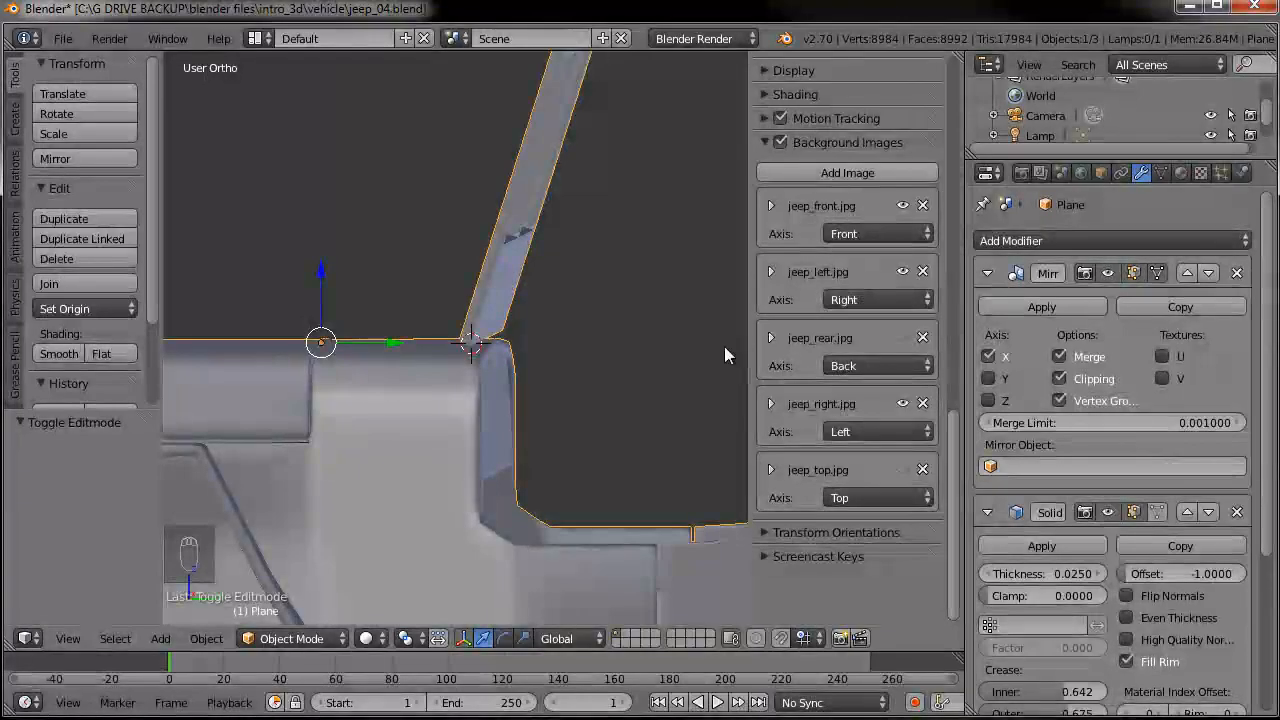
# - Display face normals for the fully selected body mesh and try recalculating the normals of the whole mesh
pyautogui.press('Tab')
pyautogui.press('a')
pyautogui.press('a')
pyautogui.press('a')
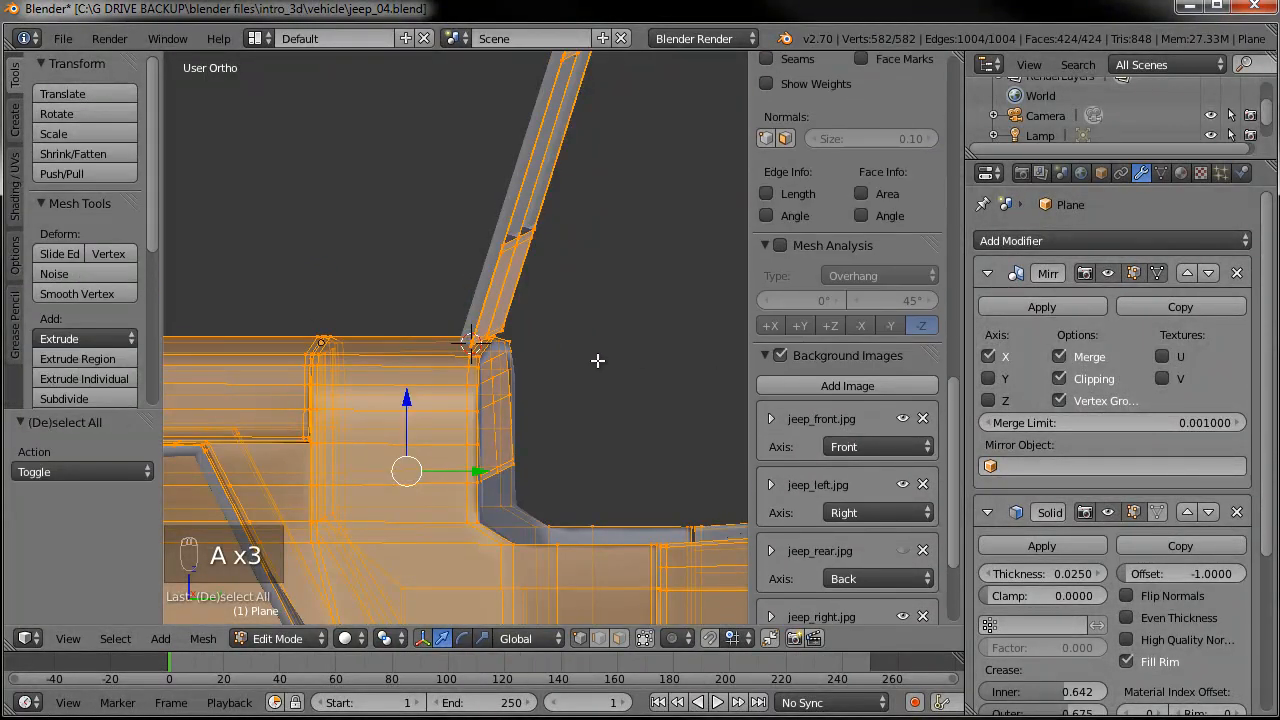
pyautogui.scroll(-4, 846, 391)
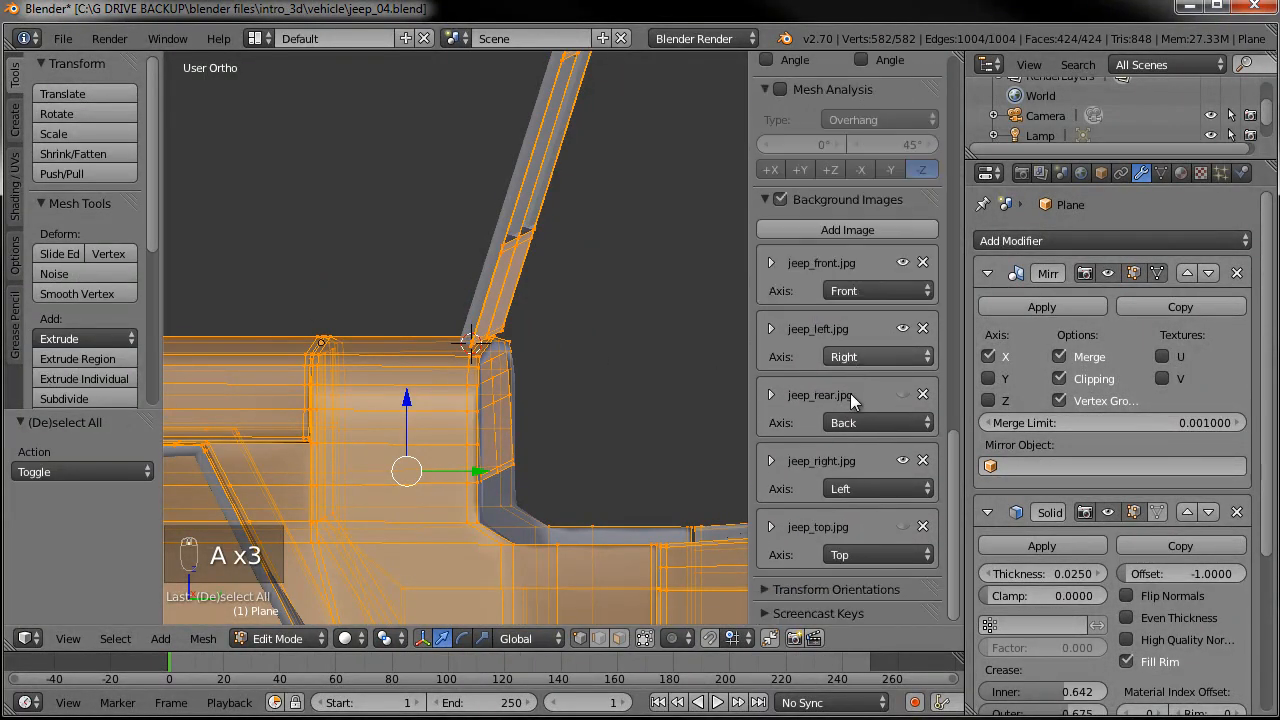
pyautogui.scroll(9, 846, 391)
pyautogui.click(785, 342)
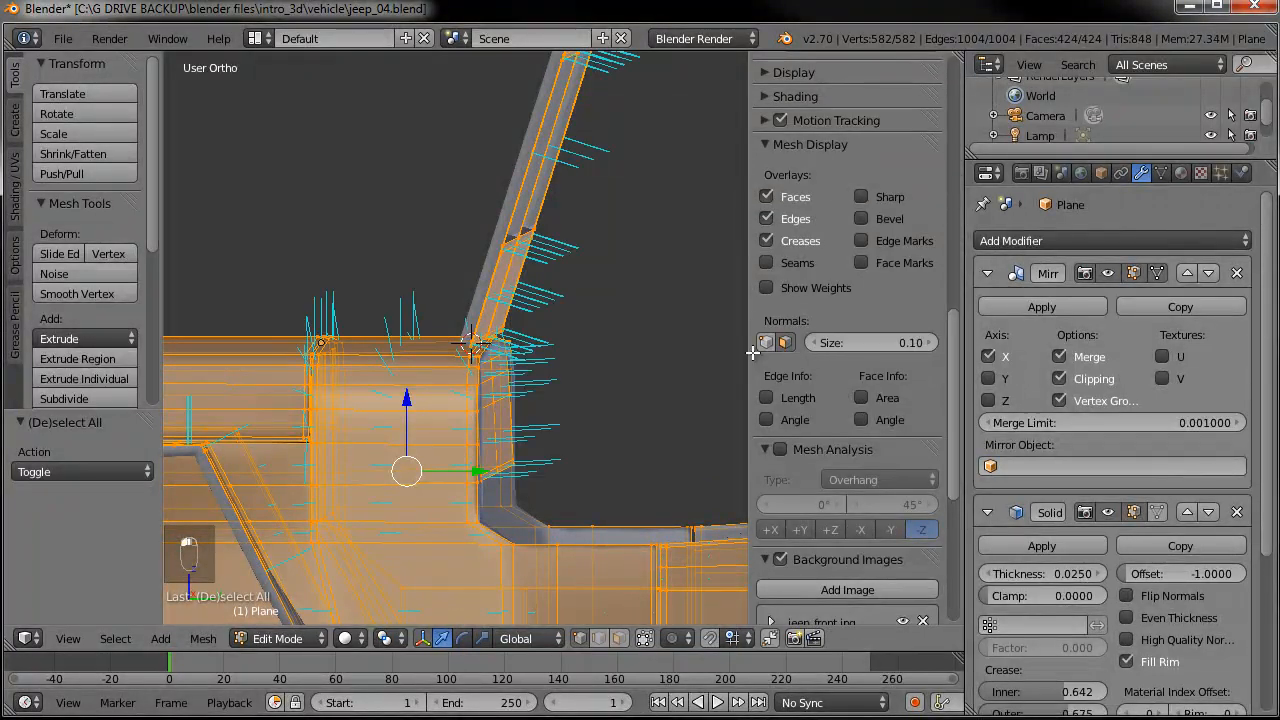
pyautogui.scroll(-2, 561, 326)
pyautogui.moveTo(561, 326)
pyautogui.mouseDown(button='middle')
pyautogui.moveTo(591, 337)
pyautogui.moveTo(556, 341)
pyautogui.mouseUp(button='middle')
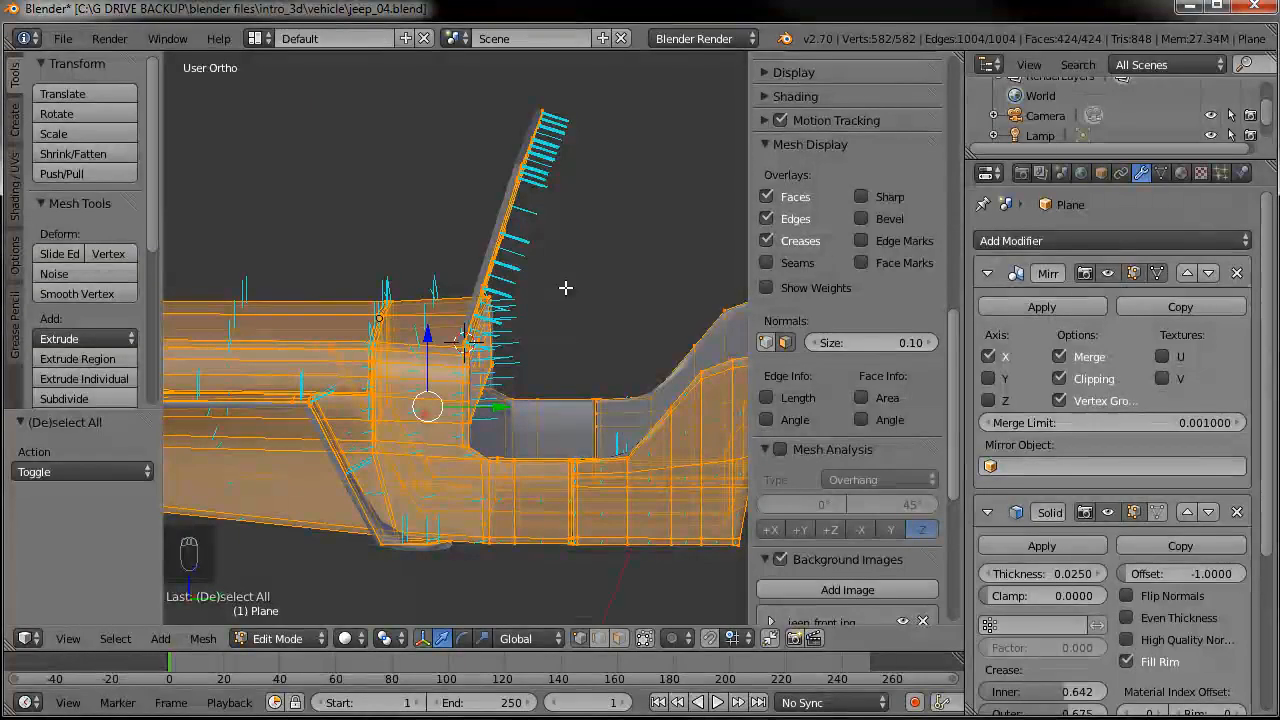
pyautogui.hotkey('ctrl', 'n')
pyautogui.hotkey('ctrl', 'z')
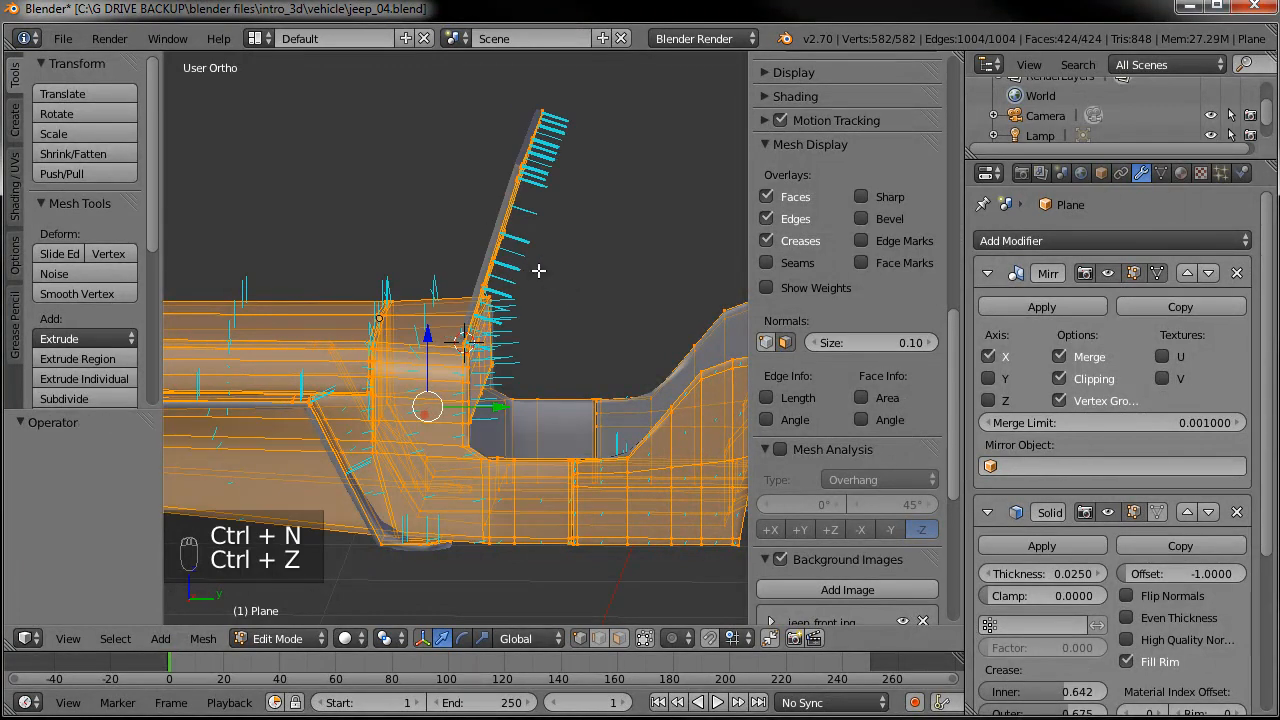
# - Recalculate the normals of only the linked windshield frame, leave mesh editing and deselect everything
pyautogui.press('a')
pyautogui.press('c')
pyautogui.click(515, 160)
pyautogui.hotkey('ctrl', 'l')
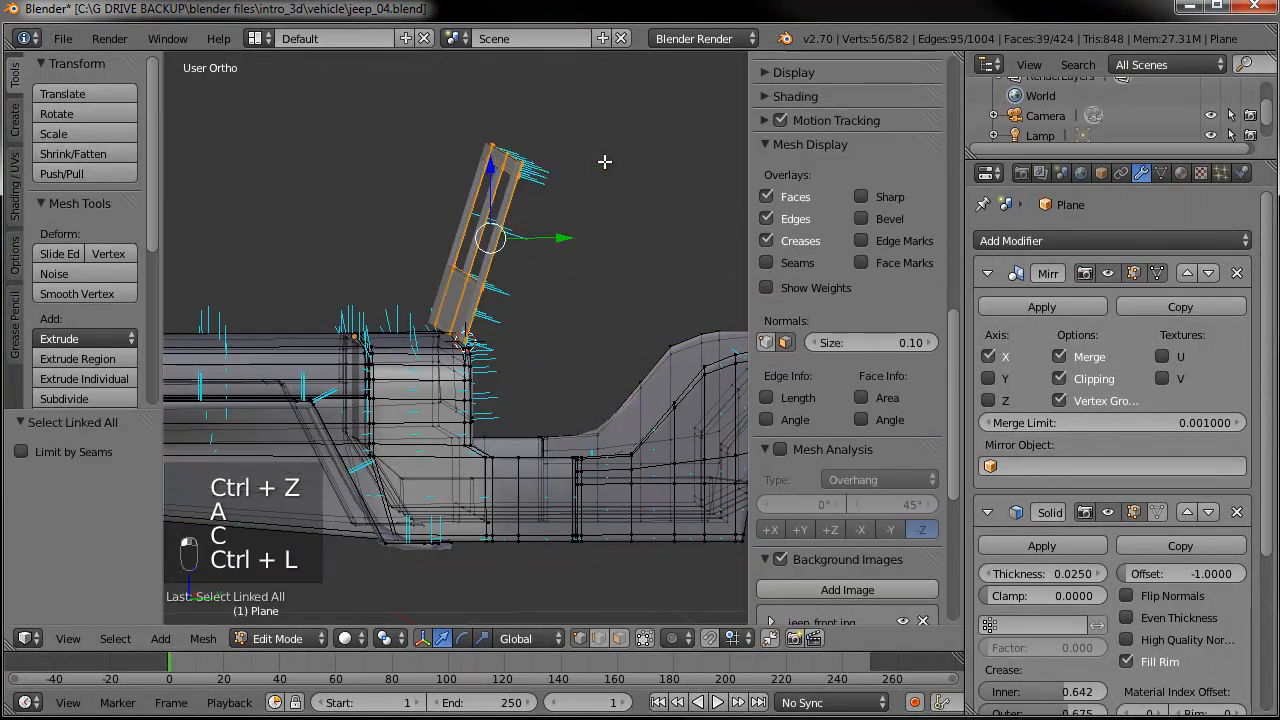
pyautogui.hotkey('ctrl', 'n')
pyautogui.press('Tab')
pyautogui.moveTo(535, 279); pyautogui.dragTo(505, 322, button='middle')
pyautogui.press('a')
pyautogui.press('a')
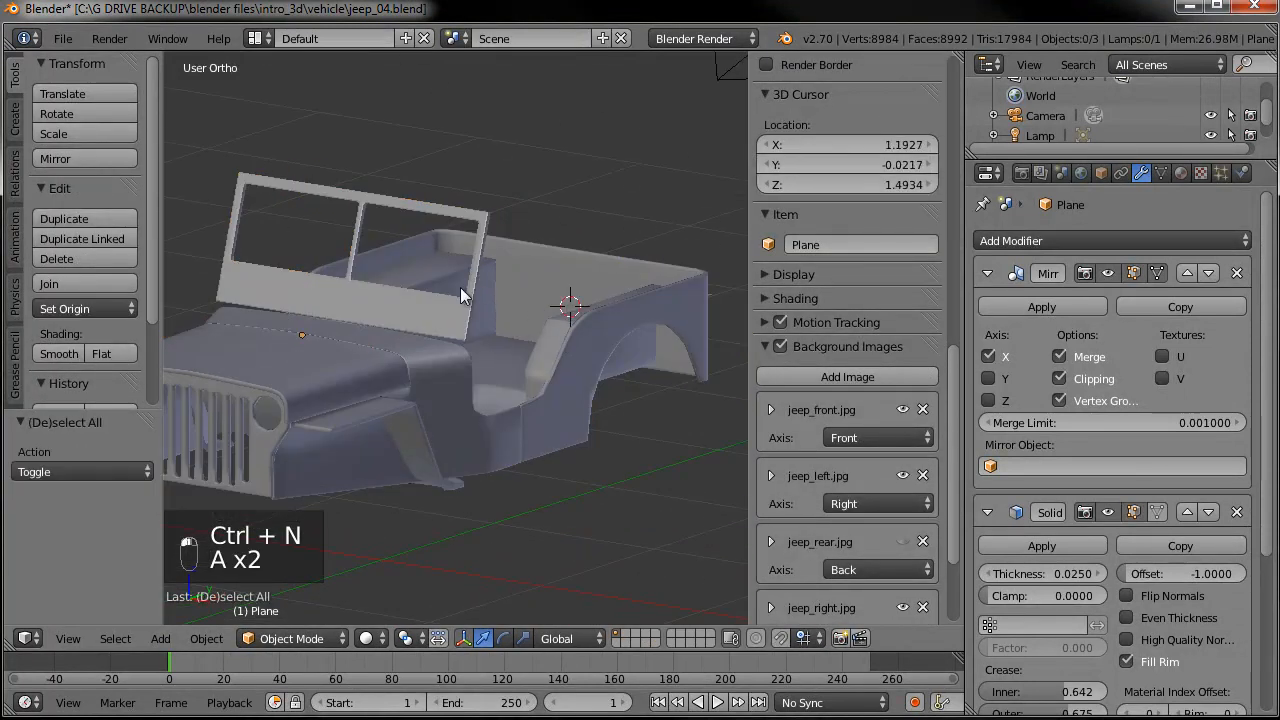
# - In side view, move the windshield frame about -0.026 in Y and 0.007 in Z and rotate it about 1.3° to match the blueprint
pyautogui.click(560, 281)
pyautogui.press('KP_3')
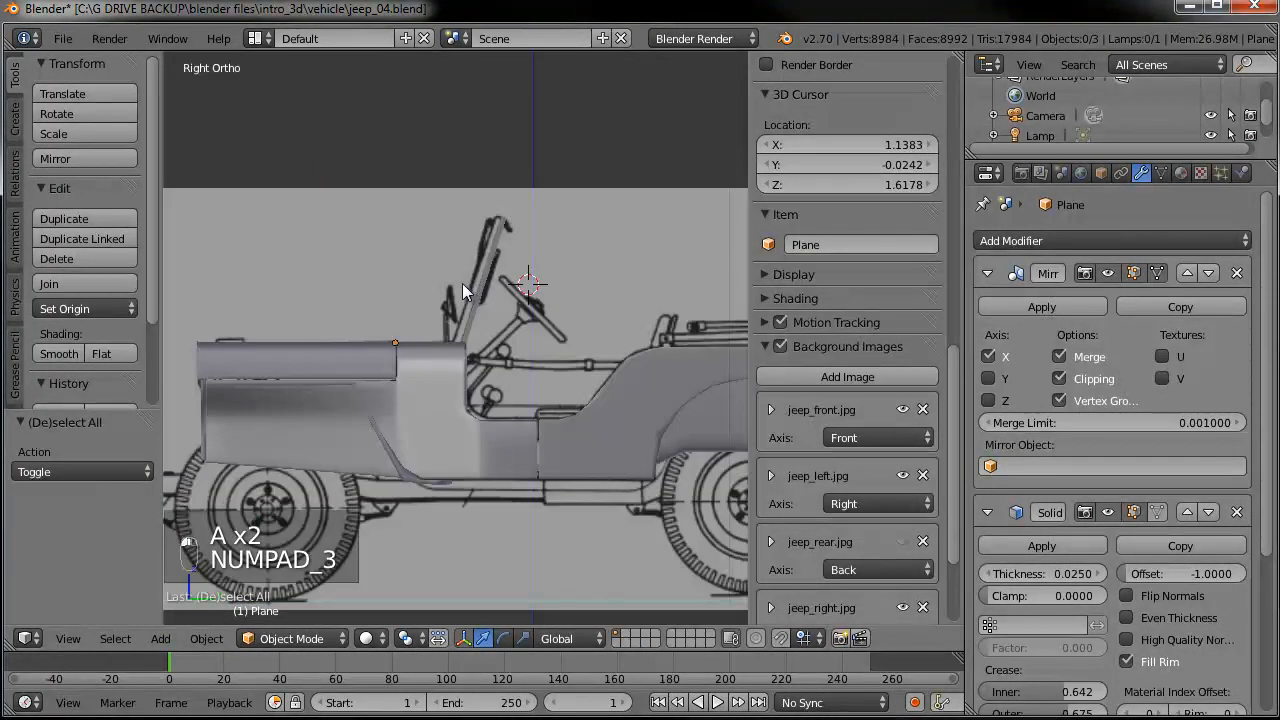
pyautogui.scroll(8, 462, 283)
pyautogui.press('Tab')
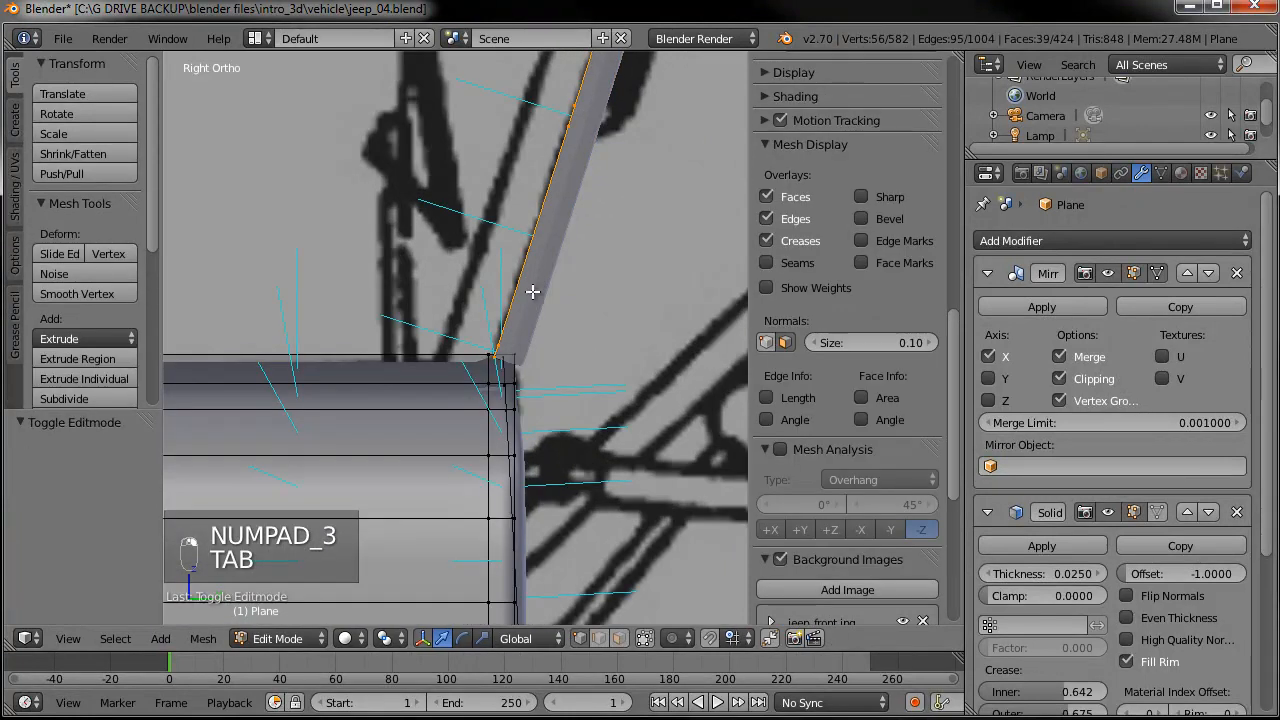
pyautogui.scroll(-3, 510, 300)
pyautogui.press('g')
pyautogui.click(466, 309)
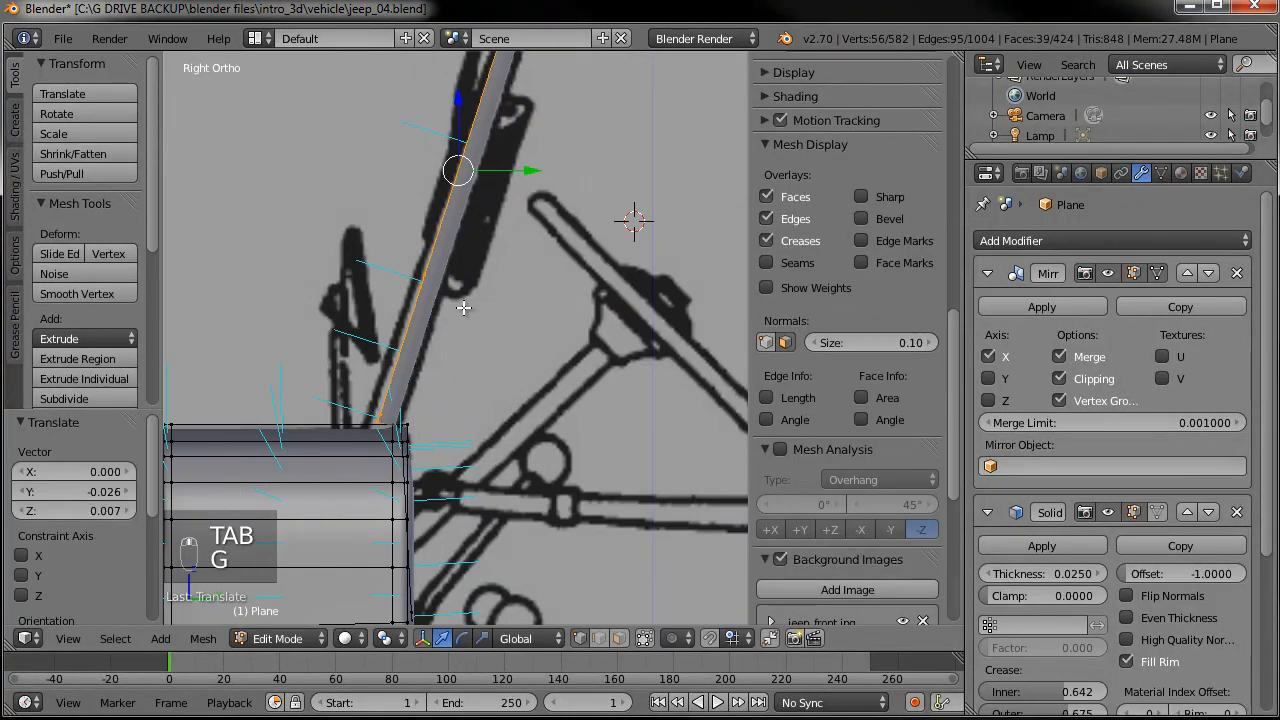
pyautogui.press('r')
pyautogui.click(536, 268)
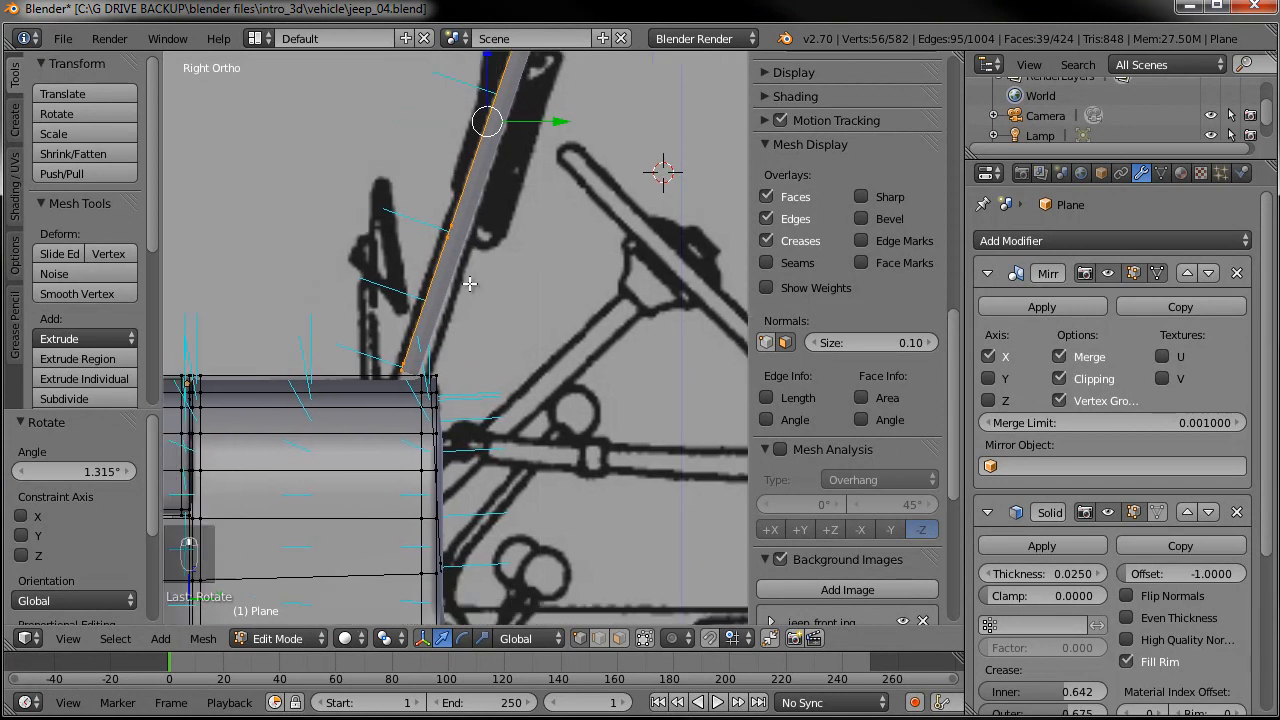
# - Leave mesh editing and place the 3D cursor at the windshield frame's lower outer corner using the side and front views
pyautogui.press('Tab')
pyautogui.scroll(4, 477, 260)
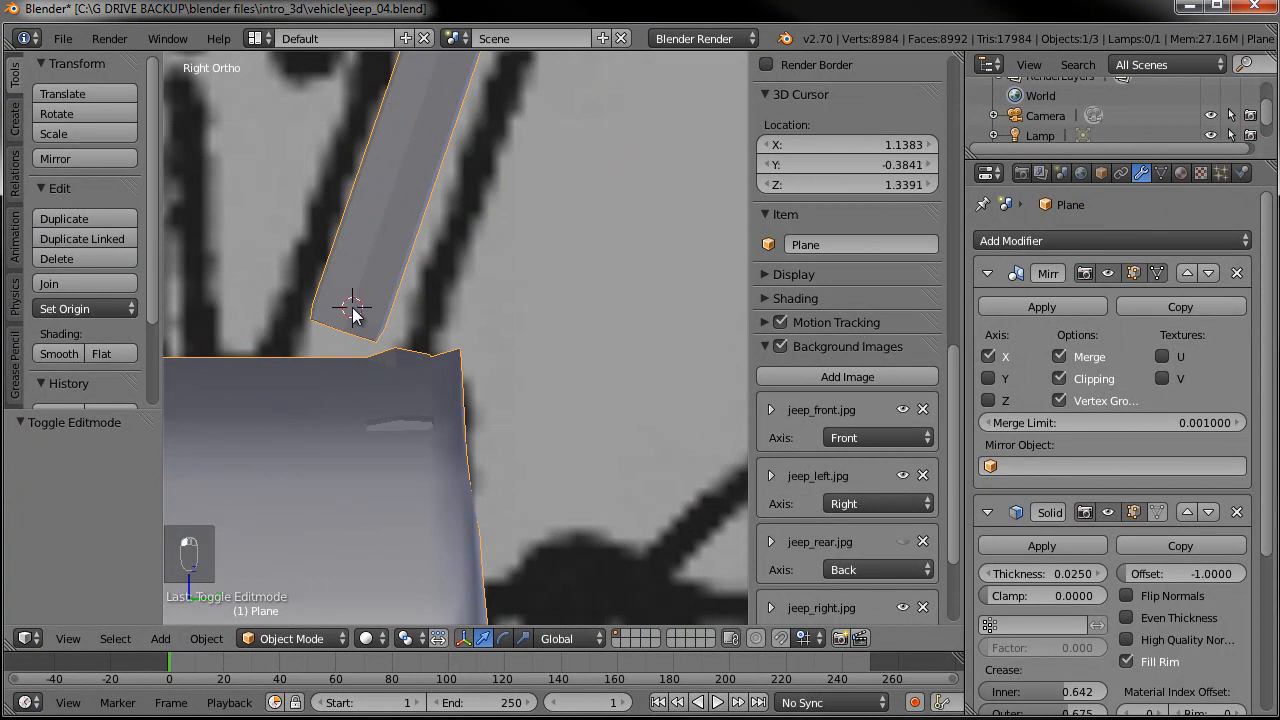
pyautogui.press('KP_1')
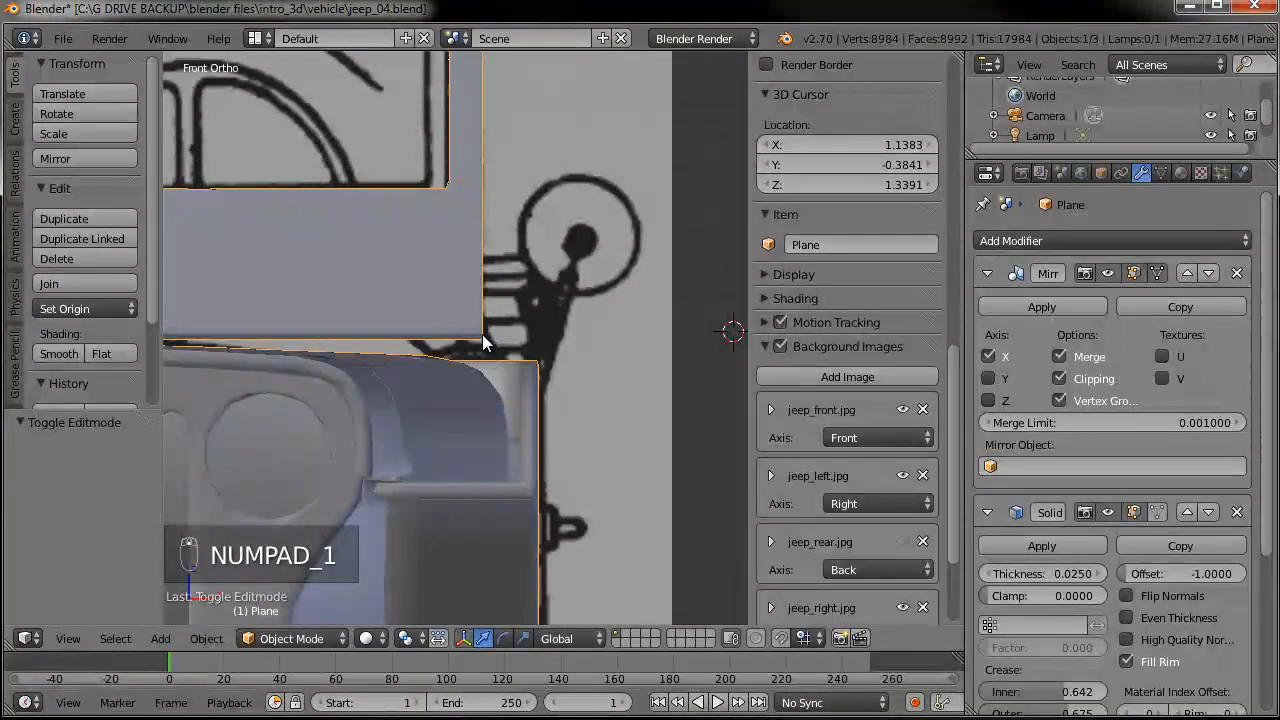
pyautogui.moveTo(555, 311)
pyautogui.mouseDown(button='middle')
pyautogui.moveTo(427, 272)
pyautogui.moveTo(576, 310)
pyautogui.mouseUp(button='middle')
pyautogui.scroll(-6, 540, 295)
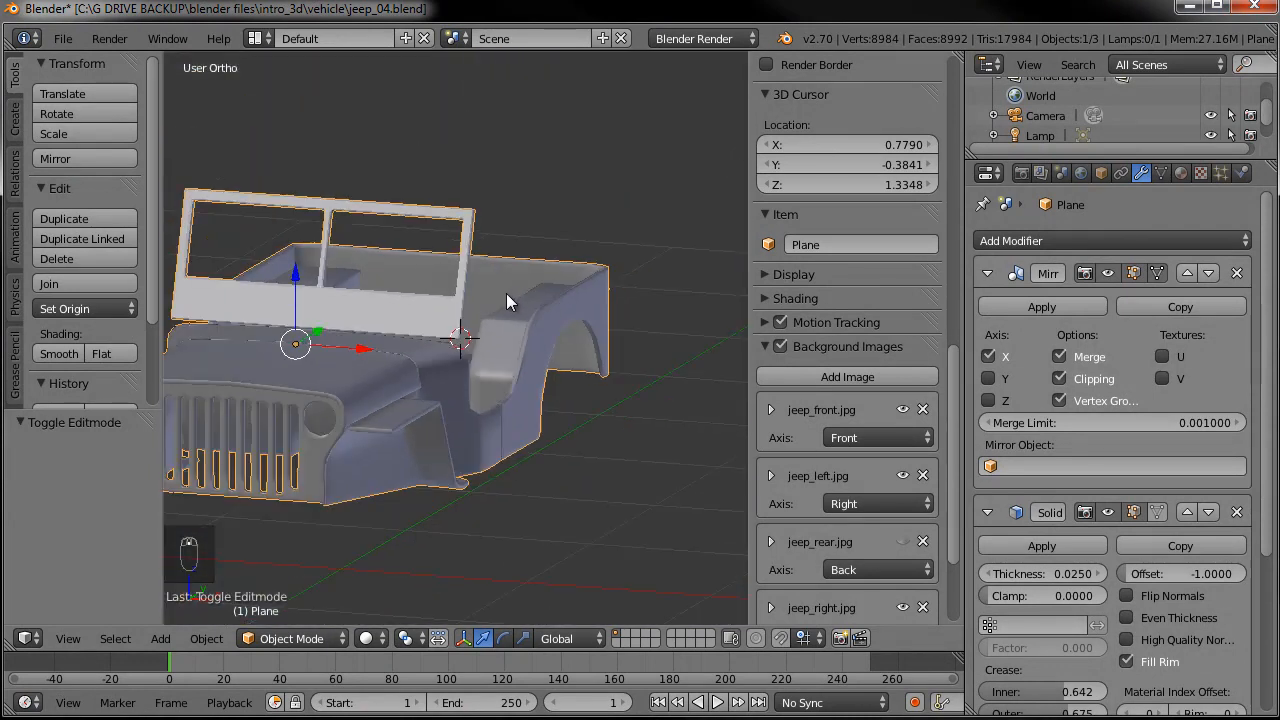
pyautogui.scroll(6, 505, 294)
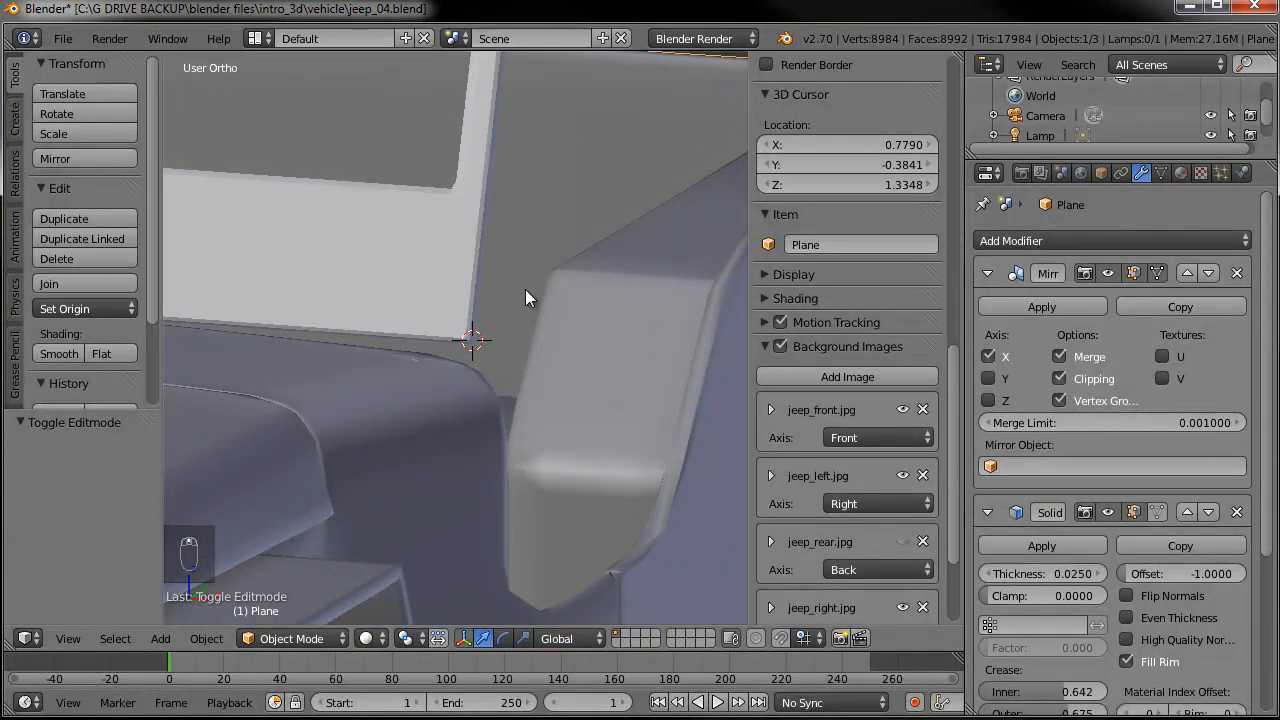
# - Add a Bezier curve as a new object at the windshield's lower outer corner
pyautogui.hotkey('shift', 'a')
pyautogui.moveTo(528, 285)
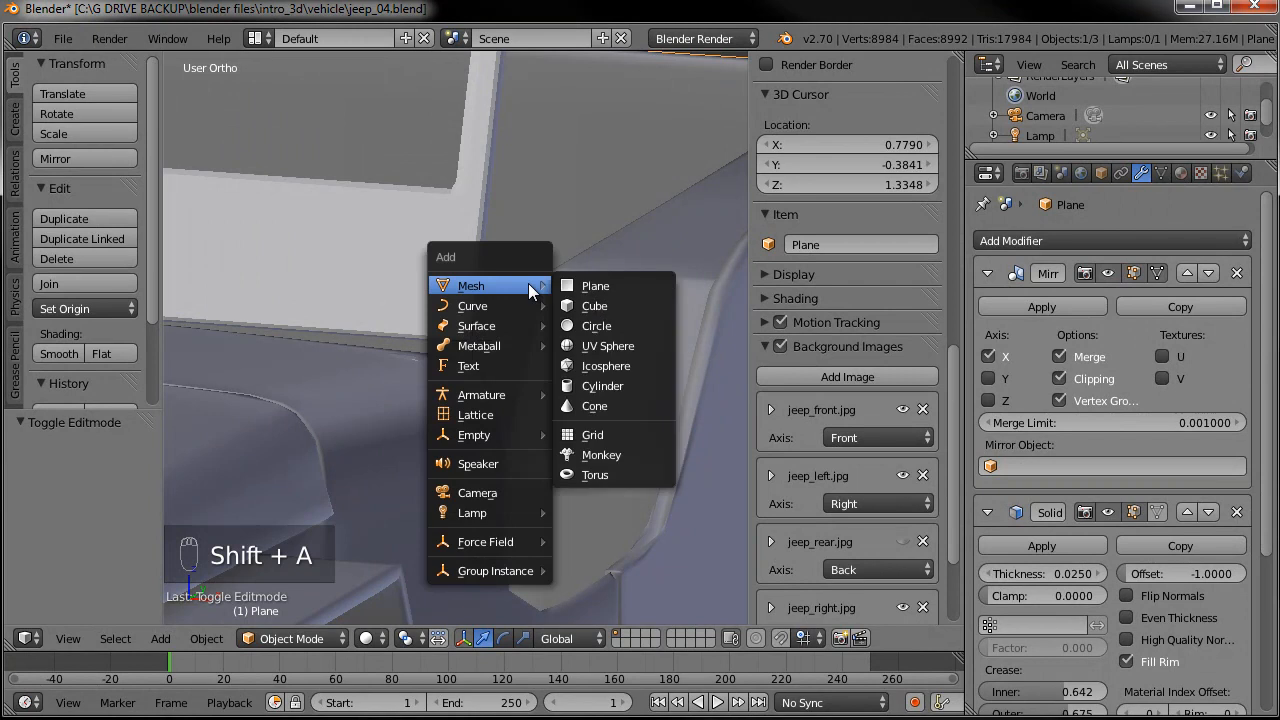
pyautogui.moveTo(508, 304)
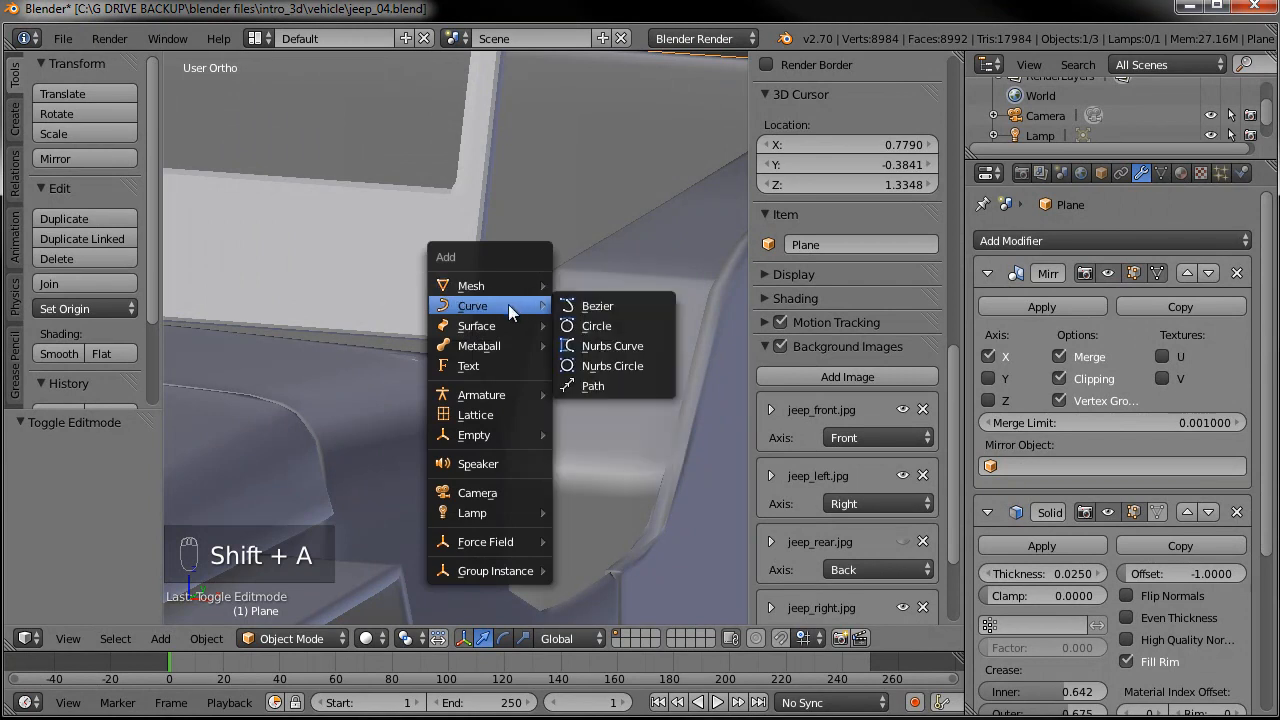
pyautogui.click(611, 303)
pyautogui.scroll(-4, 606, 304)
pyautogui.moveTo(603, 304); pyautogui.dragTo(481, 310, button='middle')
pyautogui.scroll(4, 424, 342)
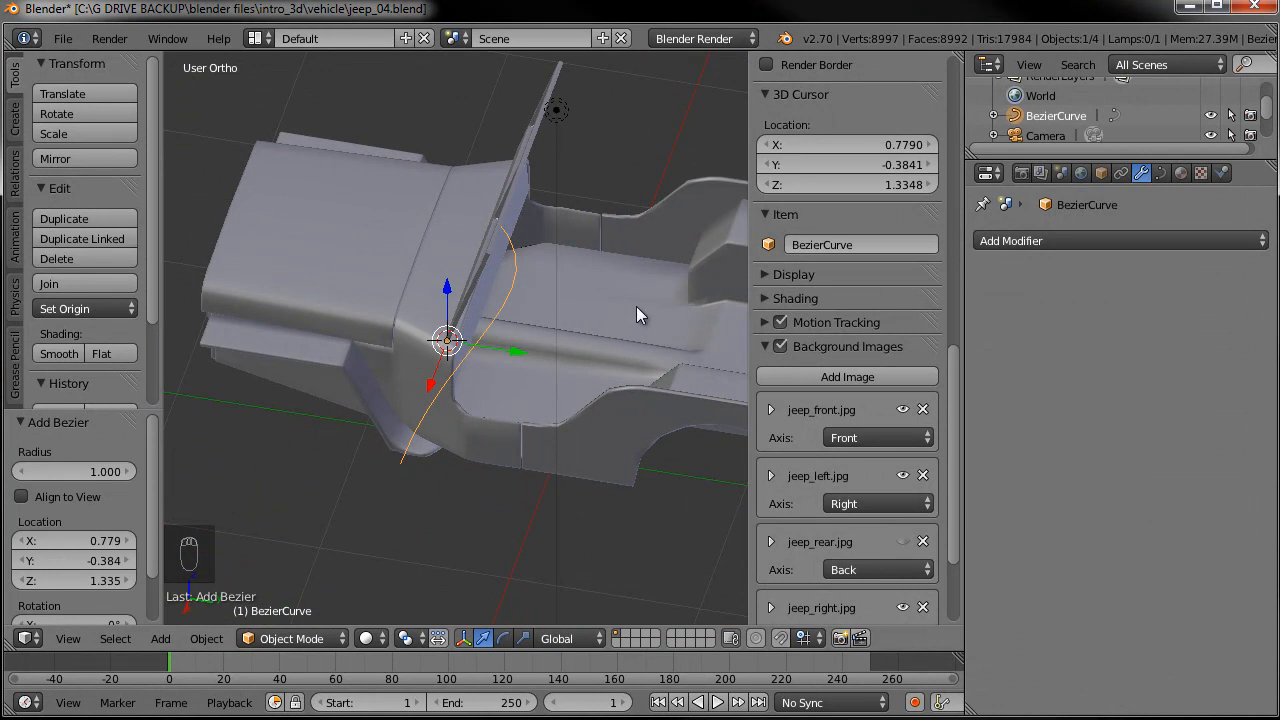
# - Give the Bezier curve a bevel depth of 0.036 and set its fill mode to Full
pyautogui.click(1161, 173)
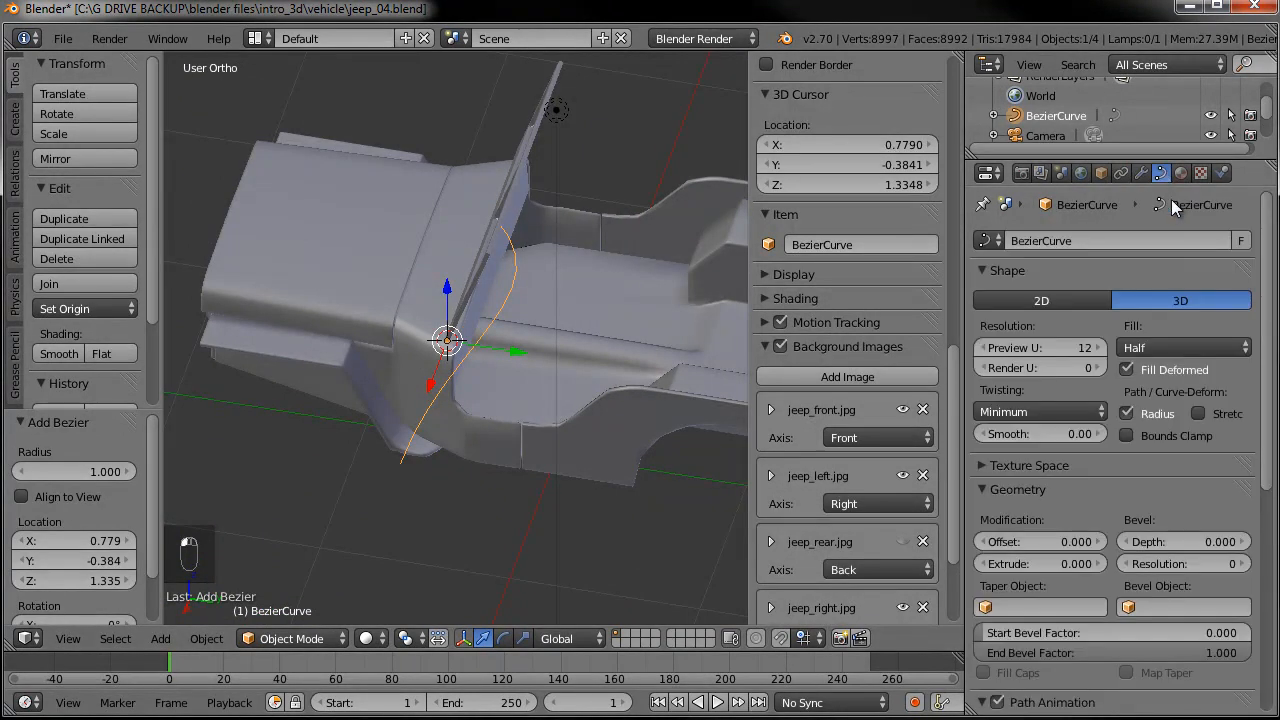
pyautogui.moveTo(1158, 540); pyautogui.dragTo(1175, 541)
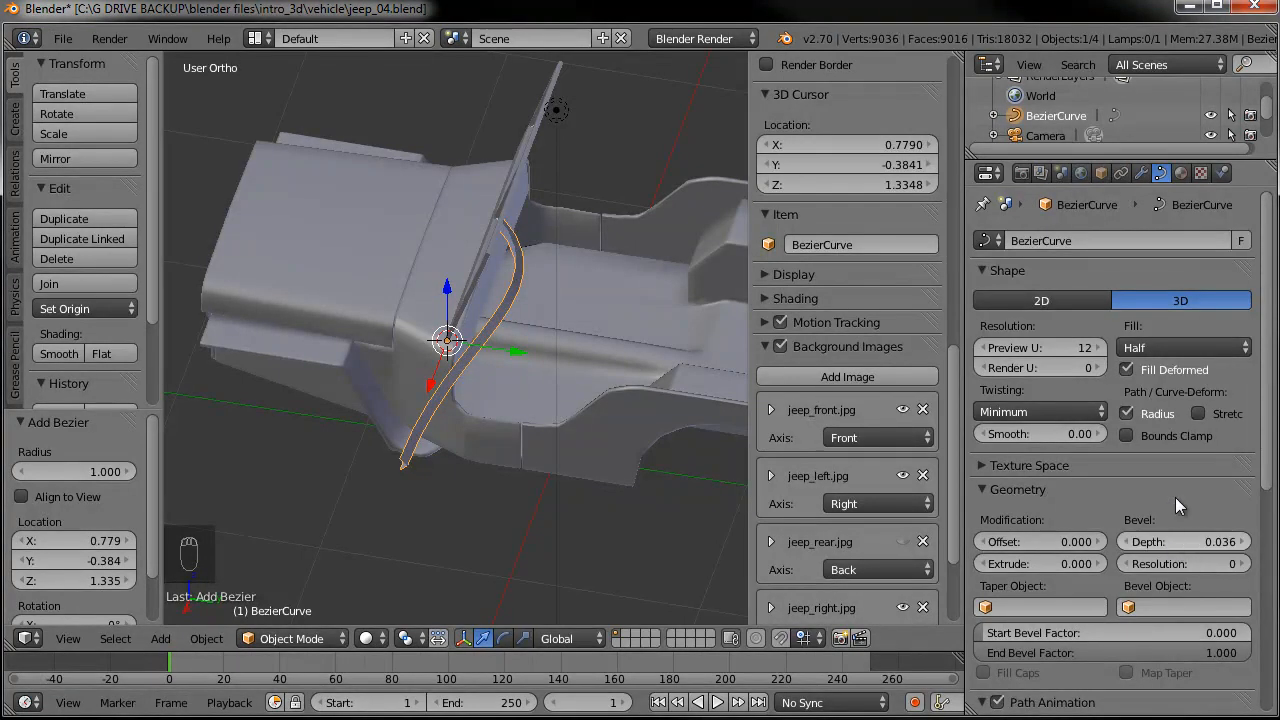
pyautogui.click(1164, 350)
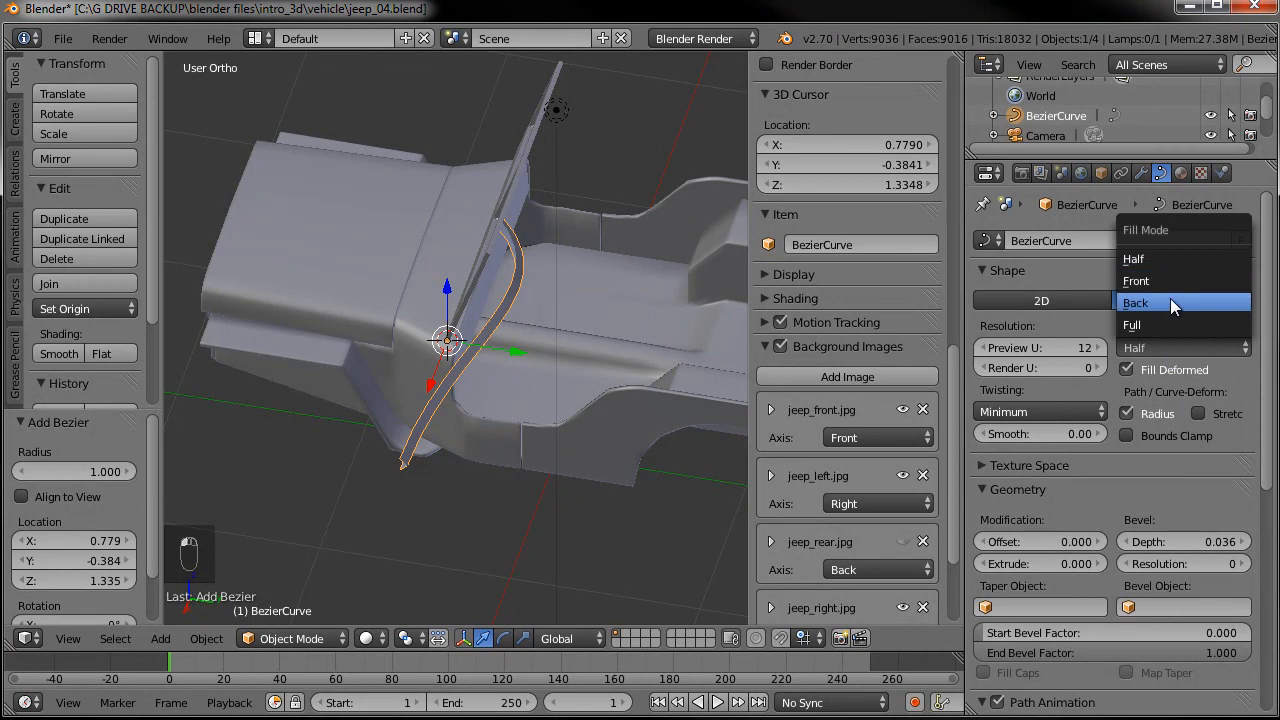
pyautogui.click(1170, 325)
pyautogui.scroll(6, 573, 337)
pyautogui.moveTo(557, 342); pyautogui.dragTo(466, 375, button='middle')
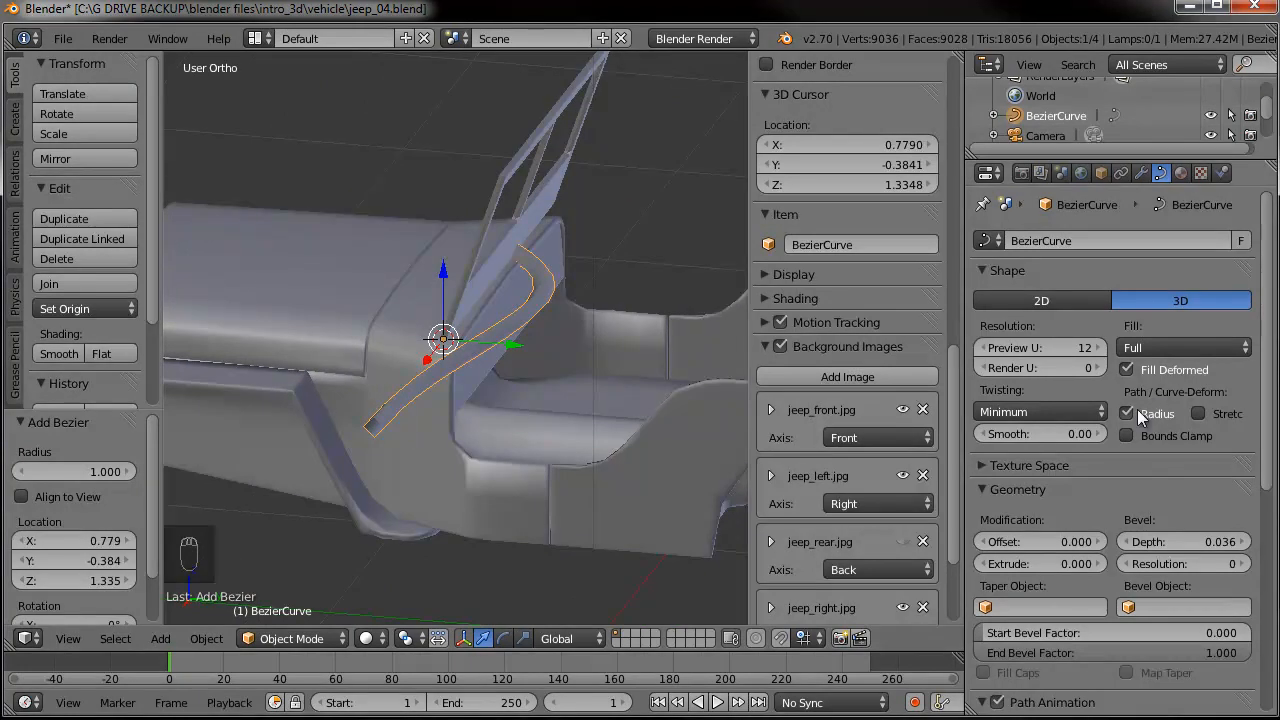
pyautogui.moveTo(636, 416); pyautogui.dragTo(566, 391, button='middle')
pyautogui.scroll(4, 566, 391)
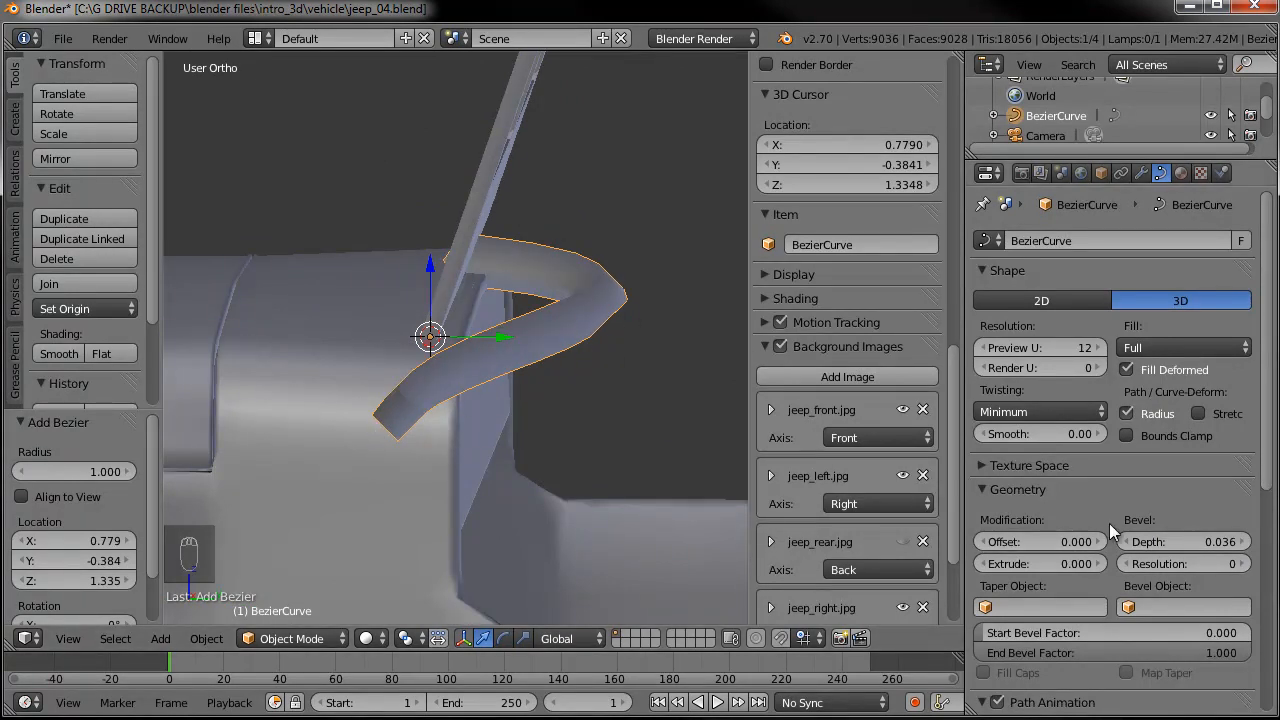
# - Round the tube by setting the curve's bevel resolution to 3 and thin it to a bevel depth of 0.014
pyautogui.click(1242, 565)
pyautogui.click(1244, 566)
pyautogui.click(1244, 566)
pyautogui.moveTo(449, 405); pyautogui.dragTo(501, 368, button='middle')
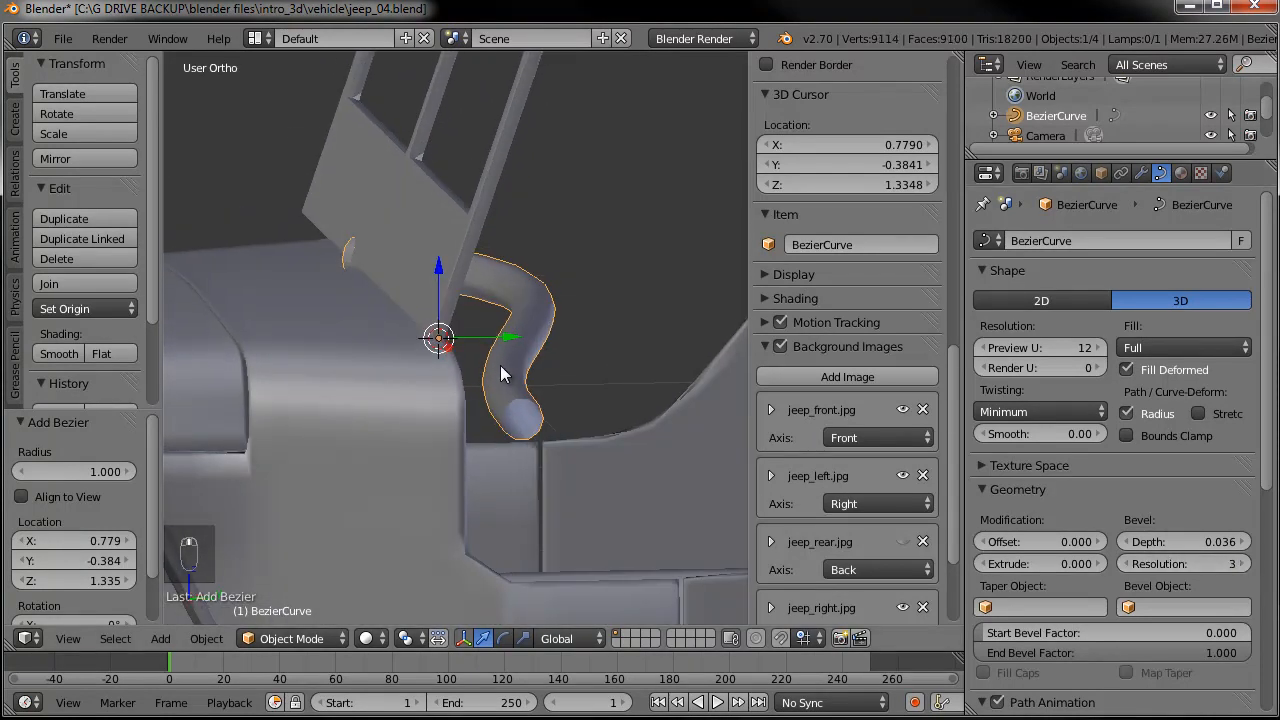
pyautogui.moveTo(1180, 538); pyautogui.dragTo(1172, 536)
# - Edit the Bezier curve in the wireframe side view, rotating all its points 39.466° and reorienting them further with a trackball rotation
pyautogui.moveTo(700, 470); pyautogui.dragTo(612, 385, button='middle')
pyautogui.scroll(-3, 612, 385)
pyautogui.press('Tab')
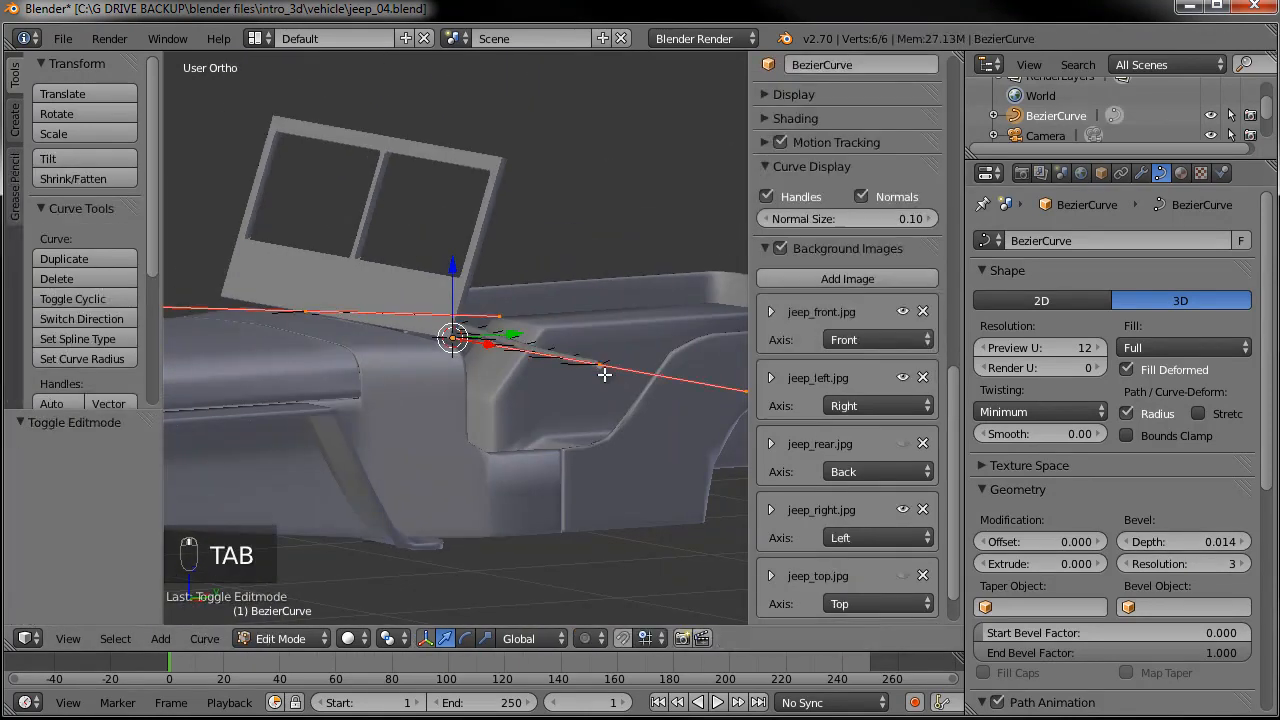
pyautogui.press('KP_3')
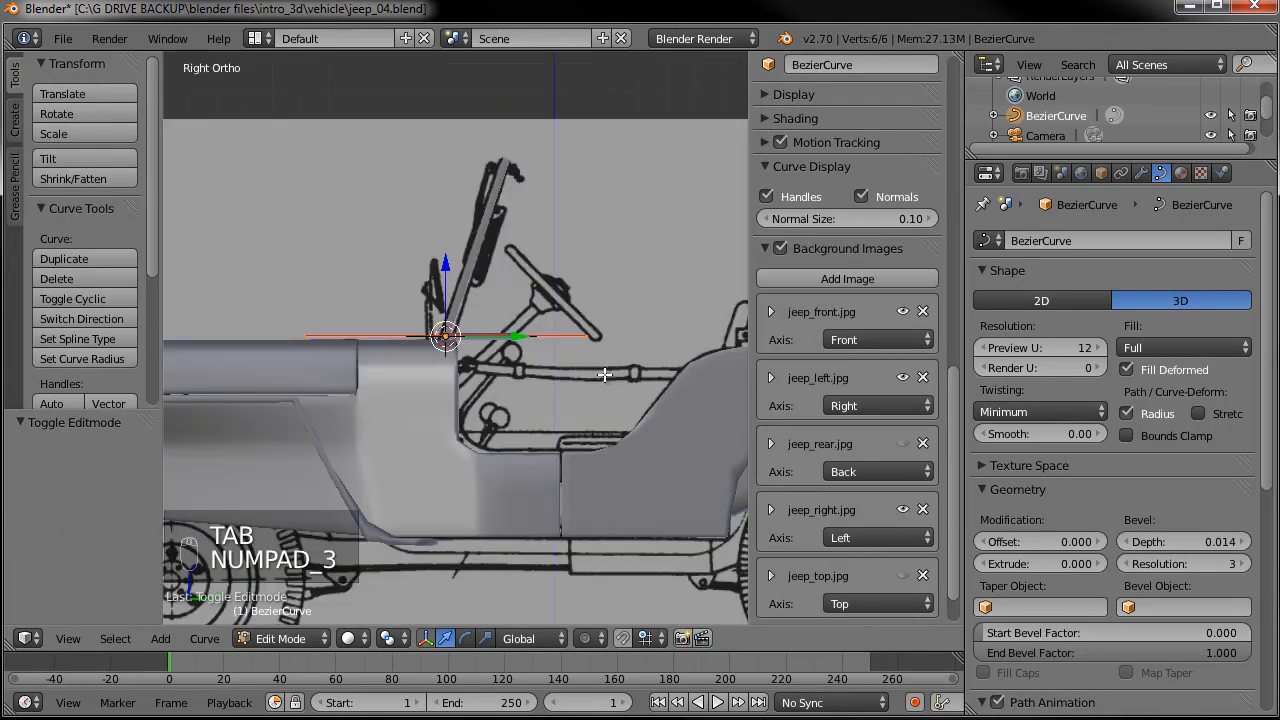
pyautogui.scroll(1, 604, 374)
pyautogui.press('z')
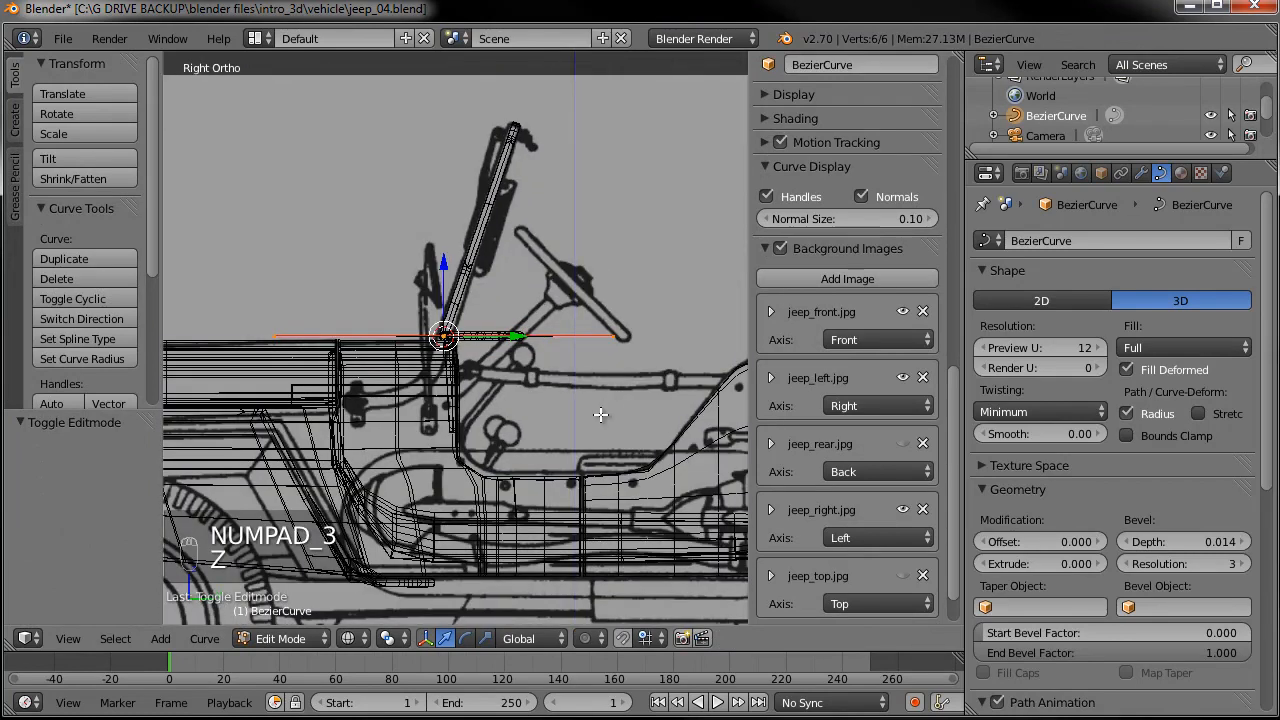
pyautogui.scroll(3, 598, 428)
pyautogui.scroll(-2, 598, 428)
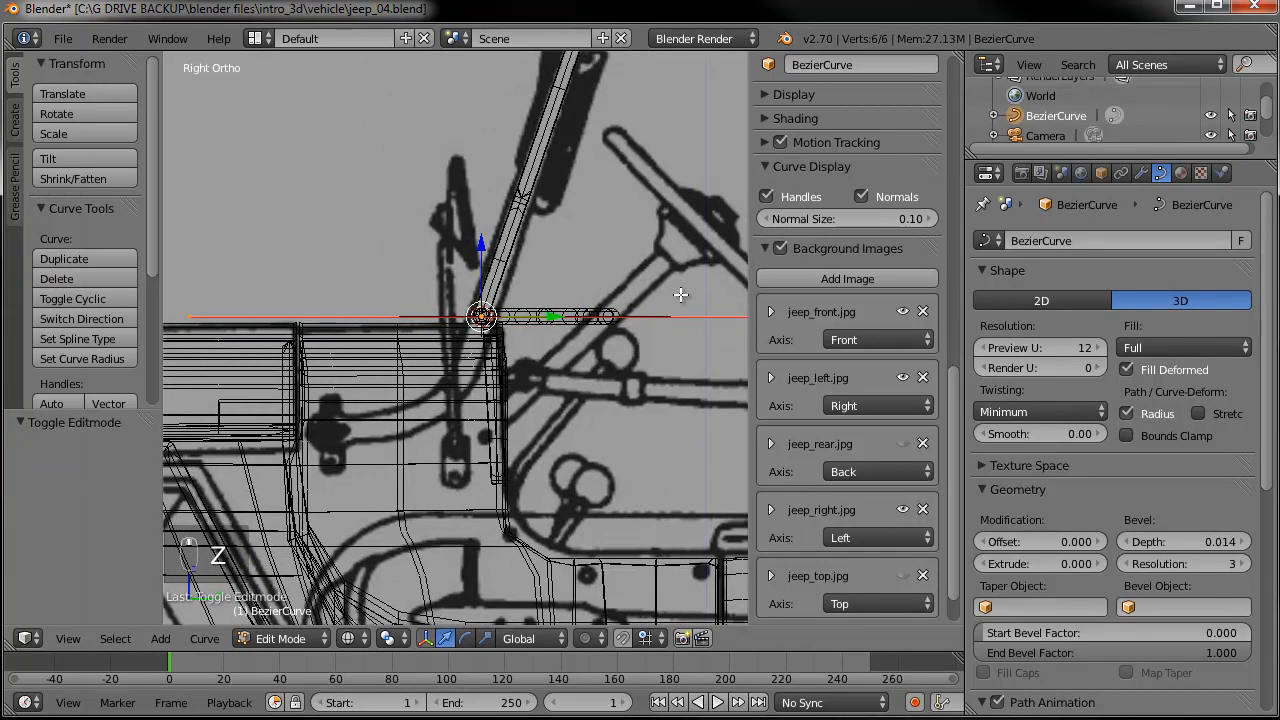
pyautogui.press('a')
pyautogui.press('a')
pyautogui.press('a')
pyautogui.press('r')
pyautogui.click(649, 323)
pyautogui.press('r')
pyautogui.press('r')
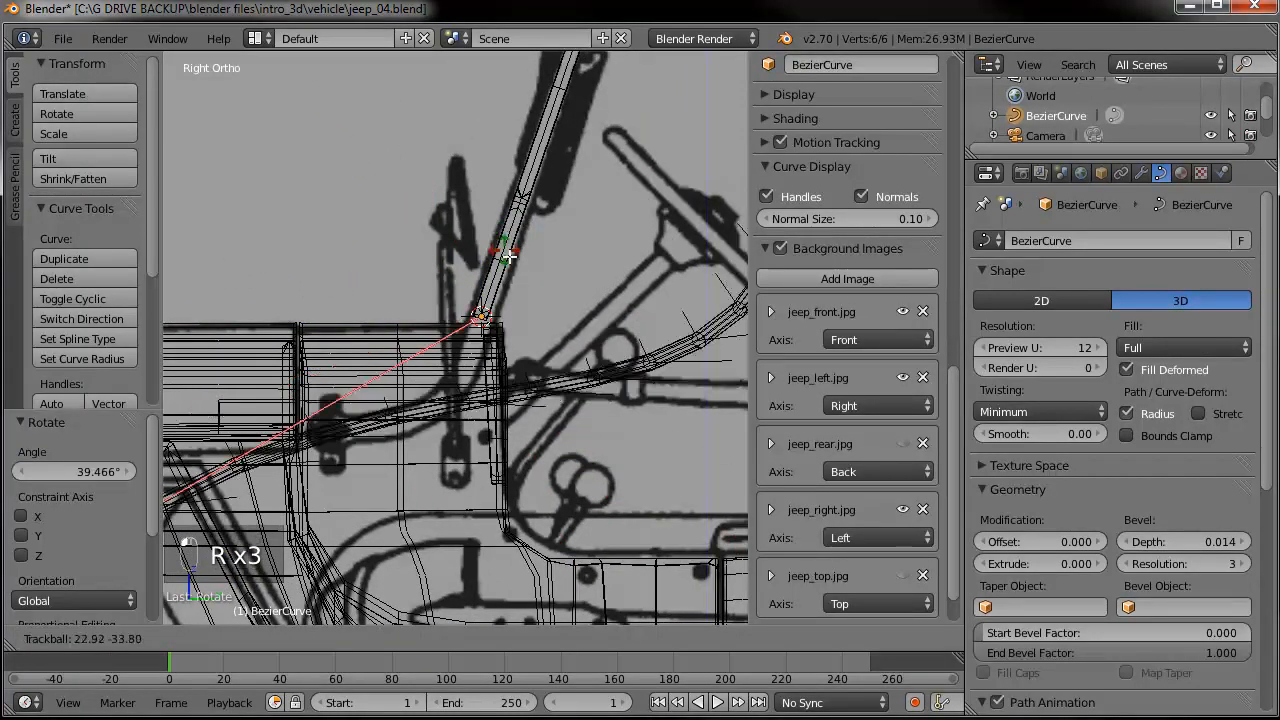
pyautogui.click(539, 302)
# - Select the curve's upper end point, resize its handles and move it just behind the windshield frame's base in the side view
pyautogui.scroll(-5, 539, 302)
pyautogui.rightClick(545, 145)
pyautogui.press('g')
pyautogui.click(575, 254)
pyautogui.press('s')
pyautogui.click(605, 276)
pyautogui.press('g')
pyautogui.click(565, 323)
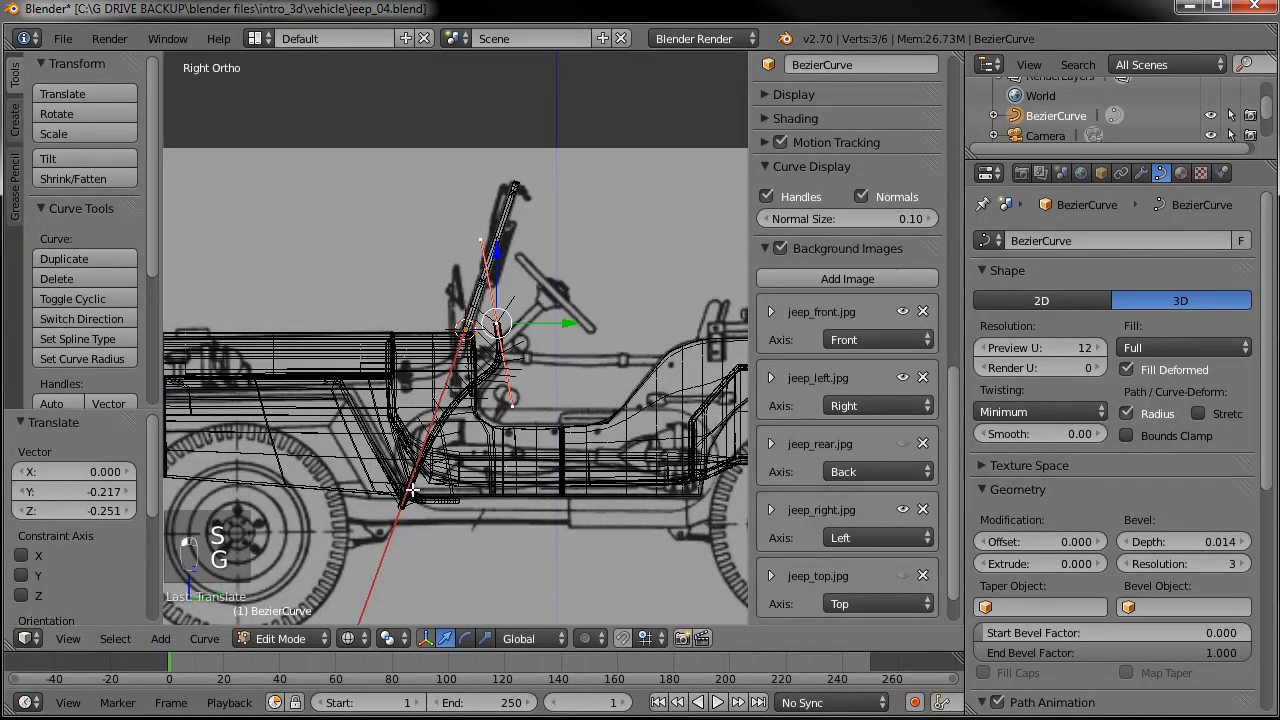
# - Rotate the curve's lower end point 49.166°, shrink its handles and move it by -0.021 in Y and 0.451 in Z
pyautogui.press('r')
pyautogui.click(450, 498)
pyautogui.press('s')
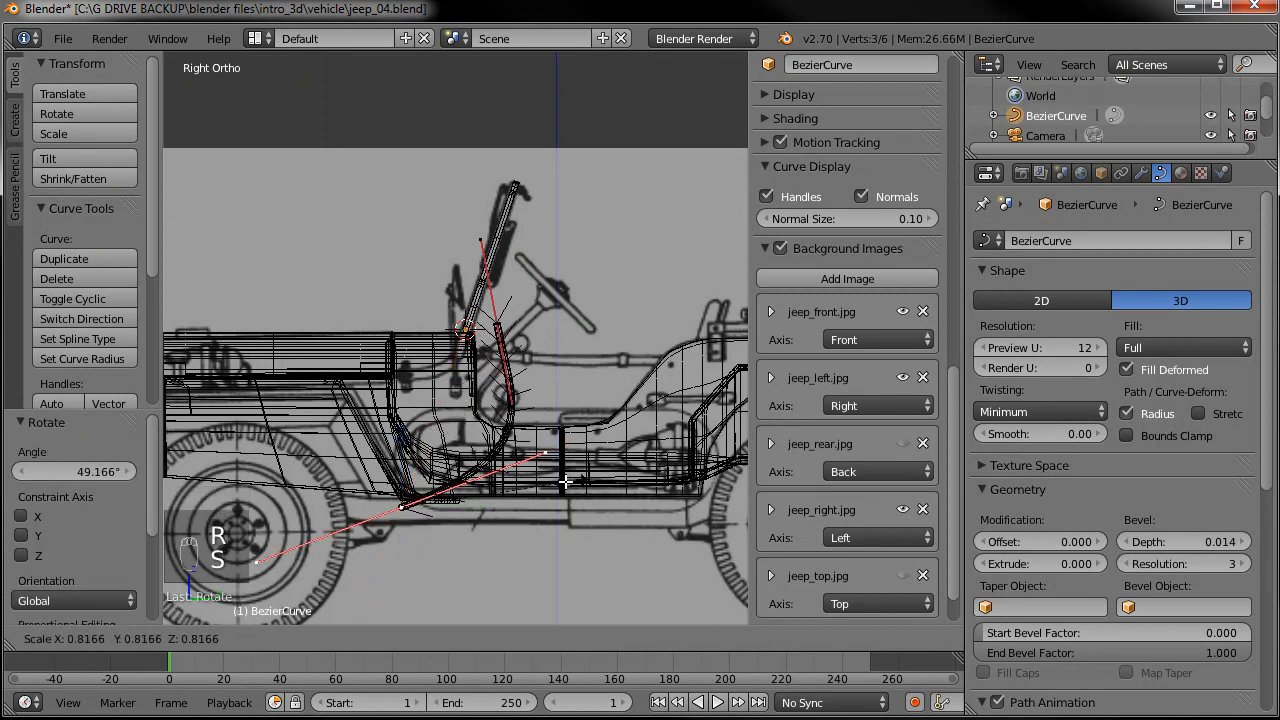
pyautogui.click(448, 503)
pyautogui.press('g')
pyautogui.click(443, 394)
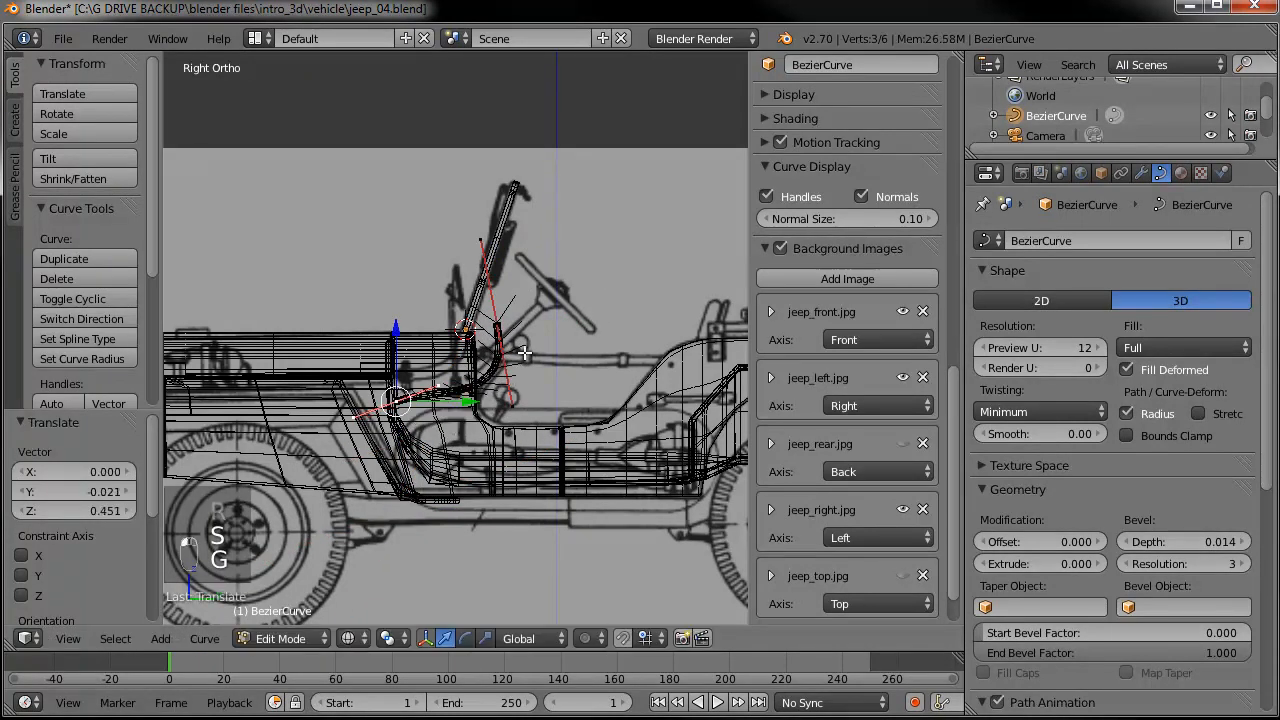
# - Fit the lower end point onto the bracket's front mount in the side blueprint, finishing with a -6.68° rotation of its handles
pyautogui.scroll(8, 531, 350)
pyautogui.press('r')
pyautogui.click(540, 390)
pyautogui.scroll(-2, 544, 397)
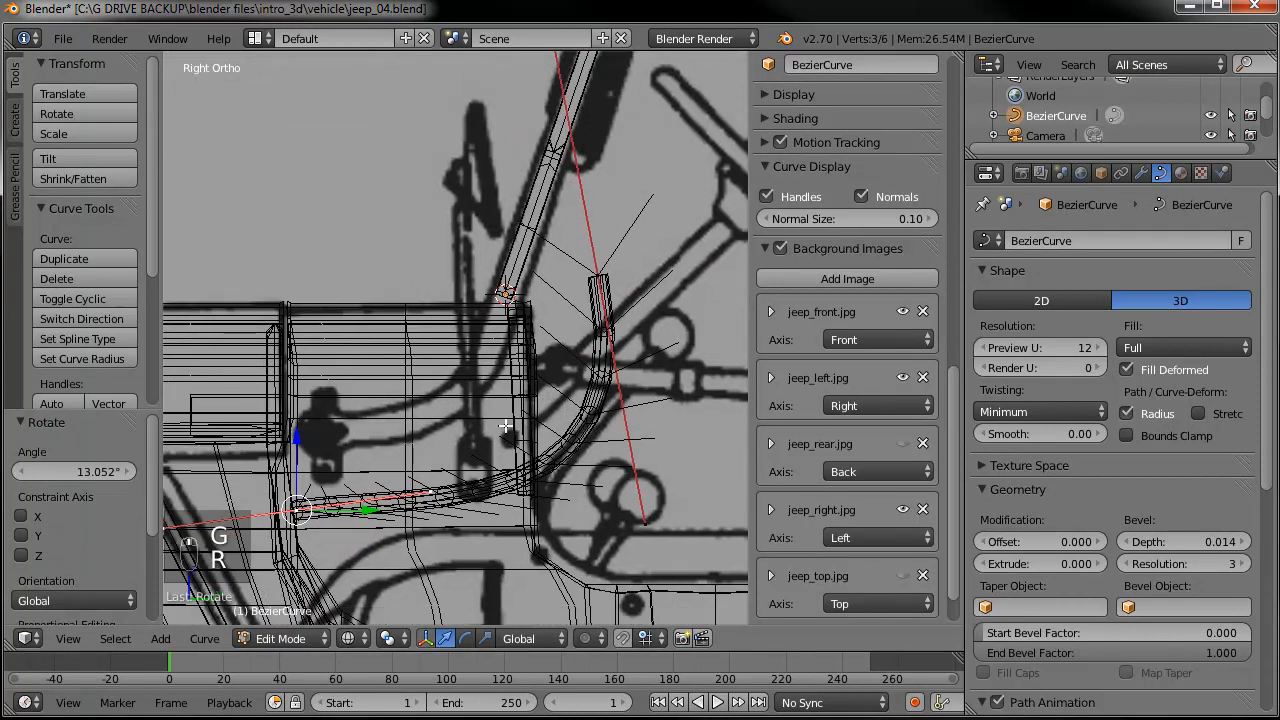
pyautogui.press('r')
pyautogui.click(418, 506)
pyautogui.press('g')
pyautogui.click(444, 429)
pyautogui.press('r')
pyautogui.click(534, 388)
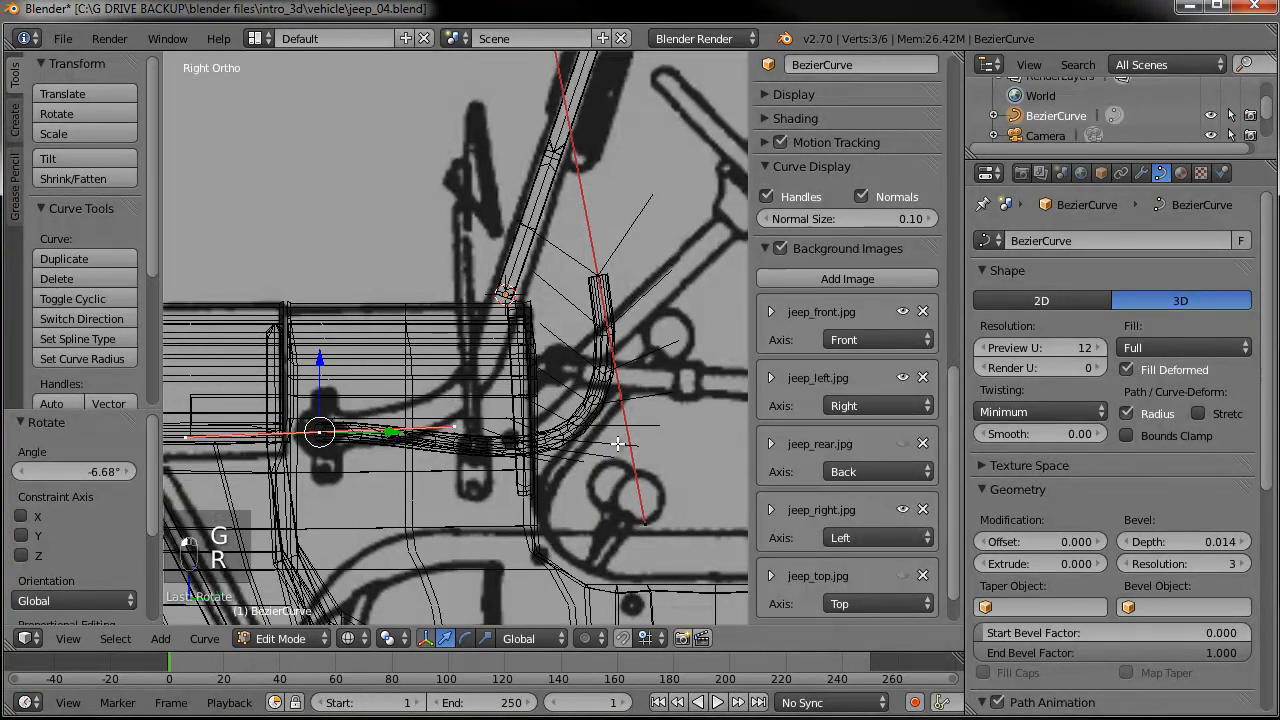
# - Snap the curve's upper end point to the 3D cursor at the windshield frame's lower corner
pyautogui.rightClick(610, 267)
pyautogui.press('g')
pyautogui.rightClick(644, 290)
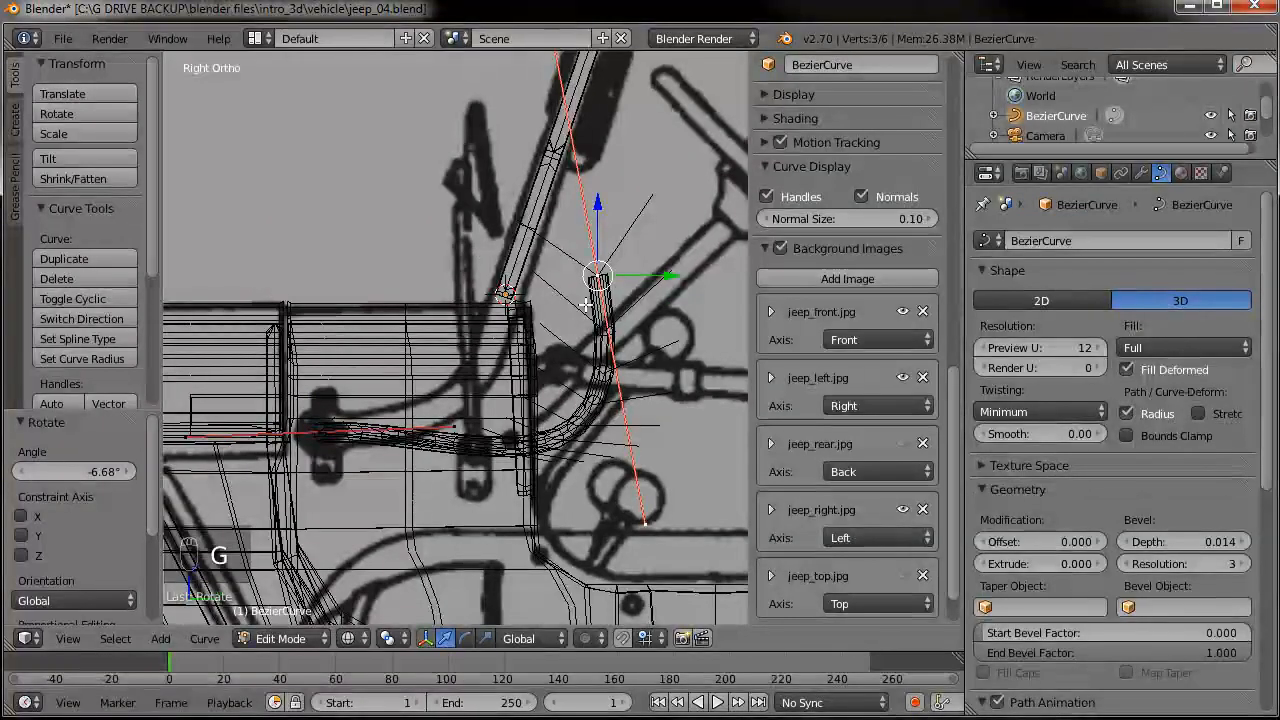
pyautogui.hotkey('shift', 's')
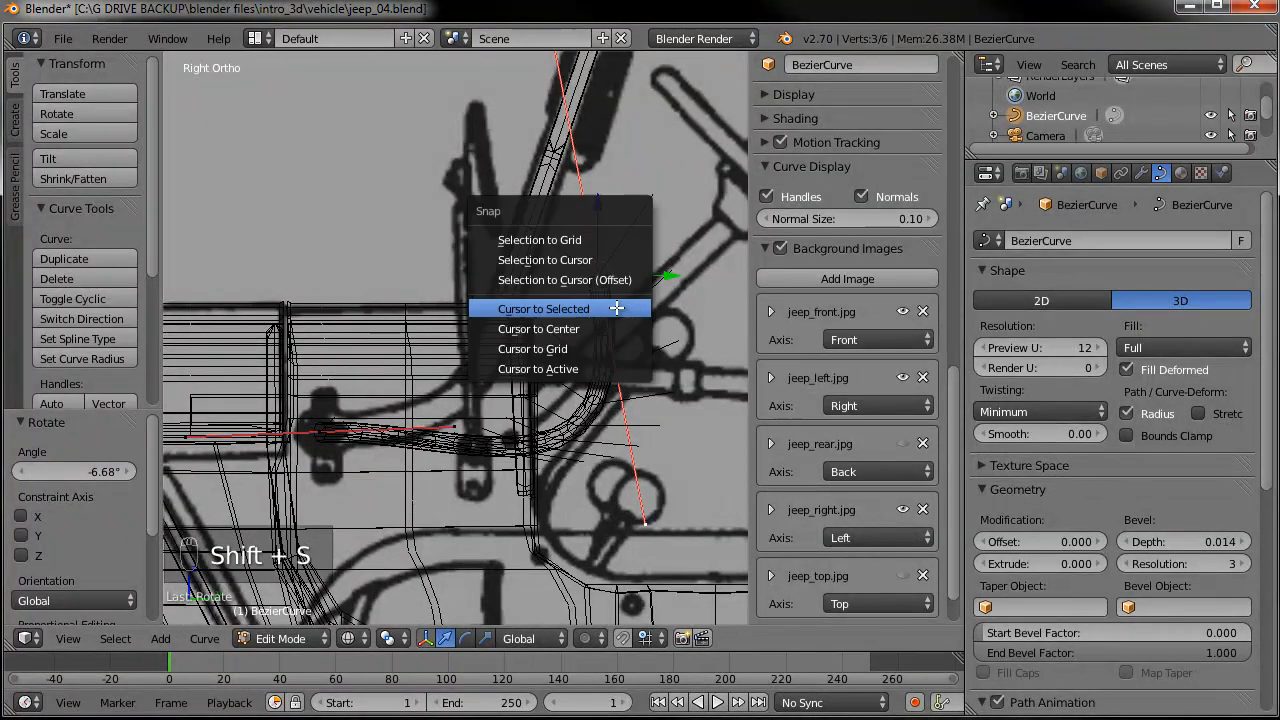
pyautogui.click(595, 261)
pyautogui.scroll(2, 586, 323)
pyautogui.scroll(-2, 586, 323)
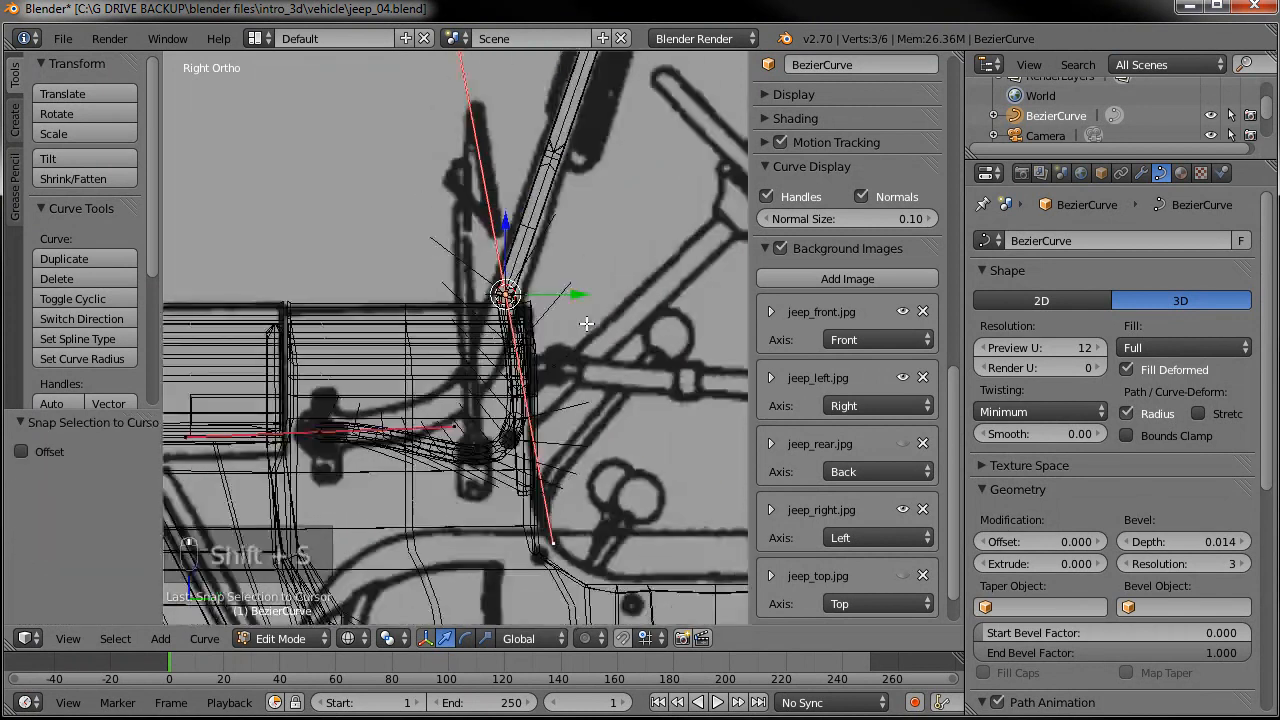
# - Scale the upper point's handles to 0.276 and adjust their angle and lower handle so the tube follows the blueprint's bend
pyautogui.keyDown('shift'); pyautogui.moveTo(583, 269); pyautogui.dragTo(541, 336, button='middle'); pyautogui.keyUp('shift')
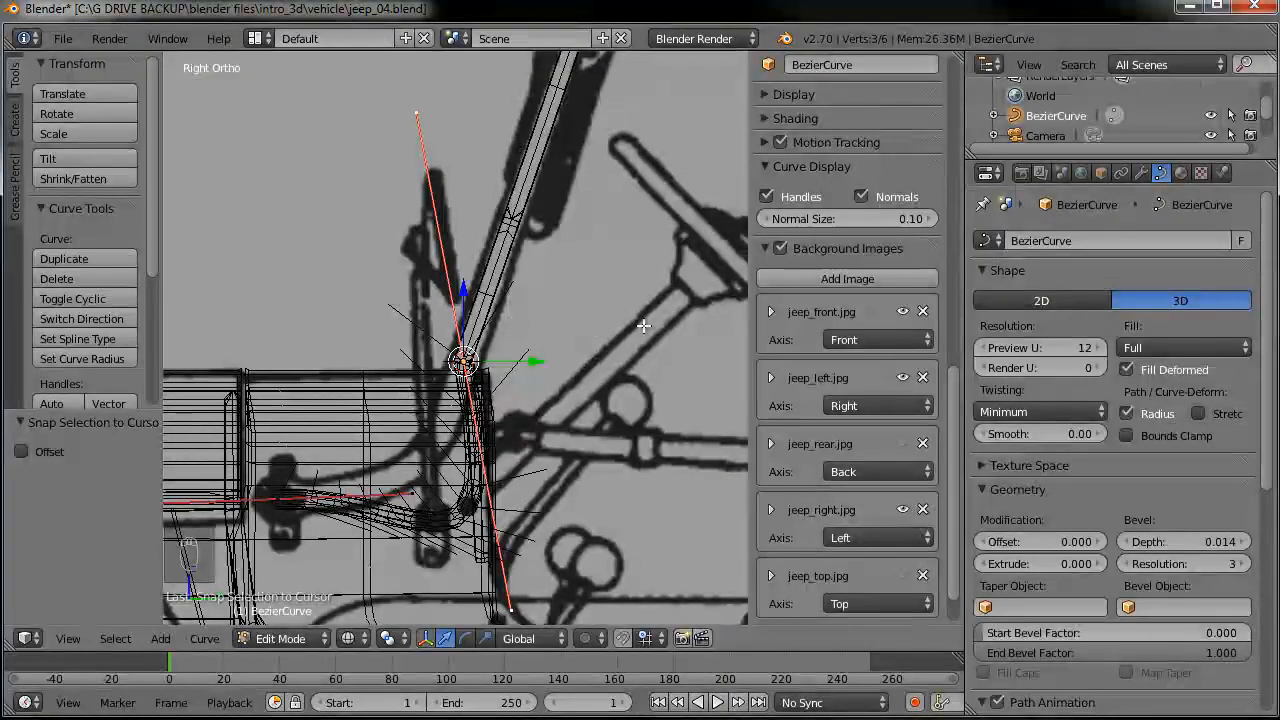
pyautogui.press('s')
pyautogui.click(513, 356)
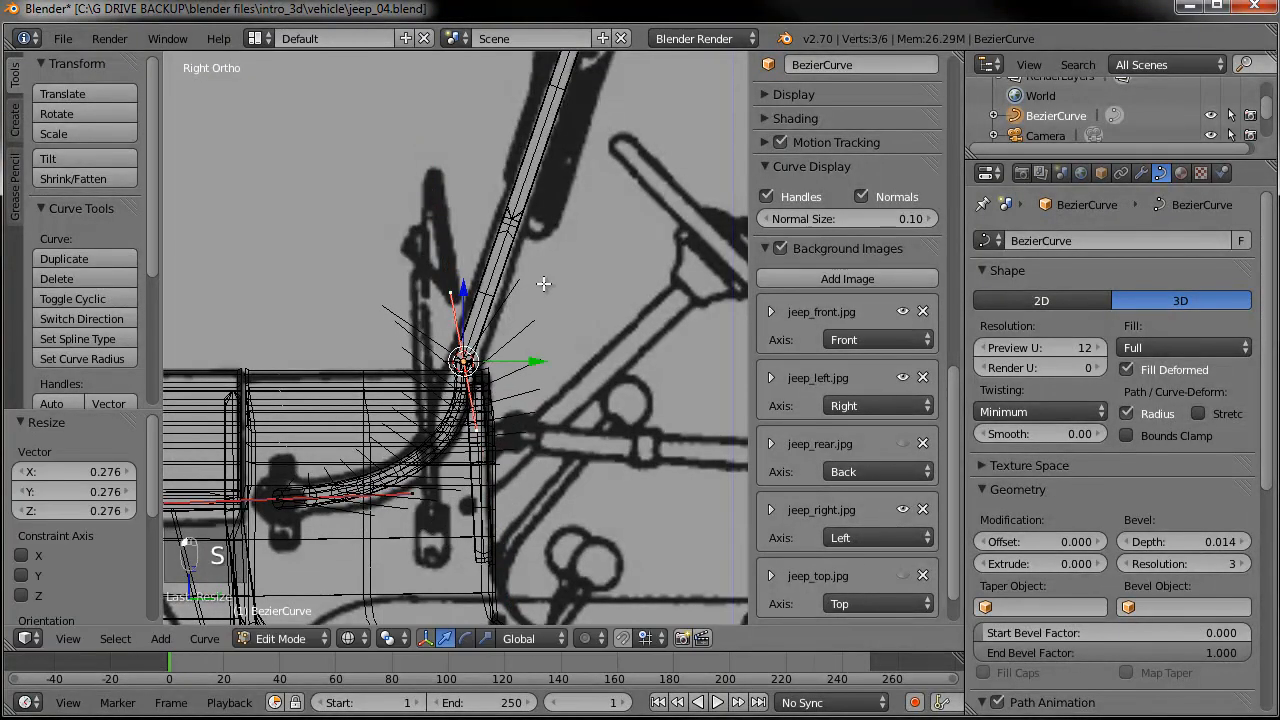
pyautogui.press('r')
pyautogui.scroll(-2, 848, 340)
pyautogui.press('g')
pyautogui.click(385, 471)
pyautogui.scroll(-2, 385, 471)
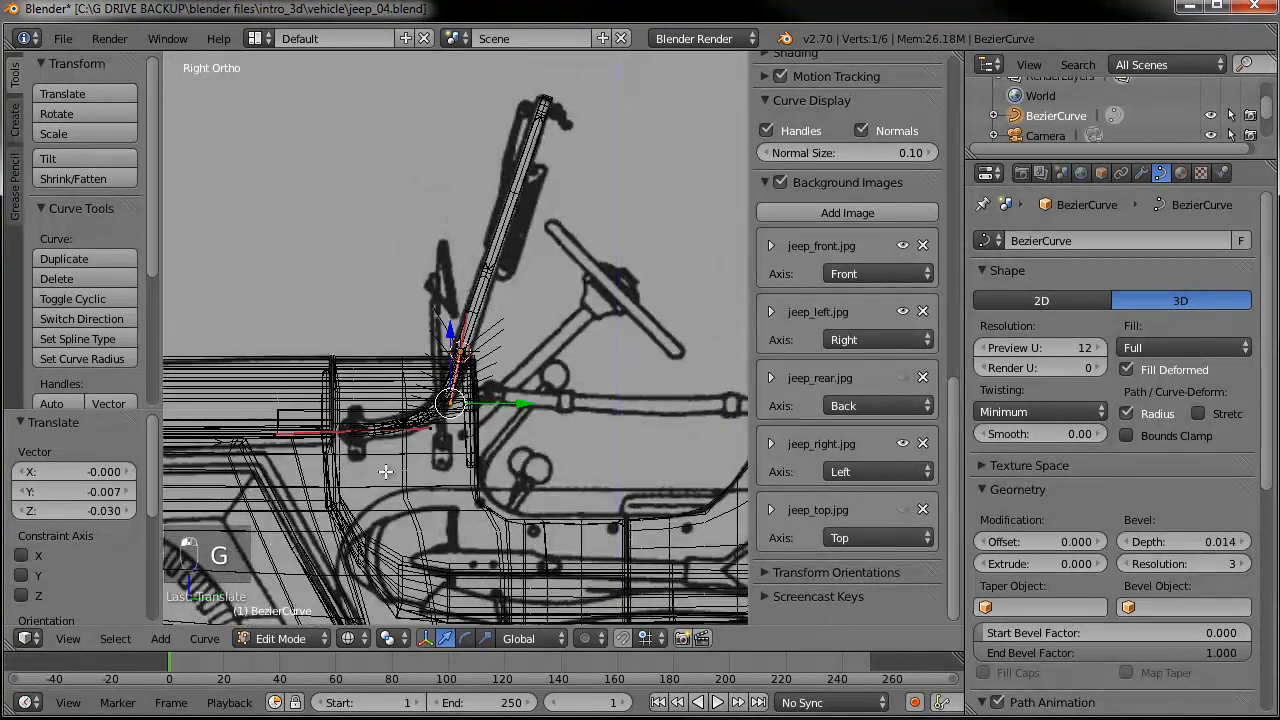
# - Show the jeep_top.jpg background in top view, move the bracket's front end point -0.636 along X and rotate it 60.96°
pyautogui.press('KP_7')
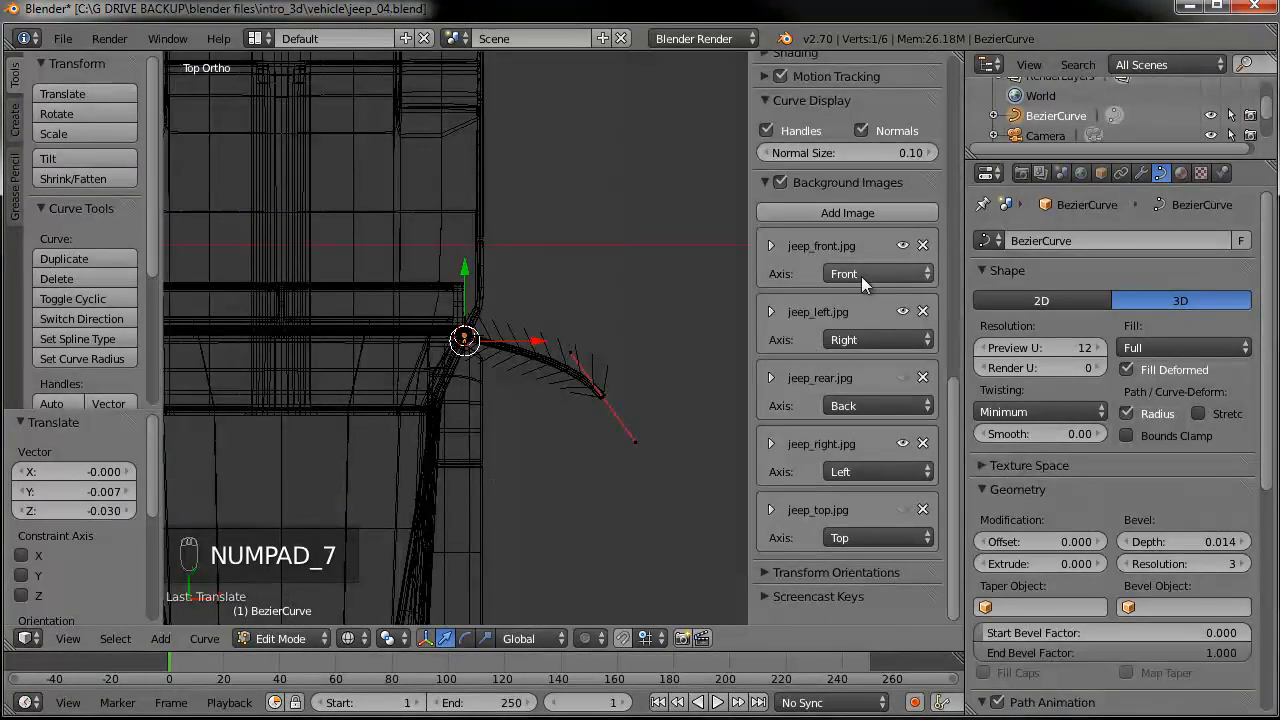
pyautogui.click(902, 510)
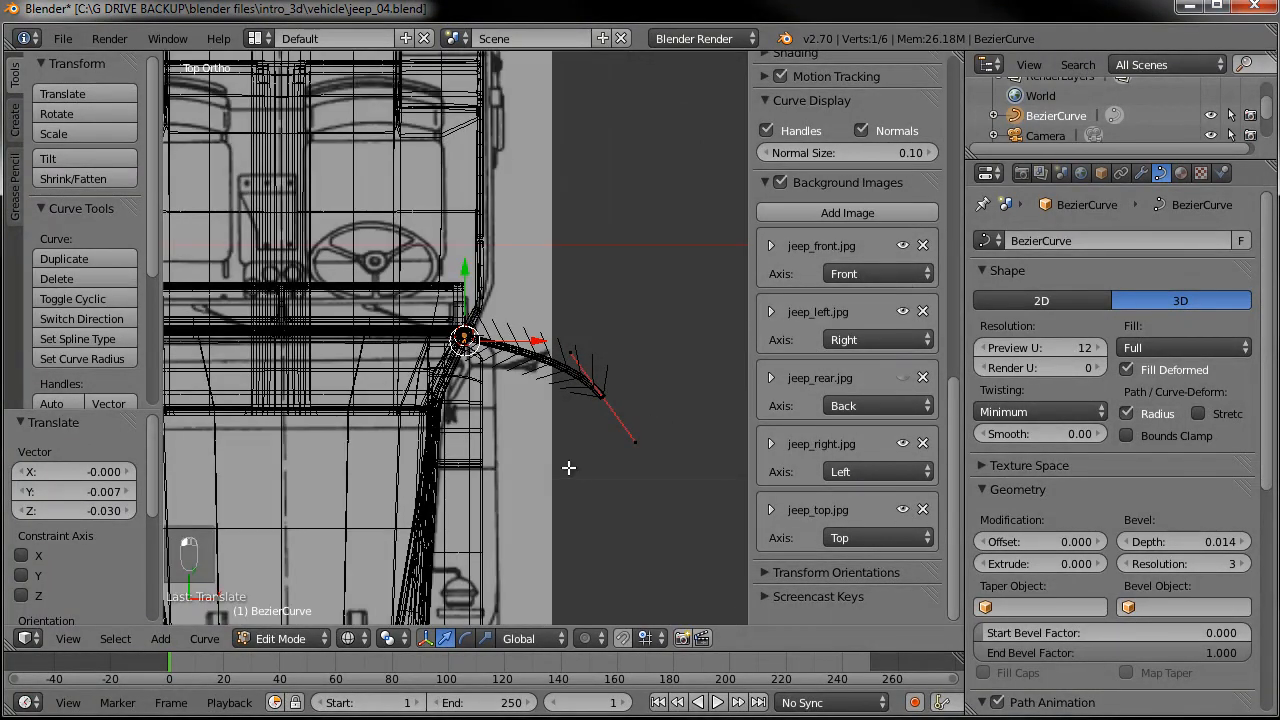
pyautogui.scroll(4, 565, 420)
pyautogui.rightClick(695, 421)
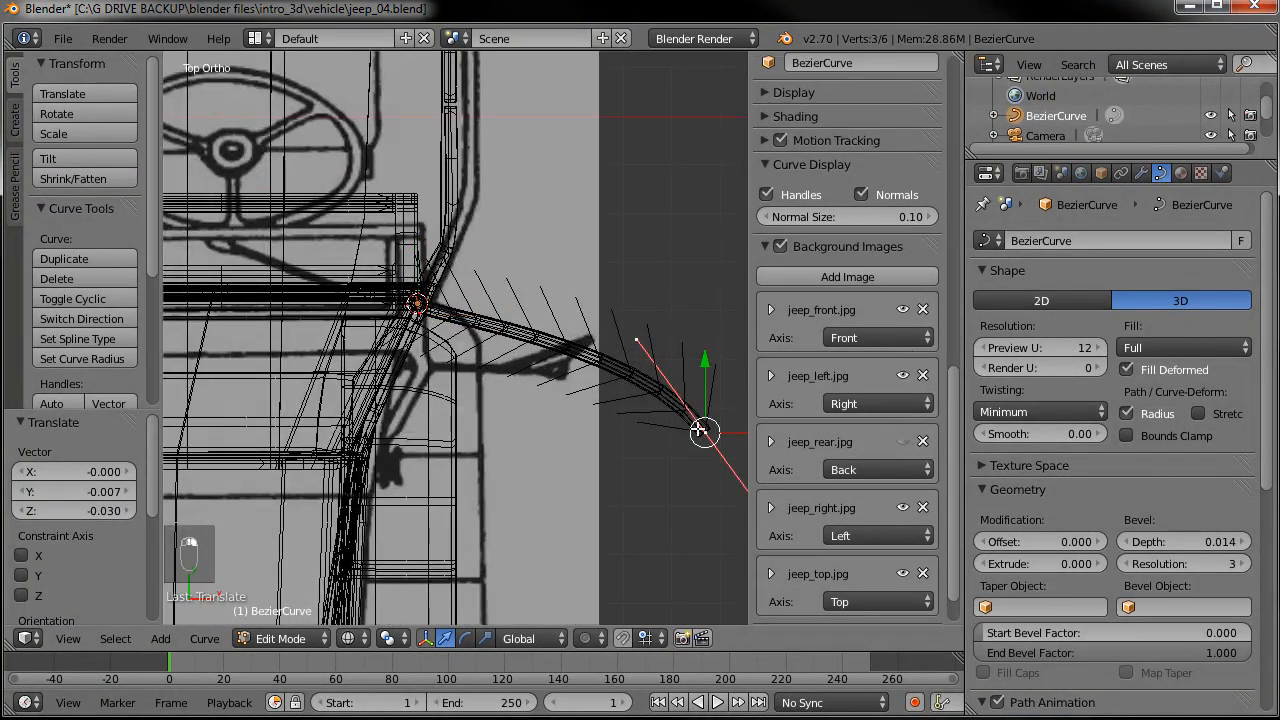
pyautogui.scroll(-2, 694, 405)
pyautogui.press('g')
pyautogui.press('x')
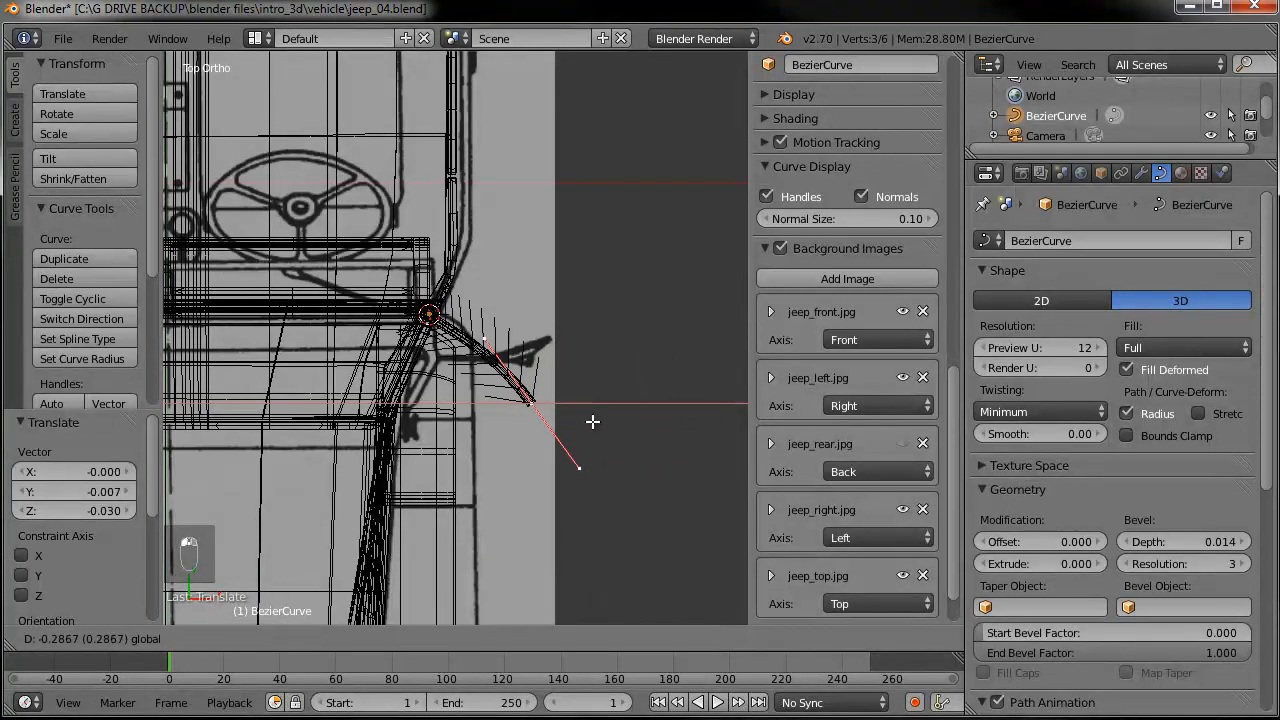
pyautogui.click(483, 444)
pyautogui.press('r')
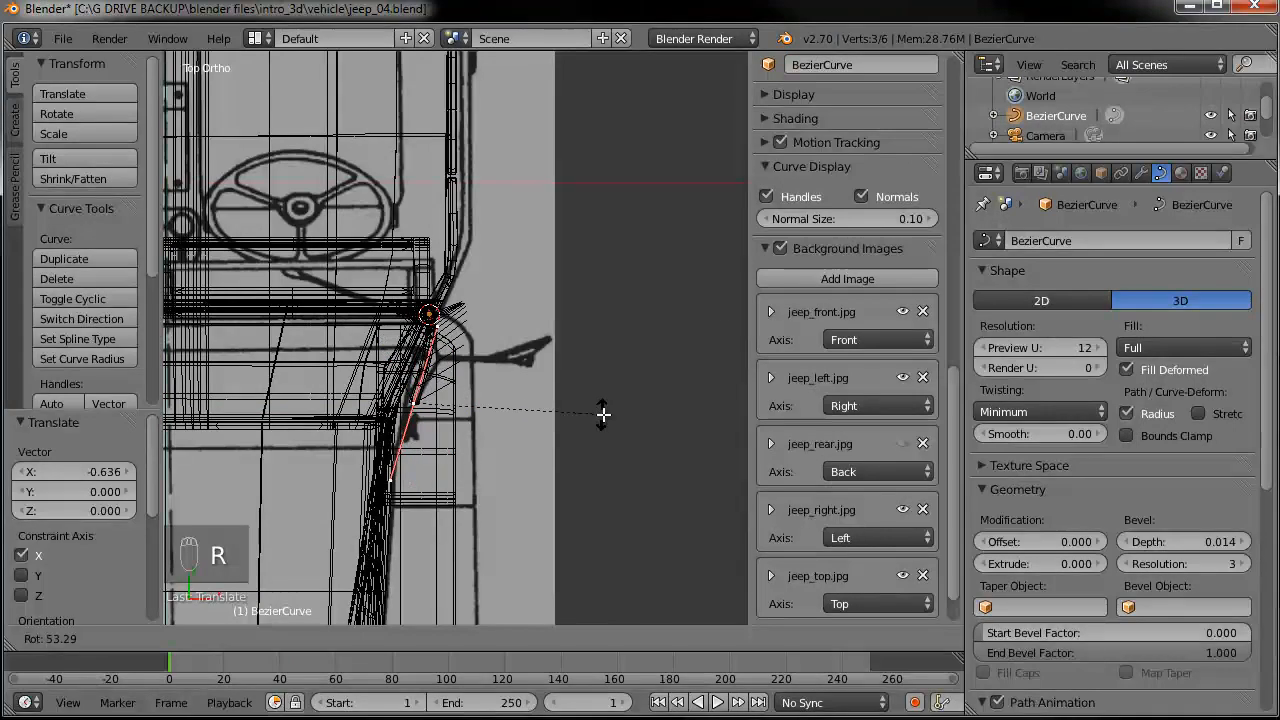
pyautogui.click(615, 443)
# - Move the upper point's lower handle outward 0.078 along X in the front view and leave curve editing
pyautogui.moveTo(600, 391); pyautogui.dragTo(492, 390, button='middle')
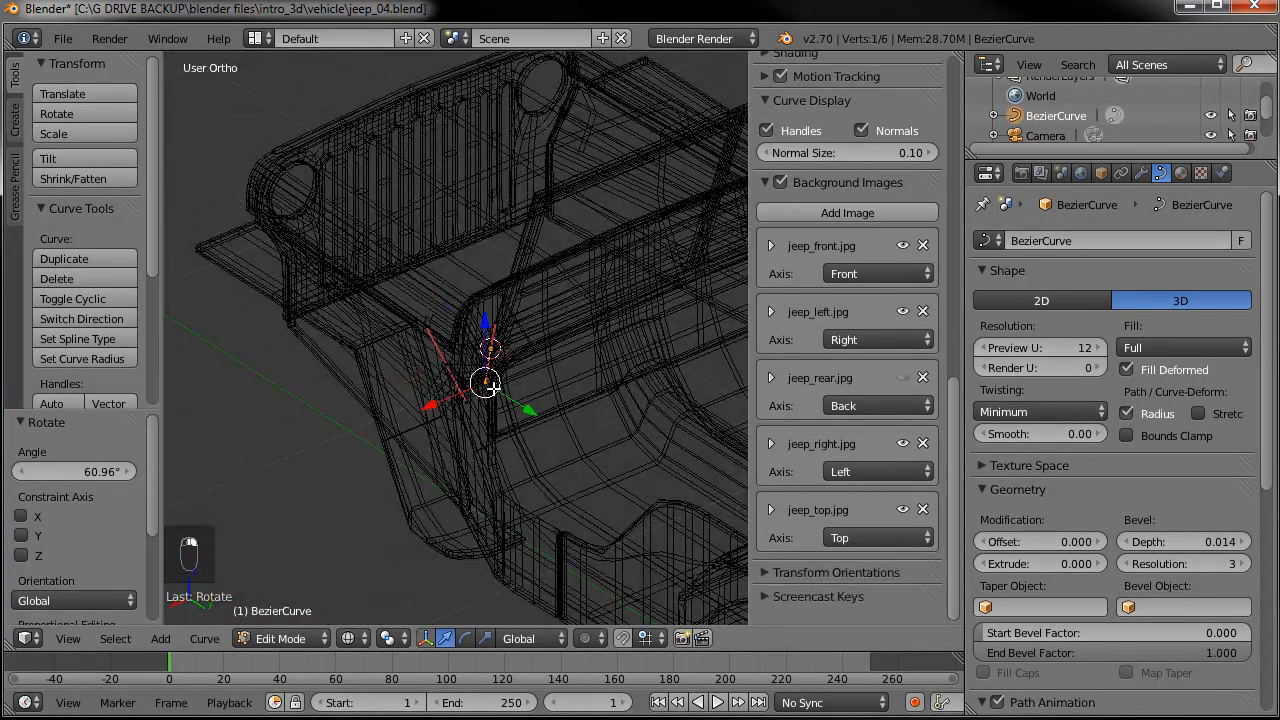
pyautogui.press('KP_1')
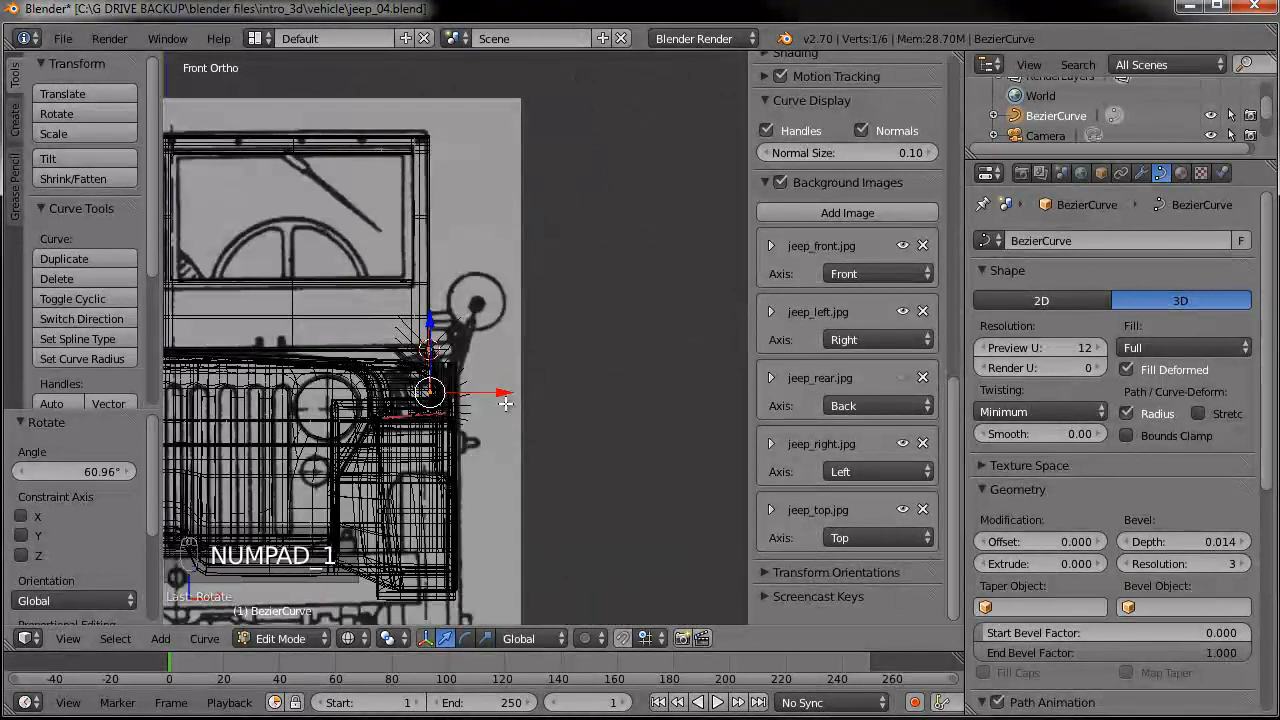
pyautogui.scroll(6, 506, 403)
pyautogui.moveTo(519, 387); pyautogui.dragTo(598, 383)
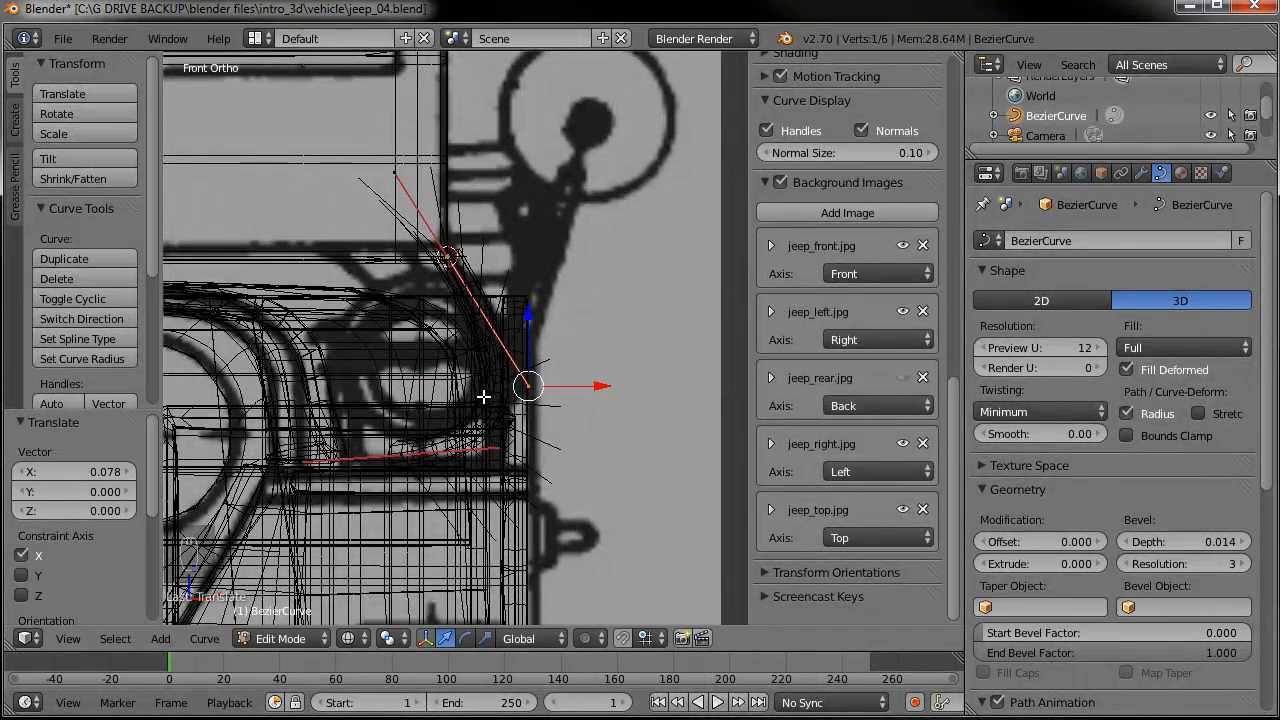
pyautogui.scroll(-4, 486, 396)
pyautogui.press('Tab')
# - Examine the bracket tube's shape and its fit against the windshield and body in shaded and wireframe display
pyautogui.moveTo(572, 353)
pyautogui.mouseDown(button='middle')
pyautogui.moveTo(380, 386)
pyautogui.moveTo(408, 471)
pyautogui.moveTo(595, 458)
pyautogui.moveTo(504, 382)
pyautogui.mouseUp(button='middle')
pyautogui.press('z')
pyautogui.scroll(7, 505, 383)
pyautogui.moveTo(510, 330); pyautogui.dragTo(618, 360, button='middle')
pyautogui.scroll(-4, 550, 340)
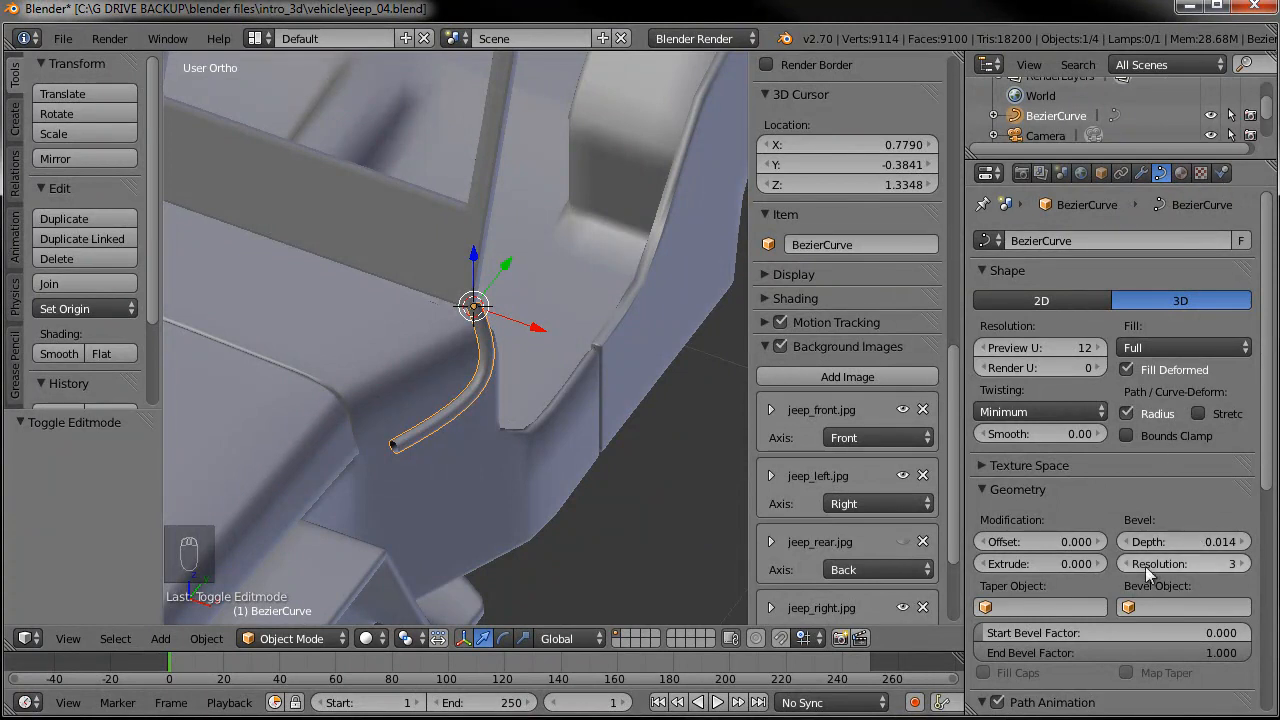
pyautogui.scroll(5, 549, 408)
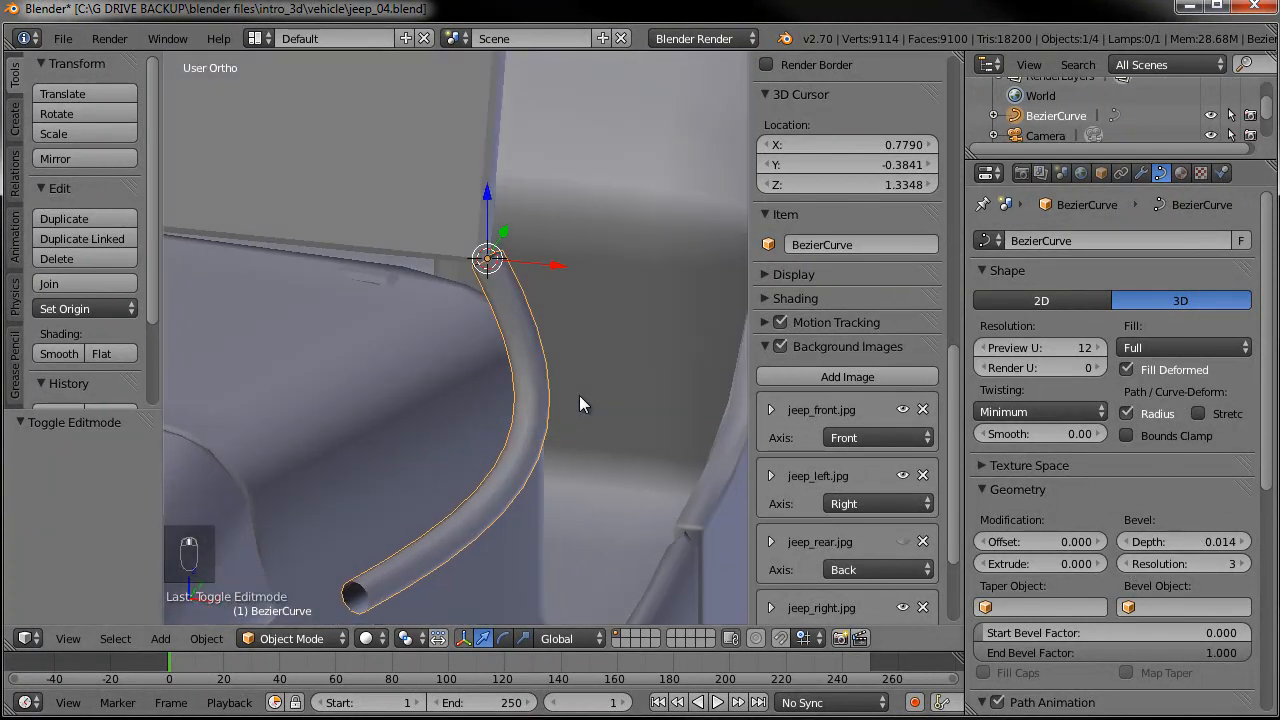
pyautogui.press('z')
pyautogui.moveTo(561, 397); pyautogui.dragTo(554, 425, button='middle')
pyautogui.scroll(-3, 623, 366)
pyautogui.scroll(-6, 554, 425)
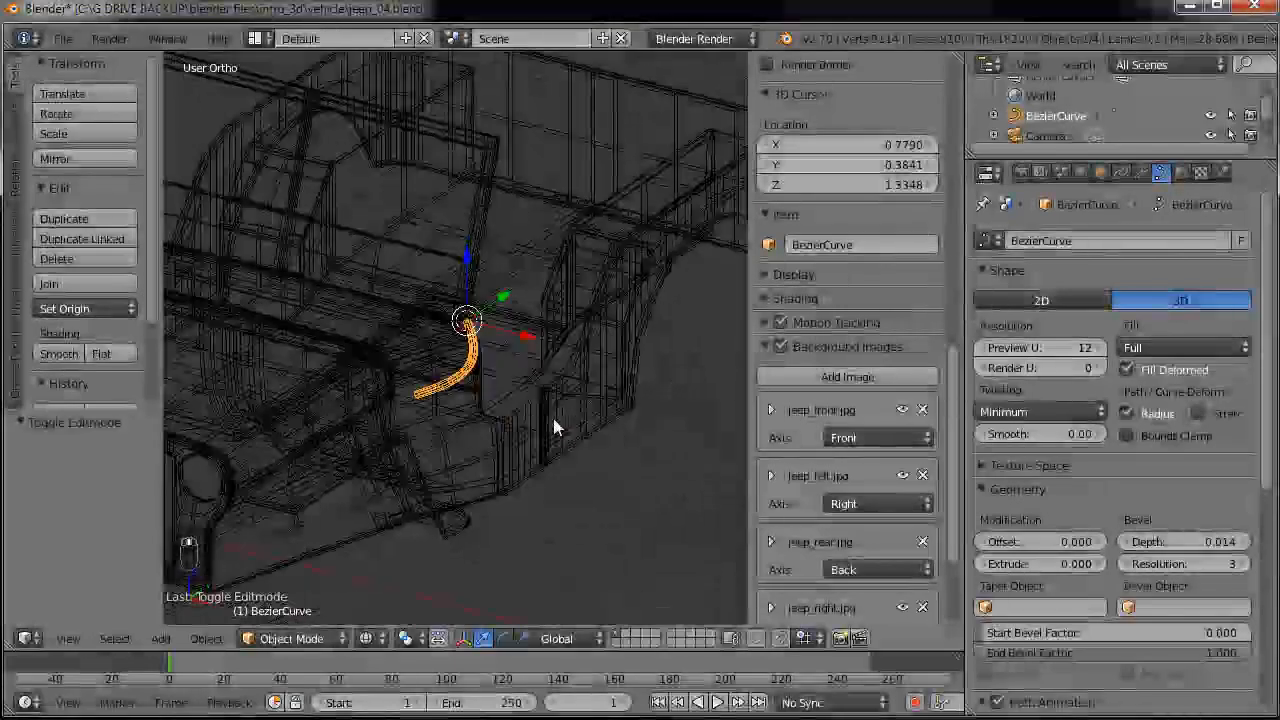
pyautogui.press('z')
pyautogui.scroll(5, 606, 361)
pyautogui.moveTo(606, 361)
pyautogui.mouseDown(button='middle')
pyautogui.moveTo(361, 347)
pyautogui.moveTo(450, 360)
pyautogui.moveTo(409, 354)
pyautogui.moveTo(398, 427)
pyautogui.moveTo(734, 335)
pyautogui.moveTo(764, 314)
pyautogui.moveTo(734, 353)
pyautogui.moveTo(628, 356)
pyautogui.moveTo(640, 352)
pyautogui.mouseUp(button='middle')
pyautogui.moveTo(474, 358); pyautogui.dragTo(466, 406, button='middle')
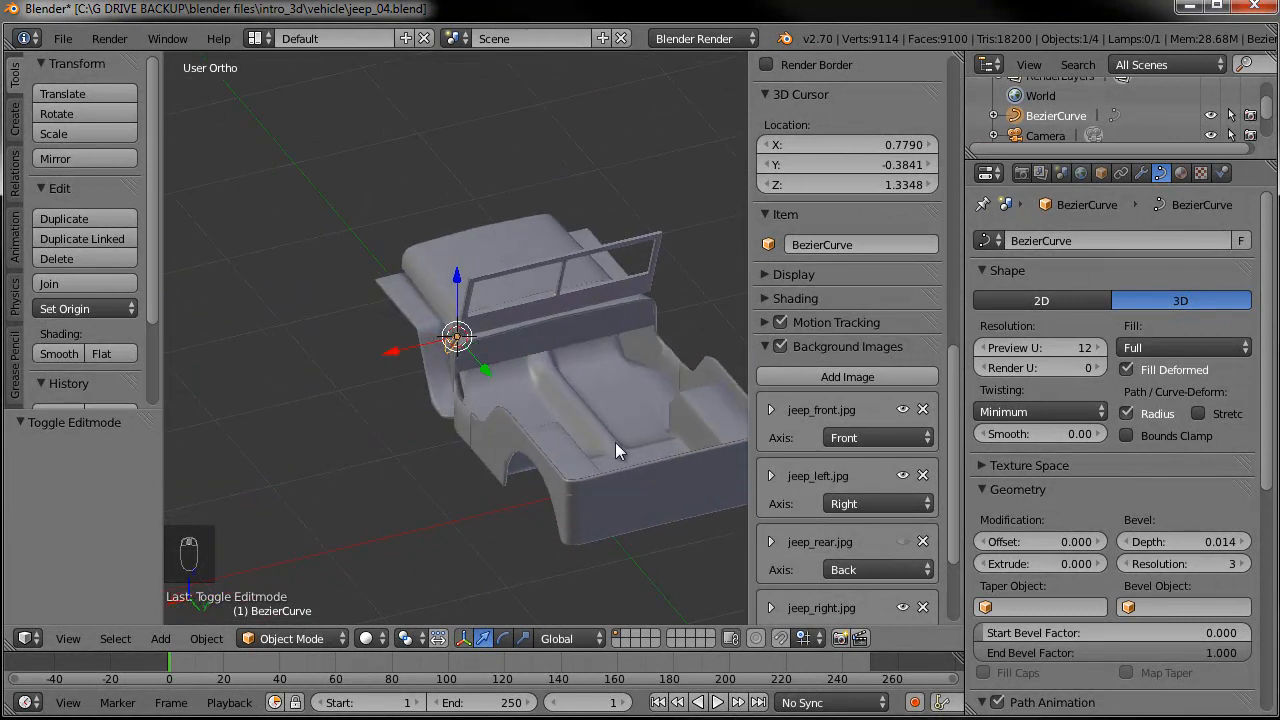
pyautogui.moveTo(651, 337); pyautogui.dragTo(542, 422, button='middle')
# - Select the jeep body, widen the properties editor and apply the body's Solidify modifier
pyautogui.click(1141, 173)
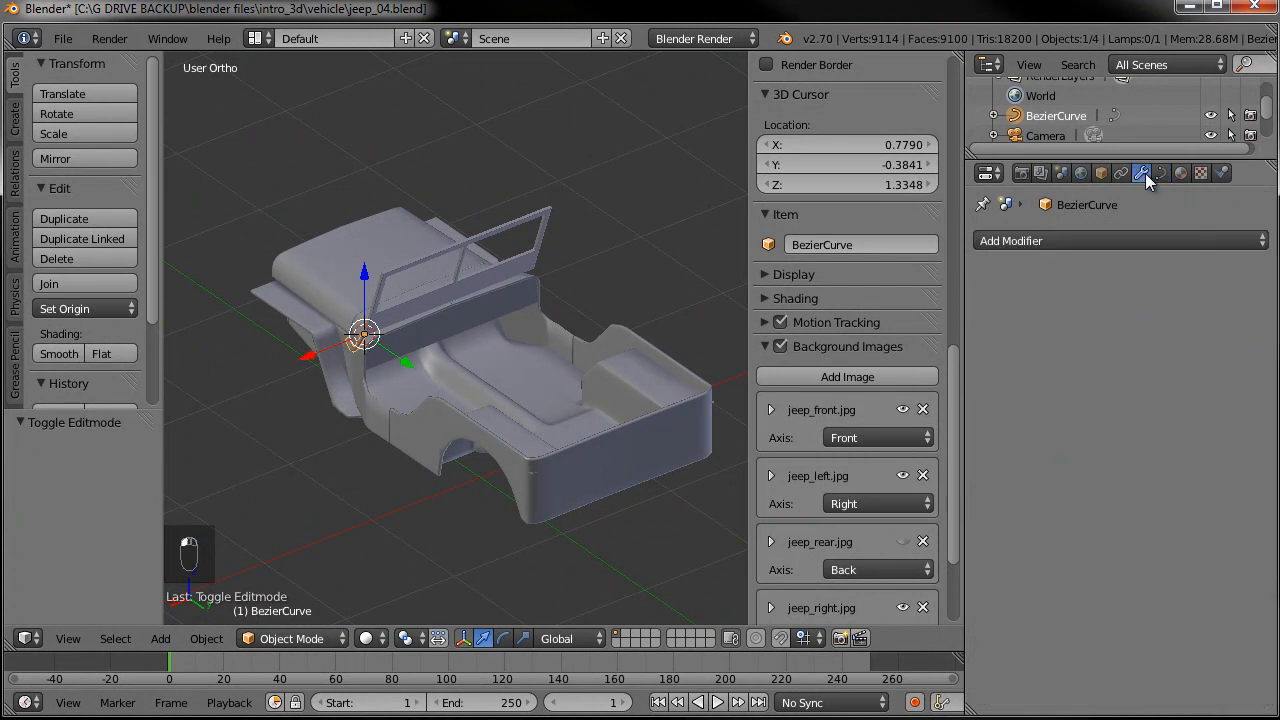
pyautogui.rightClick(483, 415)
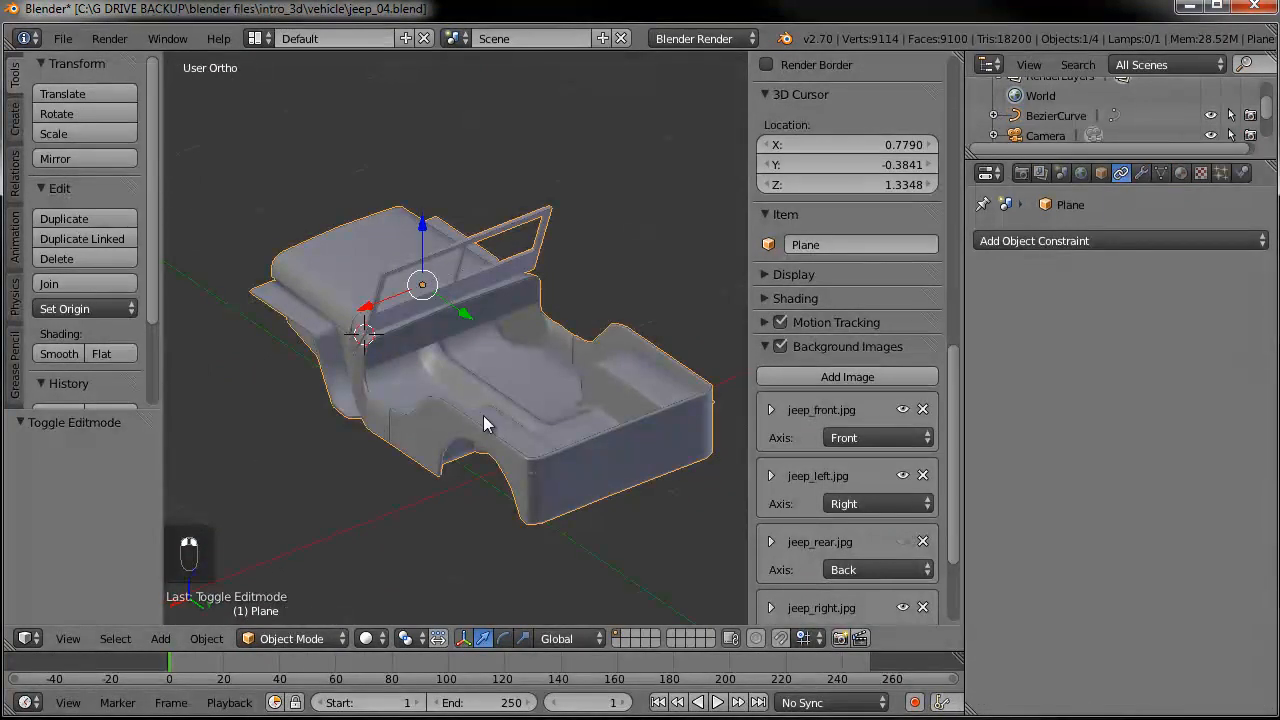
pyautogui.click(1142, 173)
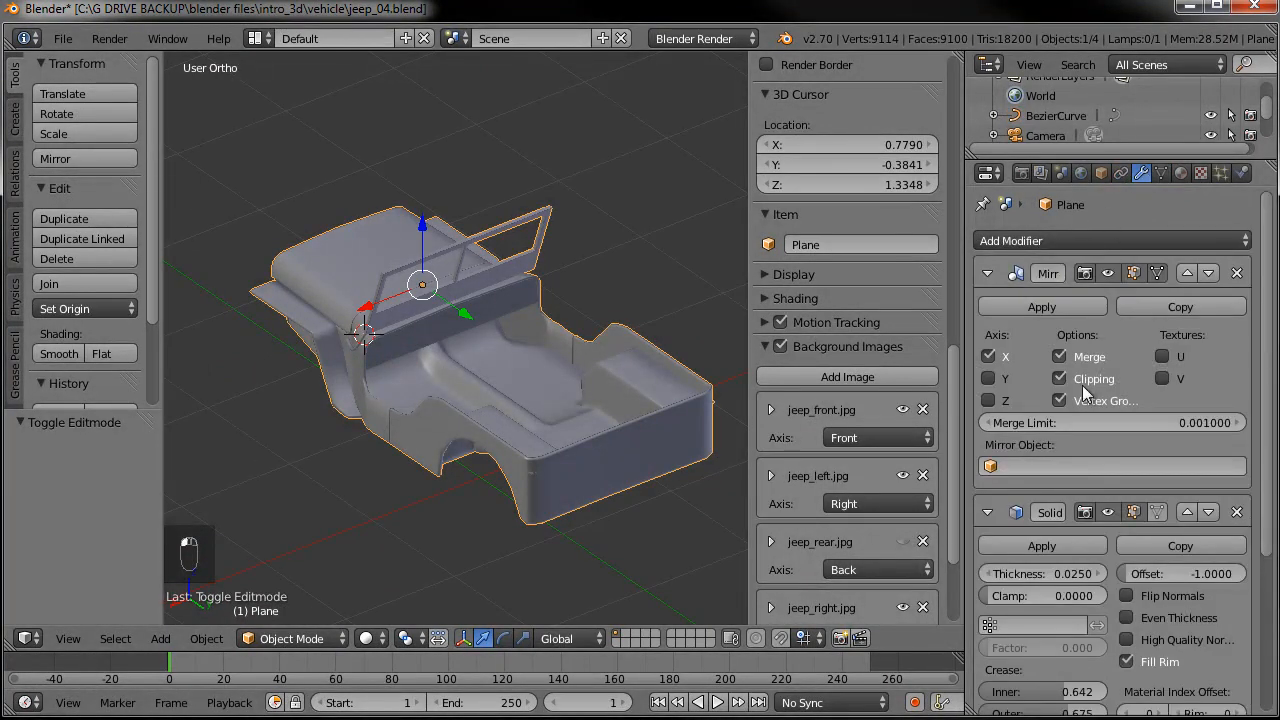
pyautogui.scroll(-5, 1072, 402)
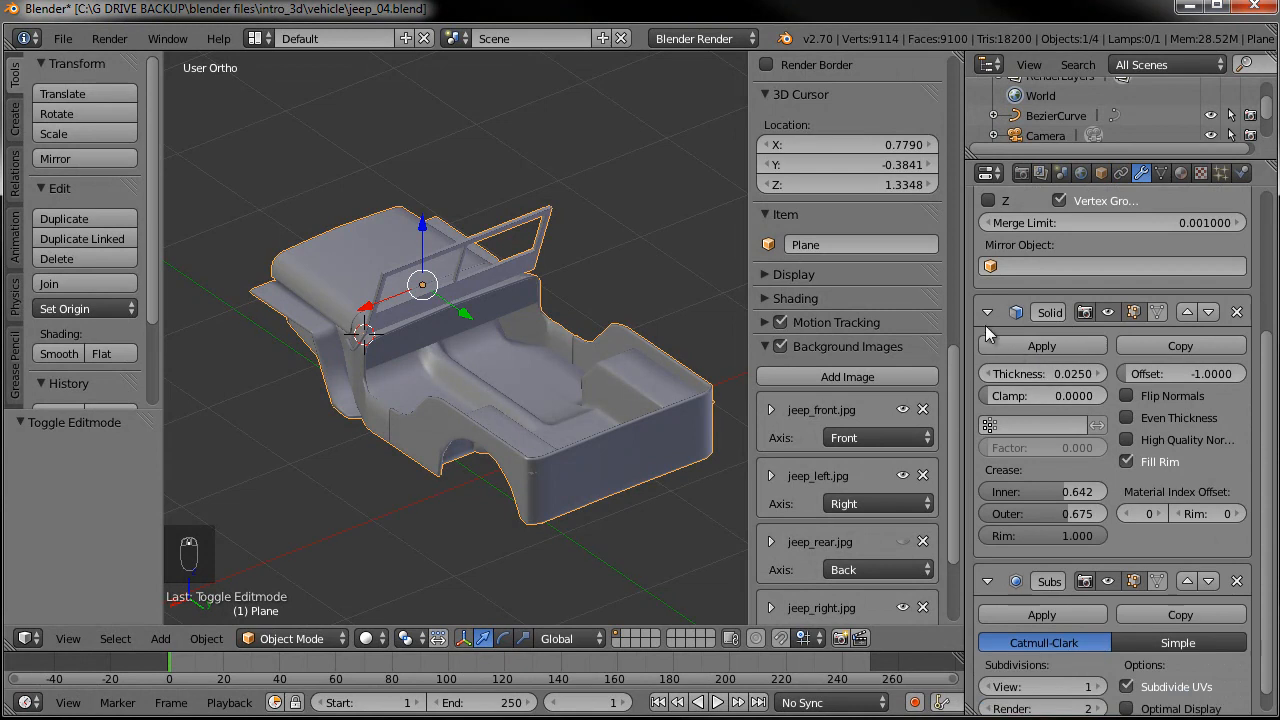
pyautogui.moveTo(963, 315); pyautogui.dragTo(925, 317)
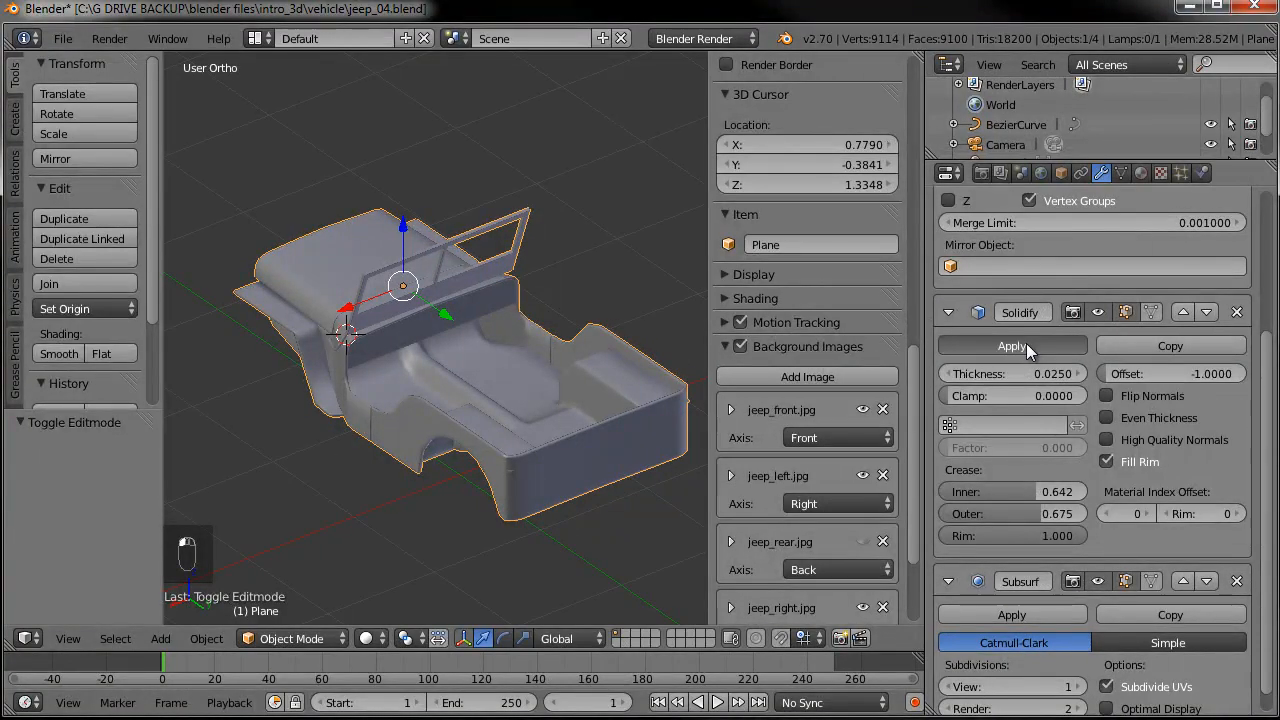
pyautogui.click(1026, 343)
pyautogui.scroll(1, 588, 457)
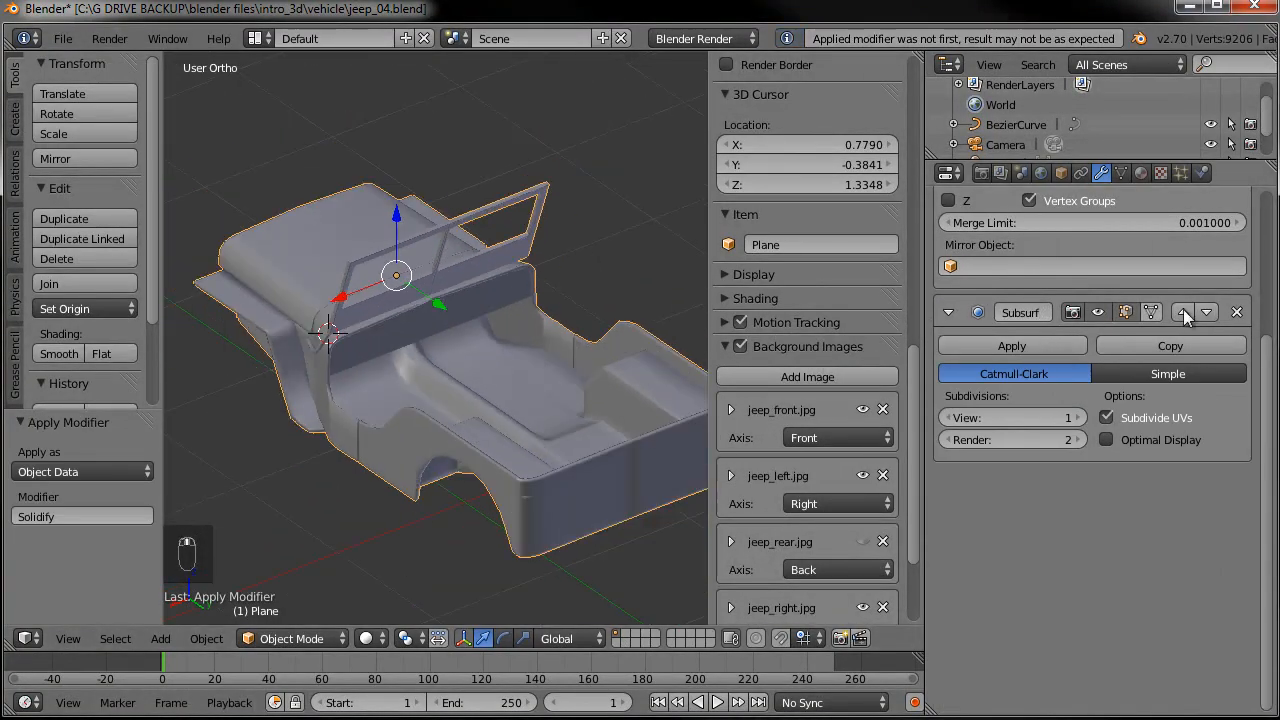
pyautogui.scroll(5, 1078, 288)
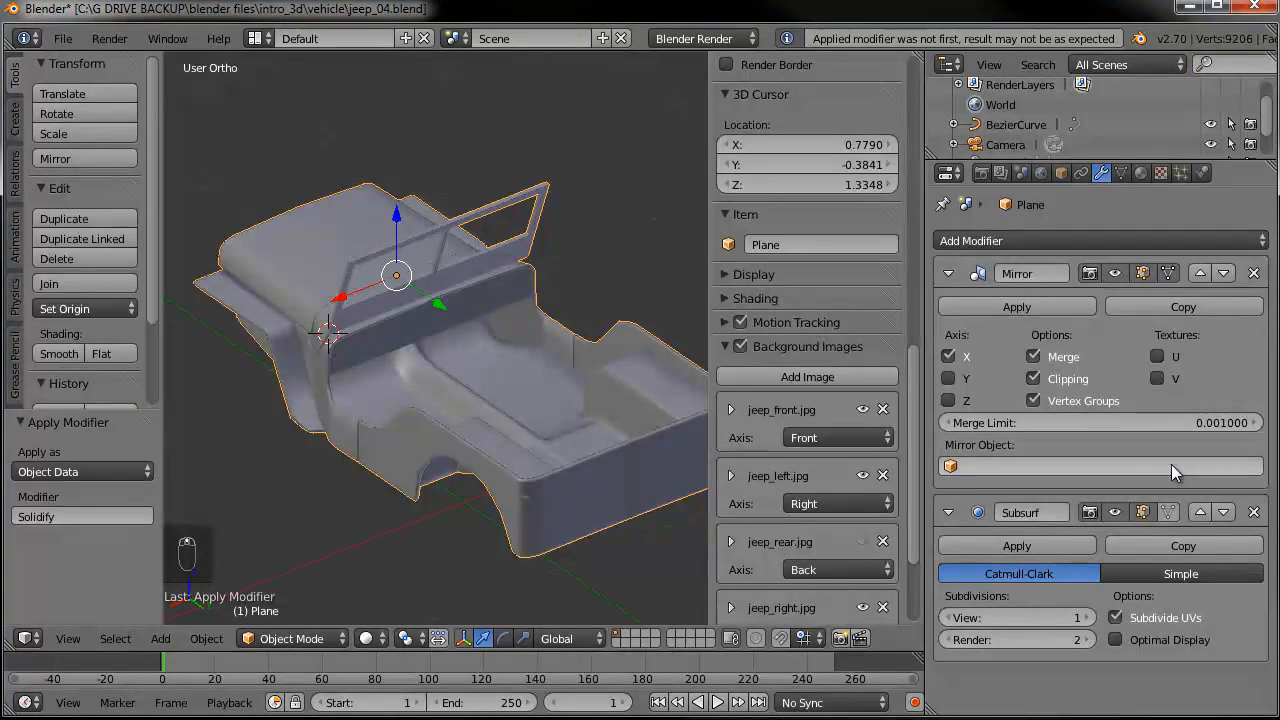
# - Try placing the body's Subsurf modifier above the Mirror modifier, restore the original order and check the body's centre seam
pyautogui.click(1199, 513)
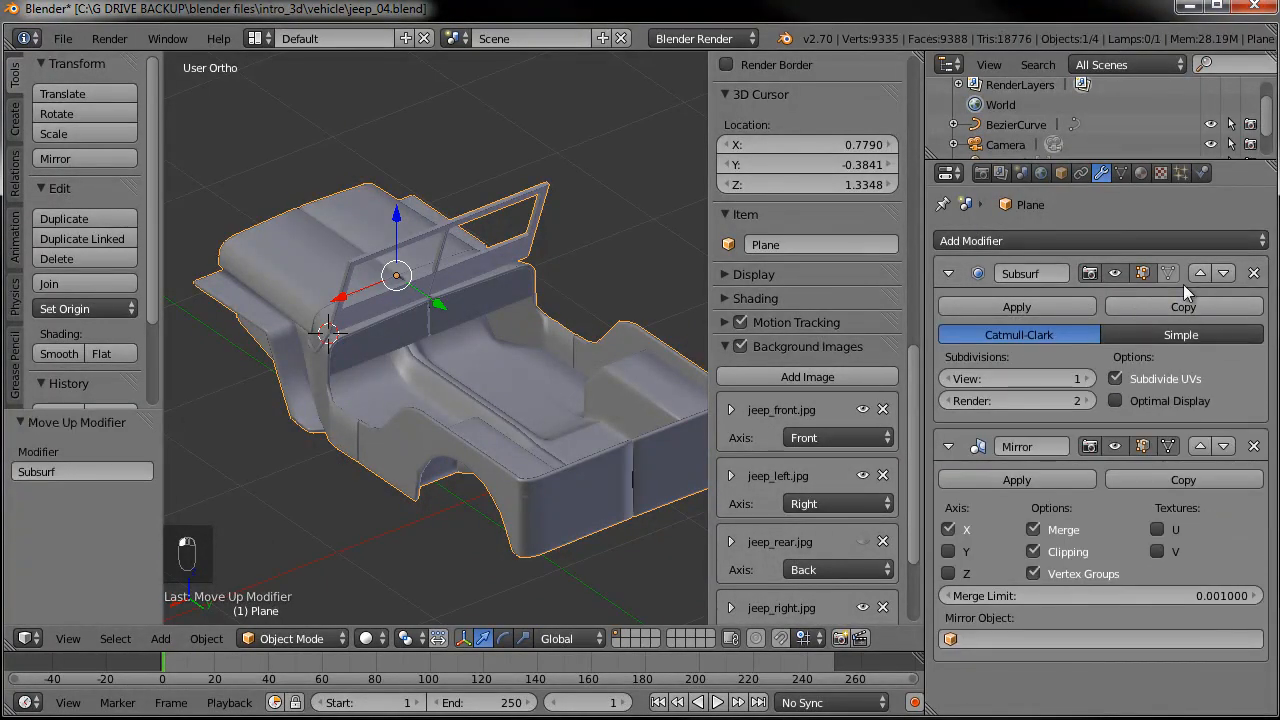
pyautogui.click(1222, 271)
pyautogui.moveTo(620, 400)
pyautogui.mouseDown(button='middle')
pyautogui.moveTo(560, 417)
pyautogui.moveTo(543, 375)
pyautogui.moveTo(612, 404)
pyautogui.mouseUp(button='middle')
pyautogui.scroll(3, 577, 385)
pyautogui.scroll(-2, 509, 432)
pyautogui.moveTo(491, 437); pyautogui.dragTo(500, 550, button='middle')
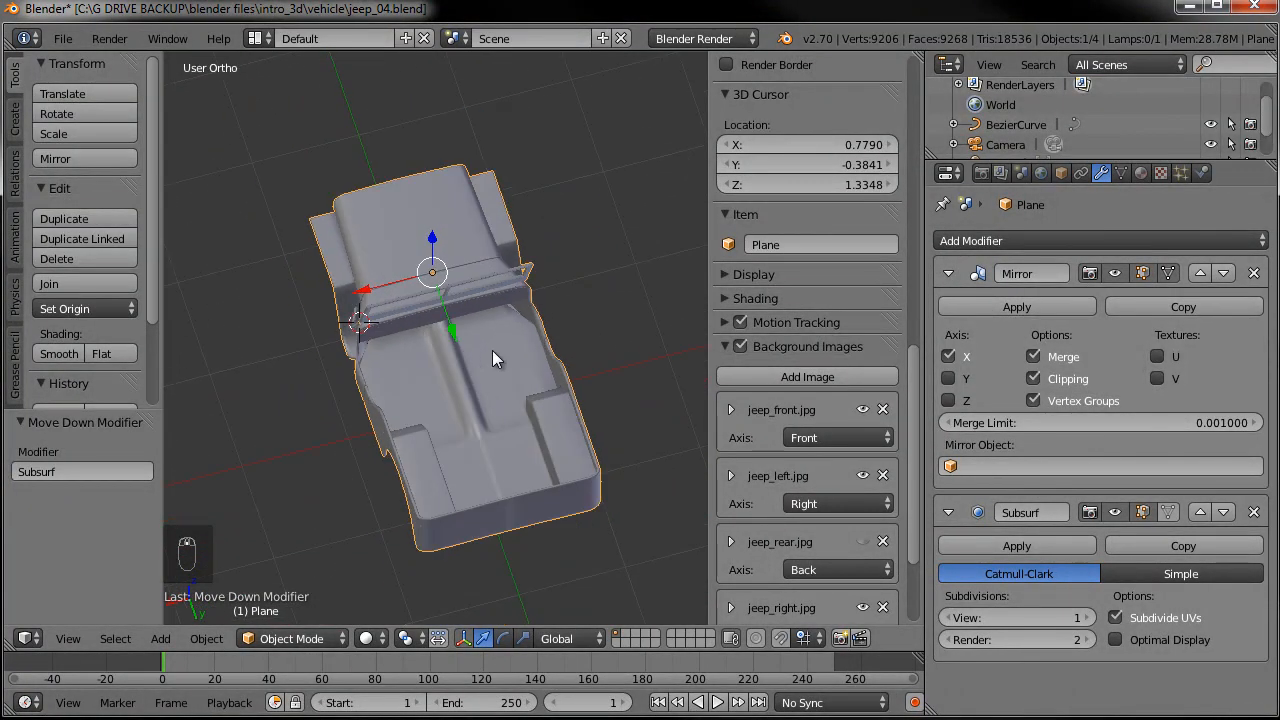
pyautogui.moveTo(505, 448); pyautogui.dragTo(557, 486, button='middle')
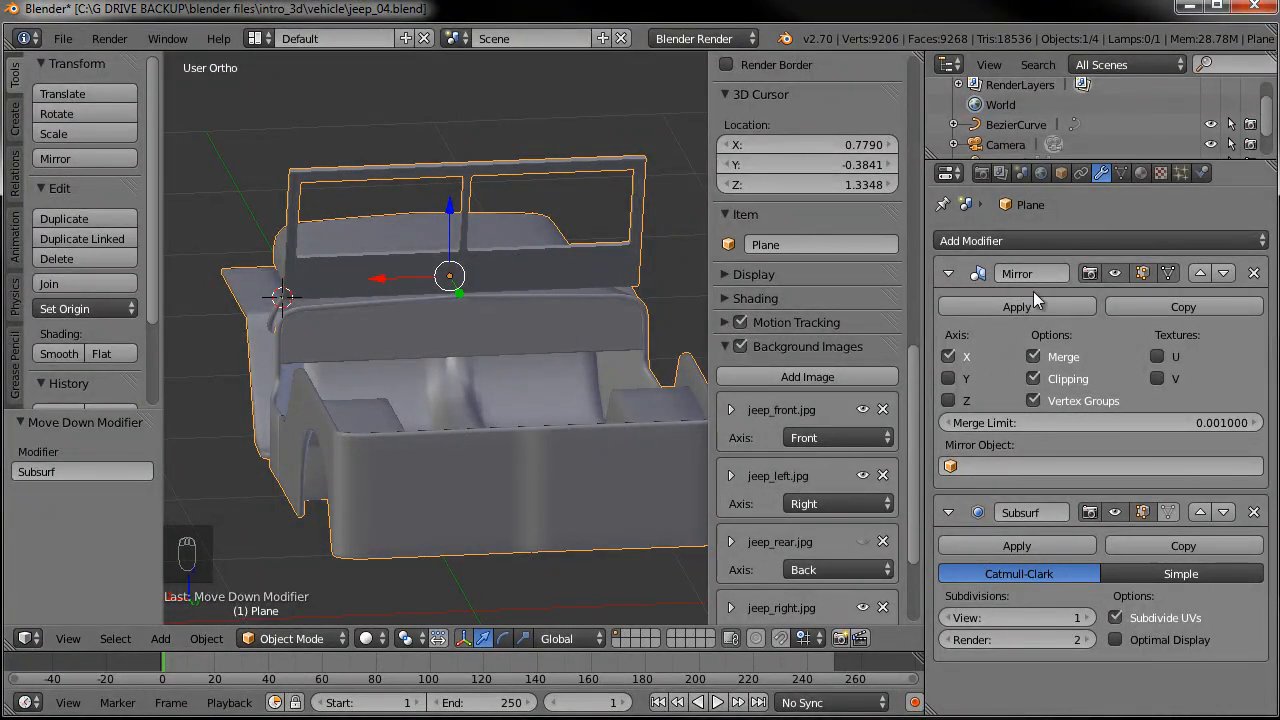
# - Open the body mesh for editing, switch to face selection and select the thin internal face at the rear panel's centre line
pyautogui.press('Tab')
pyautogui.scroll(5, 543, 463)
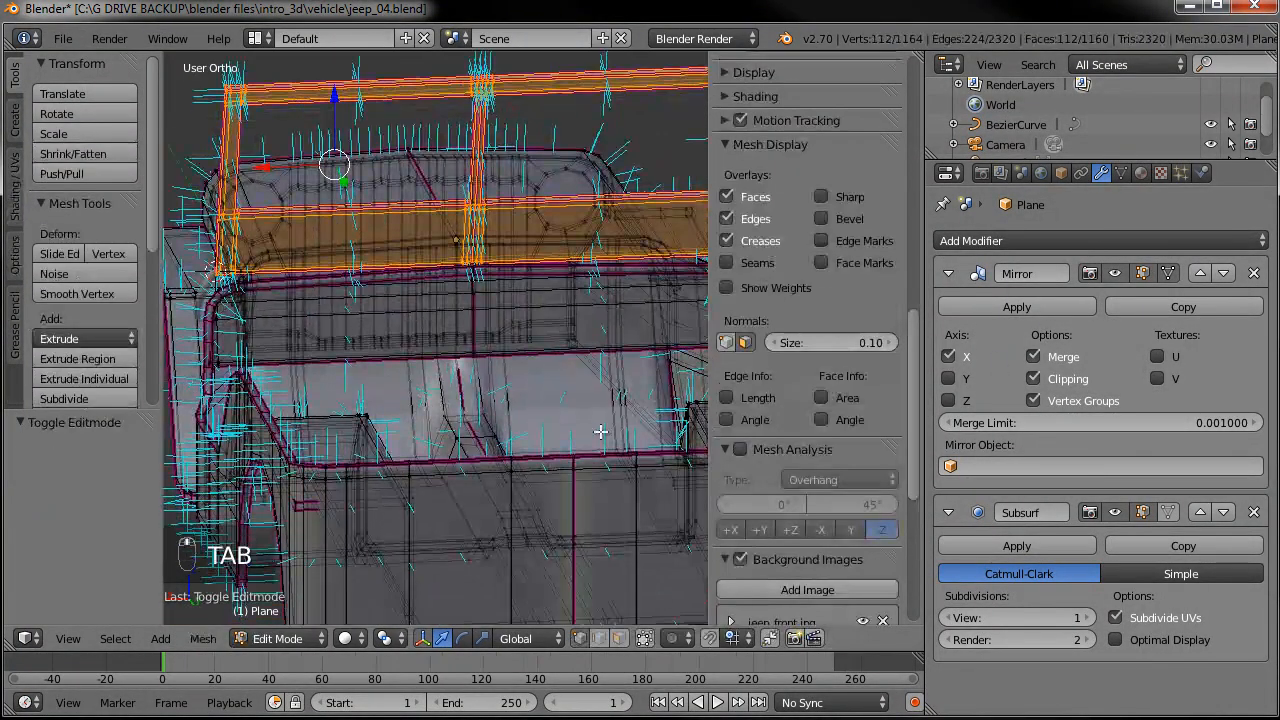
pyautogui.moveTo(434, 294); pyautogui.dragTo(420, 403, button='middle')
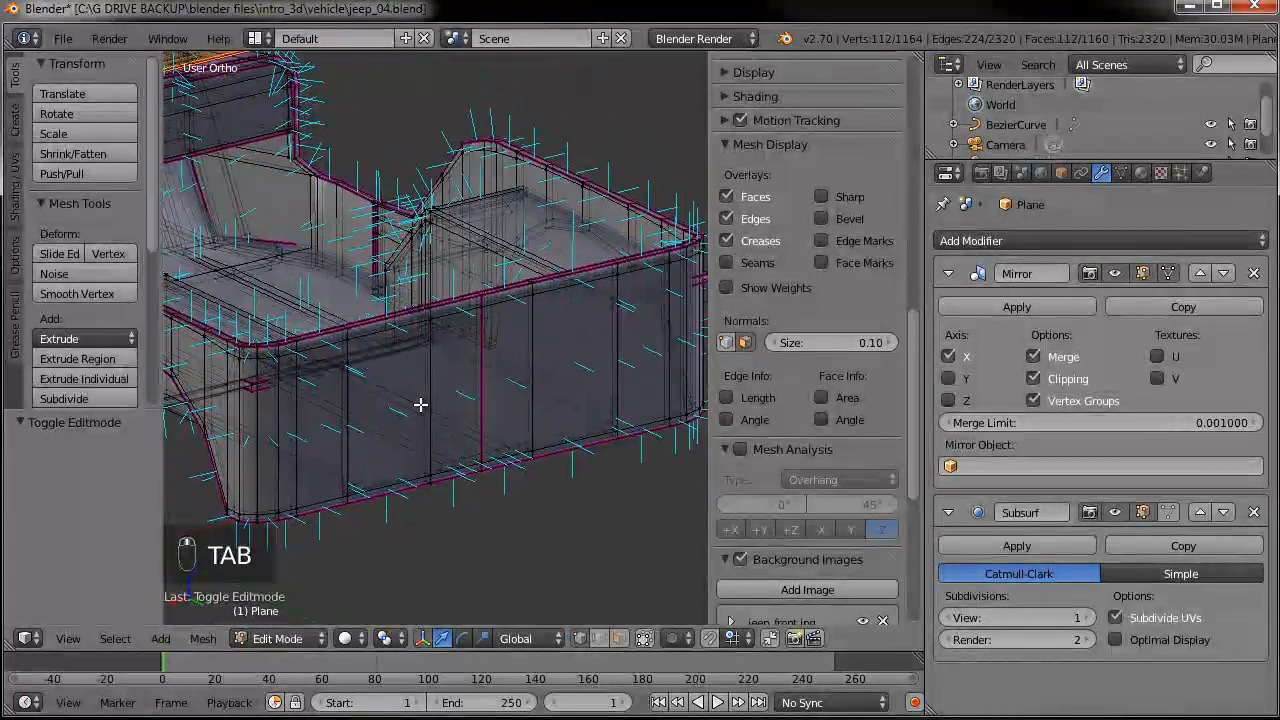
pyautogui.scroll(4, 443, 429)
pyautogui.scroll(2, 443, 429)
pyautogui.keyDown('shift'); pyautogui.moveTo(543, 429); pyautogui.dragTo(483, 335, button='middle'); pyautogui.keyUp('shift')
pyautogui.click(622, 638)
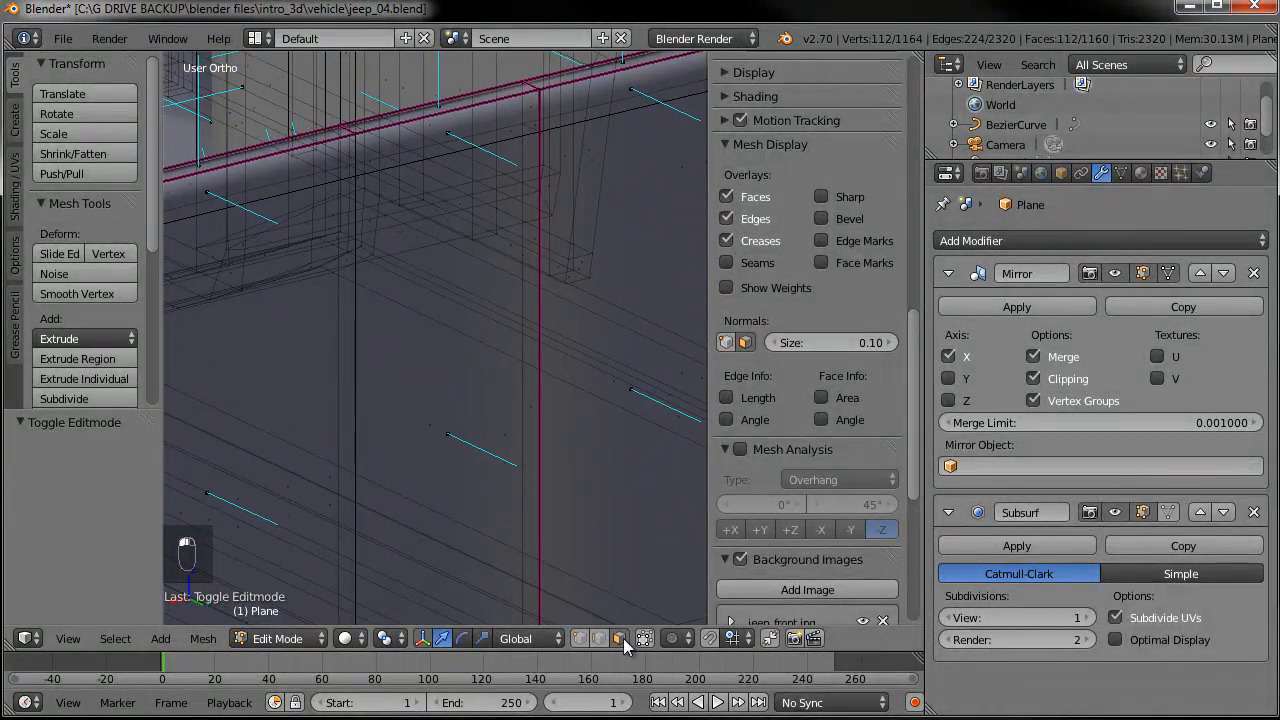
pyautogui.rightClick(530, 408)
pyautogui.scroll(-2, 530, 407)
pyautogui.rightClick(507, 173)
pyautogui.rightClick(500, 365)
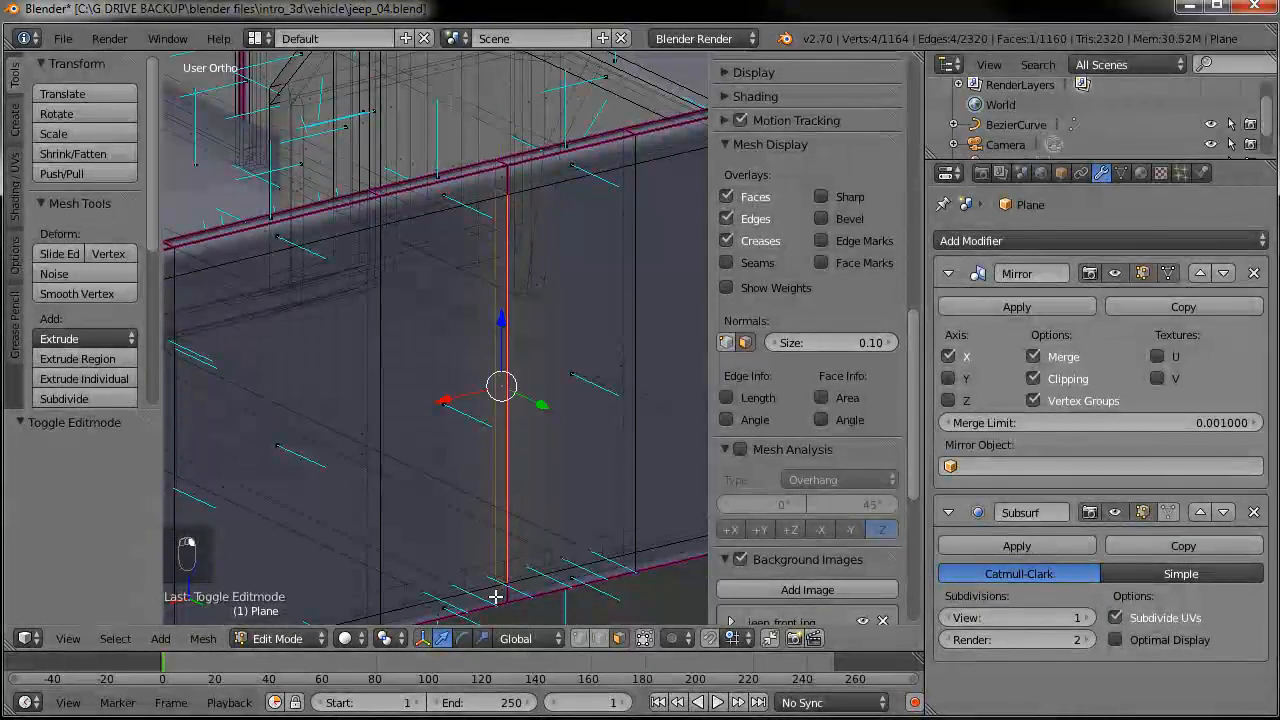
# - Hide the face normals, clear the selection and box-select the faces along the body's centre line in the top view
pyautogui.scroll(-3, 521, 461)
pyautogui.press('KP_7')
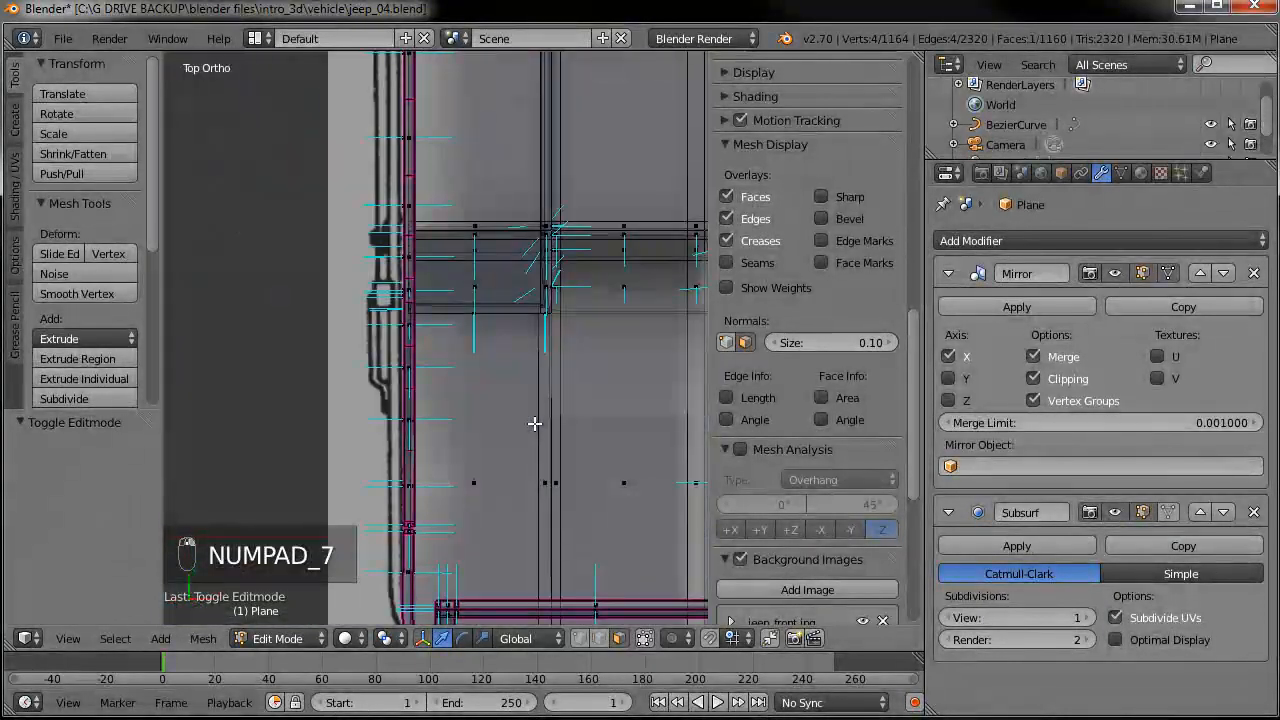
pyautogui.scroll(-5, 535, 423)
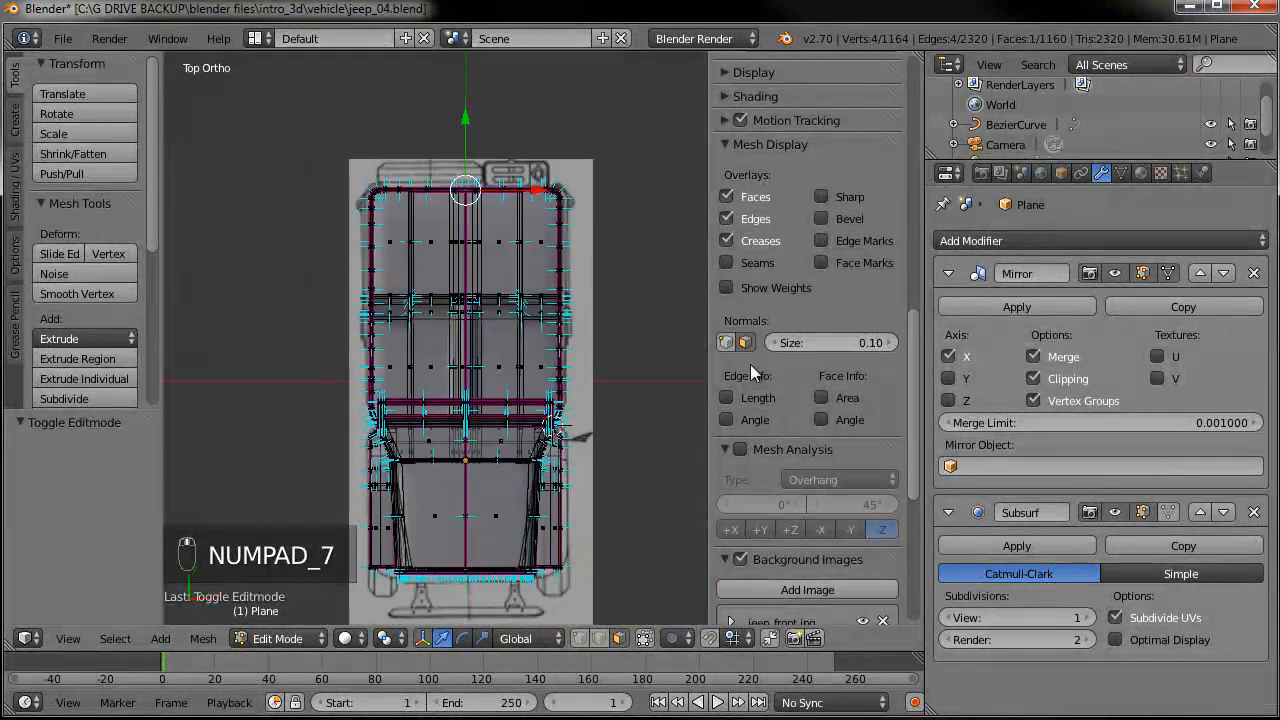
pyautogui.click(745, 343)
pyautogui.press('a')
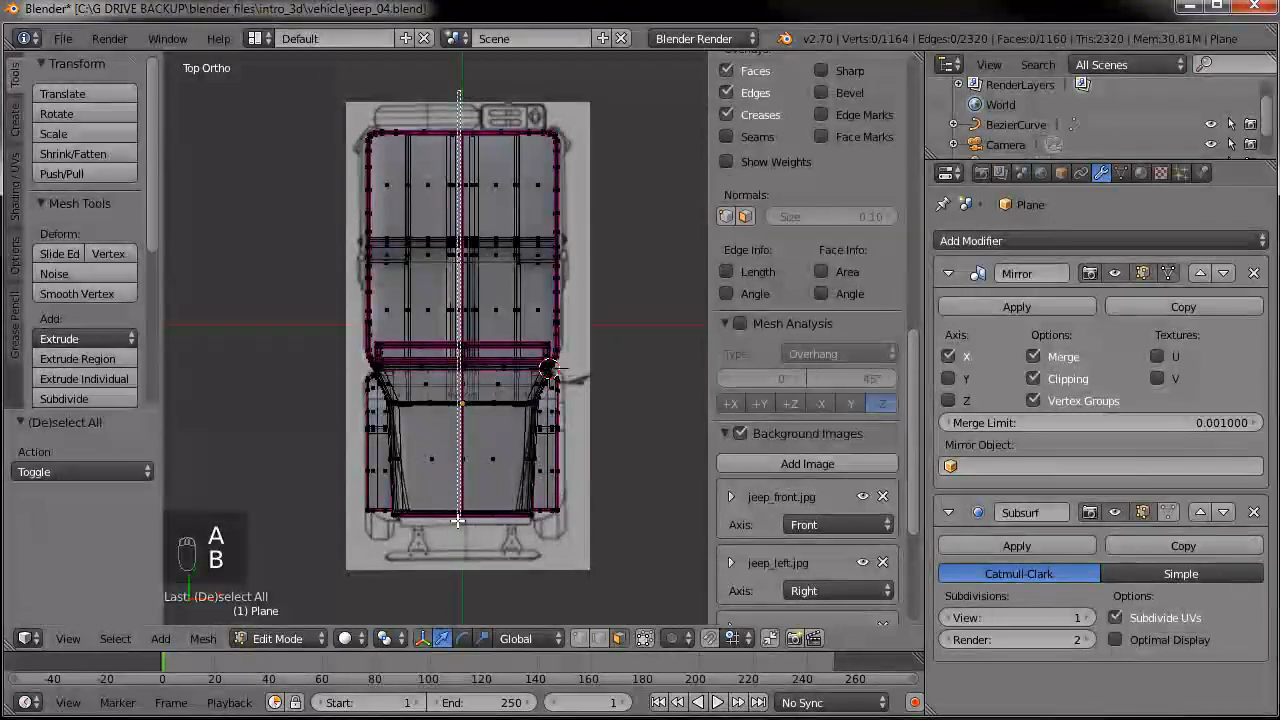
pyautogui.moveTo(463, 537); pyautogui.dragTo(464, 540)
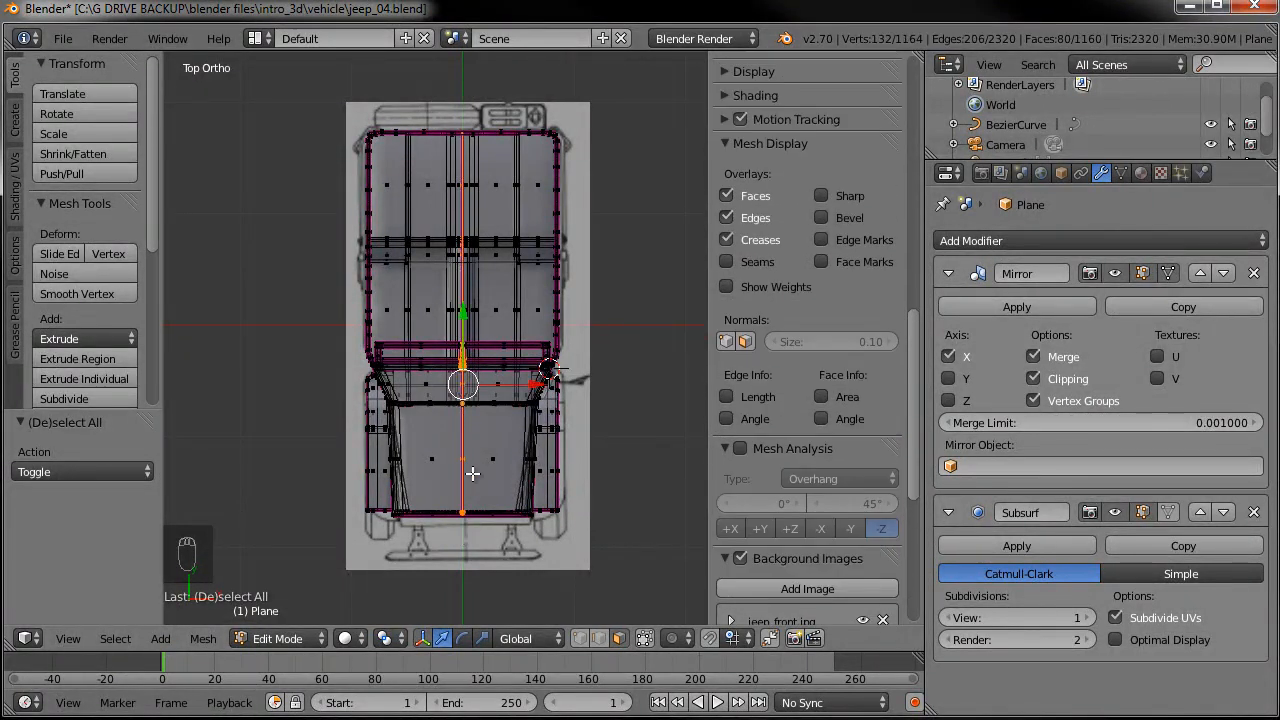
# - Deselect the outer faces at the lower end of the grille's centre bar in the front view
pyautogui.scroll(8, 510, 460)
pyautogui.keyDown('shift'); pyautogui.moveTo(518, 354); pyautogui.dragTo(411, 97, button='middle'); pyautogui.keyUp('shift')
pyautogui.moveTo(540, 543); pyautogui.dragTo(535, 393, button='middle')
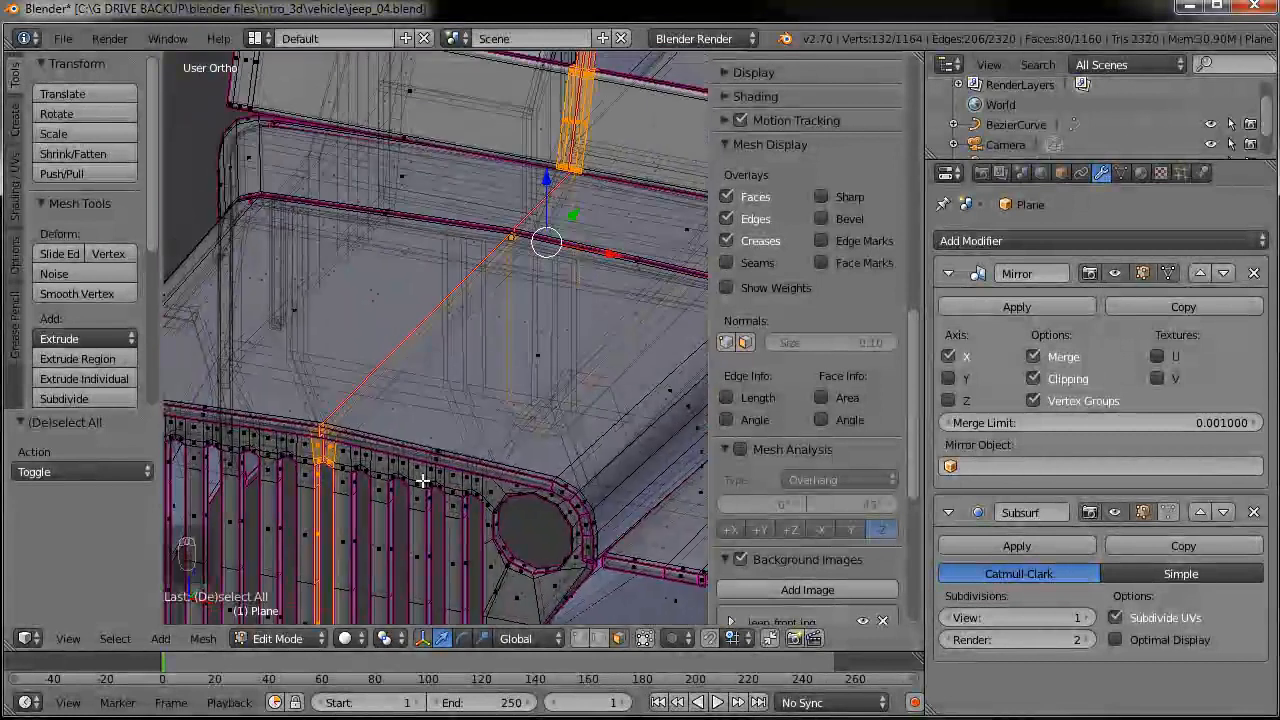
pyautogui.press('KP_1')
pyautogui.scroll(5, 371, 420)
pyautogui.press('b')
pyautogui.press('Escape')
pyautogui.keyDown('shift'); pyautogui.moveTo(491, 523); pyautogui.dragTo(490, 399, button='middle'); pyautogui.keyUp('shift')
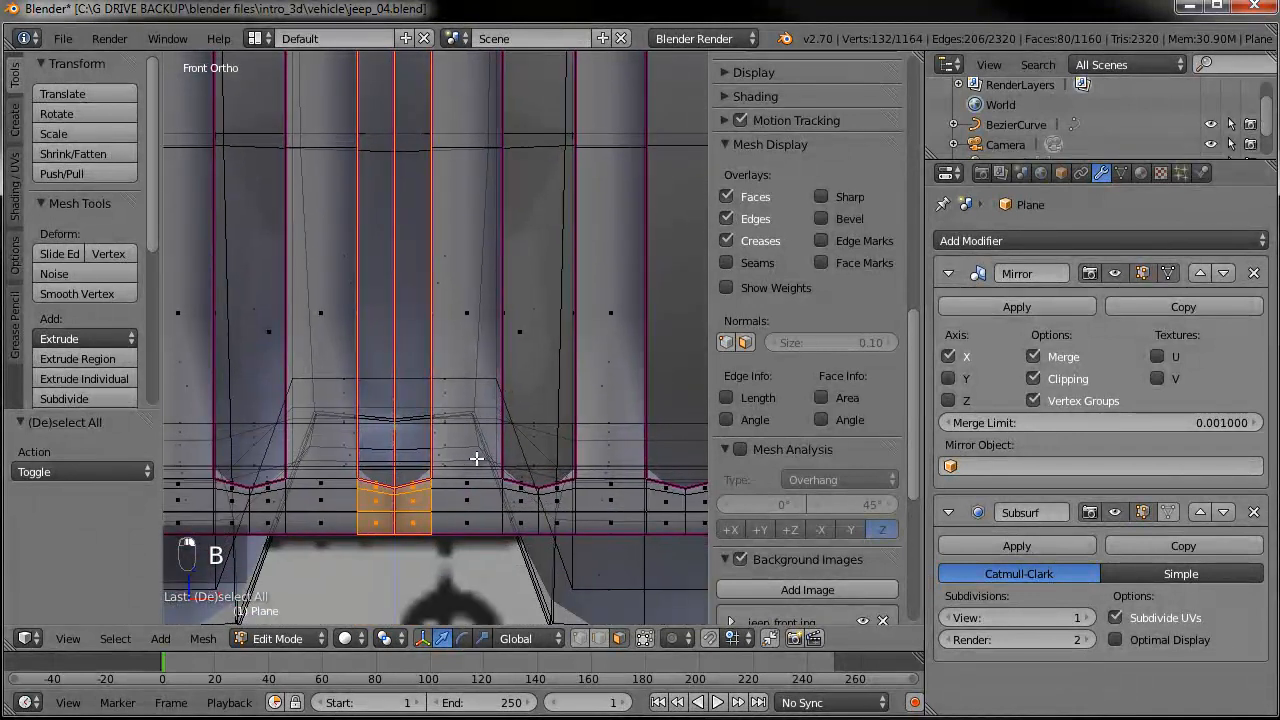
pyautogui.moveTo(405, 558); pyautogui.dragTo(406, 557, button='middle')
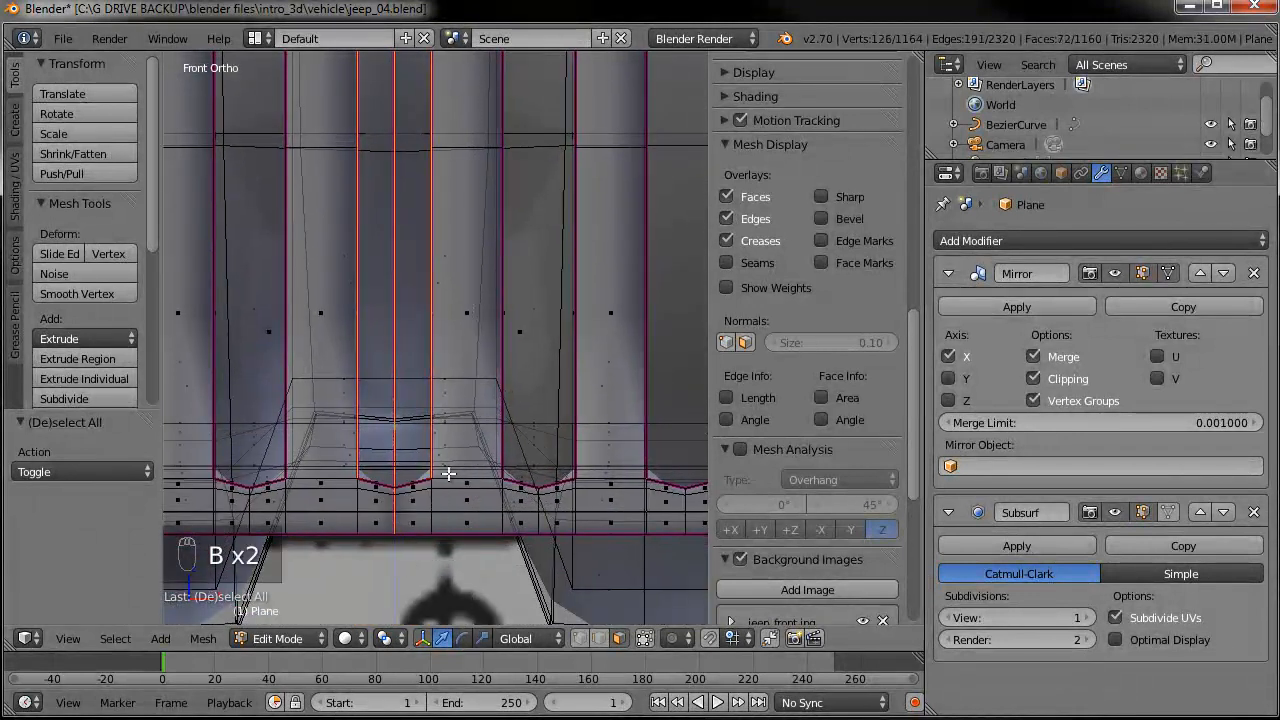
# - Try a box selection beside the grille's lower centre and undo it
pyautogui.press('b')
pyautogui.moveTo(557, 341); pyautogui.dragTo(457, 553)
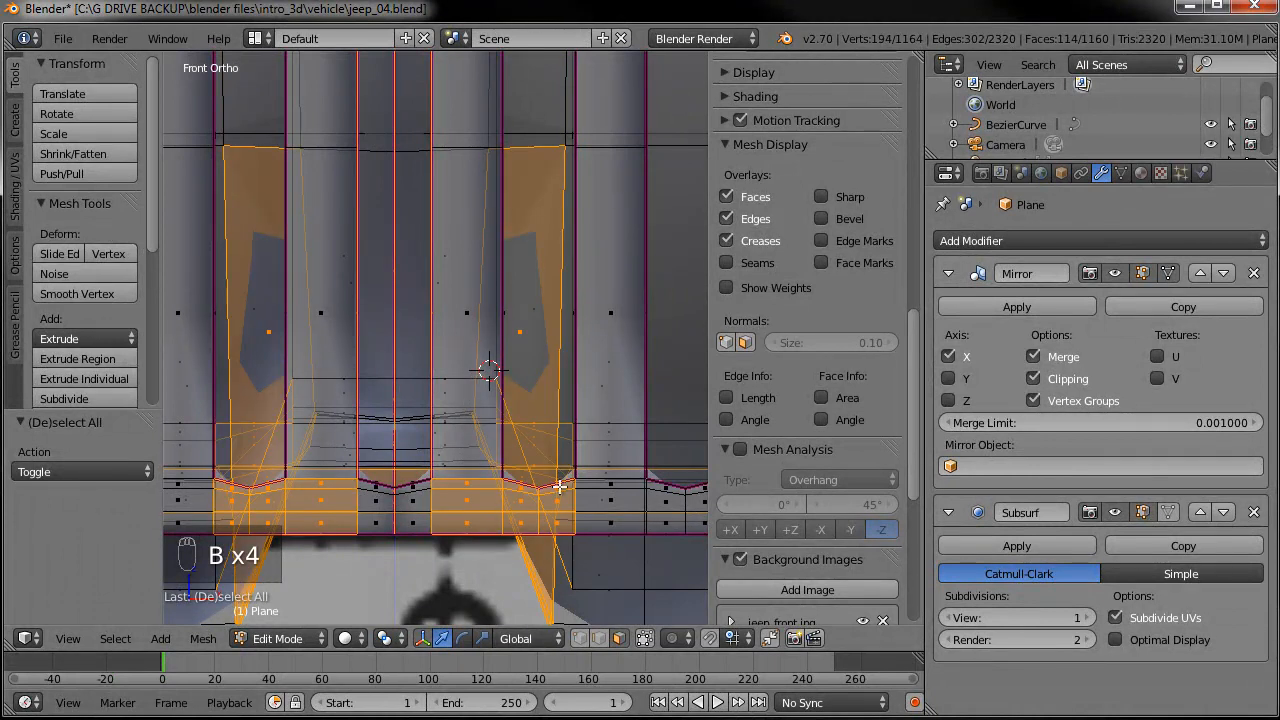
pyautogui.hotkey('ctrl', 'z')
# - Deselect the remaining outer faces of the grille's centre bar, windshield panel, divider and top frame, keeping only the internal centre-line faces selected
pyautogui.scroll(-1, 508, 452)
pyautogui.scroll(-1, 487, 364)
pyautogui.keyDown('shift'); pyautogui.moveTo(484, 353); pyautogui.dragTo(523, 478, button='middle'); pyautogui.keyUp('shift')
pyautogui.press('b')
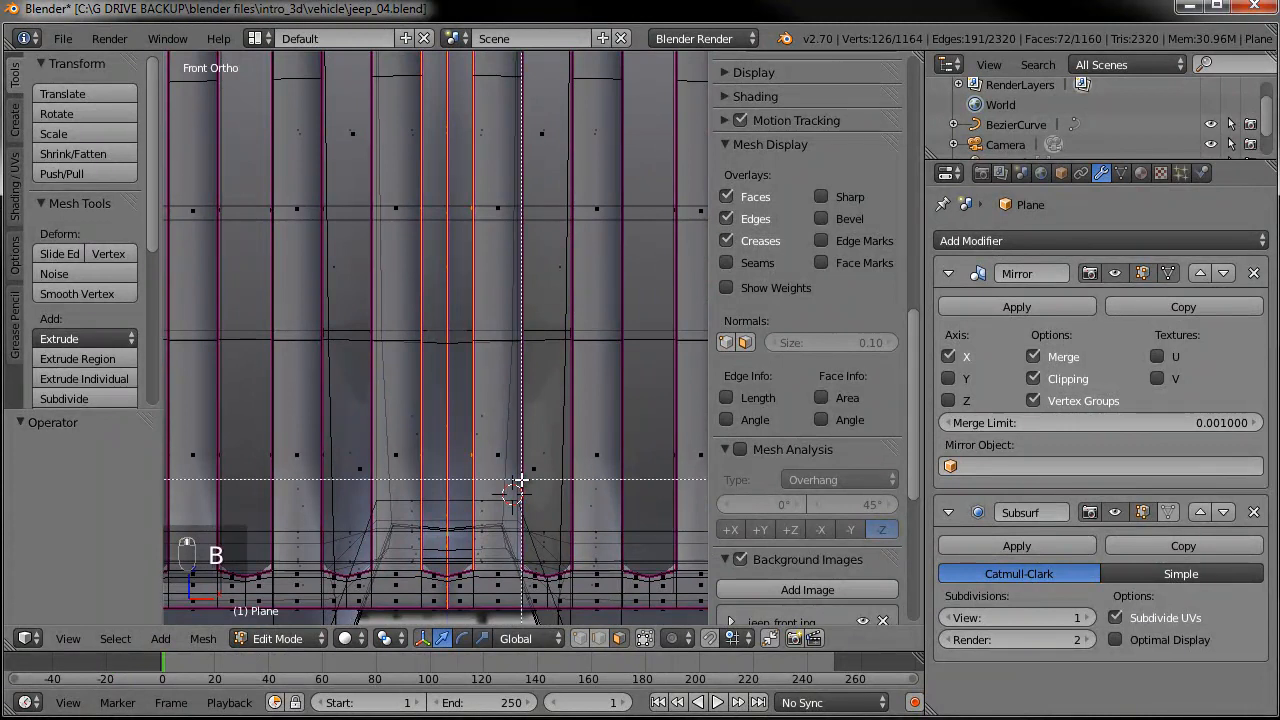
pyautogui.moveTo(483, 432); pyautogui.dragTo(462, 120, button='middle')
pyautogui.scroll(-2, 499, 337)
pyautogui.keyDown('shift'); pyautogui.moveTo(494, 214); pyautogui.dragTo(490, 378, button='middle'); pyautogui.keyUp('shift')
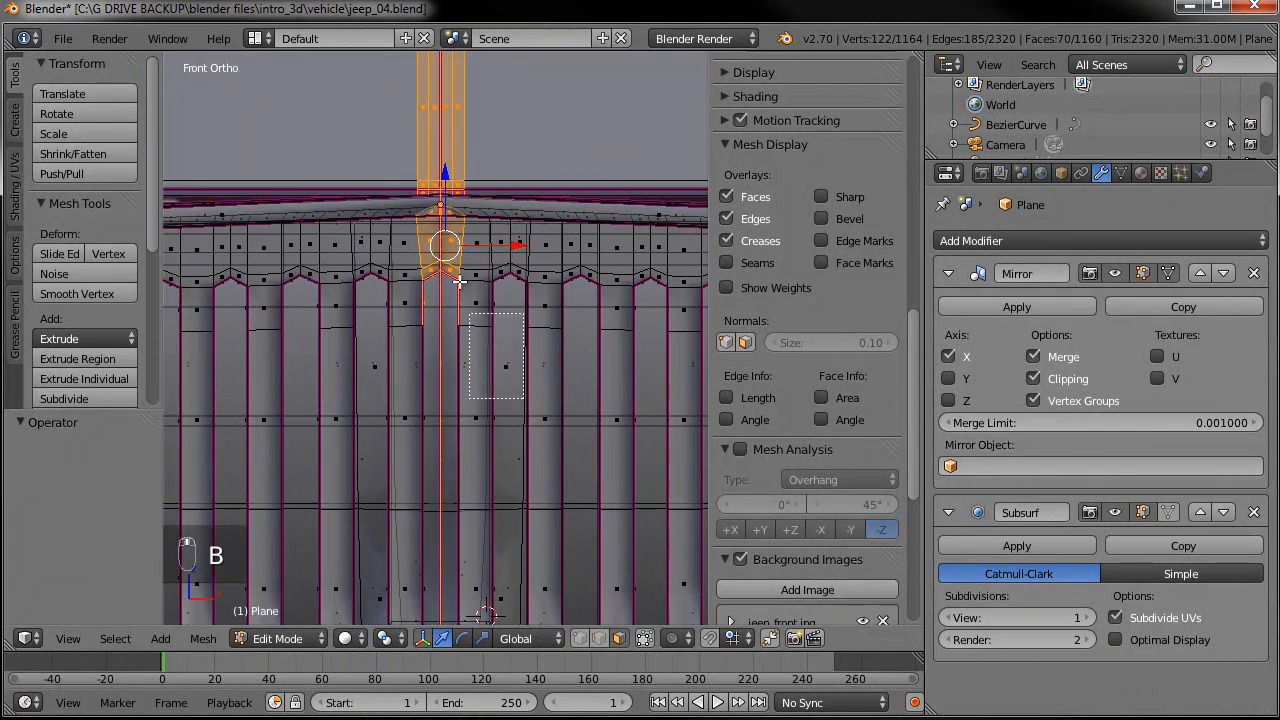
pyautogui.moveTo(444, 162); pyautogui.dragTo(502, 371, button='middle')
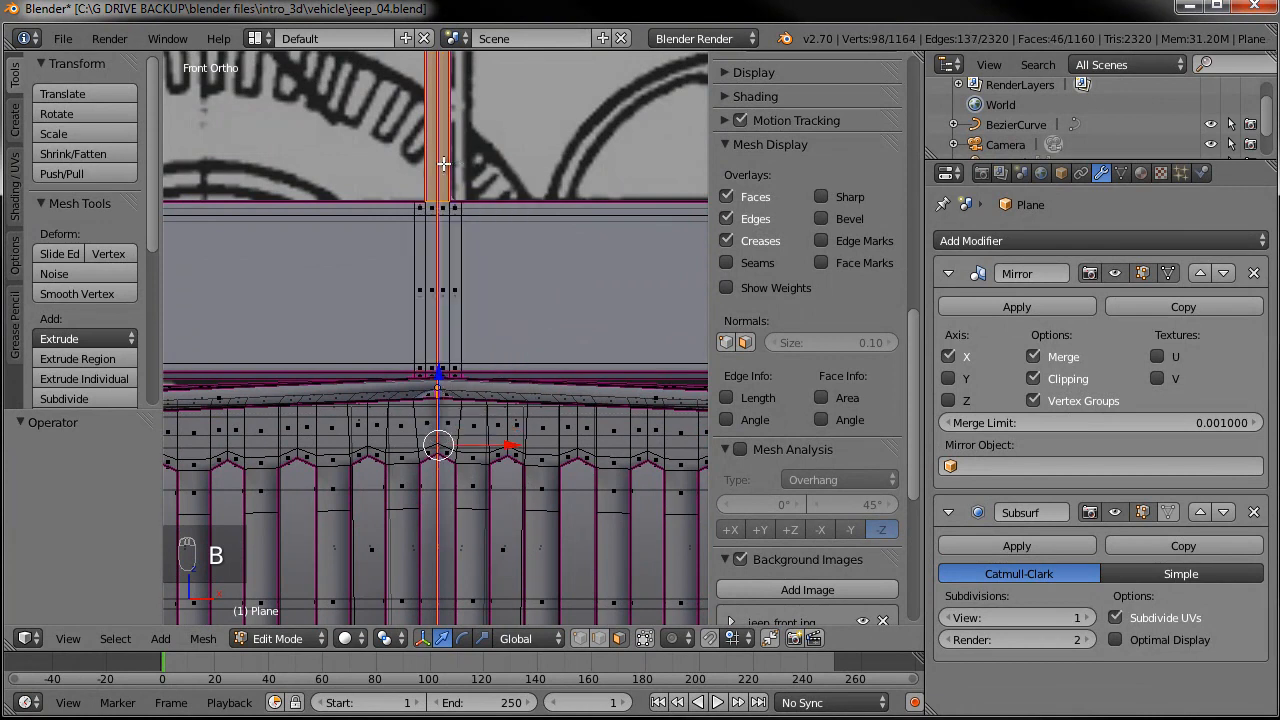
pyautogui.keyDown('shift'); pyautogui.moveTo(522, 166); pyautogui.dragTo(527, 508, button='middle'); pyautogui.keyUp('shift')
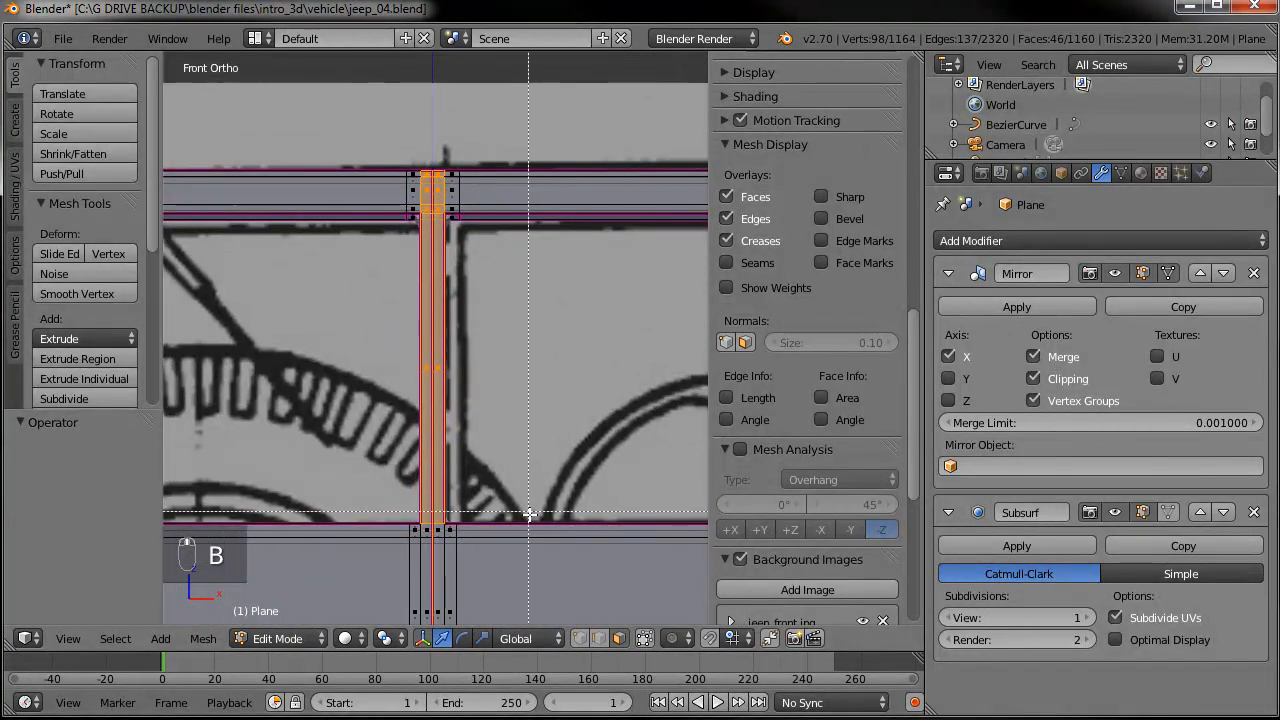
pyautogui.moveTo(435, 144); pyautogui.dragTo(437, 148, button='middle')
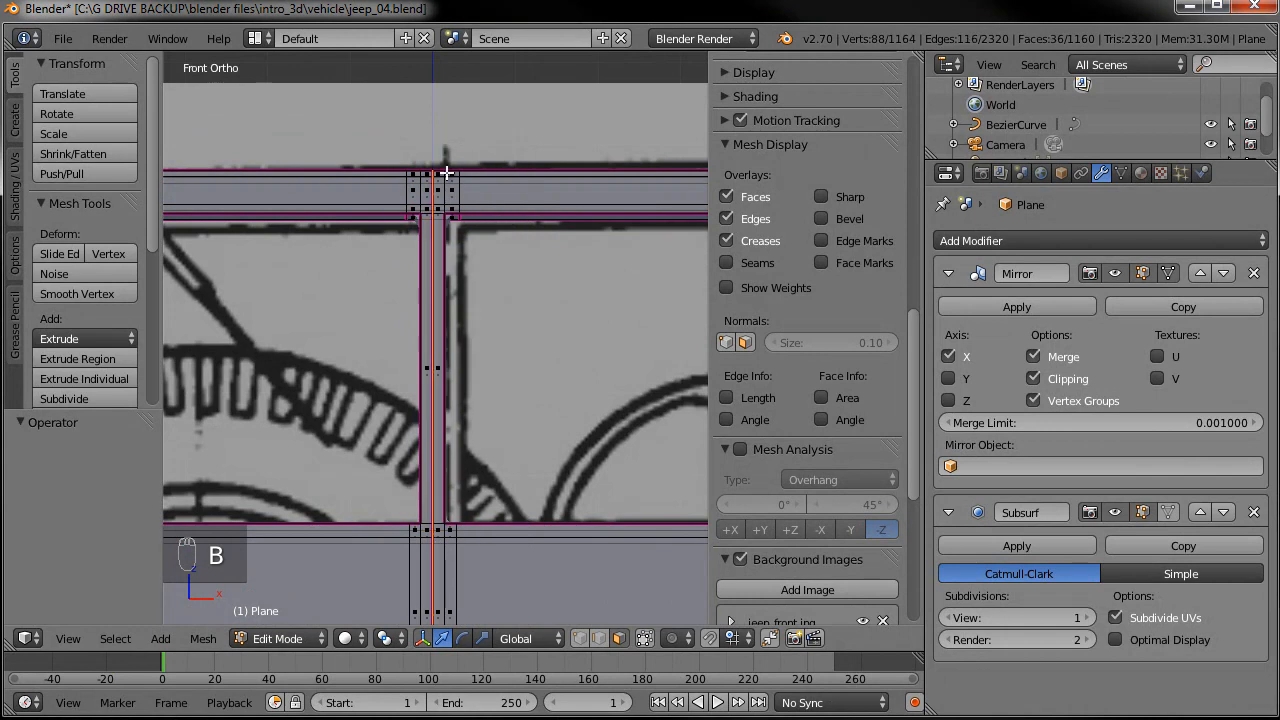
# - Check the remaining selection, delete the internal faces along the body's centre line and leave mesh editing
pyautogui.scroll(-8, 438, 155)
pyautogui.moveTo(523, 393); pyautogui.dragTo(561, 403, button='middle')
pyautogui.scroll(6, 555, 401)
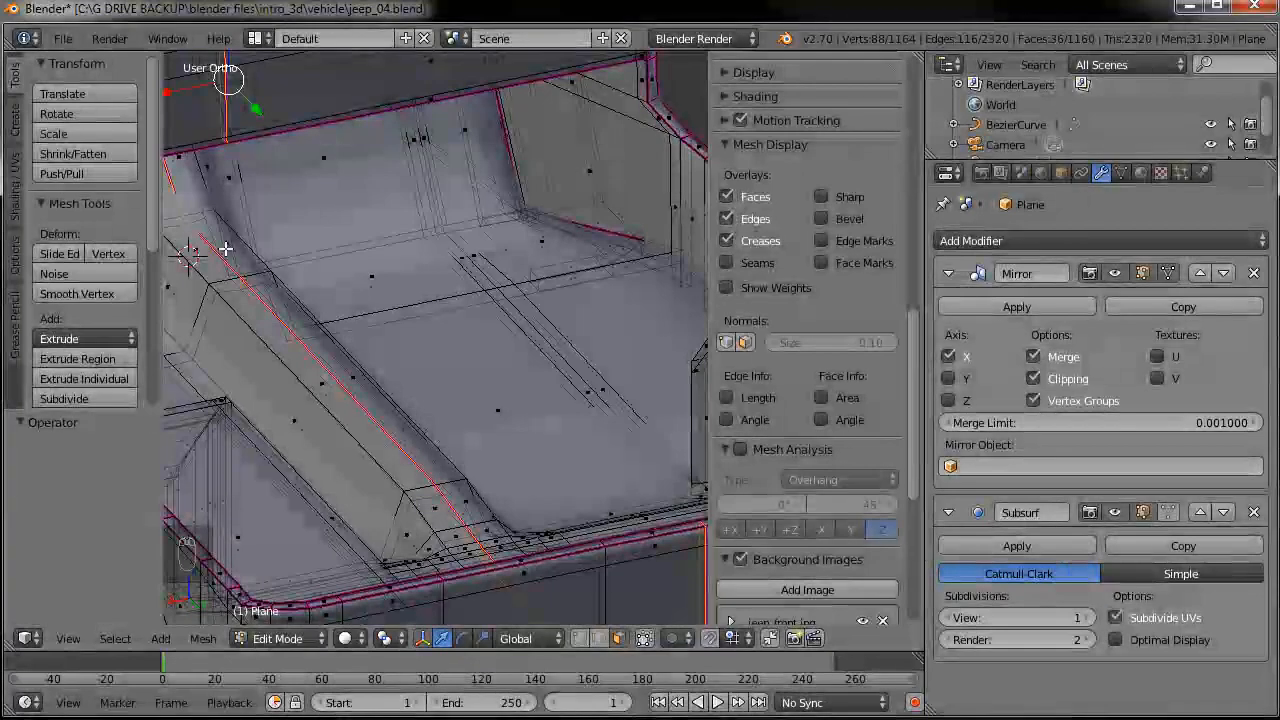
pyautogui.scroll(-6, 503, 390)
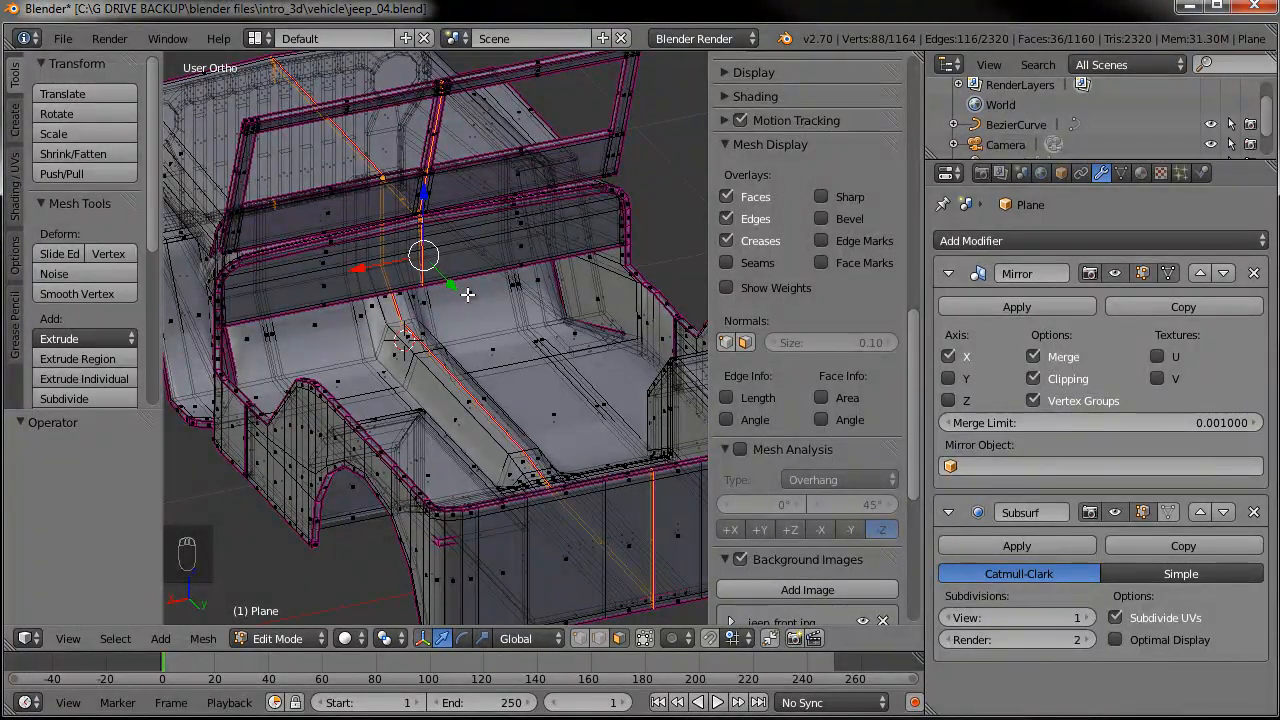
pyautogui.moveTo(525, 363); pyautogui.dragTo(448, 390, button='middle')
pyautogui.press('Delete')
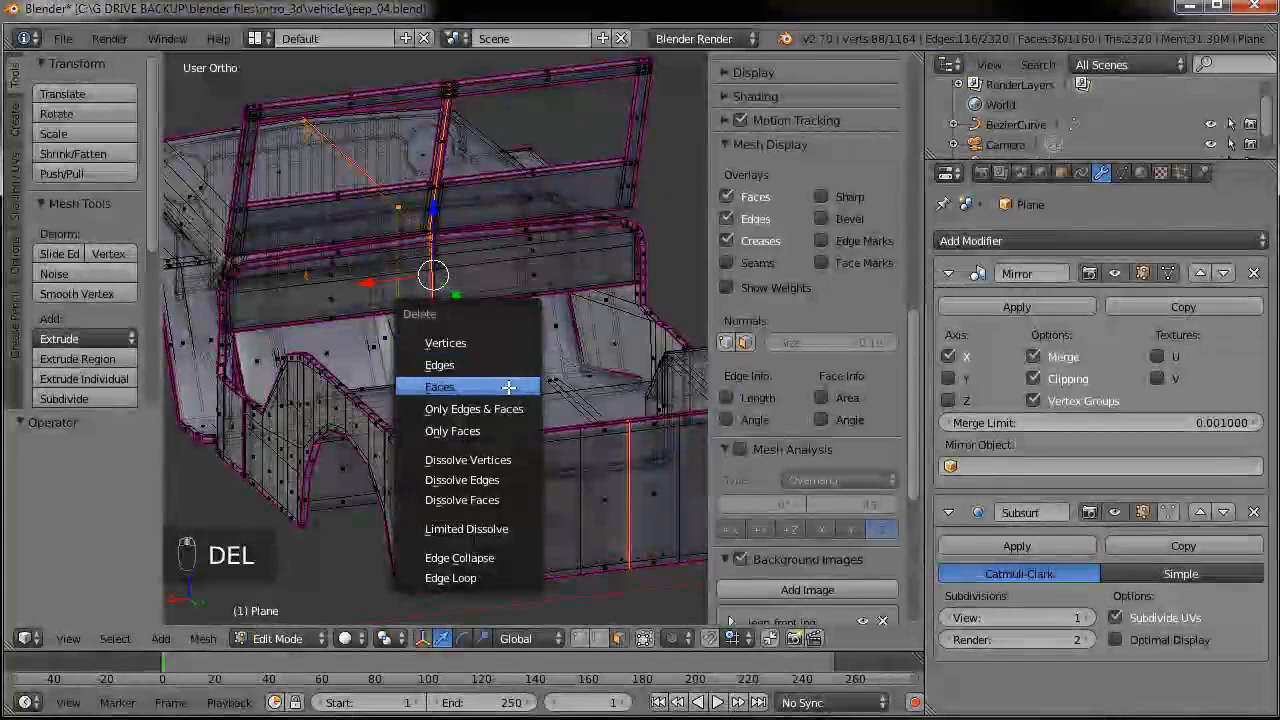
pyautogui.click(508, 387)
pyautogui.press('Tab')
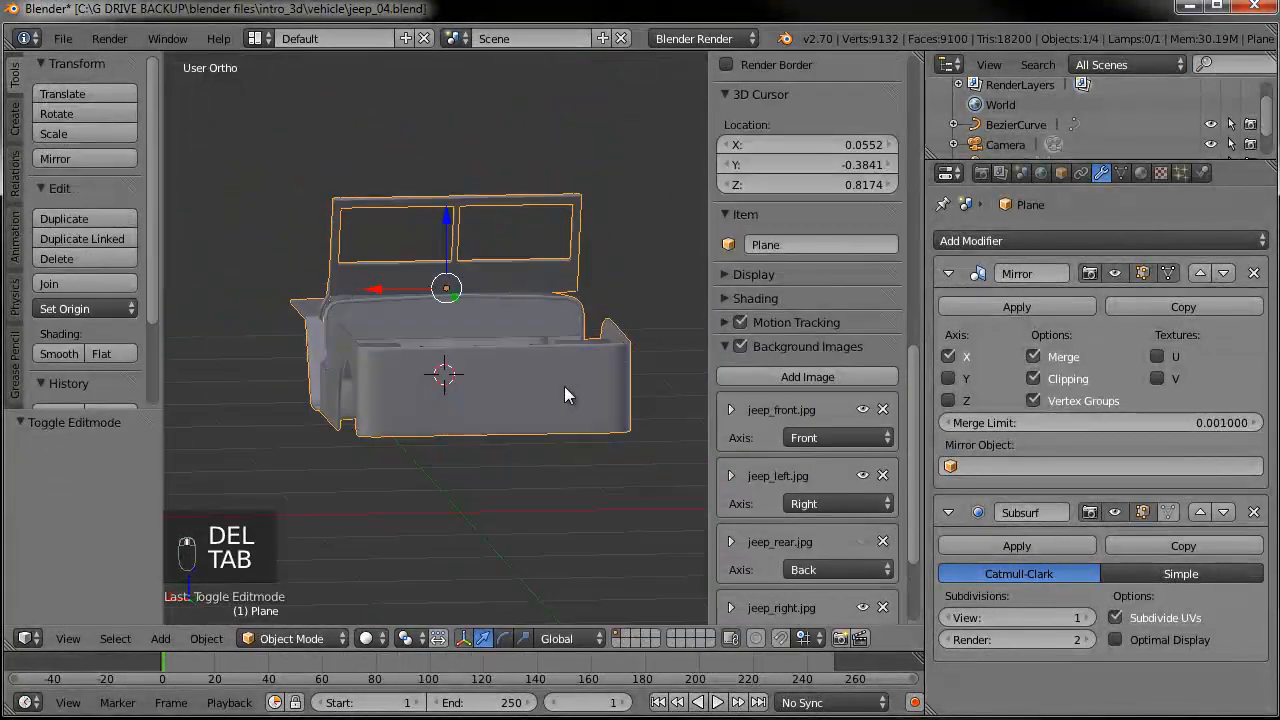
# - Select the windshield's tubular bracket curve and convert it to a mesh
pyautogui.scroll(3, 508, 405)
pyautogui.moveTo(536, 460); pyautogui.dragTo(504, 437, button='middle')
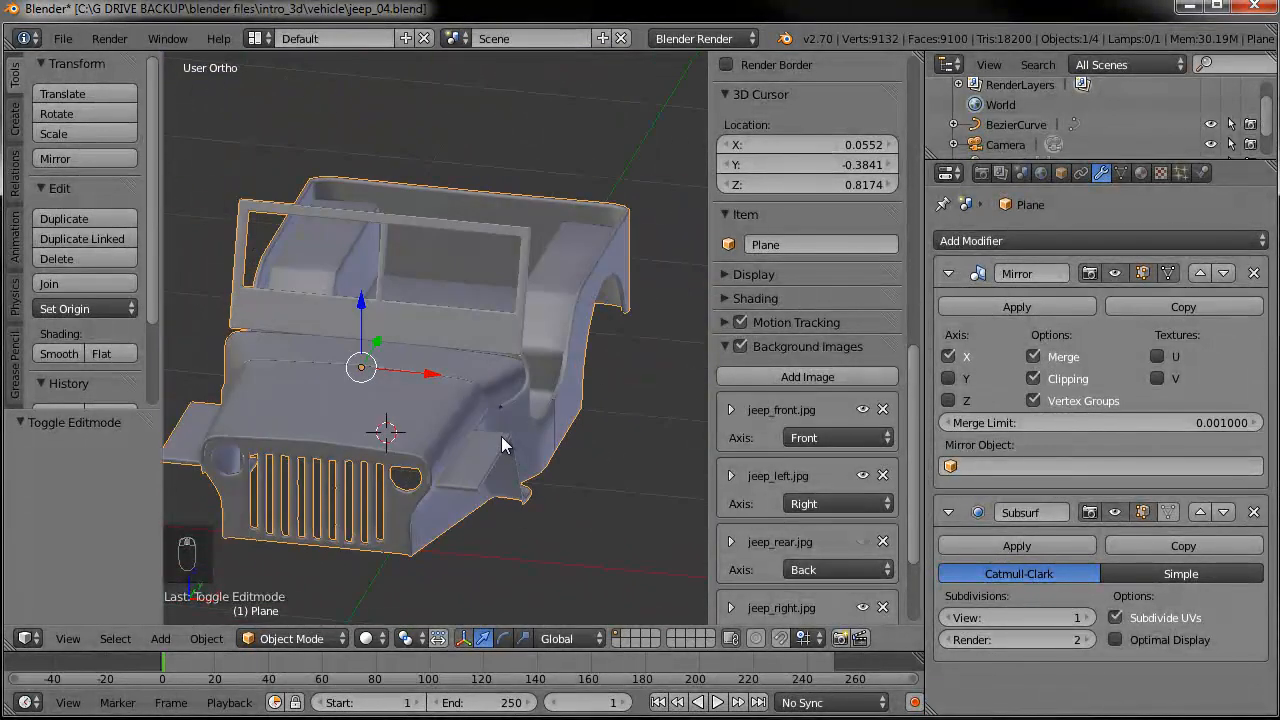
pyautogui.scroll(8, 497, 425)
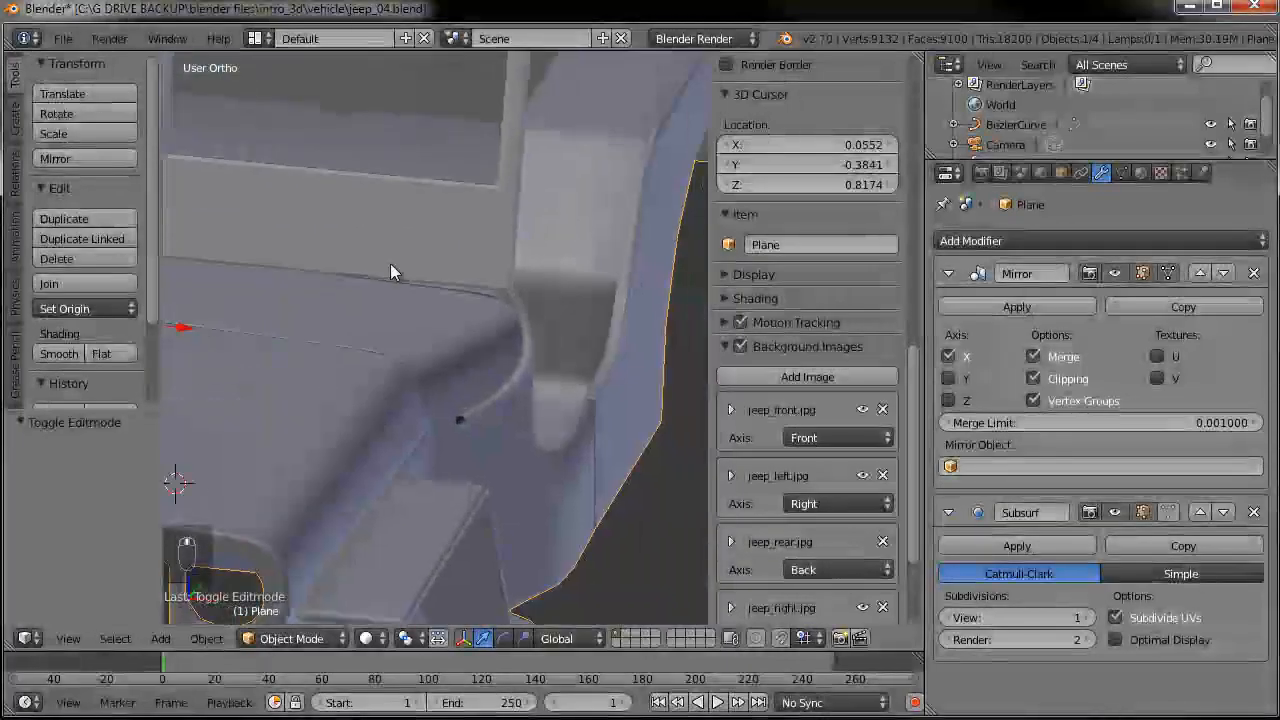
pyautogui.scroll(2, 505, 305)
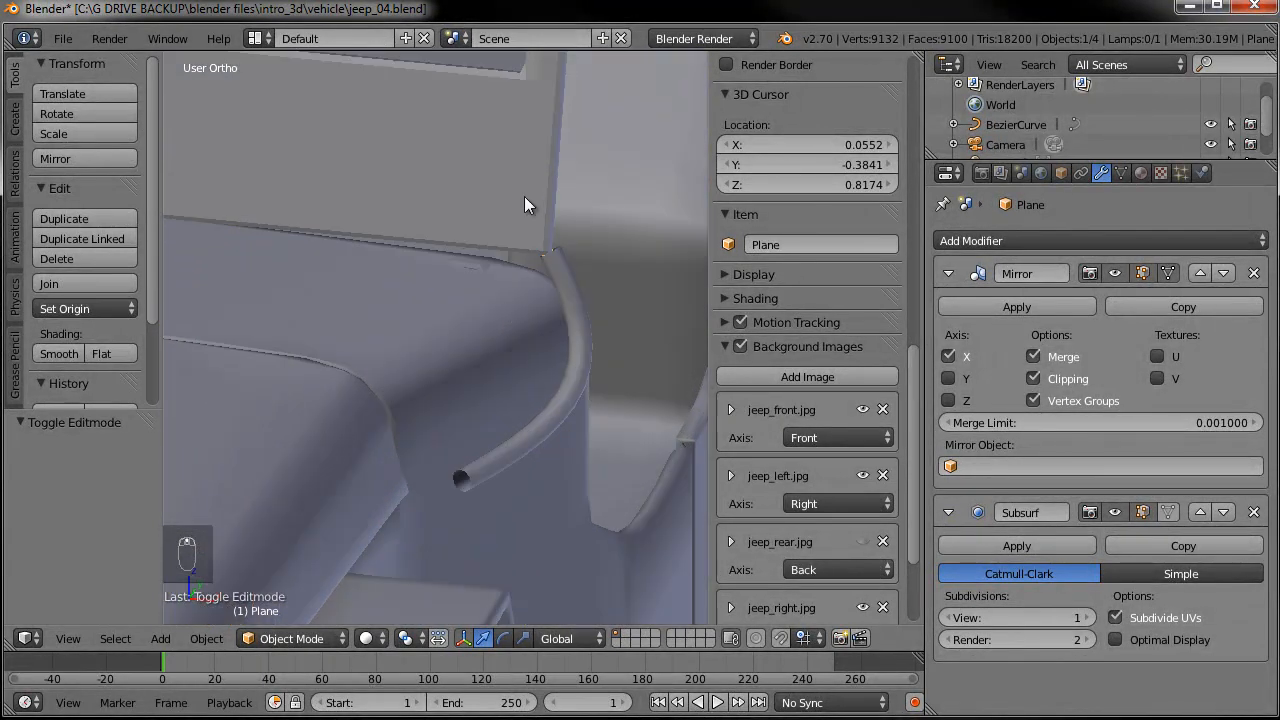
pyautogui.moveTo(628, 313); pyautogui.dragTo(433, 278, button='middle')
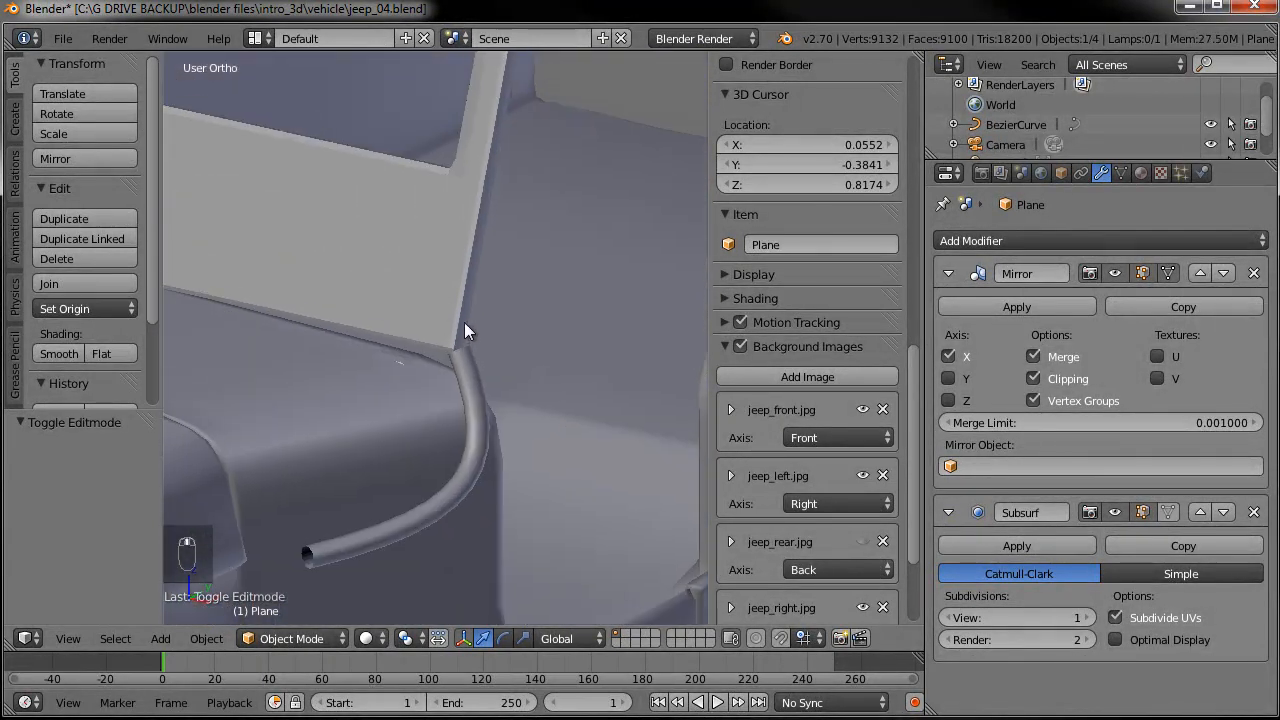
pyautogui.press('Tab')
pyautogui.press('Tab')
pyautogui.rightClick(470, 385)
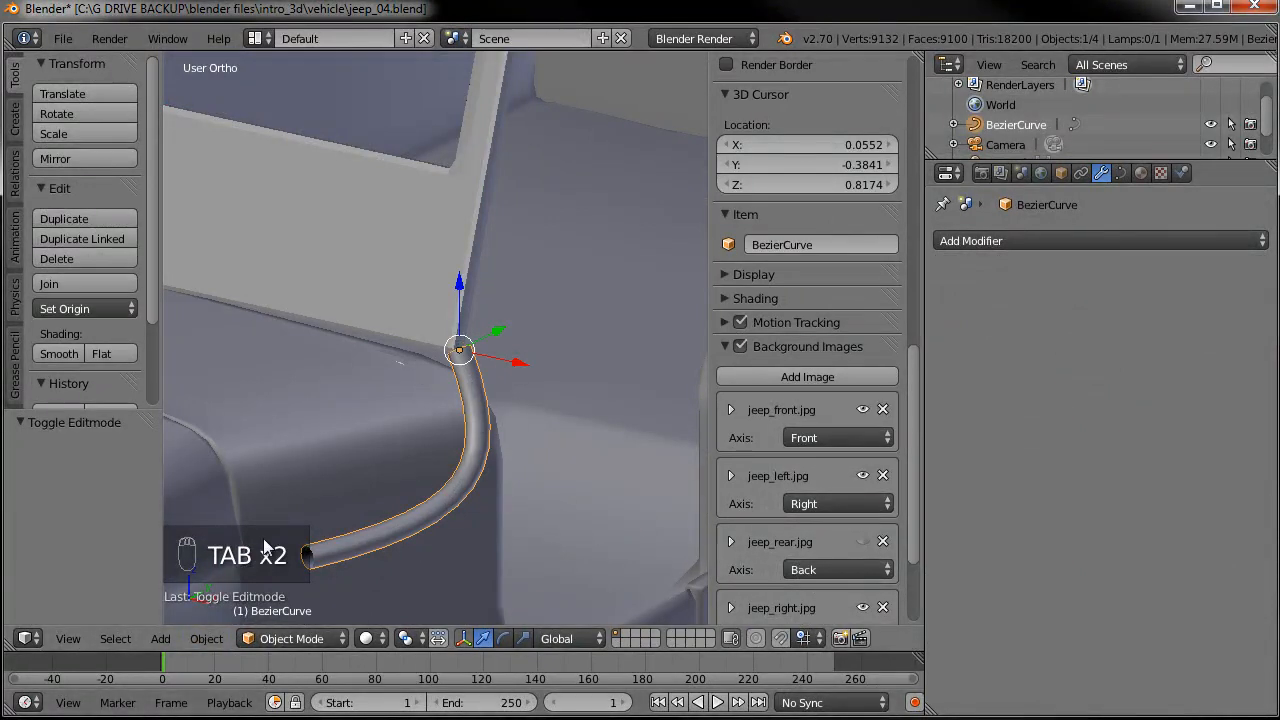
pyautogui.click(207, 639)
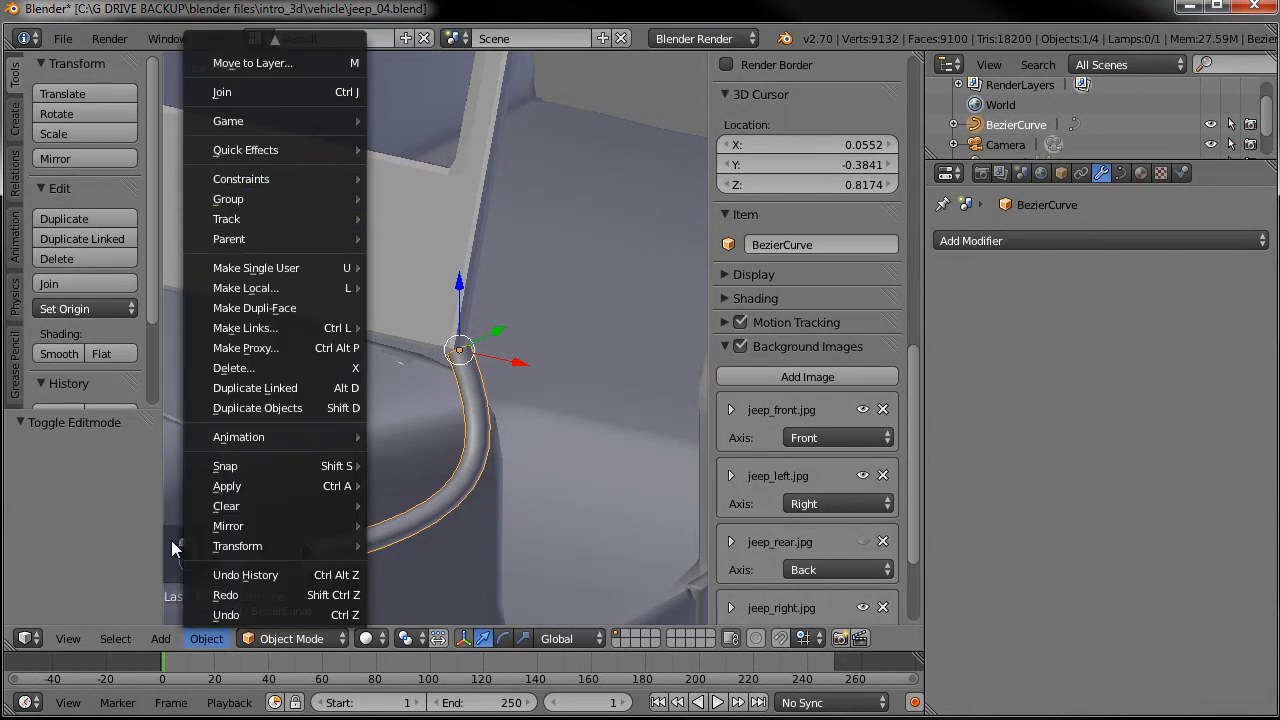
pyautogui.click(205, 638)
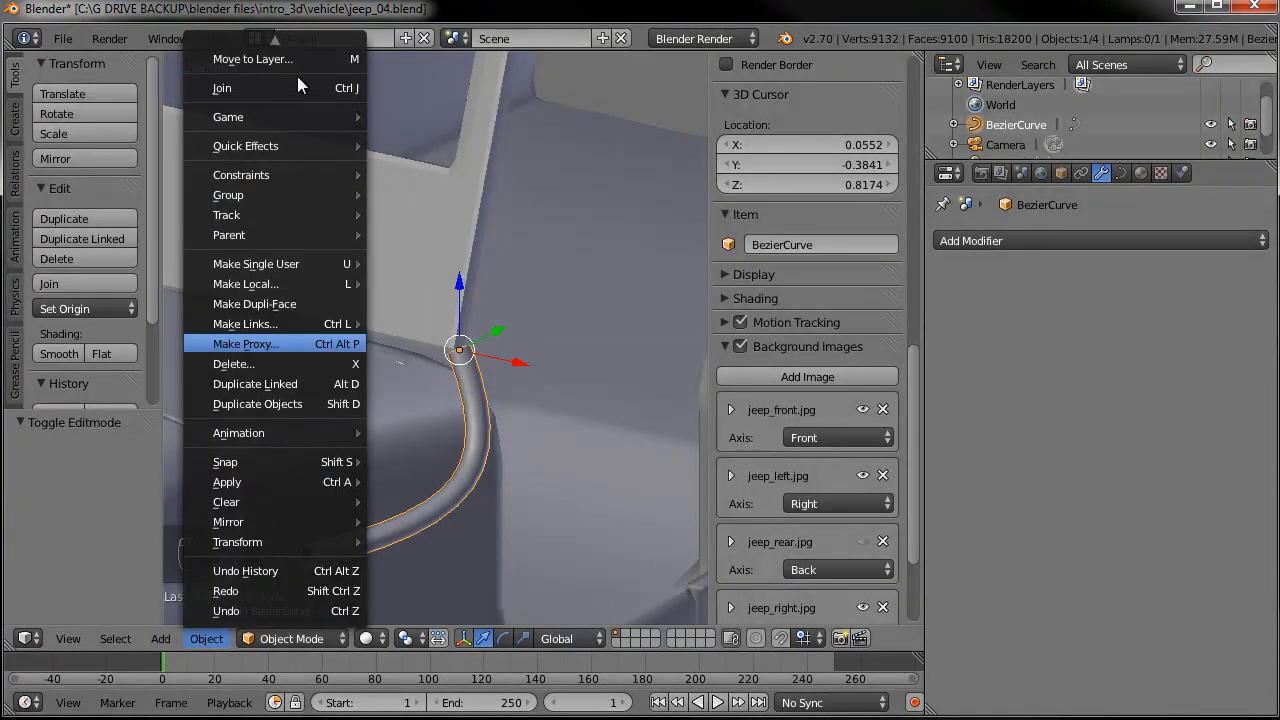
pyautogui.moveTo(285, 48)
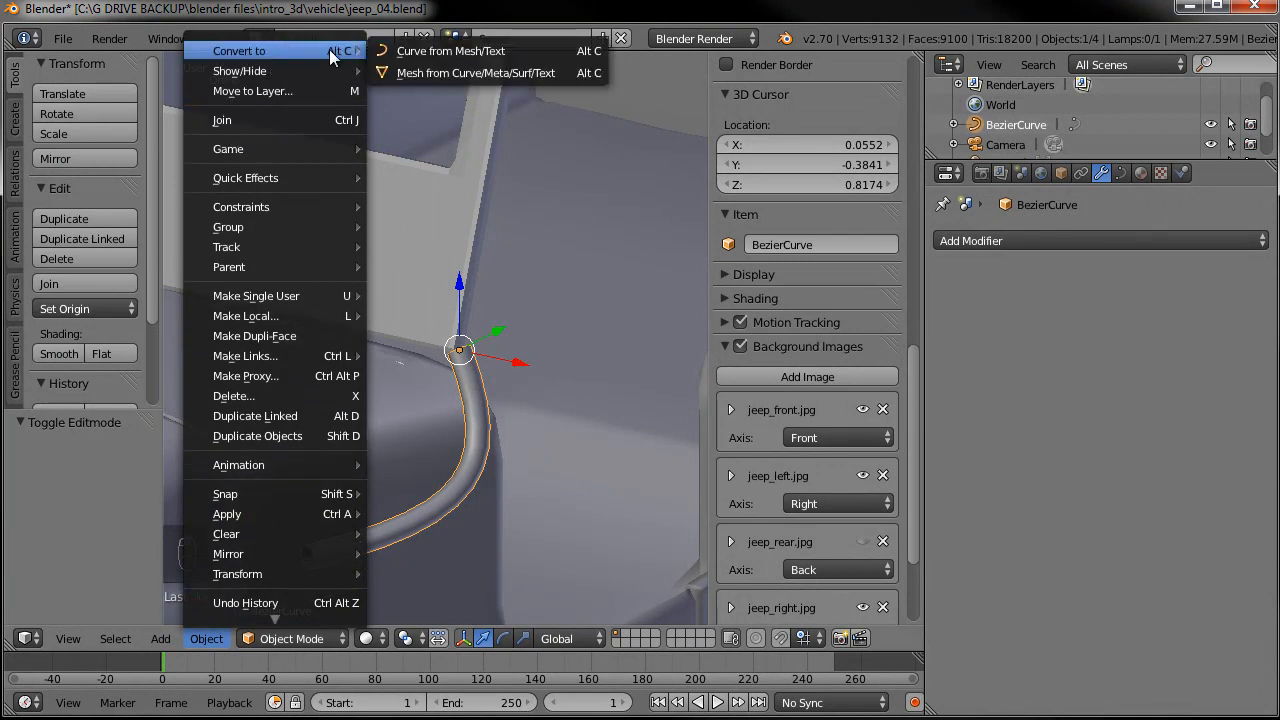
pyautogui.click(445, 72)
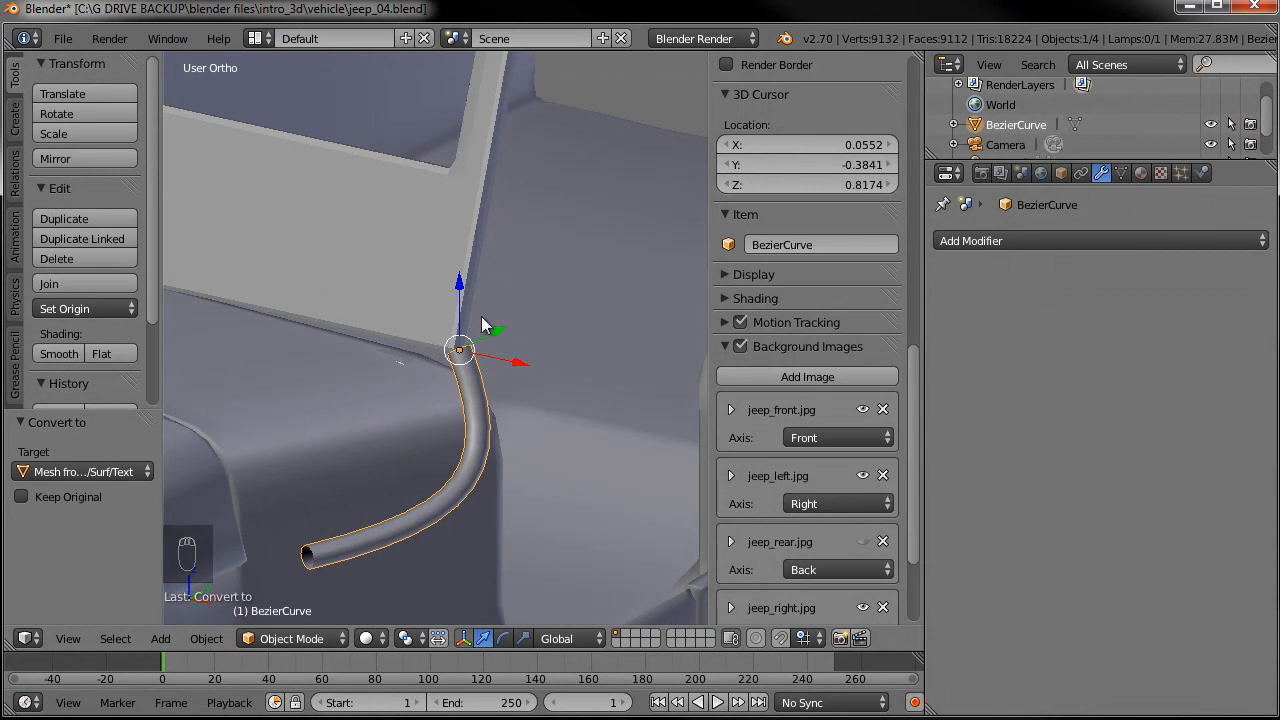
# - Inspect the converted bracket's mesh topology in Edit Mode and return to Object Mode
pyautogui.press('Tab')
pyautogui.moveTo(499, 402); pyautogui.dragTo(531, 368, button='middle')
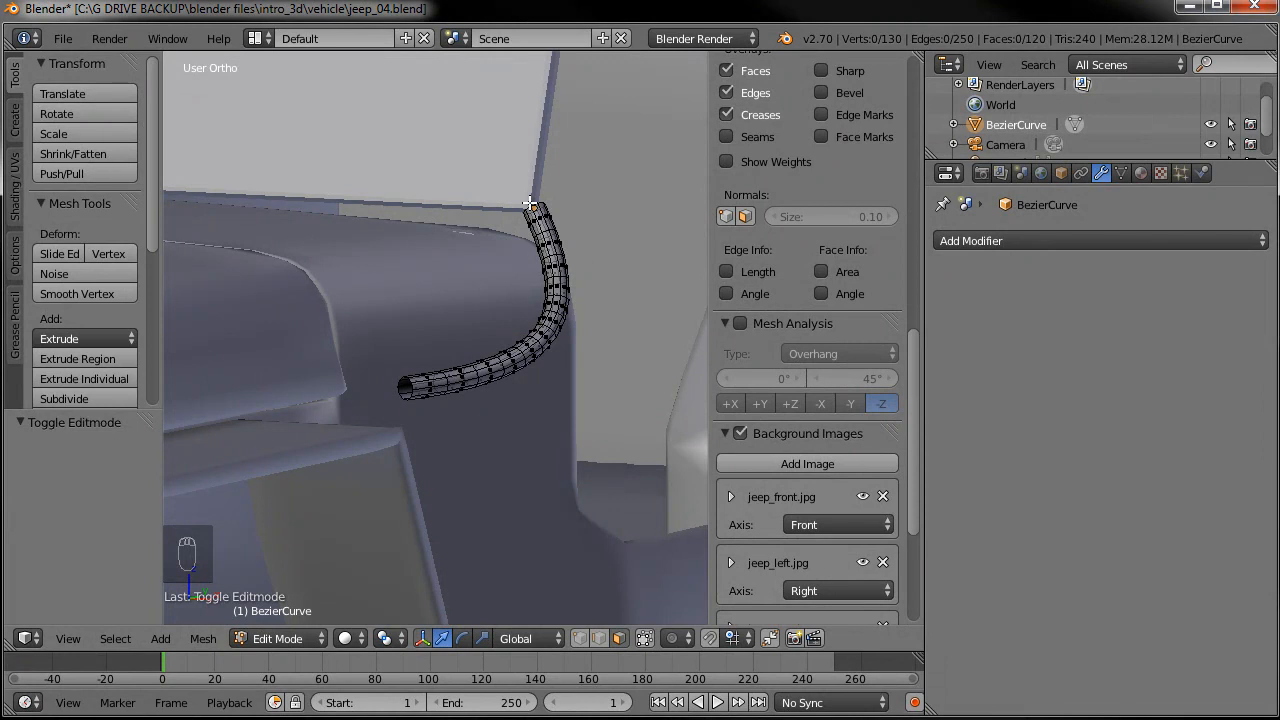
pyautogui.moveTo(547, 259); pyautogui.dragTo(553, 313, button='middle')
pyautogui.press('Tab')
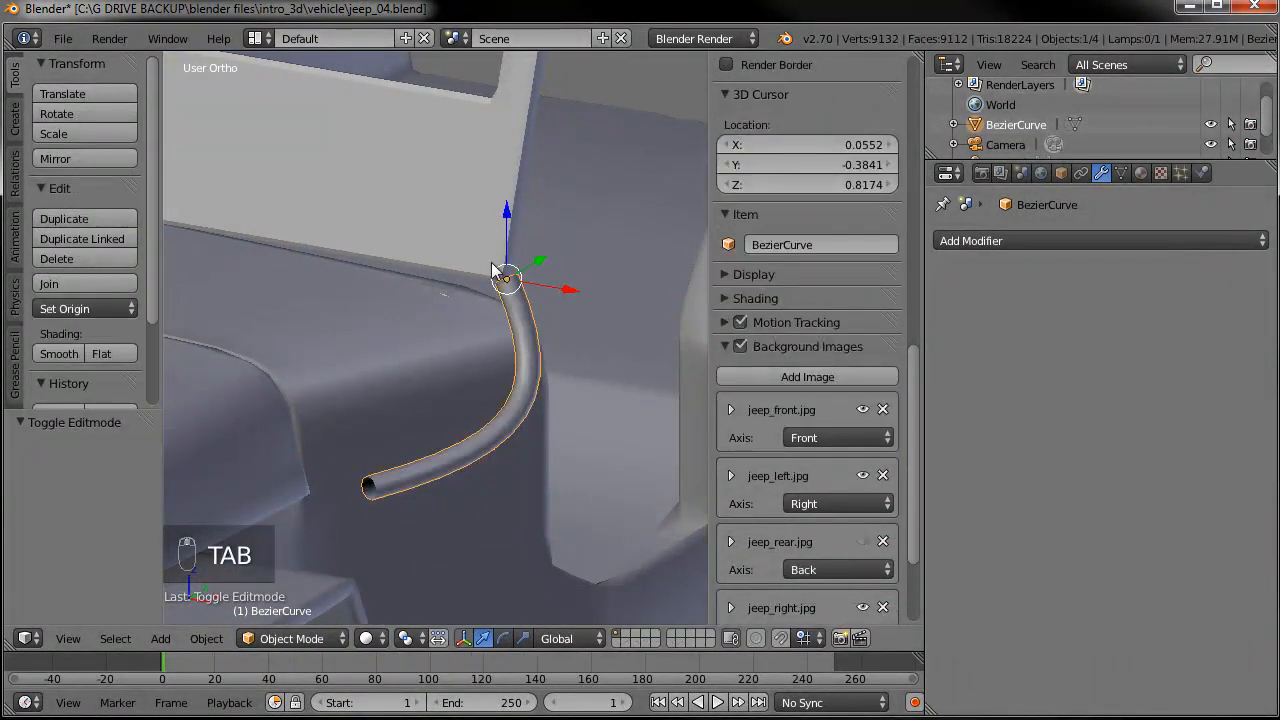
# - Select the tubular bracket together with the jeep body and join them into one object
pyautogui.rightClick(435, 220)
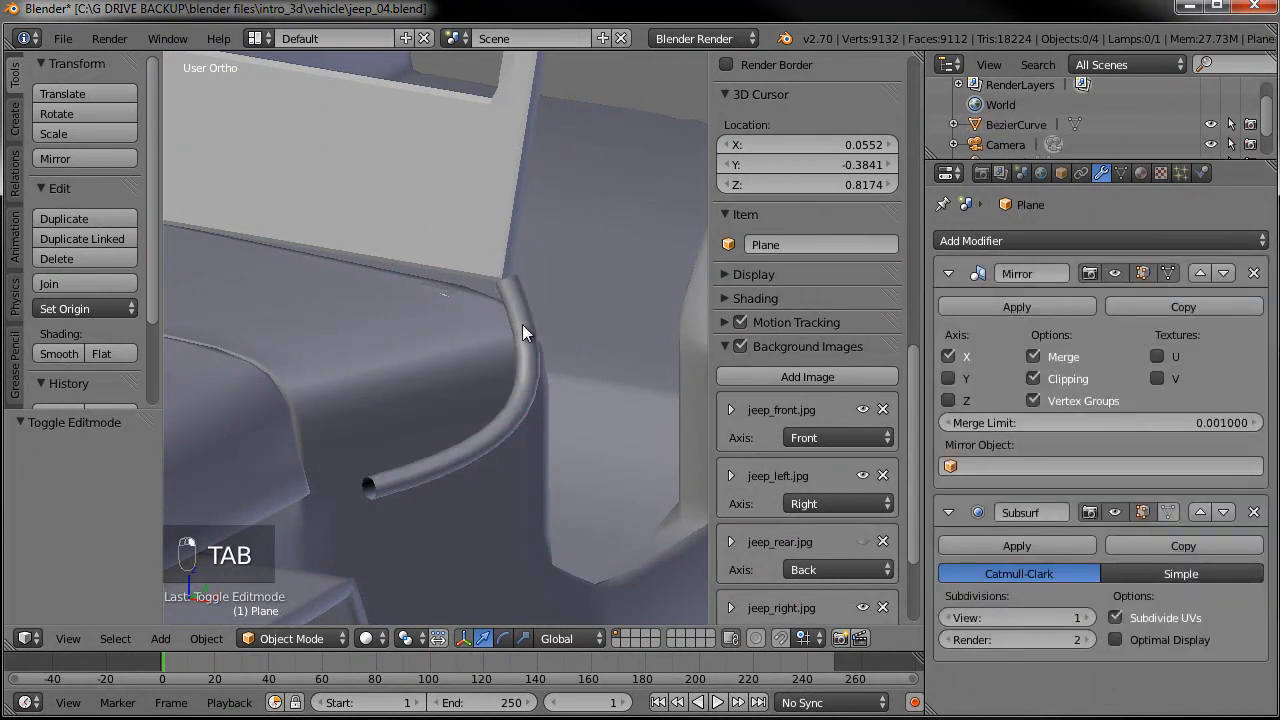
pyautogui.rightClick(518, 318)
pyautogui.keyDown('shift'); pyautogui.rightClick(445, 252); pyautogui.keyUp('shift')
pyautogui.scroll(-4, 445, 252)
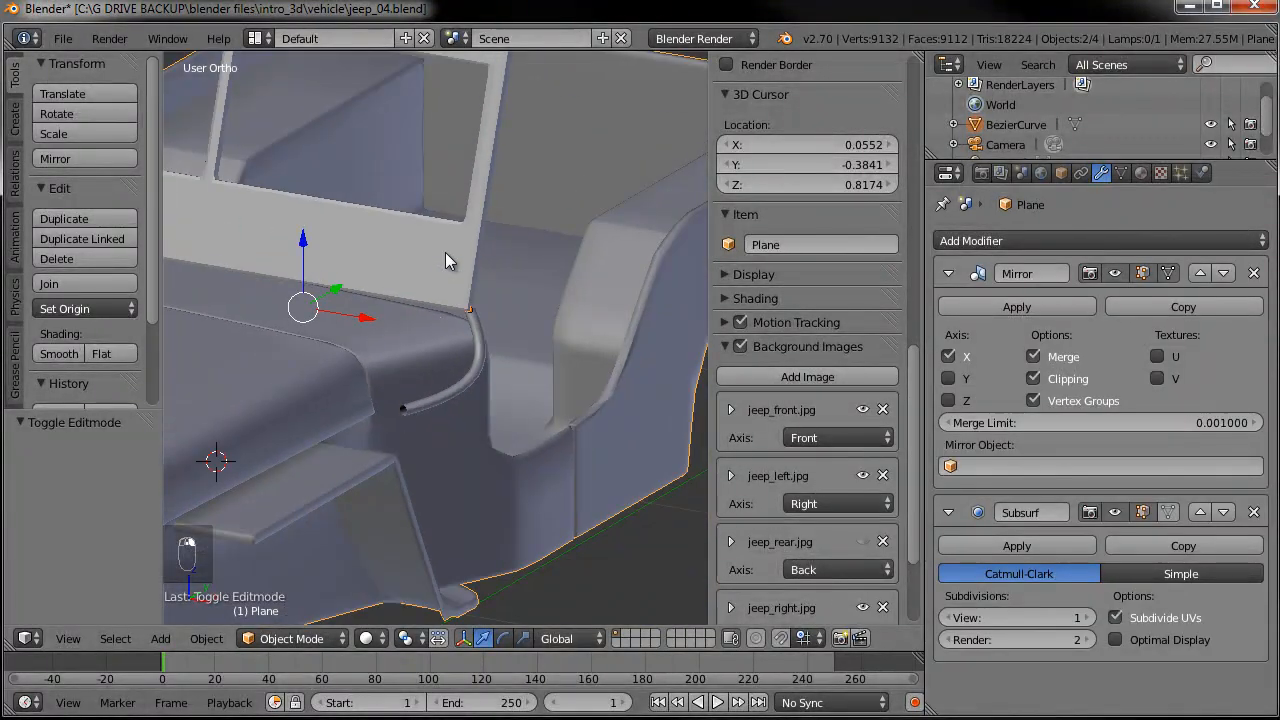
pyautogui.hotkey('ctrl', 'j')
pyautogui.scroll(-5, 445, 252)
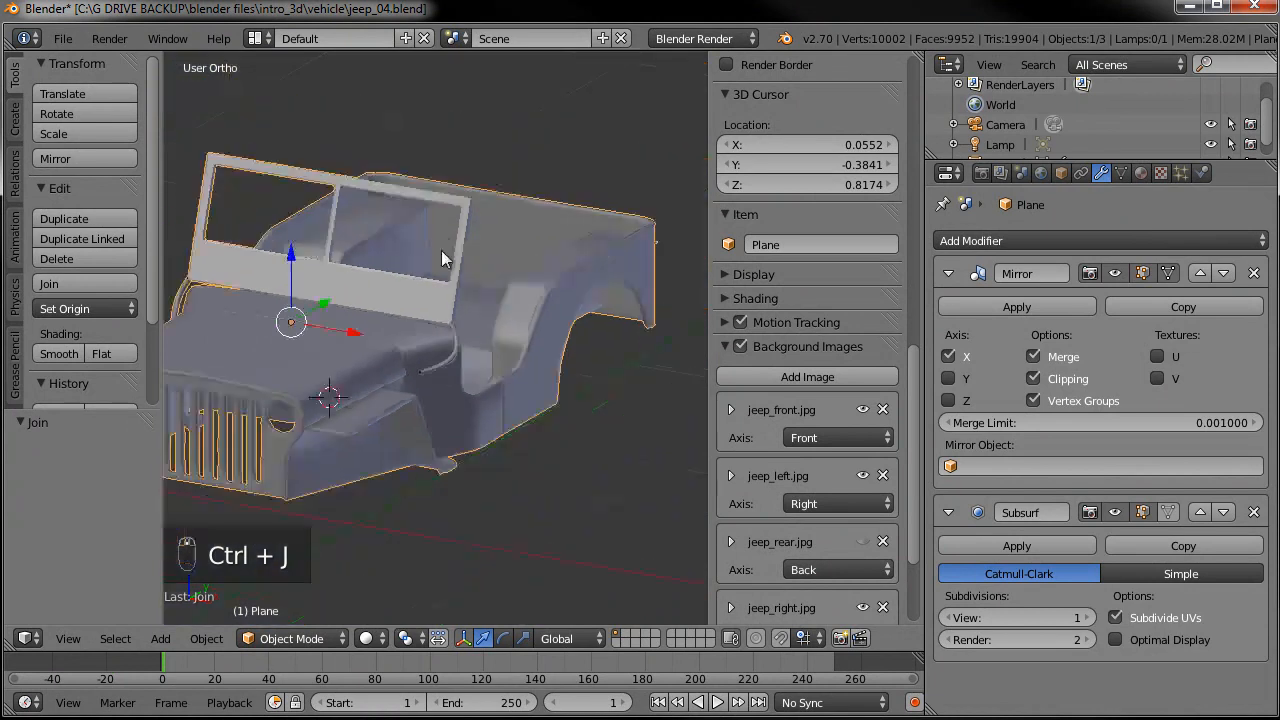
# - Enter Edit Mode on the joined body and switch to vertex selection at the bracket's upper end
pyautogui.scroll(5, 448, 326)
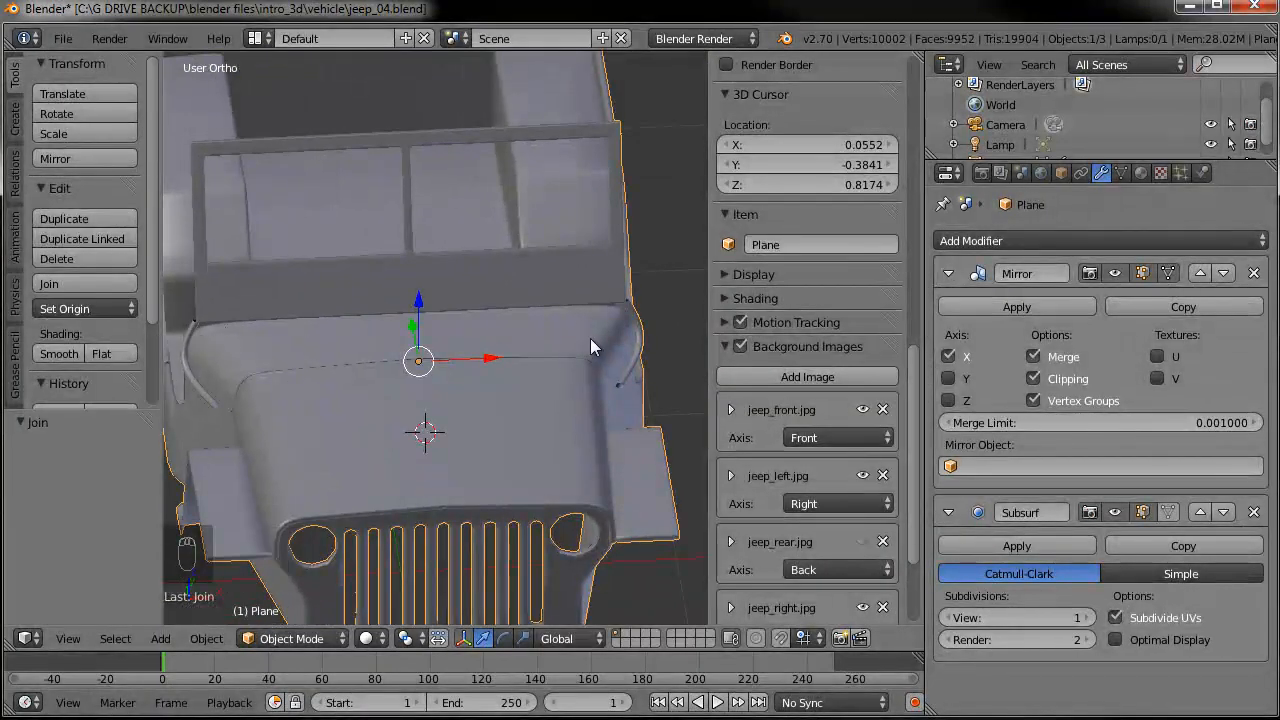
pyautogui.scroll(8, 552, 341)
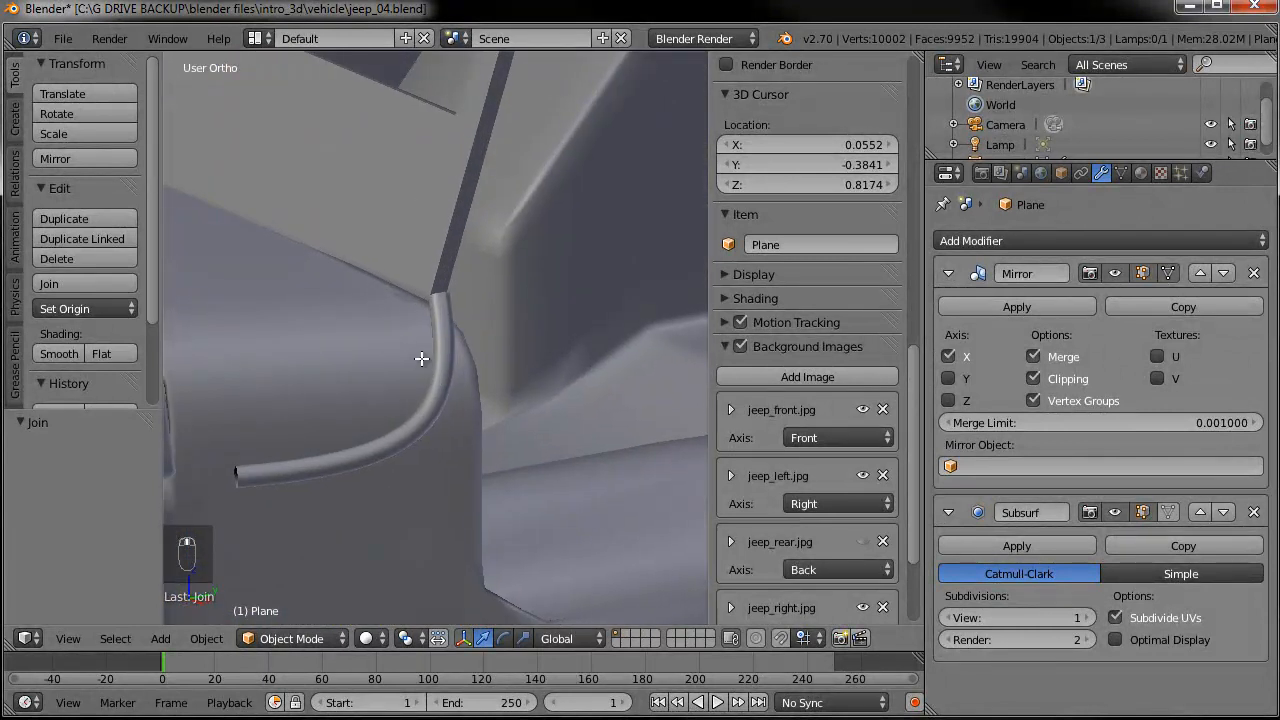
pyautogui.press('Tab')
pyautogui.scroll(6, 420, 361)
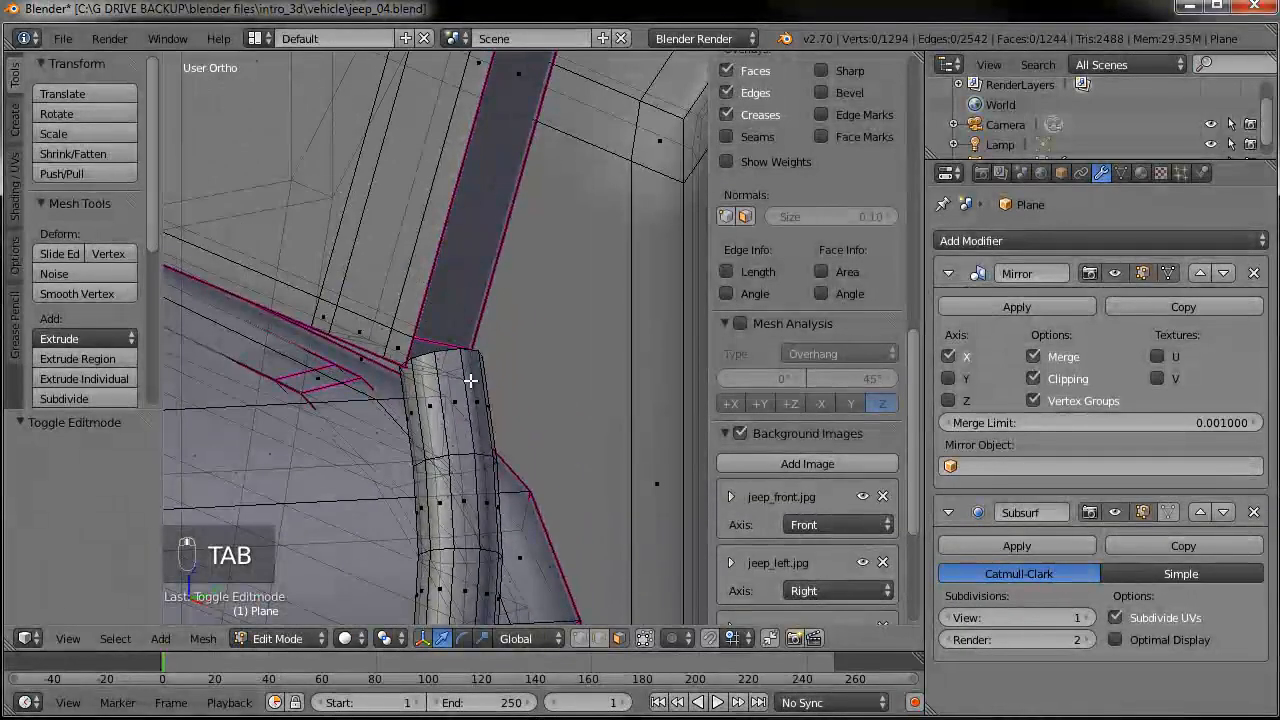
pyautogui.scroll(-2, 448, 295)
pyautogui.click(584, 644)
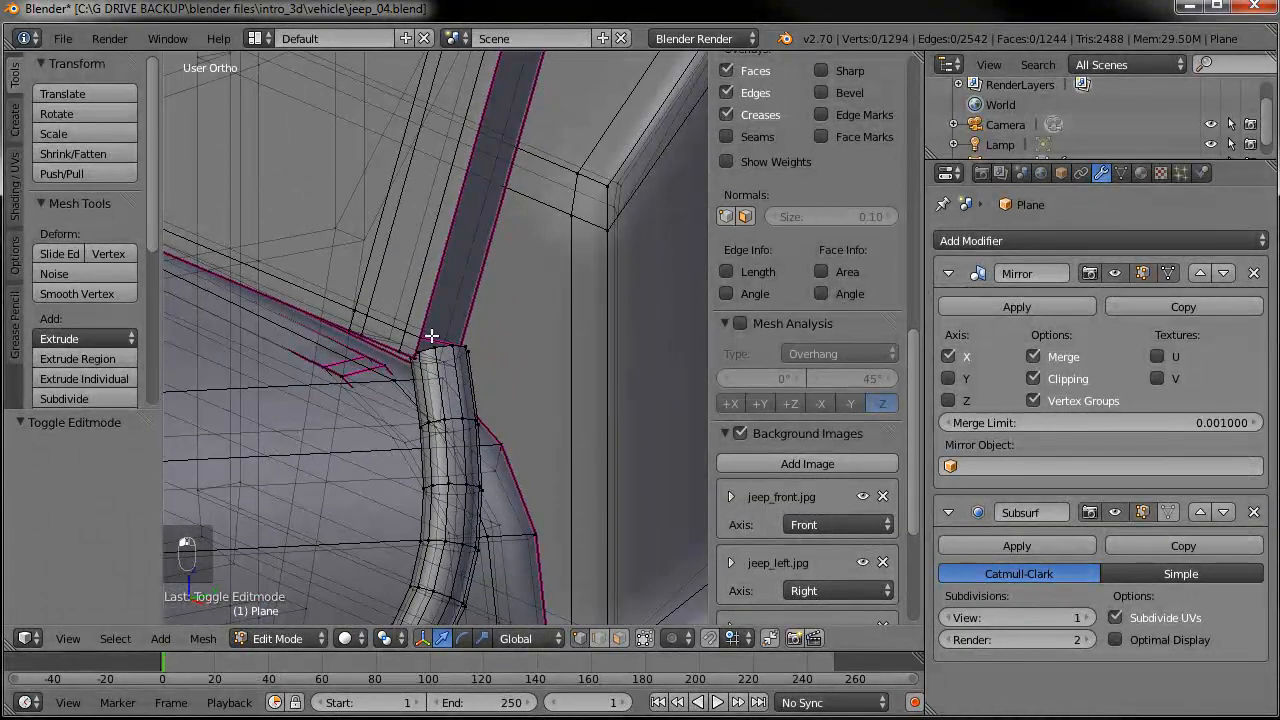
# - Select the two lower outer corner vertices of the windshield's side edge and move them up along the frame, clear of the bracket
pyautogui.rightClick(424, 336)
pyautogui.keyDown('shift'); pyautogui.rightClick(469, 339); pyautogui.keyUp('shift')
pyautogui.moveTo(497, 351)
pyautogui.mouseDown(button='middle')
pyautogui.moveTo(500, 367)
pyautogui.moveTo(509, 337)
pyautogui.mouseUp(button='middle')
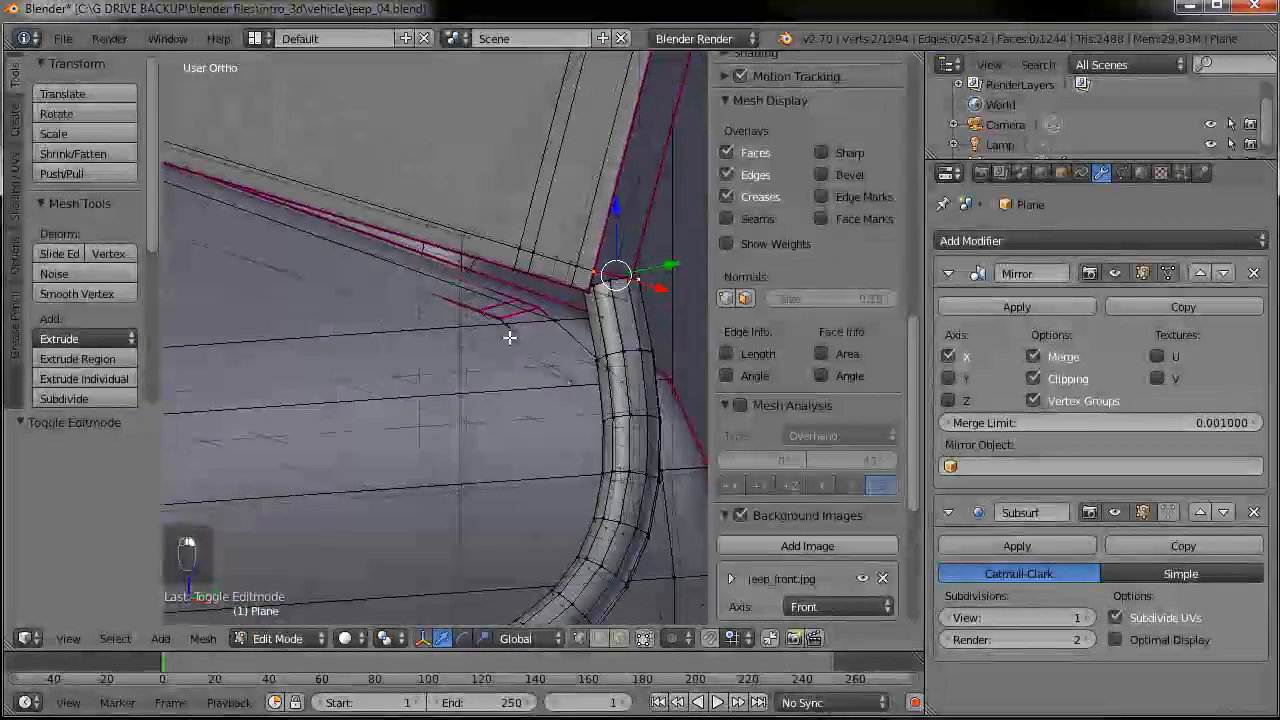
pyautogui.press('g')
pyautogui.rightClick(631, 203)
pyautogui.moveTo(634, 208); pyautogui.dragTo(567, 334, button='middle')
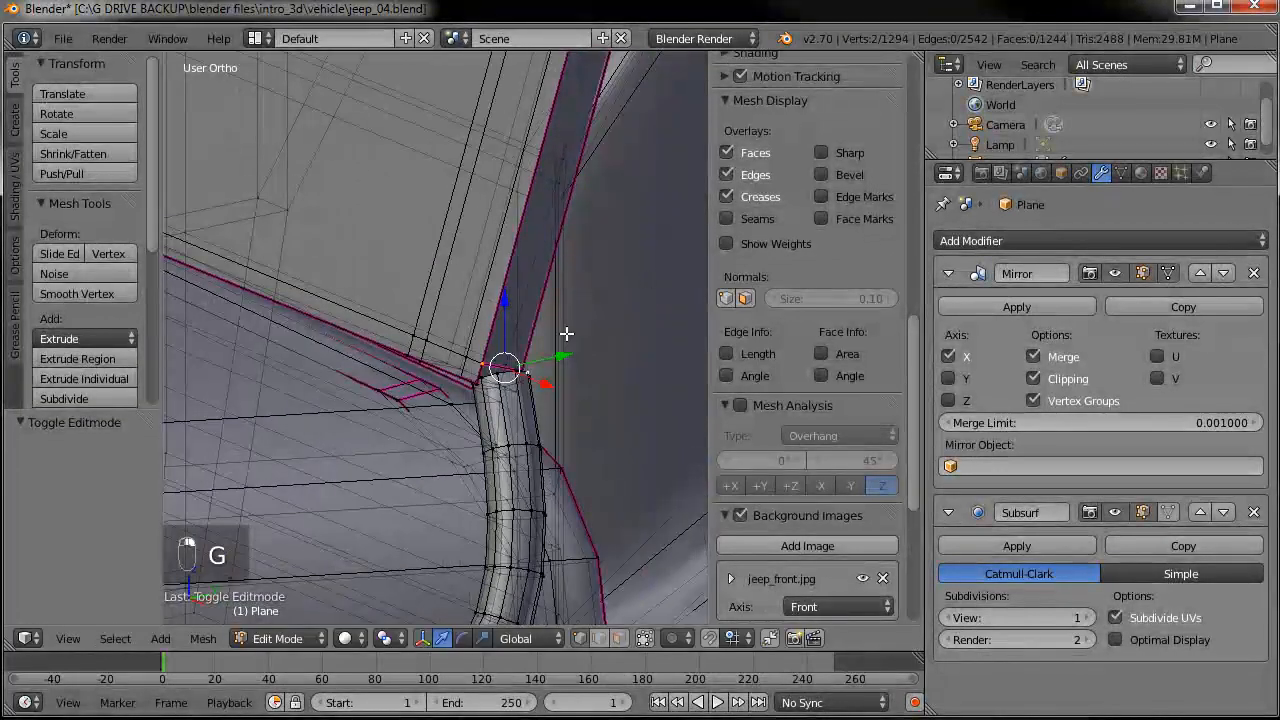
pyautogui.keyDown('shift'); pyautogui.rightClick(488, 355); pyautogui.keyUp('shift')
pyautogui.press('g')
pyautogui.press('z')
pyautogui.click(520, 315)
pyautogui.press('g')
pyautogui.click(531, 309)
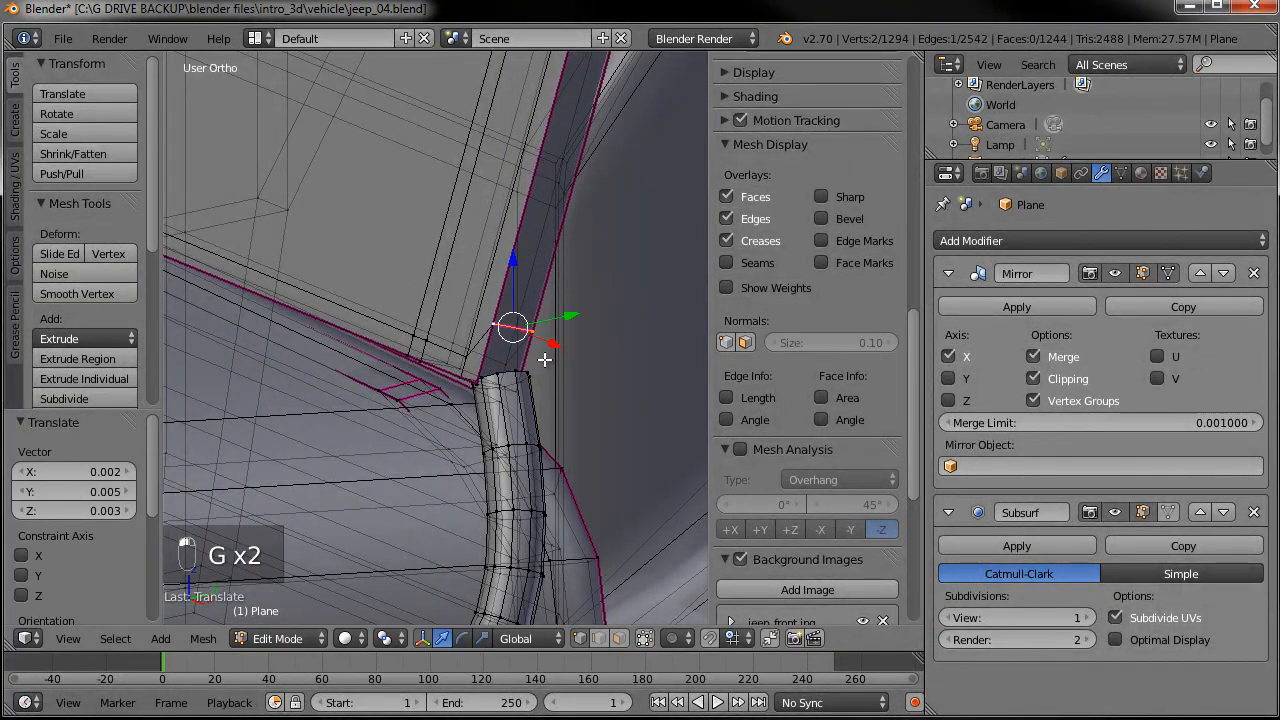
# - Check the vertex count of the bracket's open end loop and examine the windshield's lower outer corner from several angles
pyautogui.keyDown('shift'); pyautogui.moveTo(545, 359); pyautogui.dragTo(466, 366, button='middle'); pyautogui.keyUp('shift')
pyautogui.scroll(3, 457, 371)
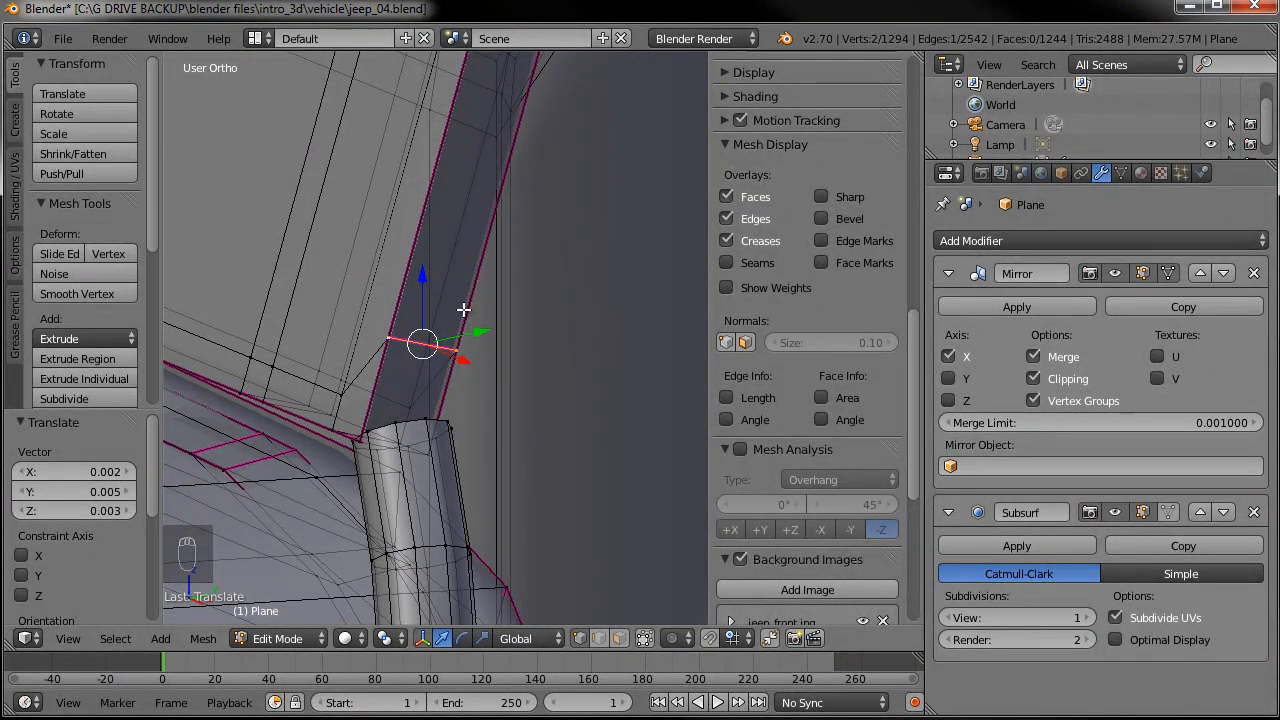
pyautogui.keyDown('alt'); pyautogui.rightClick(442, 434); pyautogui.keyUp('alt')
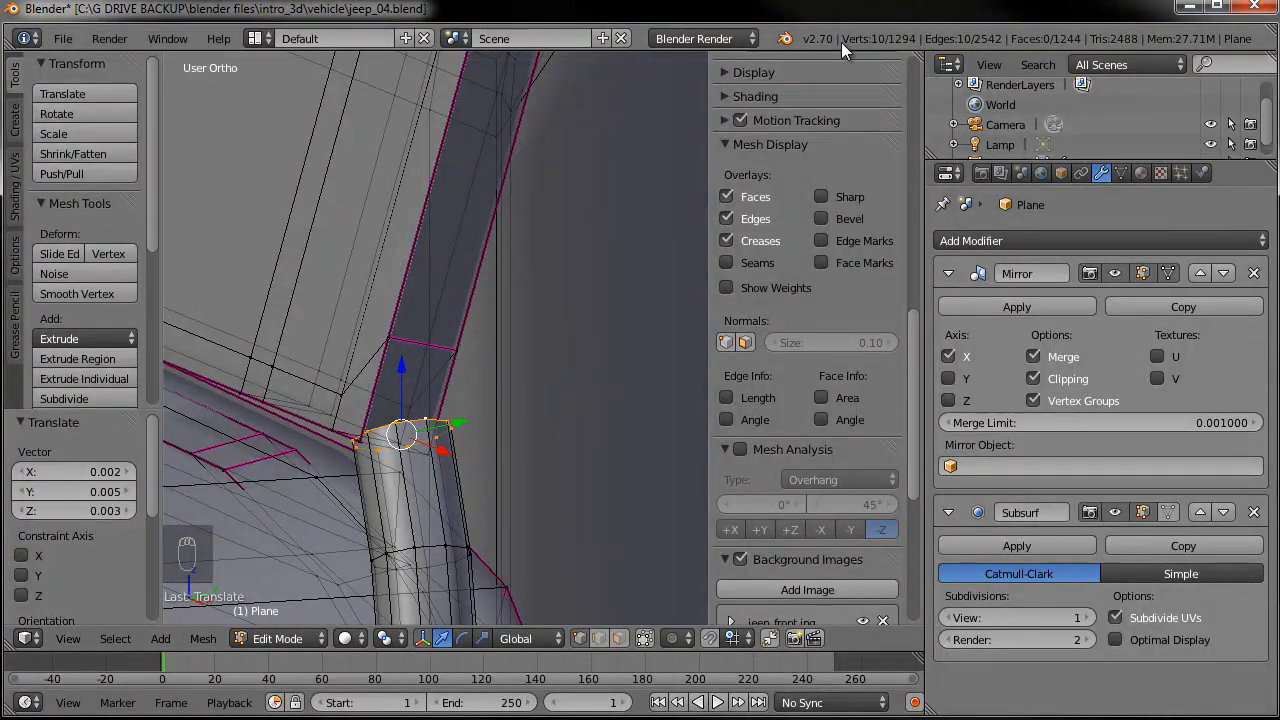
pyautogui.rightClick(394, 337)
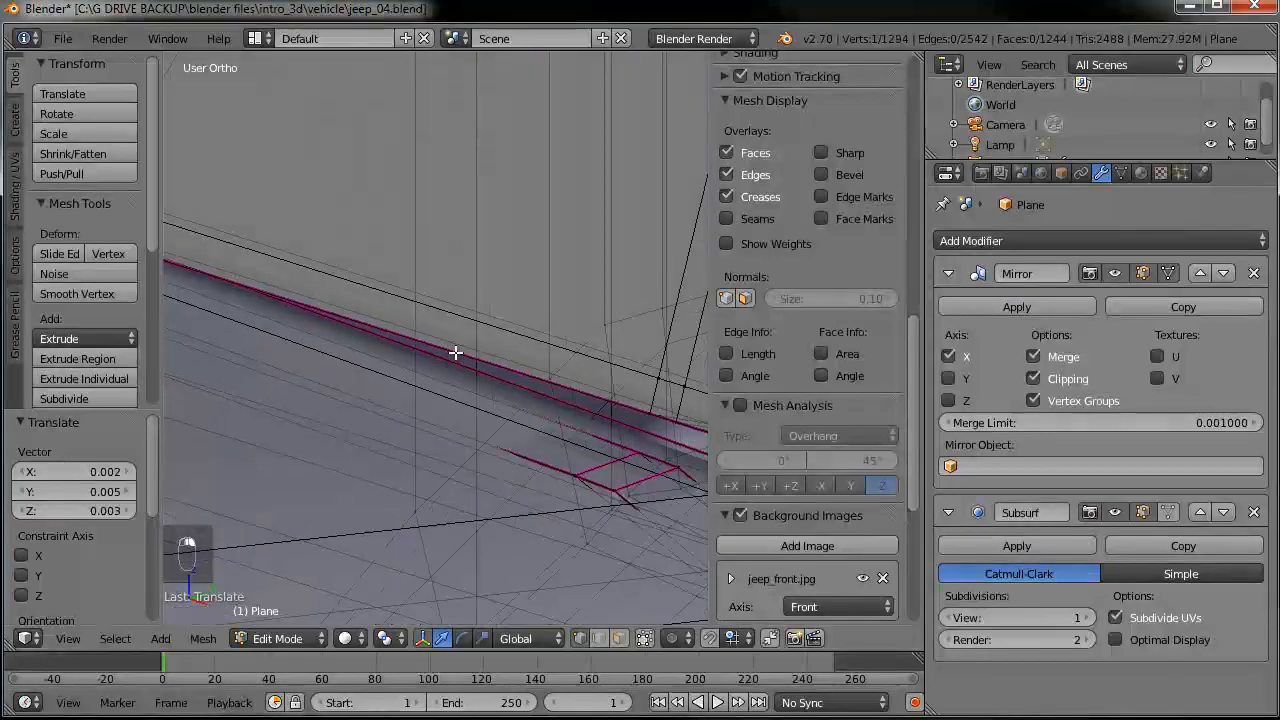
pyautogui.press('KP_Decimal')
pyautogui.moveTo(402, 358)
pyautogui.mouseDown(button='middle')
pyautogui.moveTo(420, 400)
pyautogui.moveTo(382, 350)
pyautogui.mouseUp(button='middle')
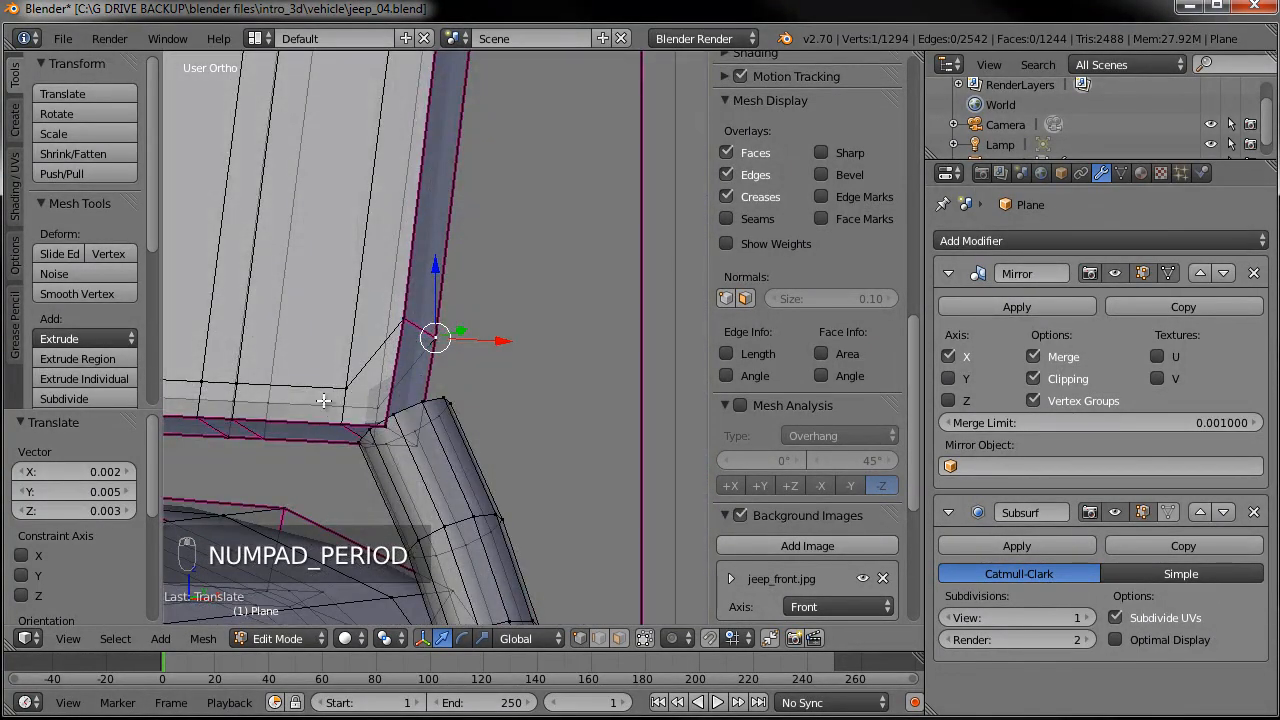
pyautogui.moveTo(320, 433); pyautogui.dragTo(583, 420, button='middle')
pyautogui.moveTo(474, 377); pyautogui.dragTo(591, 414, button='middle')
pyautogui.press('KP_Decimal')
pyautogui.moveTo(453, 354); pyautogui.dragTo(523, 333, button='middle')
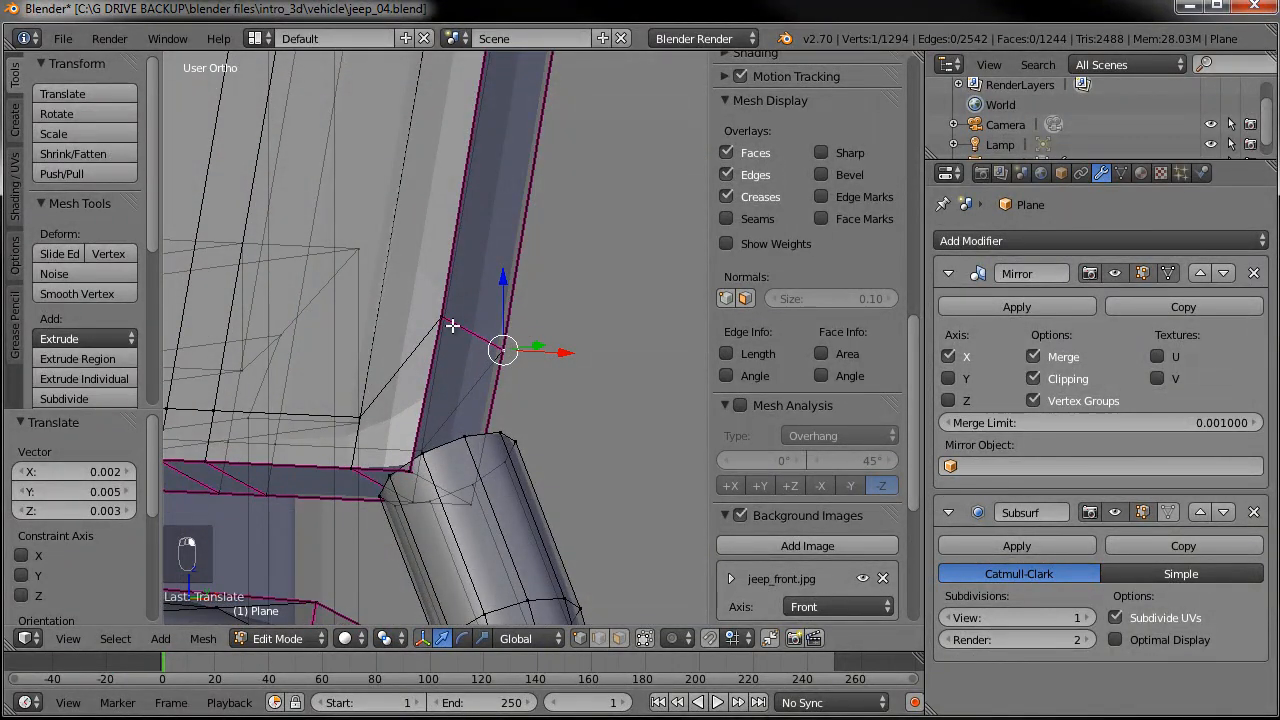
# - Select the vertices outlining the windshield's lower corner on front and back to compare their count with the bracket's end loop
pyautogui.keyDown('shift'); pyautogui.rightClick(371, 409); pyautogui.keyUp('shift')
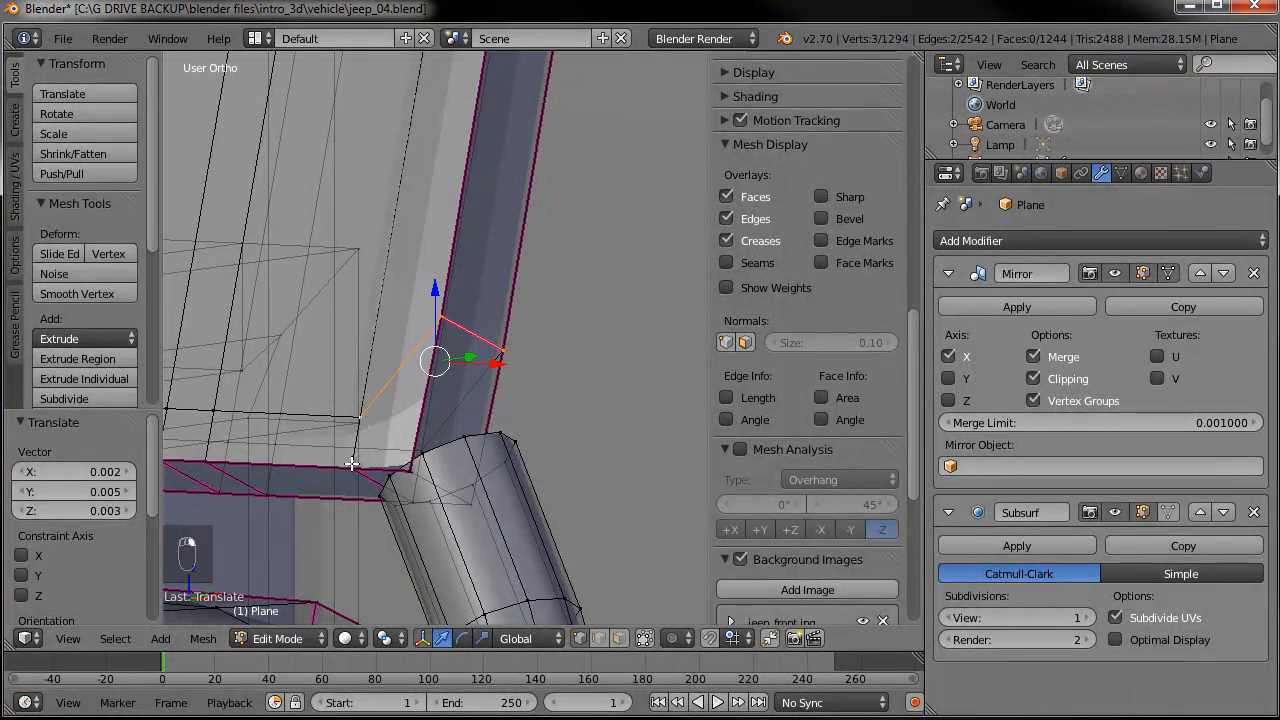
pyautogui.moveTo(579, 454); pyautogui.dragTo(460, 462, button='middle')
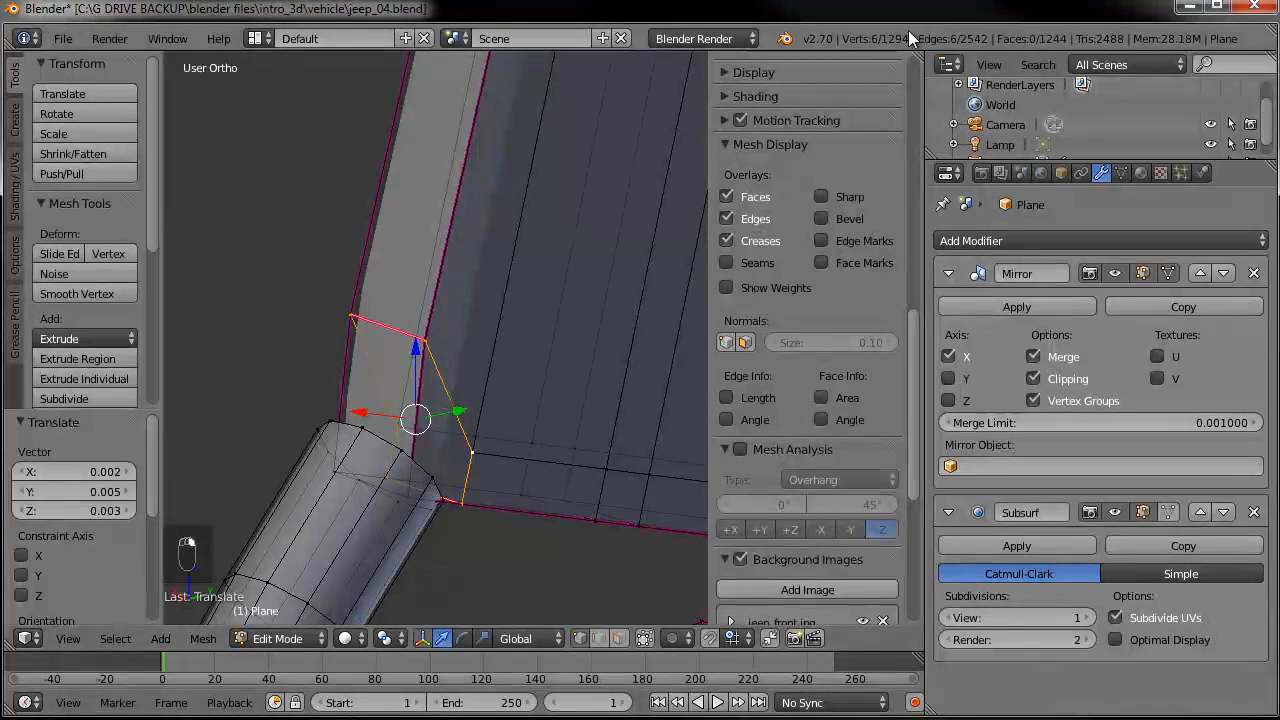
pyautogui.moveTo(282, 341); pyautogui.dragTo(355, 417, button='middle')
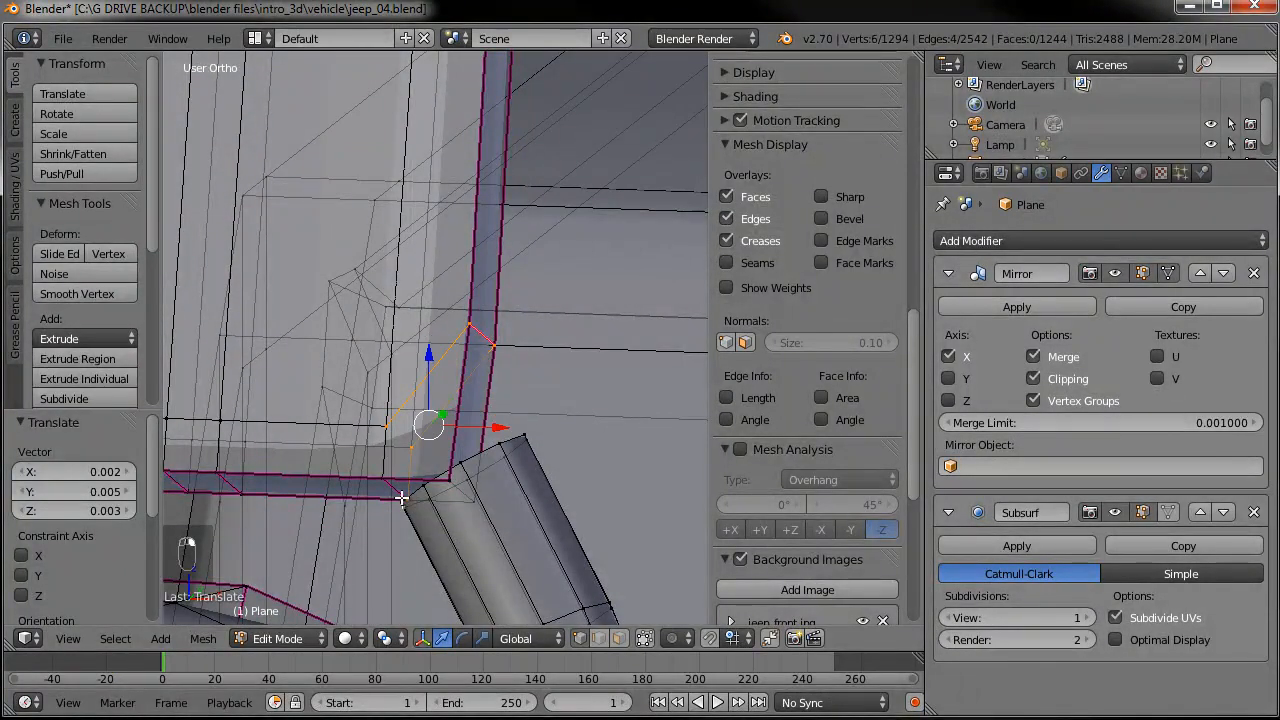
pyautogui.hotkey('ctrl', 'z')
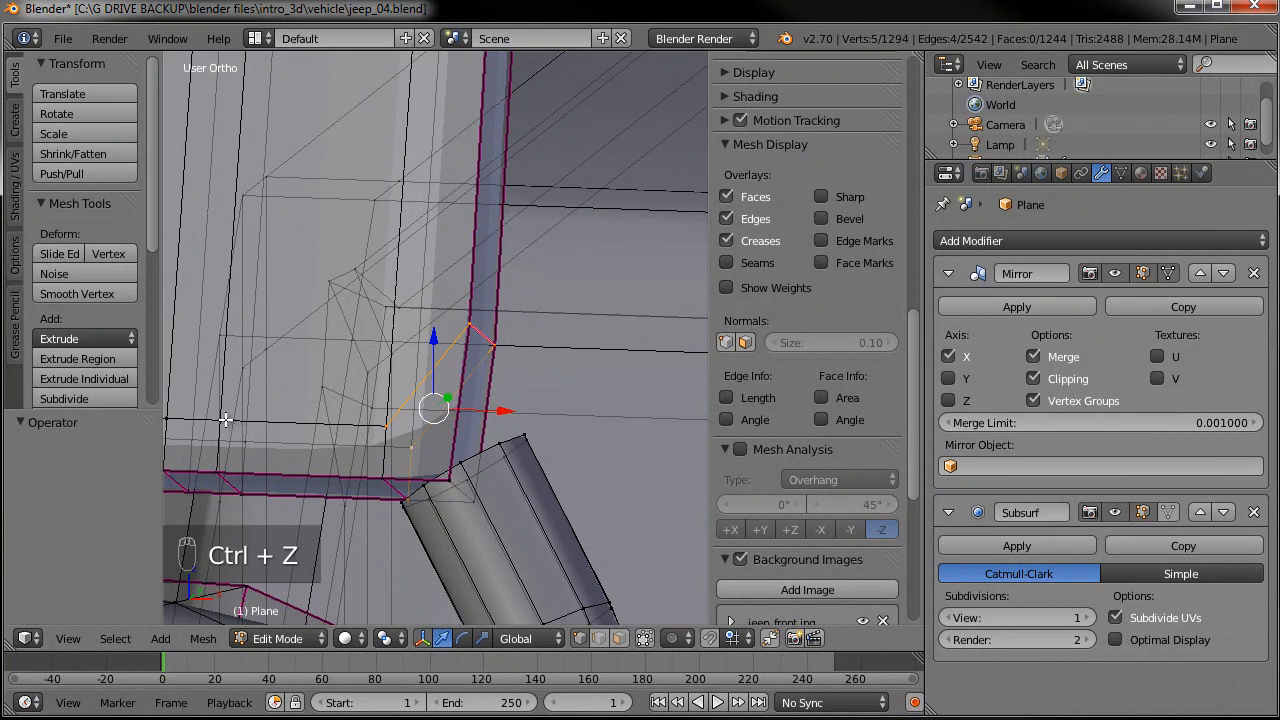
pyautogui.moveTo(224, 420); pyautogui.dragTo(328, 421, button='middle')
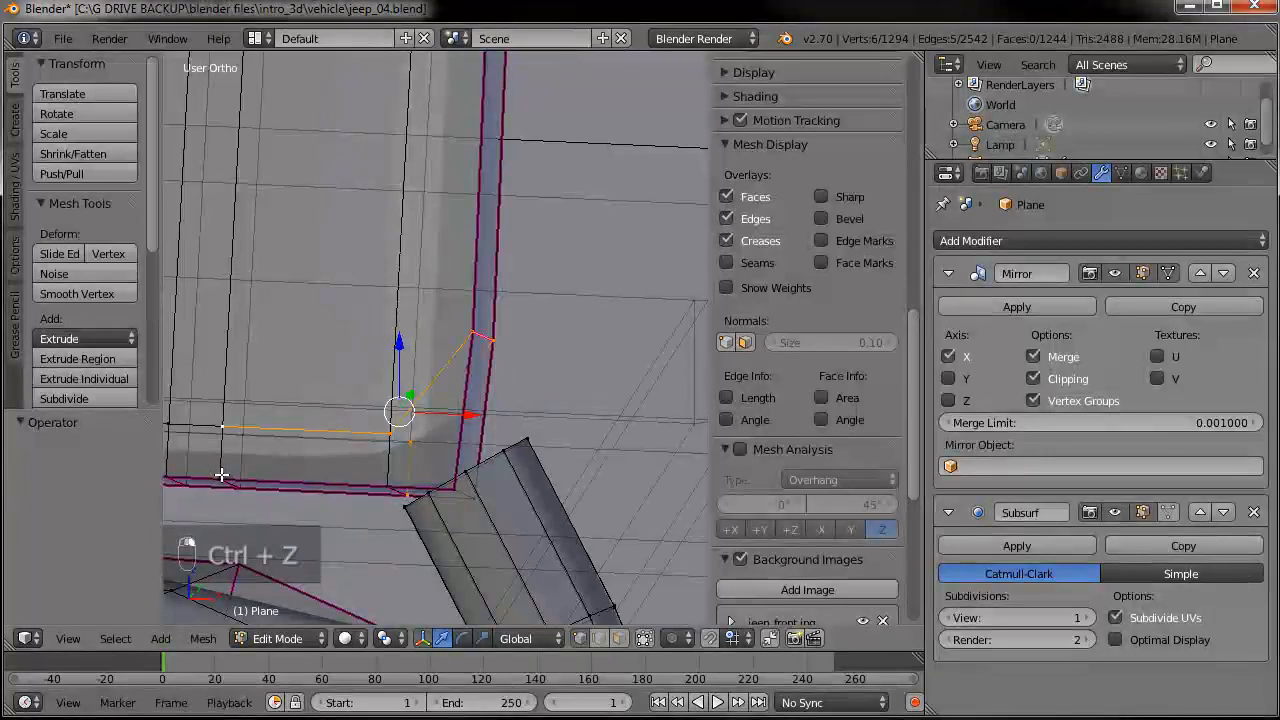
pyautogui.moveTo(481, 453); pyautogui.dragTo(409, 463, button='middle')
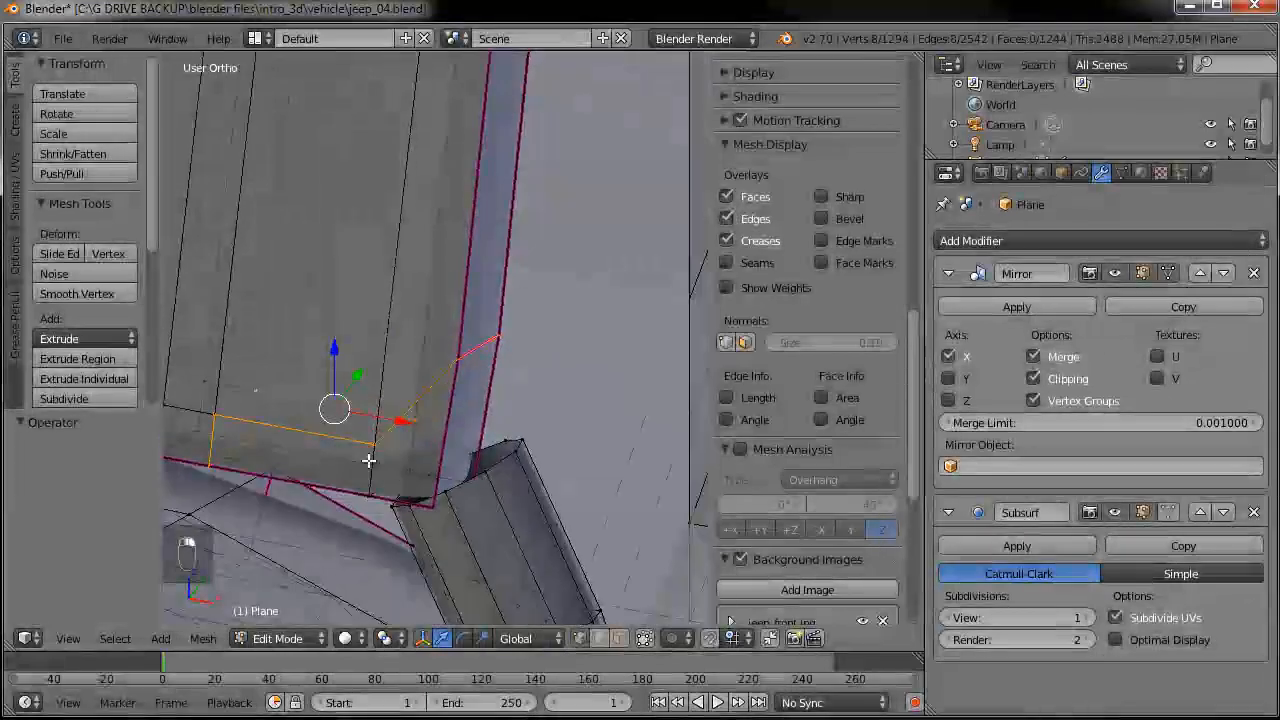
pyautogui.moveTo(432, 442); pyautogui.dragTo(492, 393, button='middle')
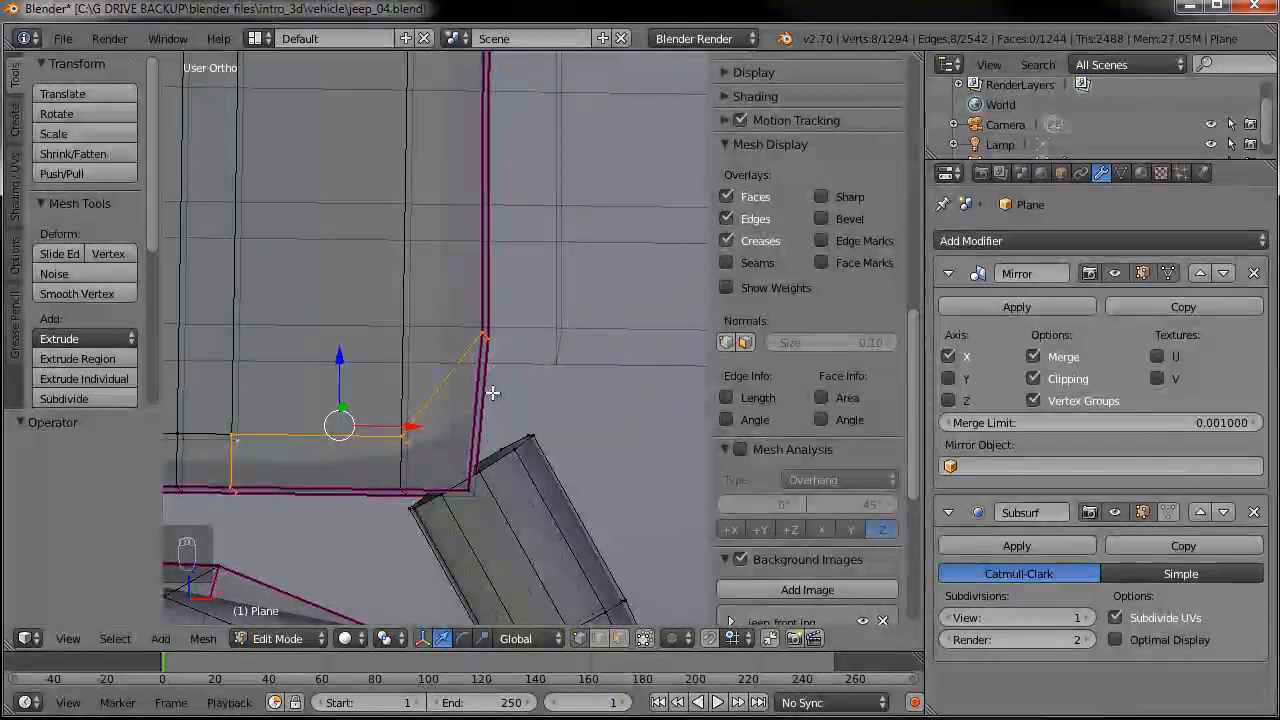
# - Add one vertical loop cut near the windshield panel's outer corner and raise the inner corner vertices 0.011 along Z
pyautogui.hotkey('ctrl', 'r')
pyautogui.click(352, 451)
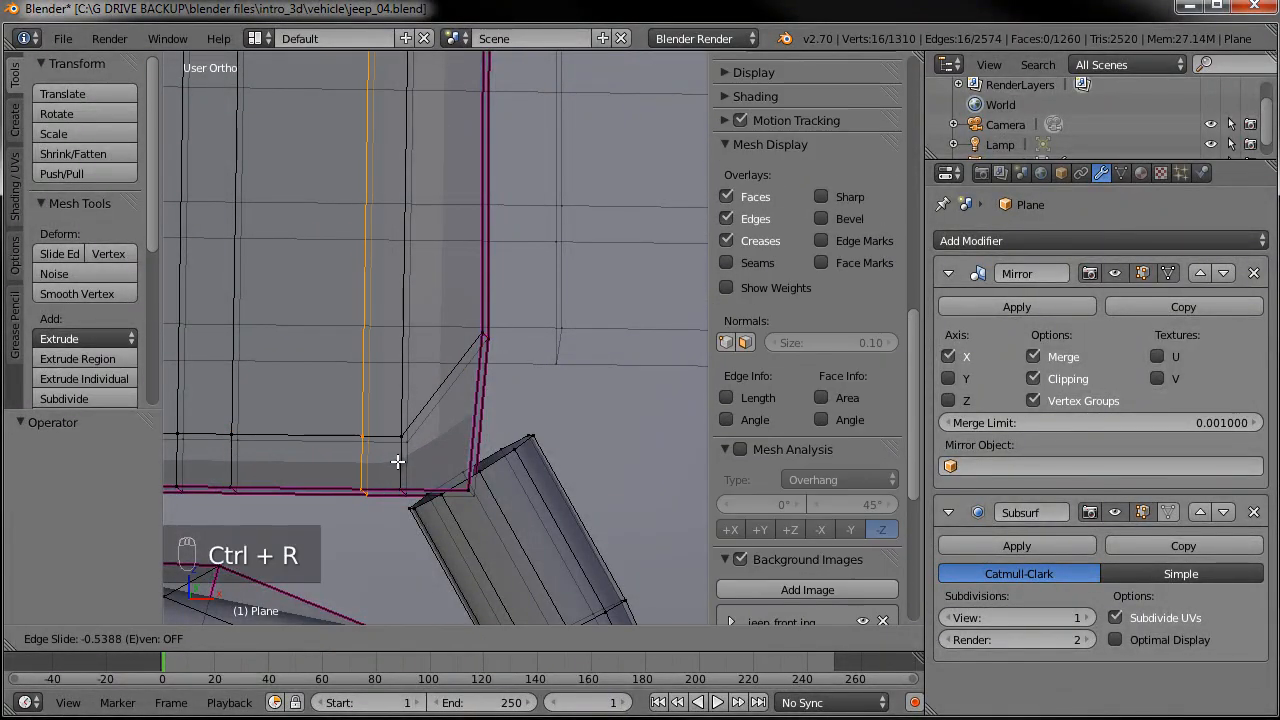
pyautogui.click(383, 462)
pyautogui.rightClick(403, 437)
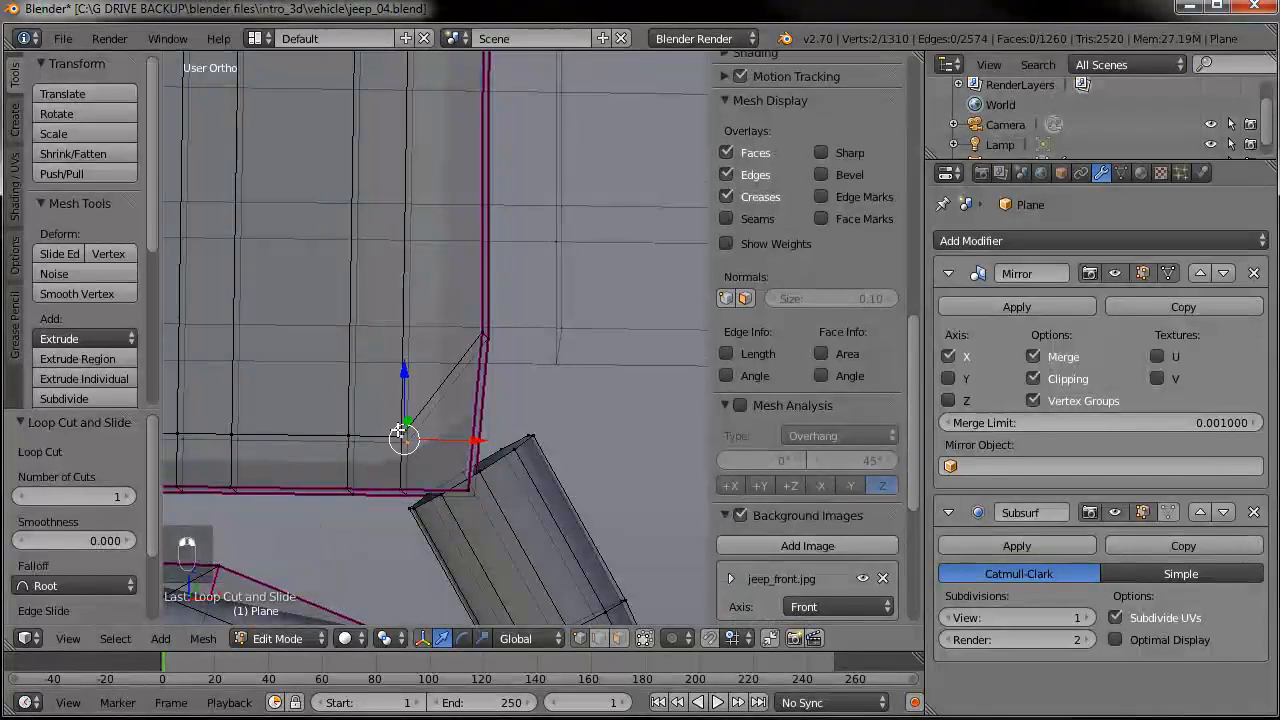
pyautogui.moveTo(406, 379); pyautogui.dragTo(406, 325)
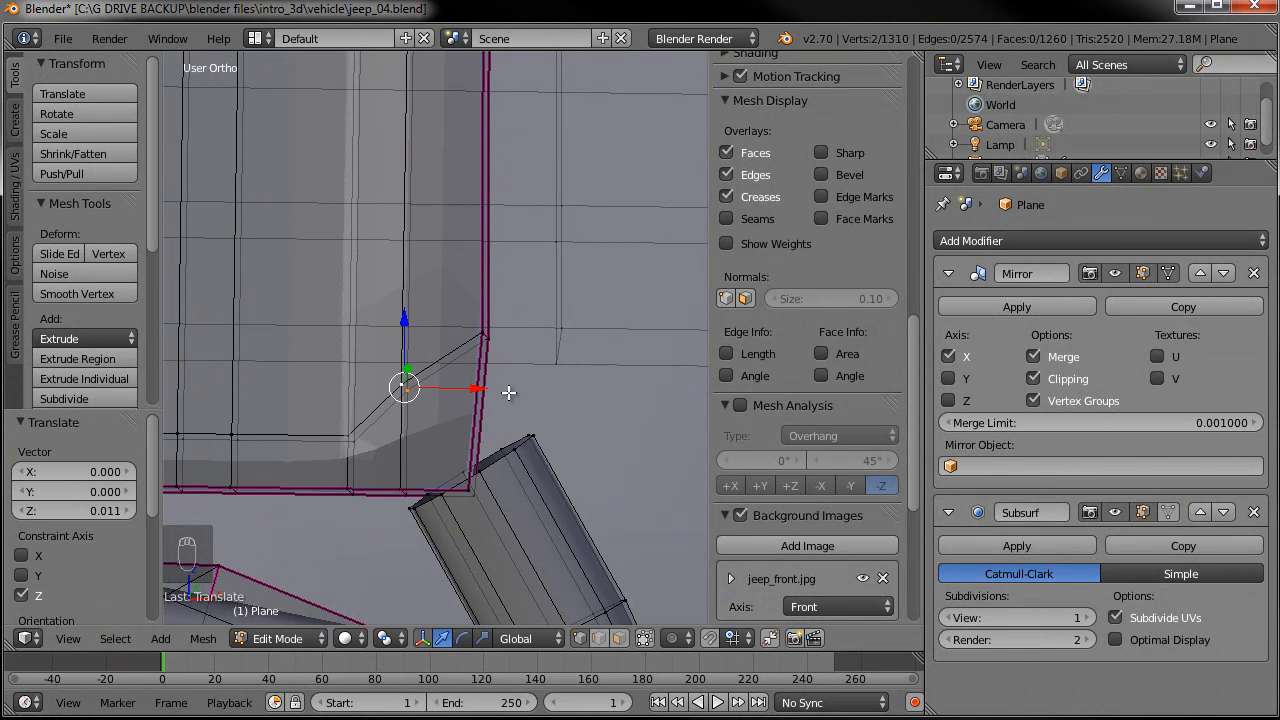
# - Select the front and back vertices on the new loop cut at the corner and raise them along Z
pyautogui.press('a')
pyautogui.press('c')
pyautogui.click(350, 438)
pyautogui.press('c')
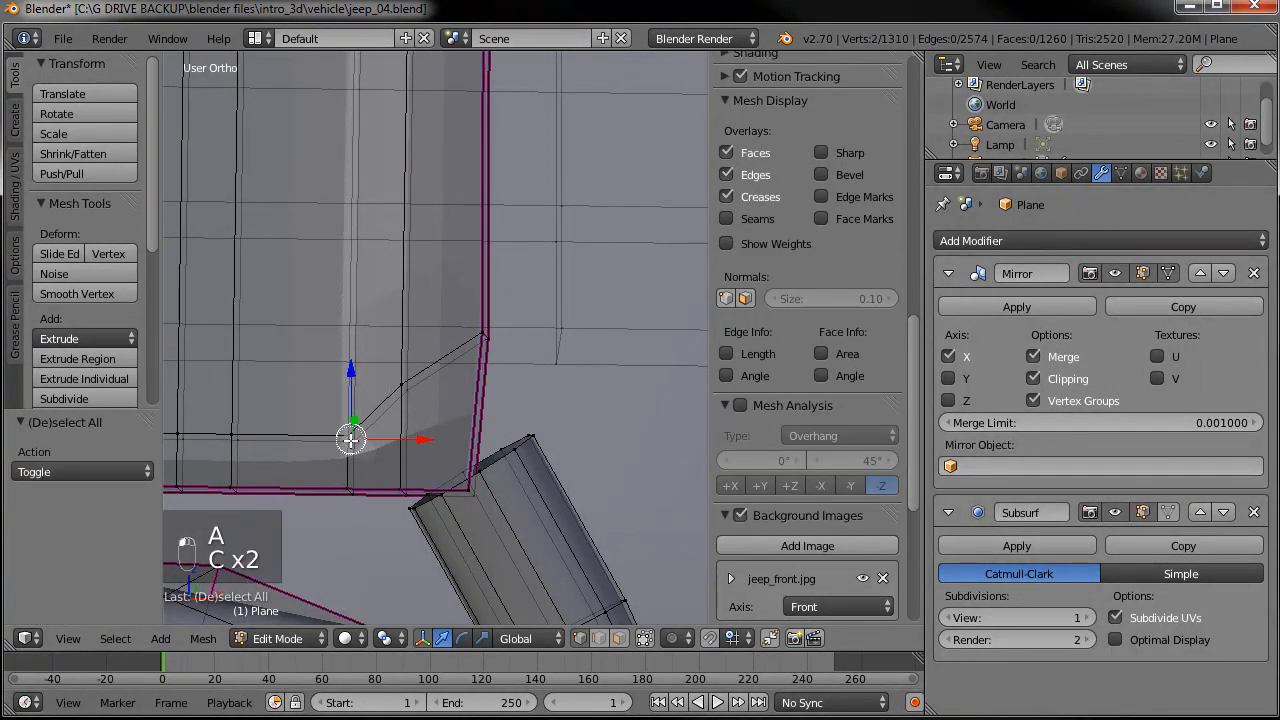
pyautogui.press('g')
pyautogui.press('z')
pyautogui.click(352, 348)
# - Select the six upper vertices of the corner's curved outline and move them 0.005 in Y and 0.011 in Z in right view
pyautogui.scroll(-5, 370, 345)
pyautogui.moveTo(369, 348); pyautogui.dragTo(536, 343, button='middle')
pyautogui.press('a')
pyautogui.press('c')
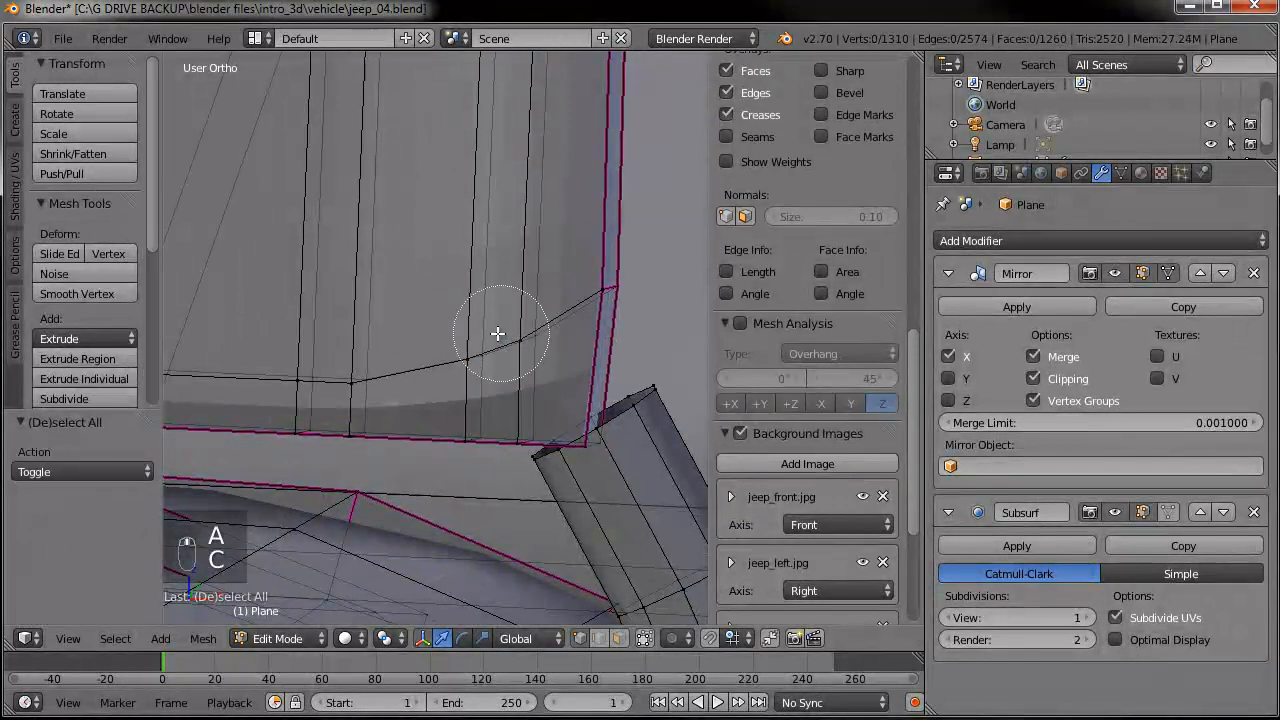
pyautogui.moveTo(501, 333); pyautogui.dragTo(595, 288)
pyautogui.press('KP_3')
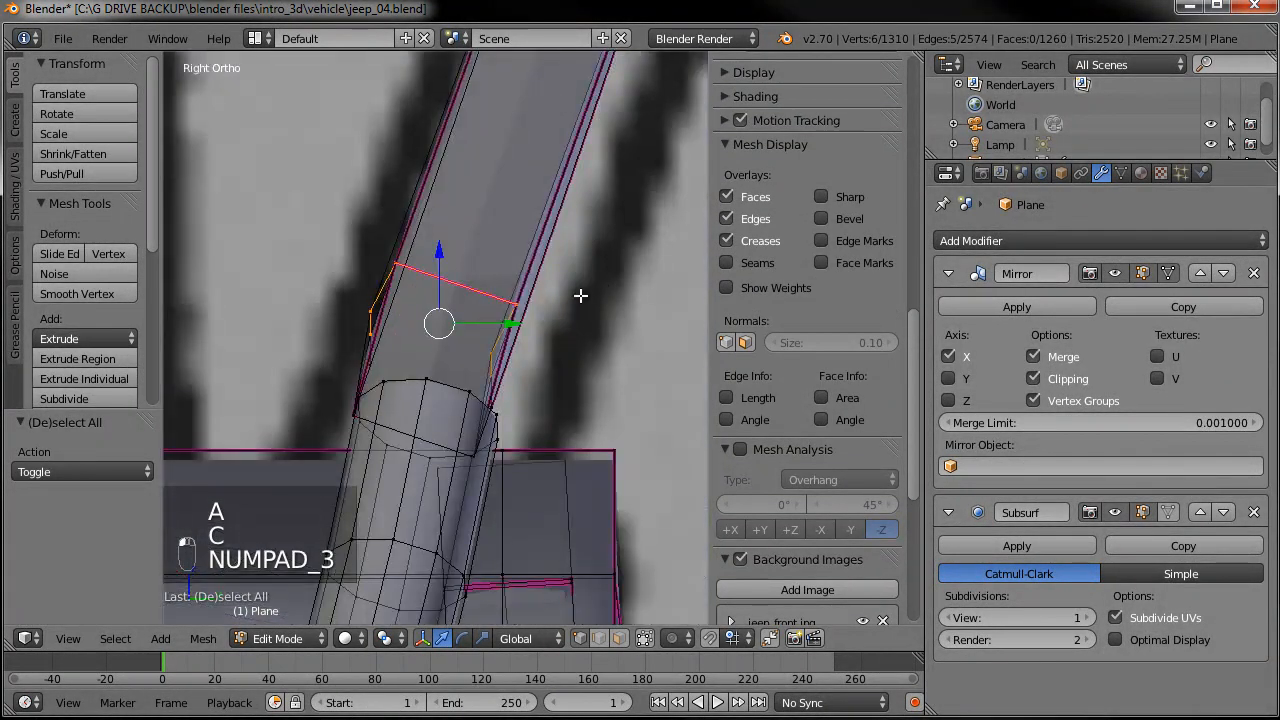
pyautogui.press('g')
pyautogui.click(569, 277)
# - In face selection, select the windshield's lower corner faces on the front, back and rim below the curved outline and delete them
pyautogui.moveTo(569, 277); pyautogui.dragTo(601, 392, button='middle')
pyautogui.click(621, 639)
pyautogui.moveTo(500, 403); pyautogui.dragTo(514, 303, button='middle')
pyautogui.click(514, 329)
pyautogui.press('c')
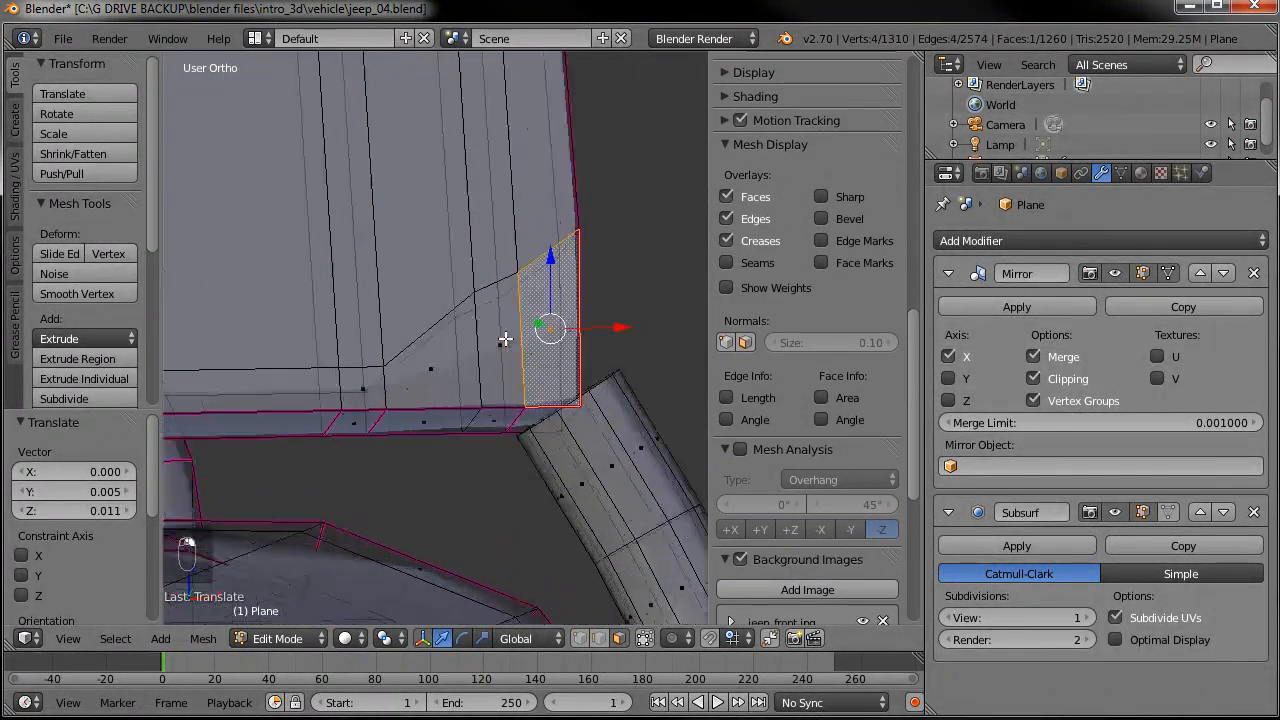
pyautogui.moveTo(534, 340); pyautogui.dragTo(503, 357)
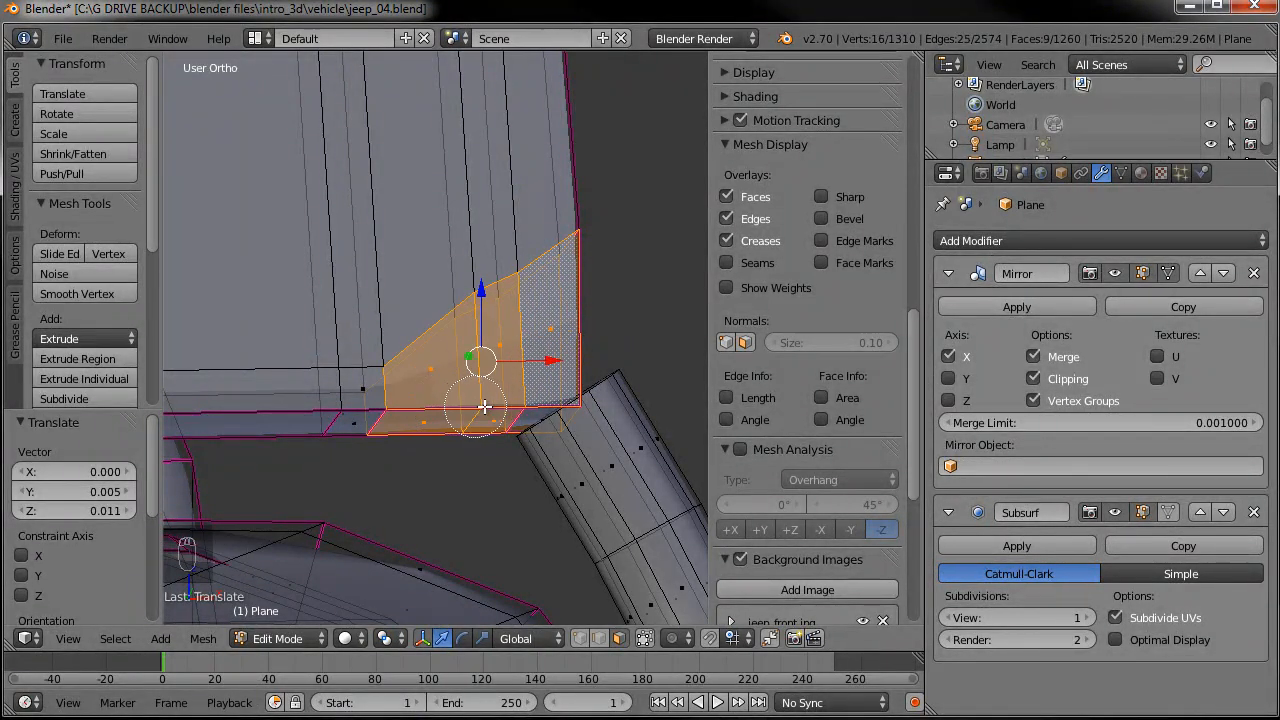
pyautogui.rightClick(525, 398)
pyautogui.moveTo(606, 354)
pyautogui.mouseDown(button='middle')
pyautogui.moveTo(517, 337)
pyautogui.moveTo(509, 374)
pyautogui.moveTo(525, 379)
pyautogui.moveTo(477, 377)
pyautogui.moveTo(523, 429)
pyautogui.mouseUp(button='middle')
pyautogui.press('Delete')
pyautogui.click(507, 384)
# - Select the edge loop around the opening at the windshield corner in vertex mode and extrude it toward the bracket
pyautogui.click(584, 638)
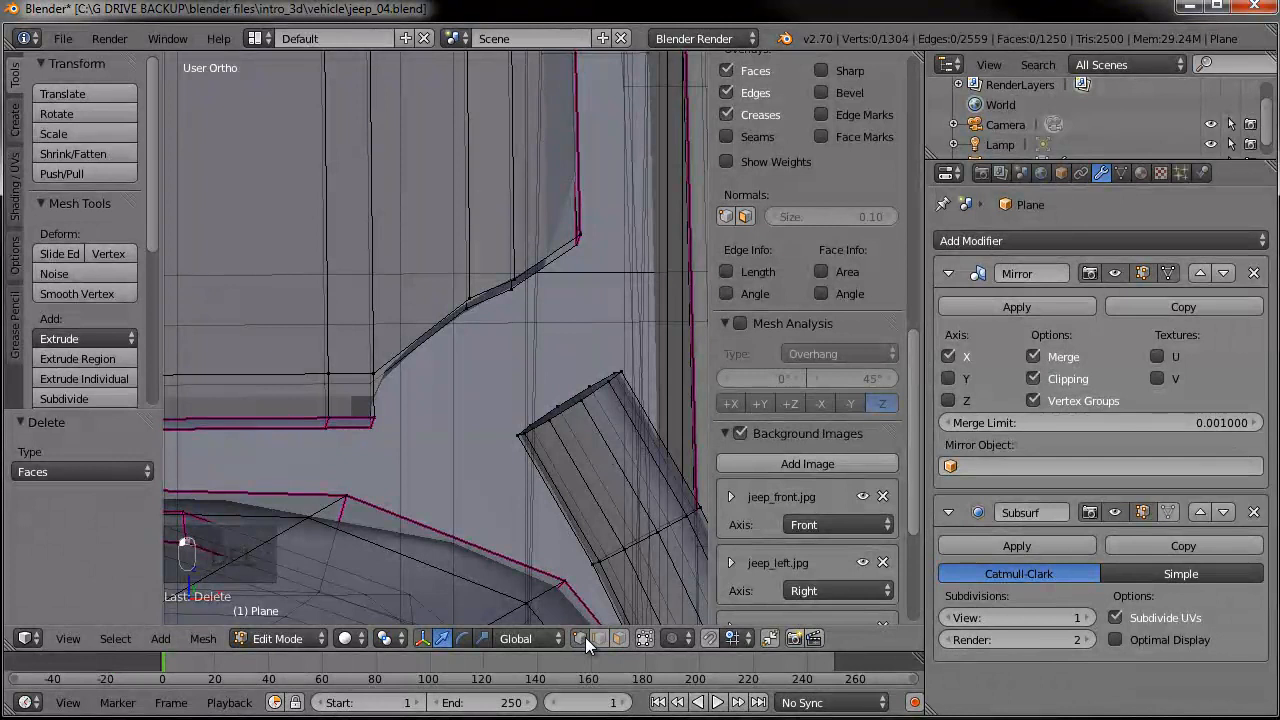
pyautogui.keyDown('alt'); pyautogui.rightClick(437, 322); pyautogui.keyUp('alt')
pyautogui.keyDown('alt'); pyautogui.rightClick(418, 347); pyautogui.keyUp('alt')
pyautogui.moveTo(455, 413); pyautogui.dragTo(480, 400, button='middle')
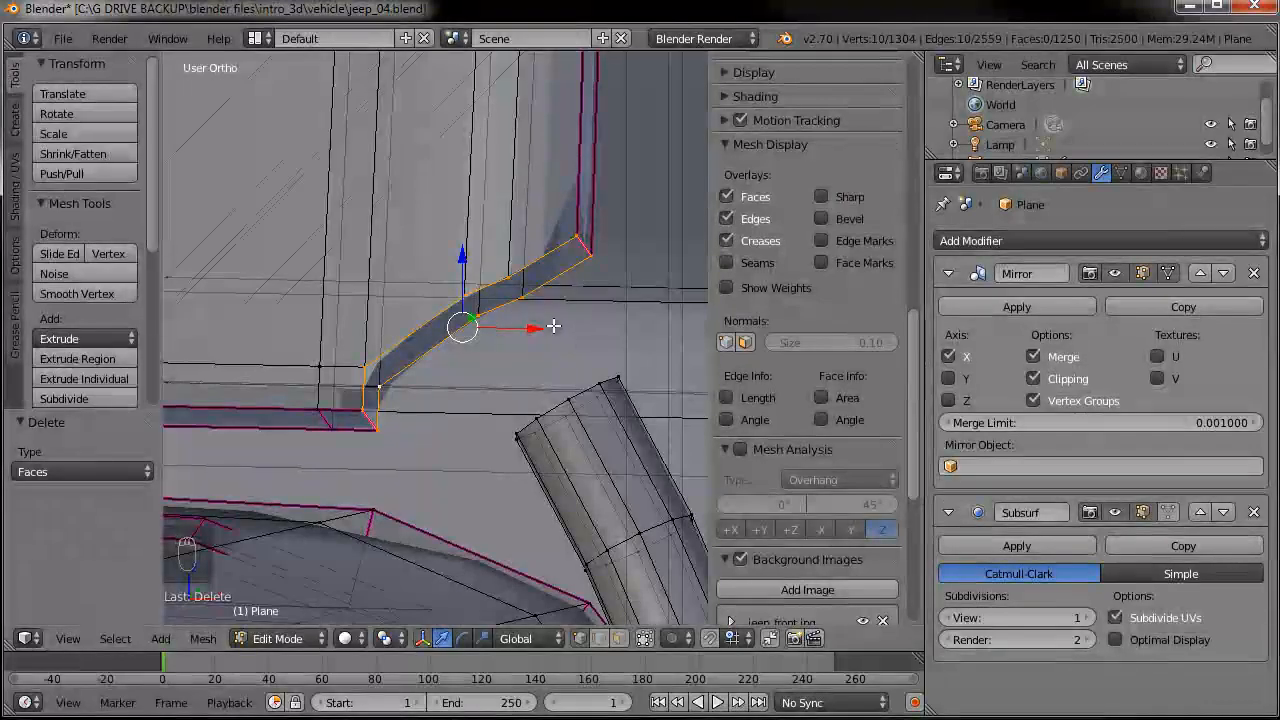
pyautogui.press('e')
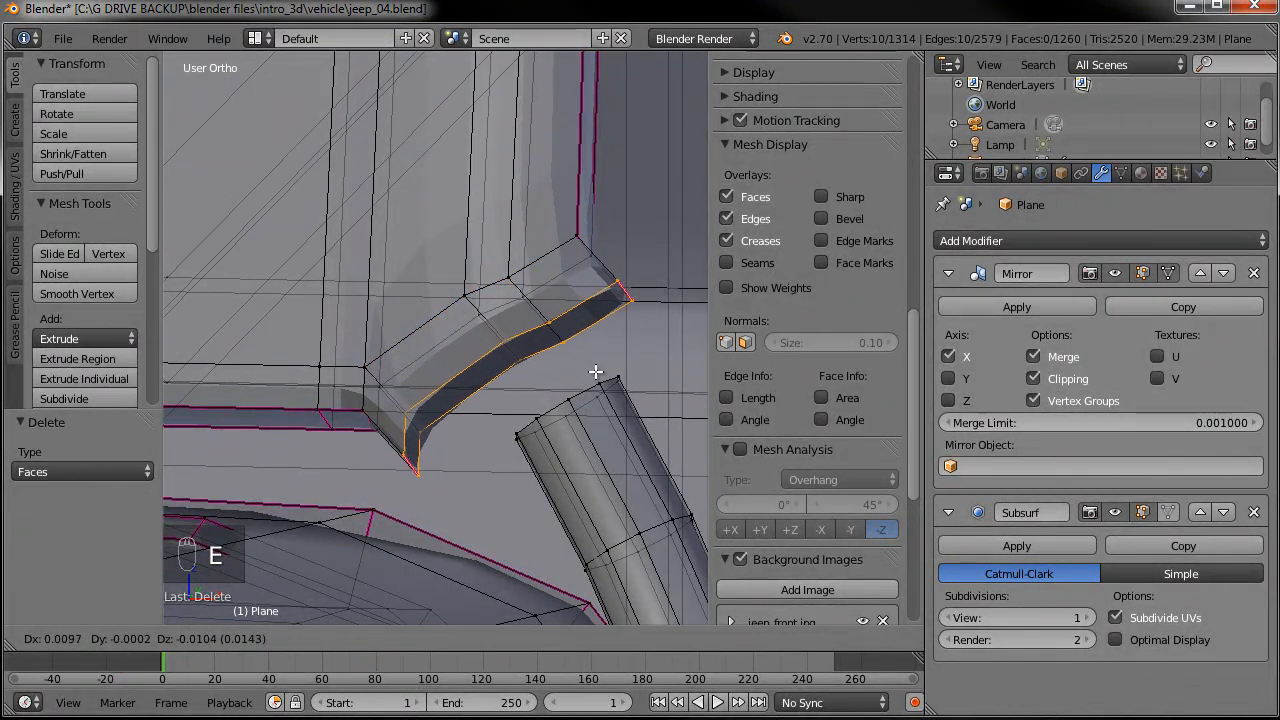
pyautogui.click(594, 371)
# - Scale the extruded loop, and enlarge it along the Y axis by a factor of 1.549
pyautogui.press('s')
pyautogui.click(599, 366)
pyautogui.moveTo(599, 366); pyautogui.dragTo(469, 405, button='middle')
pyautogui.press('s')
pyautogui.click(523, 363)
# - Select a facing vertex pair on the extruded windshield loop and the bracket's rim and merge them at center
pyautogui.rightClick(468, 411)
pyautogui.moveTo(563, 417); pyautogui.dragTo(589, 344, button='middle')
pyautogui.scroll(2, 589, 344)
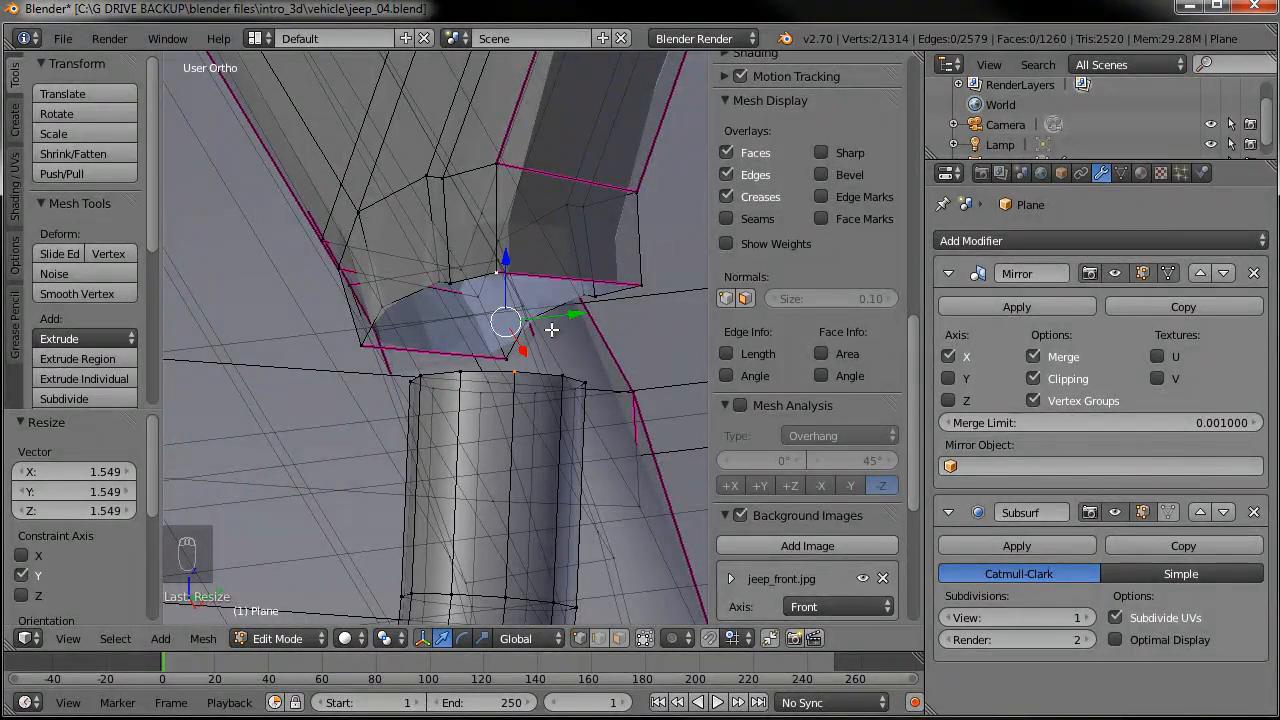
pyautogui.hotkey('alt', 'm')
pyautogui.click(521, 371)
# - Merge the next three facing vertex pairs of the extruded windshield loop and the bracket's rim at center, one pair at a time
pyautogui.moveTo(521, 371); pyautogui.dragTo(566, 354, button='middle')
pyautogui.rightClick(531, 341)
pyautogui.keyDown('shift'); pyautogui.rightClick(481, 262); pyautogui.keyUp('shift')
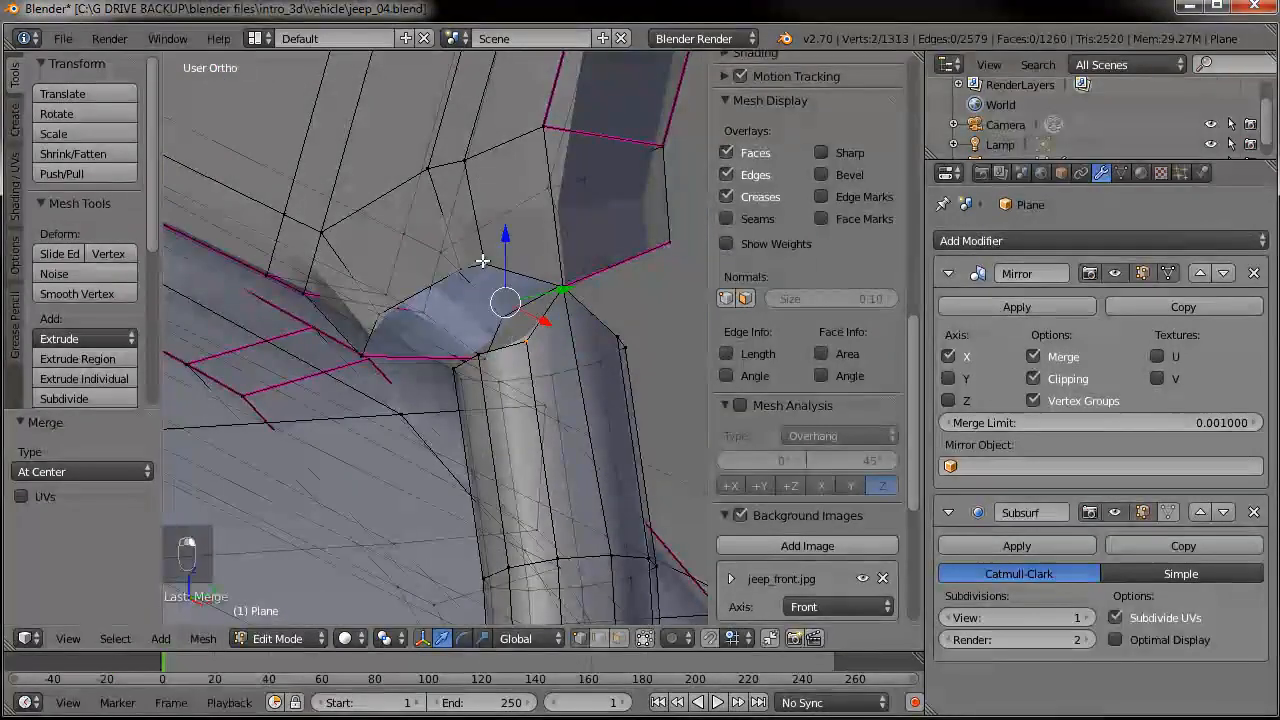
pyautogui.hotkey('alt', 'm')
pyautogui.click(524, 251)
pyautogui.moveTo(524, 251); pyautogui.dragTo(522, 278, button='middle')
pyautogui.hotkey('alt', 'm')
pyautogui.click(511, 262)
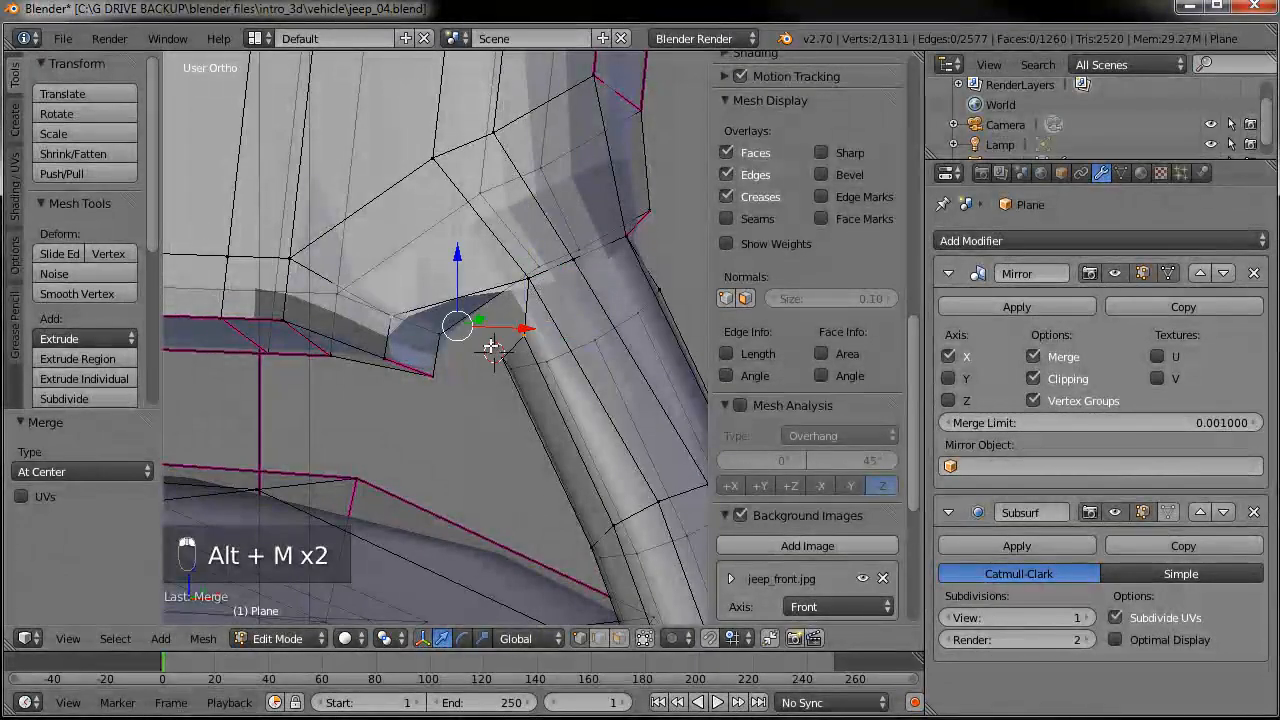
pyautogui.moveTo(451, 364); pyautogui.dragTo(494, 320, button='middle')
pyautogui.hotkey('alt', 'm')
pyautogui.click(462, 331)
# - Try to merge the next vertex pair on the underside of the windshield corner at center
pyautogui.keyDown('shift'); pyautogui.rightClick(446, 435); pyautogui.keyUp('shift')
pyautogui.hotkey('alt', 'm')
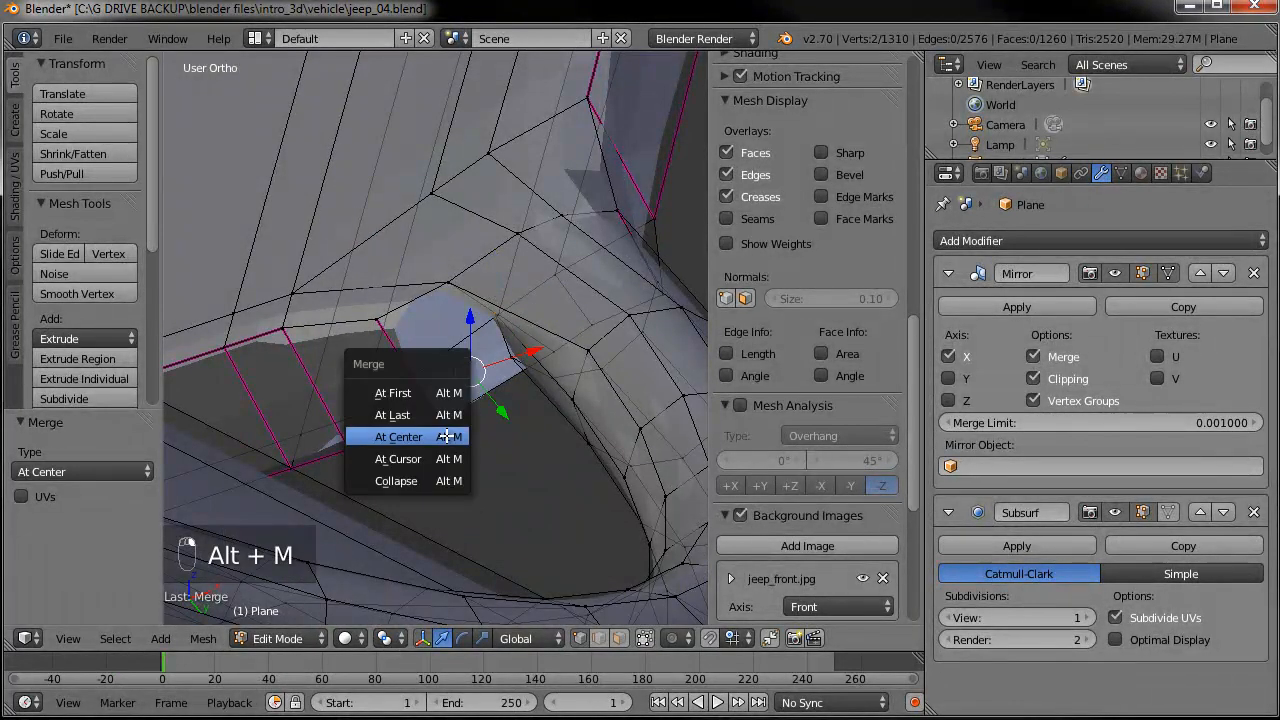
pyautogui.click(449, 434)
pyautogui.moveTo(580, 328); pyautogui.dragTo(537, 331, button='middle')
pyautogui.hotkey('ctrl', 'z')
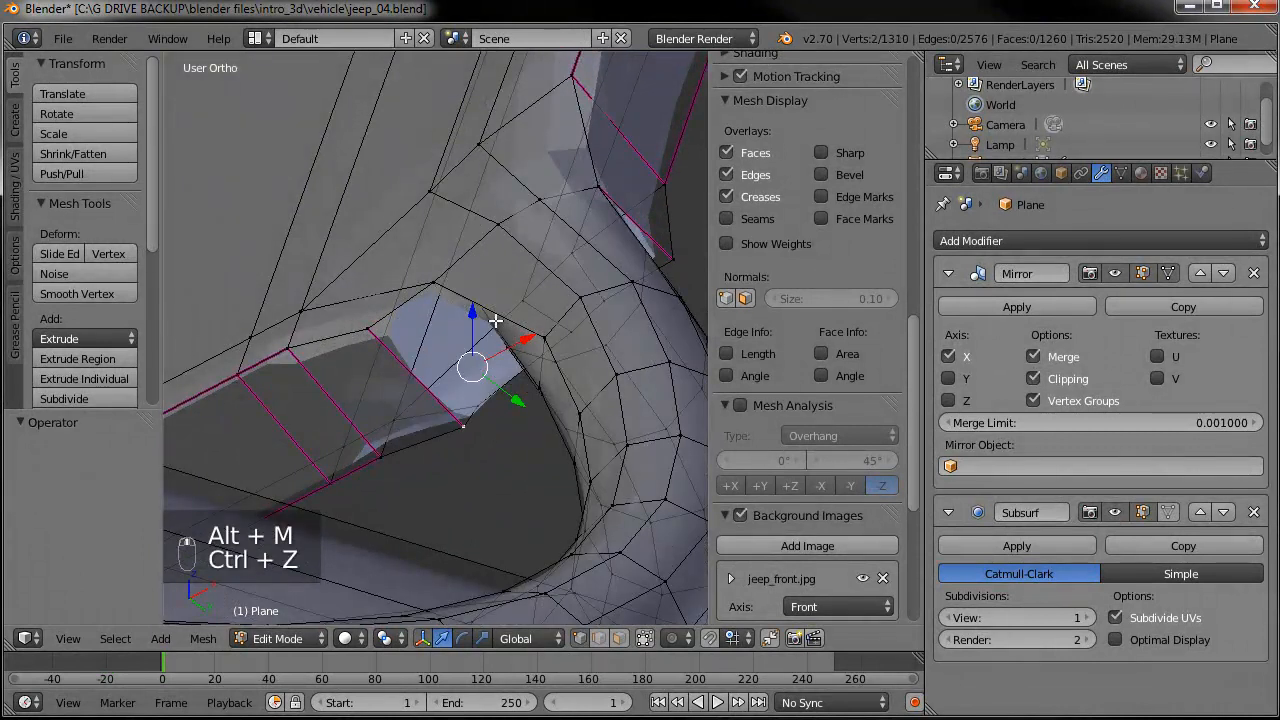
# - Merge three facing vertex pairs along the underside of the gap between the windshield corner and the bracket at center
pyautogui.hotkey('alt', 'm')
pyautogui.click(409, 331)
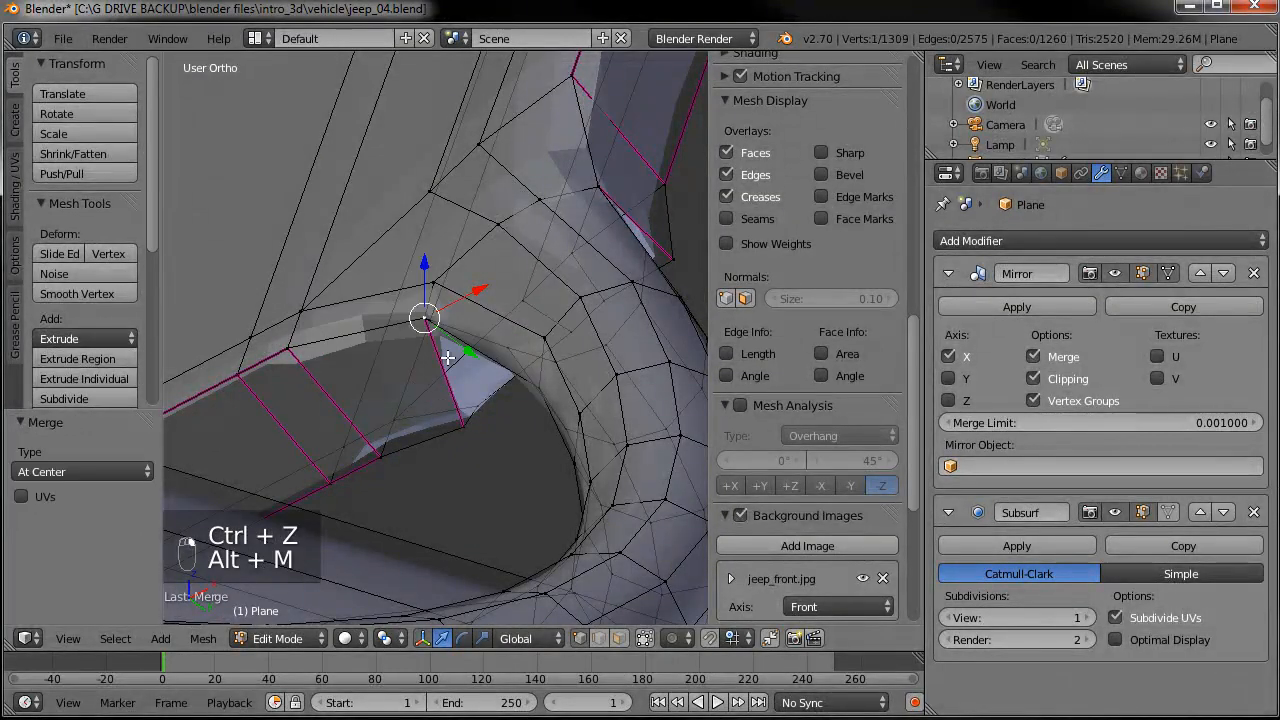
pyautogui.hotkey('alt', 'm')
pyautogui.click(510, 418)
pyautogui.moveTo(510, 418); pyautogui.dragTo(500, 307, button='middle')
pyautogui.hotkey('alt', 'm')
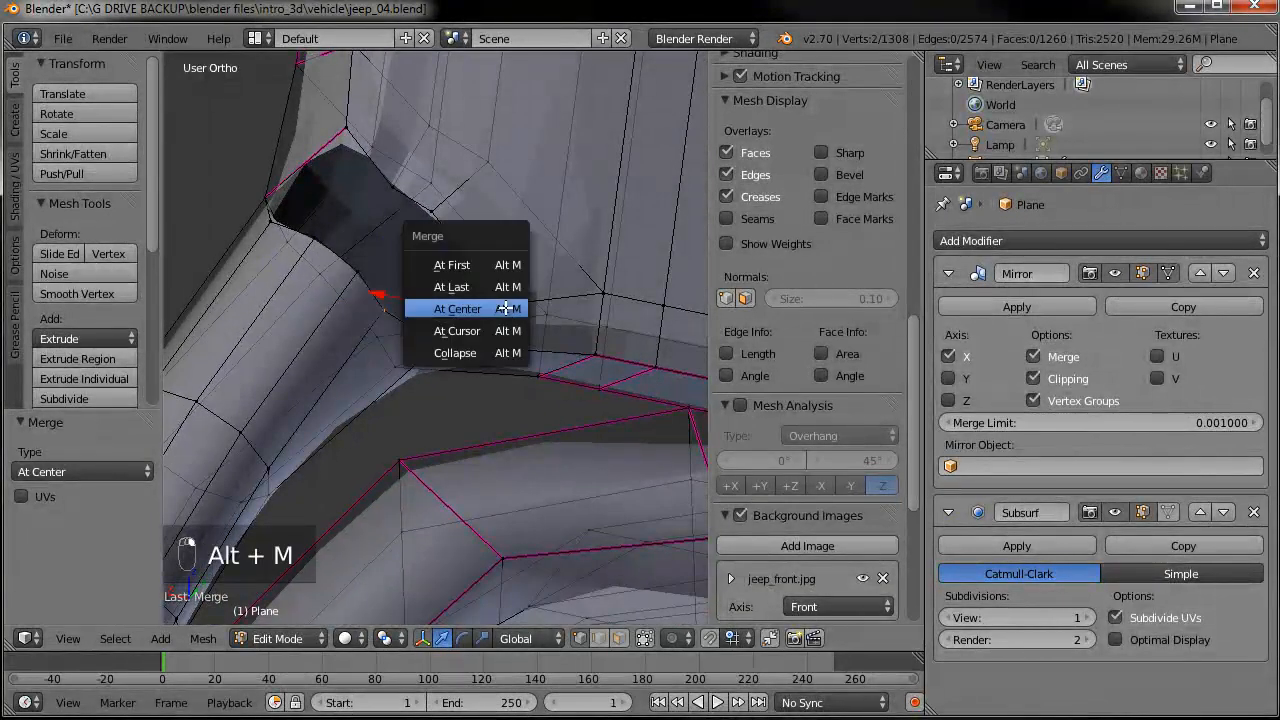
pyautogui.click(505, 309)
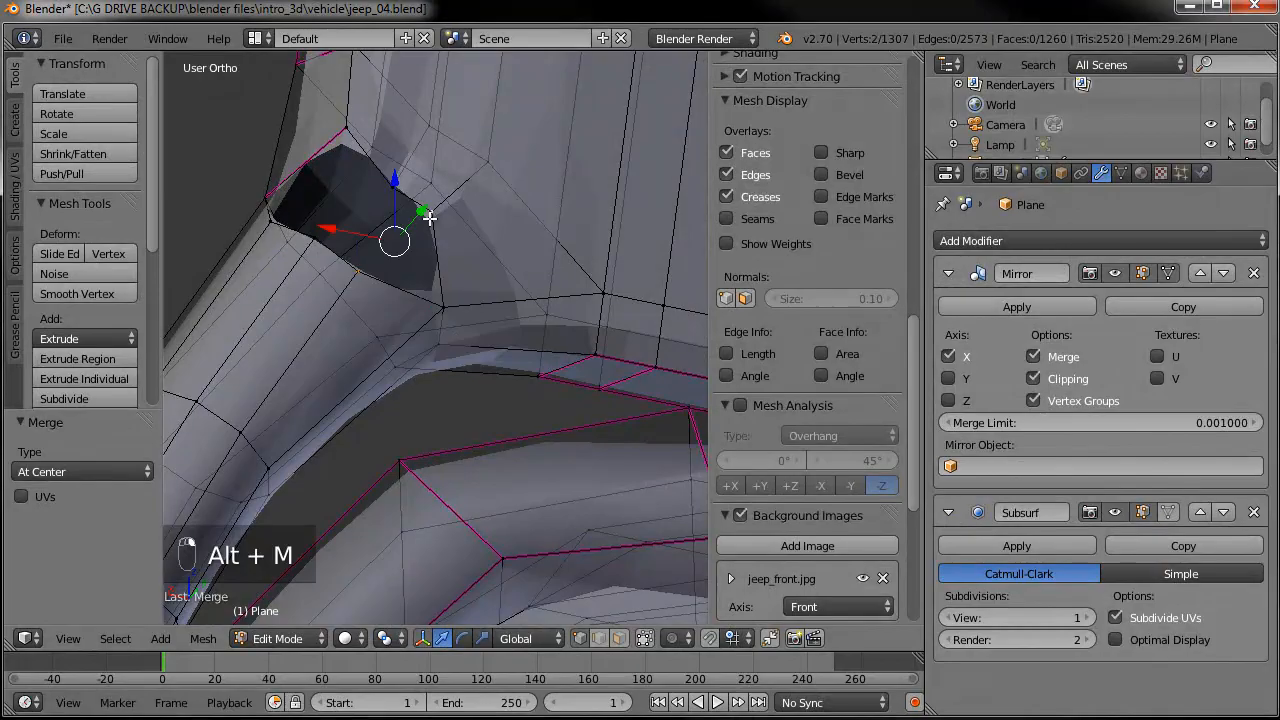
# - Merge the last three vertex pairs around the remaining hole at center to close the joint, and deselect everything
pyautogui.hotkey('alt', 'm')
pyautogui.click(429, 220)
pyautogui.moveTo(429, 243); pyautogui.dragTo(320, 313, button='middle')
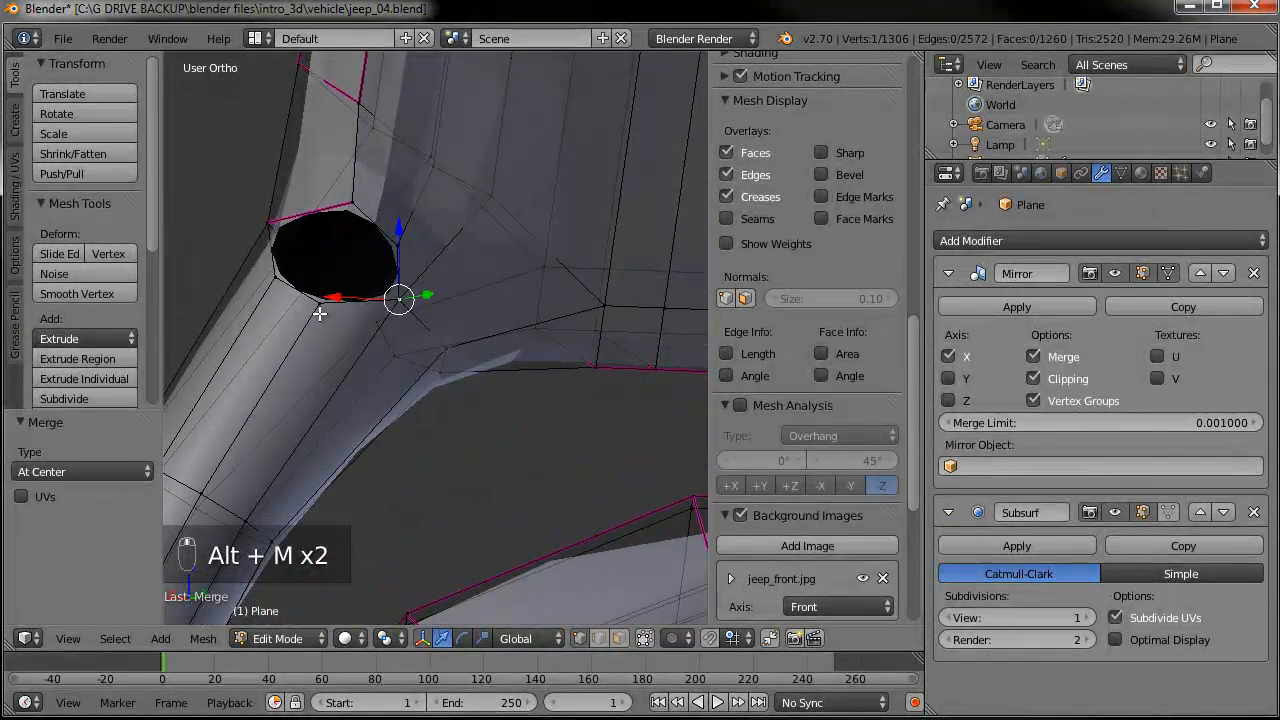
pyautogui.click(398, 247)
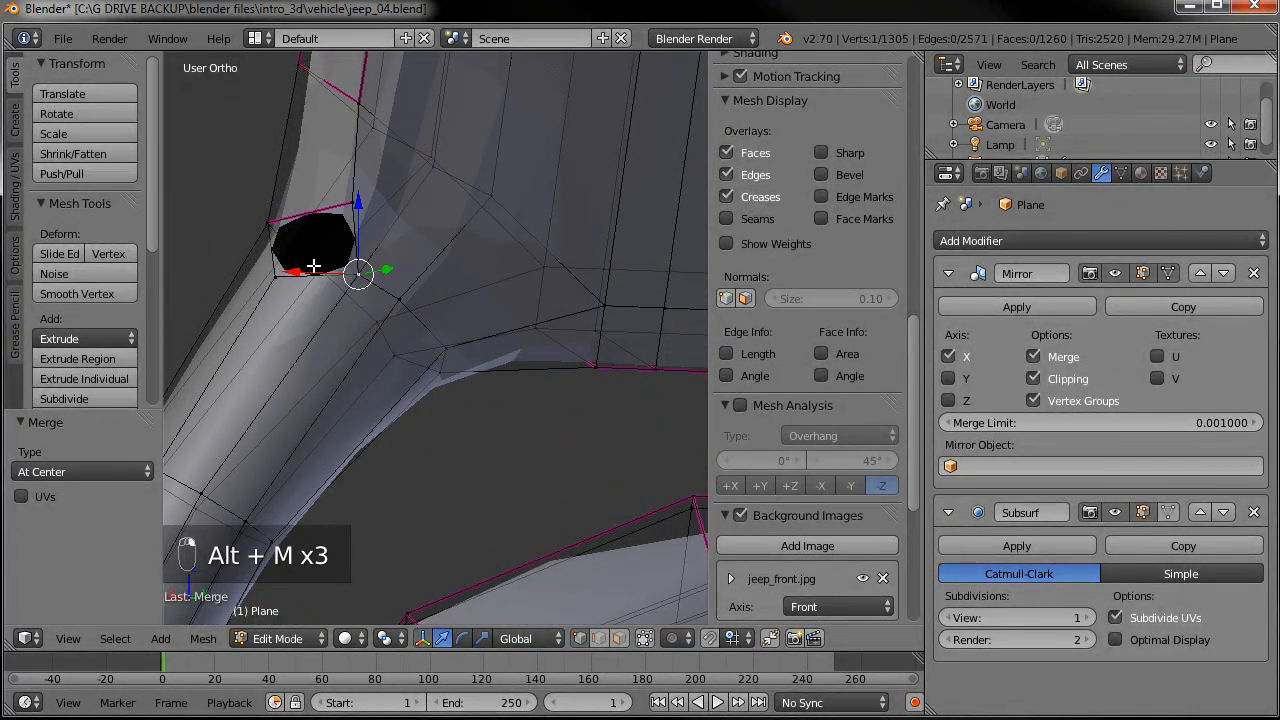
pyautogui.hotkey('alt', 'm')
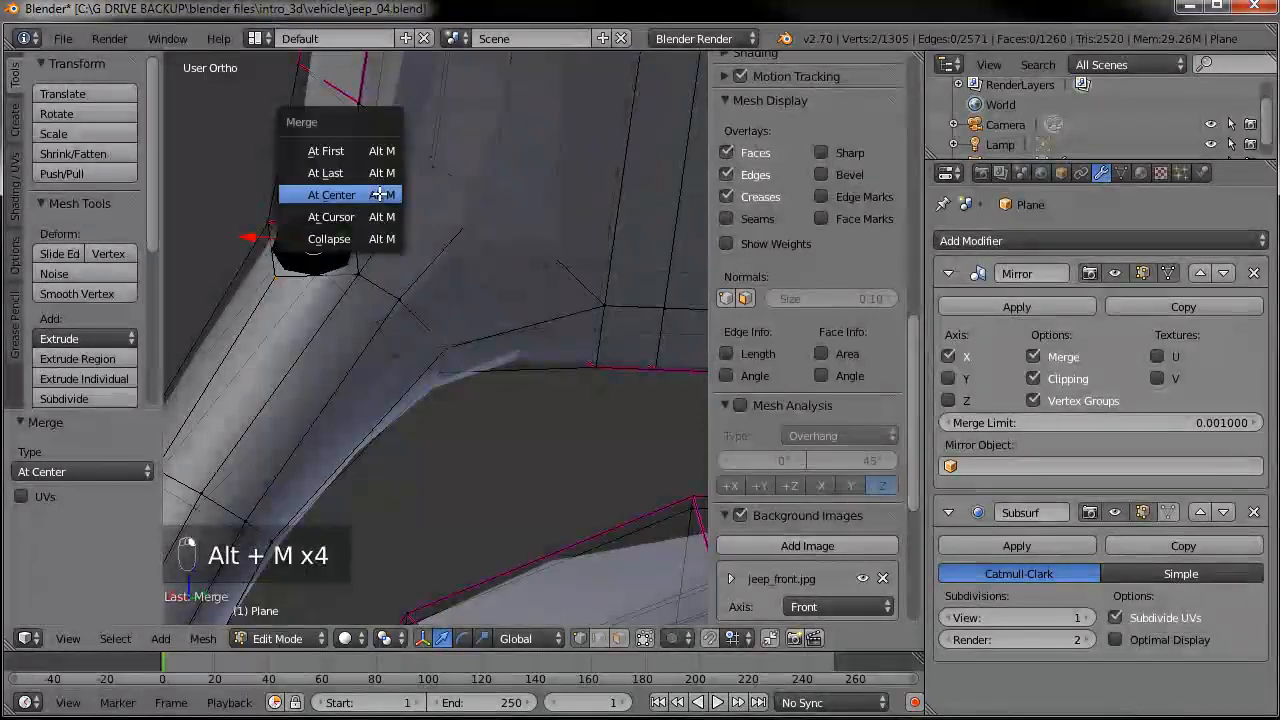
pyautogui.click(380, 194)
pyautogui.moveTo(420, 271); pyautogui.dragTo(562, 310, button='middle')
pyautogui.press('a')
pyautogui.scroll(-5, 490, 370)
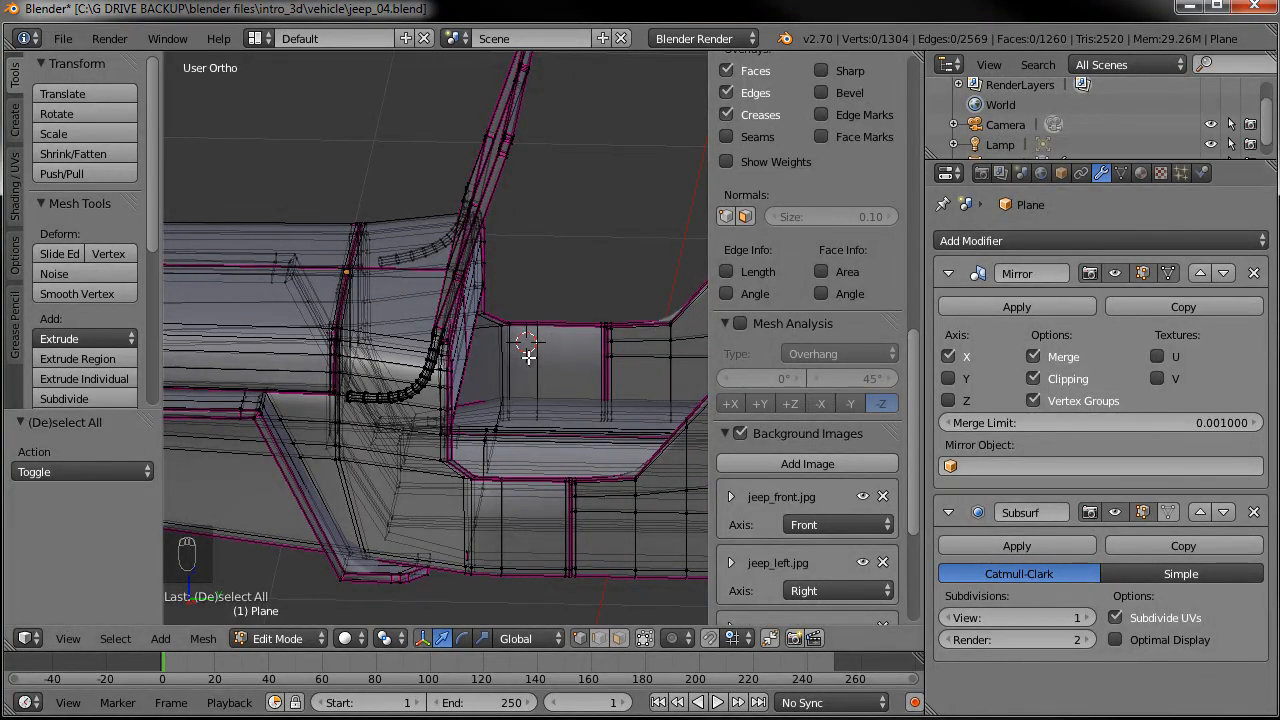
# - Select the whole jeep mesh and mark all its edges as sharp
pyautogui.moveTo(503, 397); pyautogui.dragTo(605, 392, button='middle')
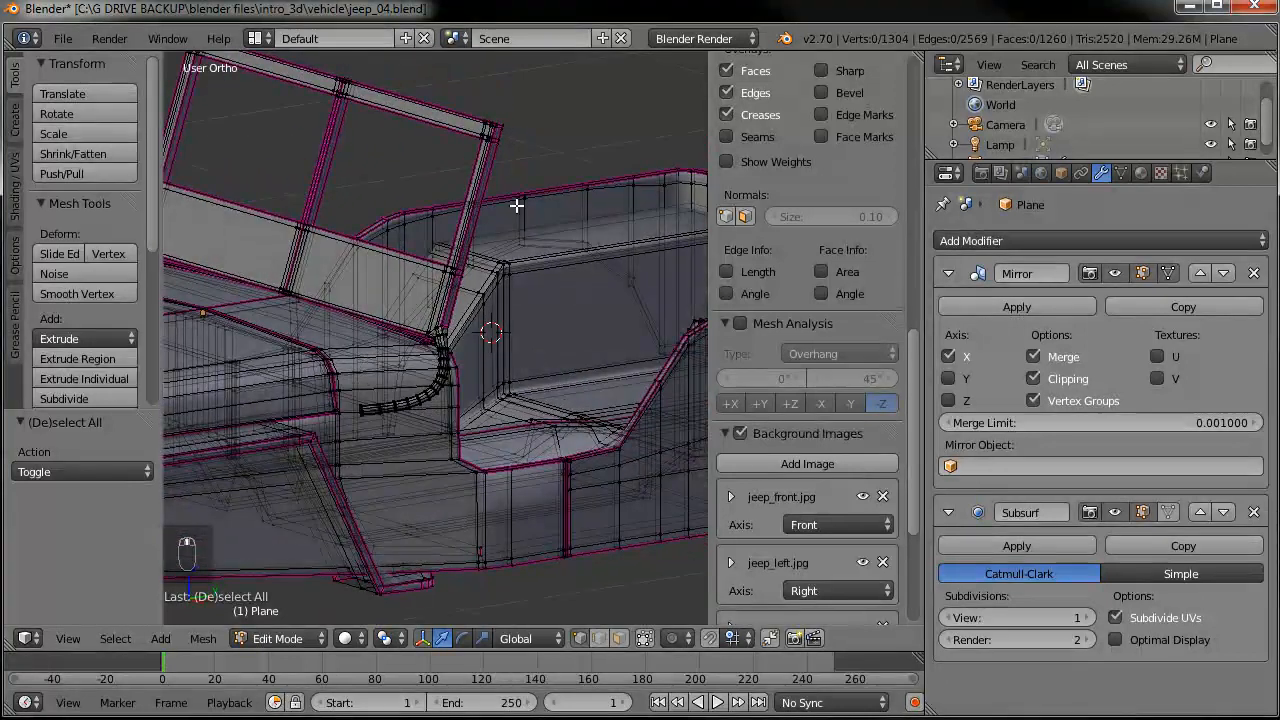
pyautogui.keyDown('shift'); pyautogui.moveTo(535, 198); pyautogui.dragTo(506, 267, button='middle'); pyautogui.keyUp('shift')
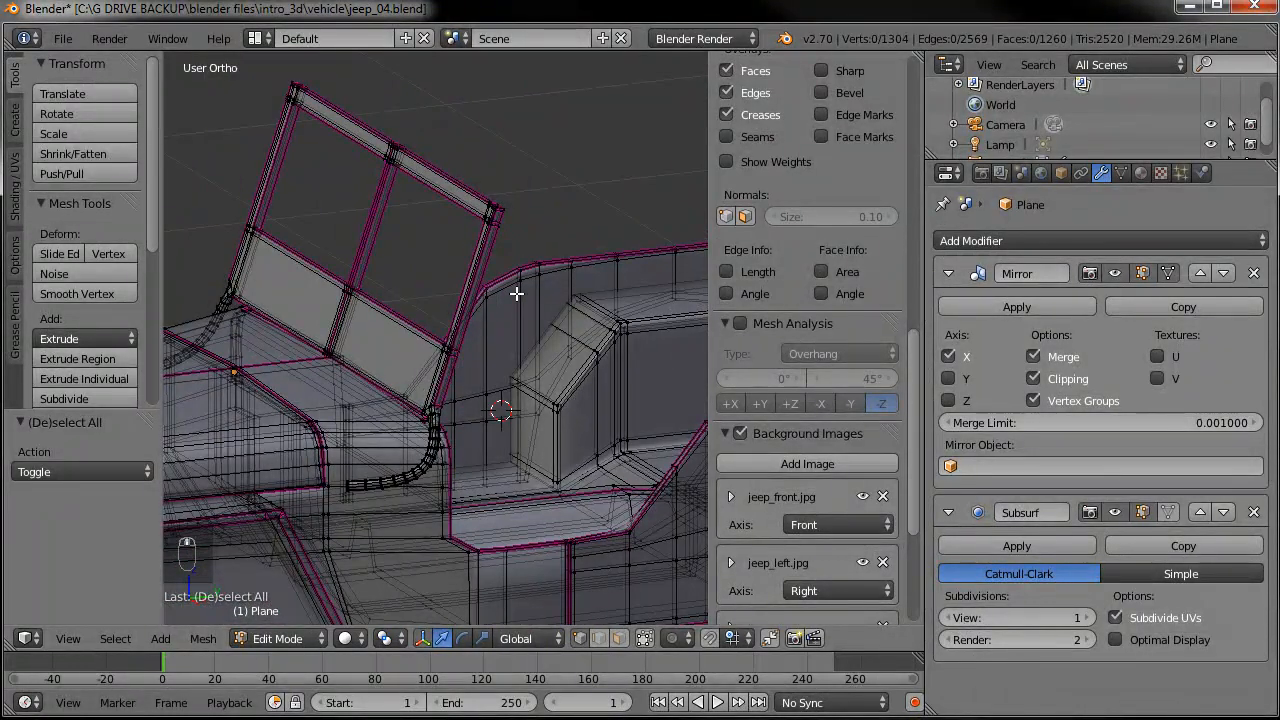
pyautogui.press('a')
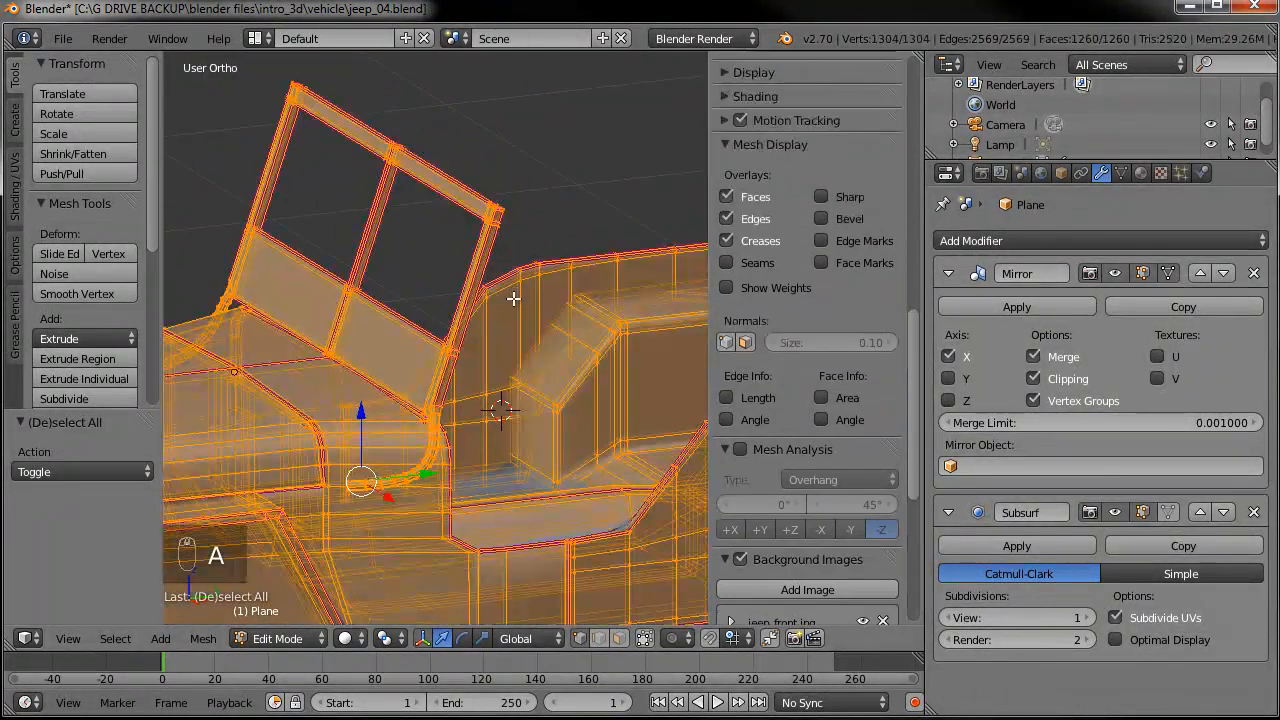
pyautogui.hotkey('ctrl', 'e')
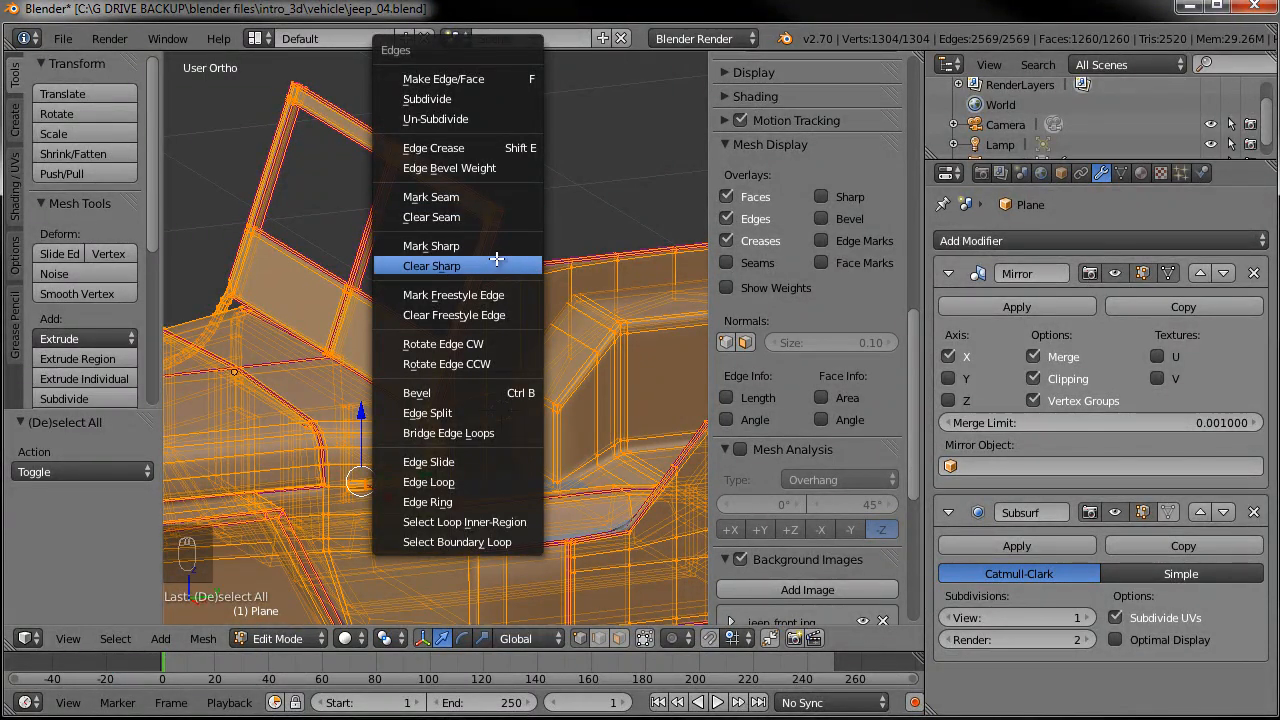
pyautogui.click(443, 245)
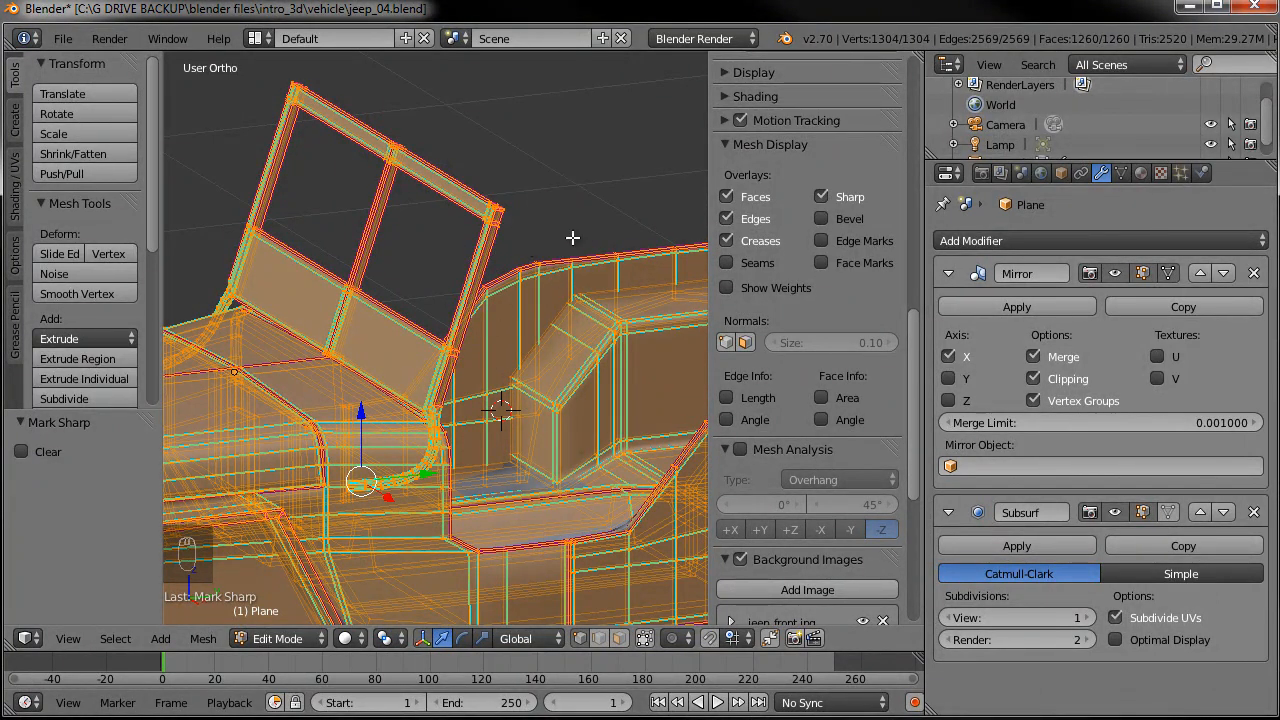
# - Undo the accidental selection change and clear the sharp marks from all edges of the mesh
pyautogui.scroll(-2, 555, 262)
pyautogui.scroll(4, 554, 263)
pyautogui.click(394, 323)
pyautogui.click(488, 370)
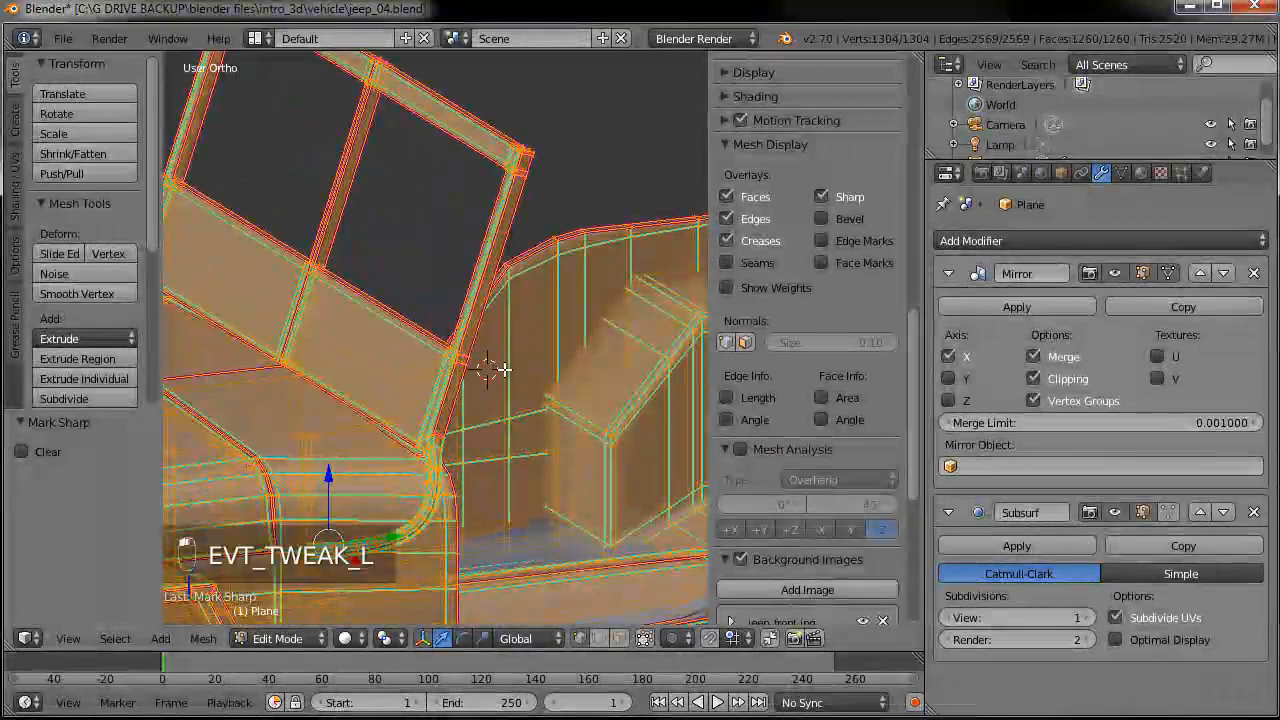
pyautogui.moveTo(486, 384); pyautogui.dragTo(496, 424)
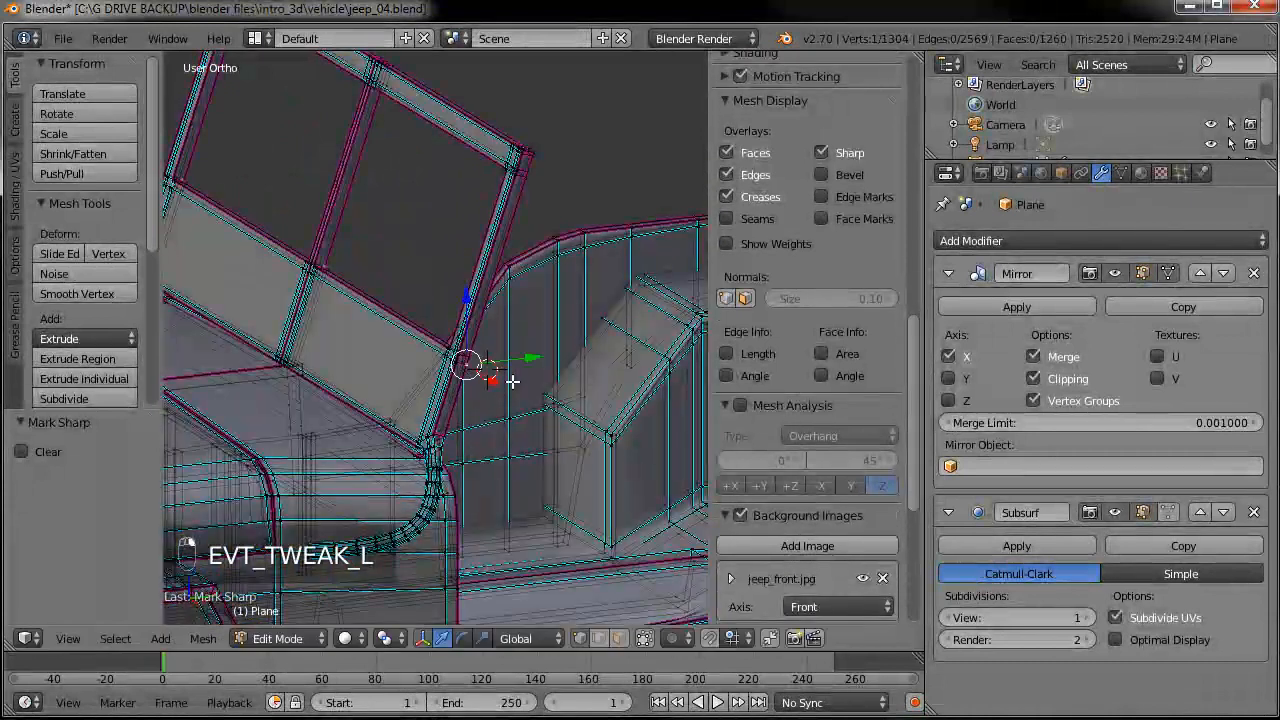
pyautogui.hotkey('ctrl', 'z')
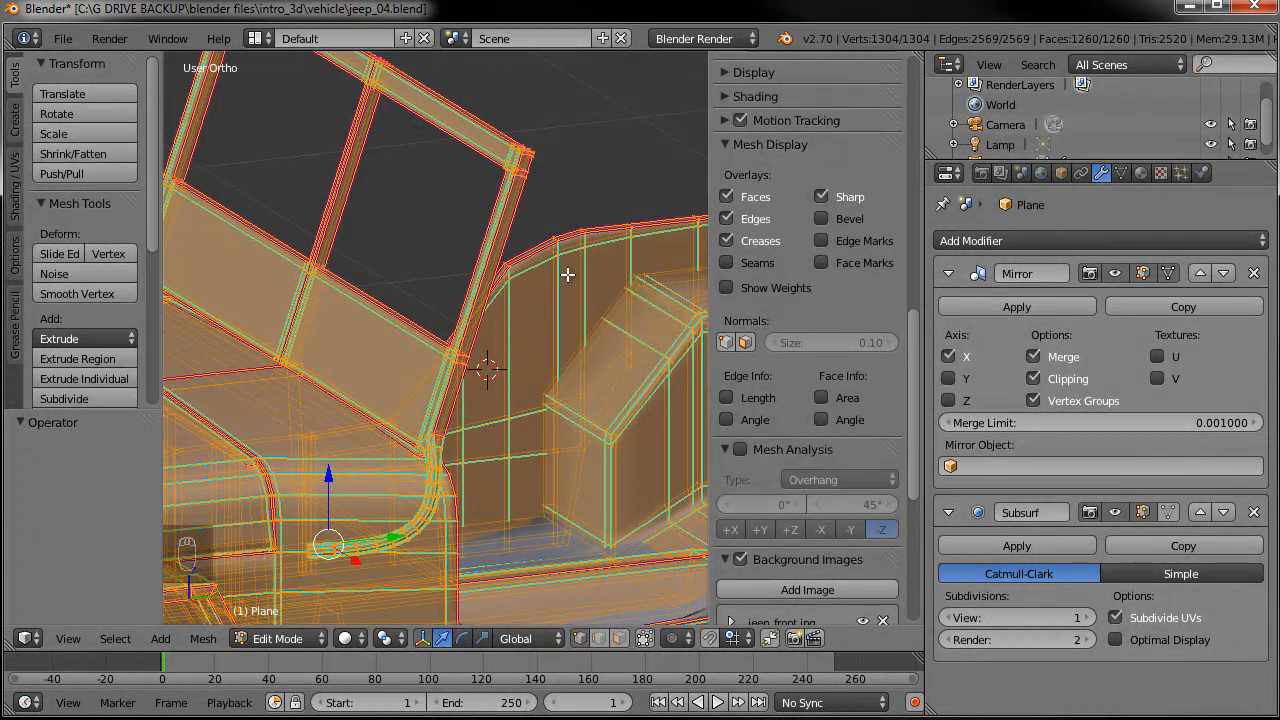
pyautogui.hotkey('ctrl', 'e')
pyautogui.click(534, 295)
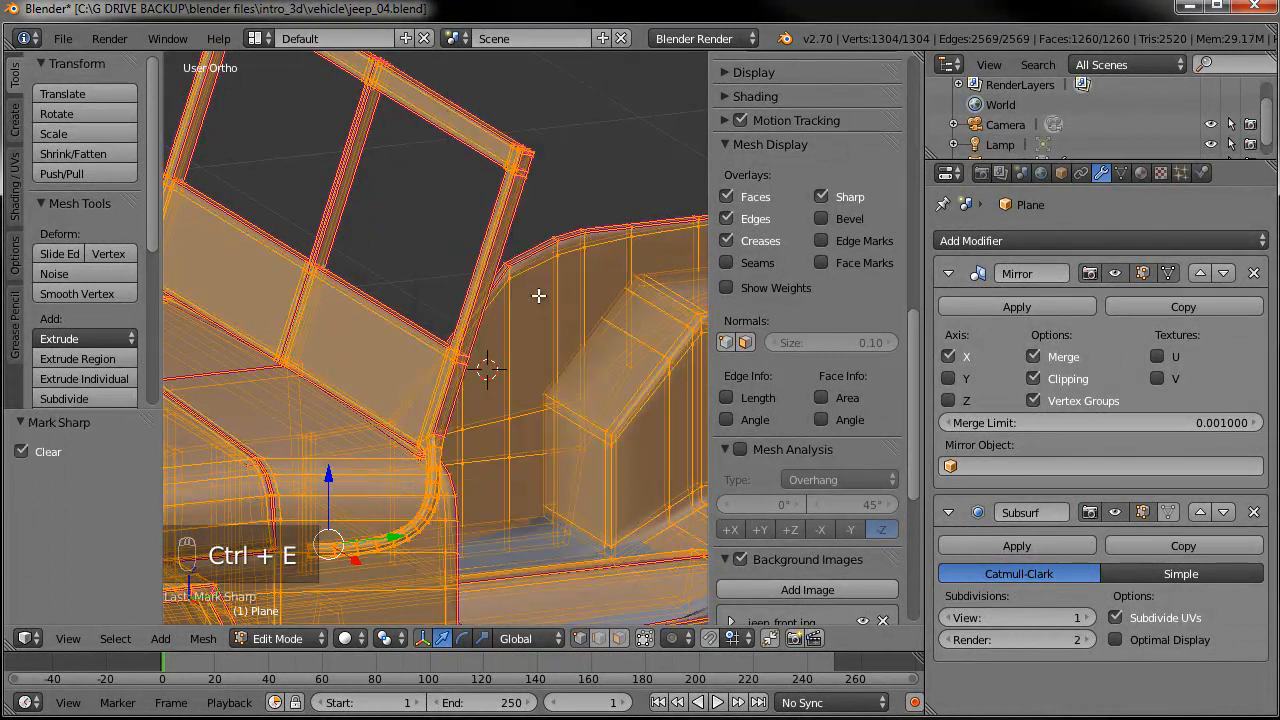
pyautogui.hotkey('ctrl', 'e')
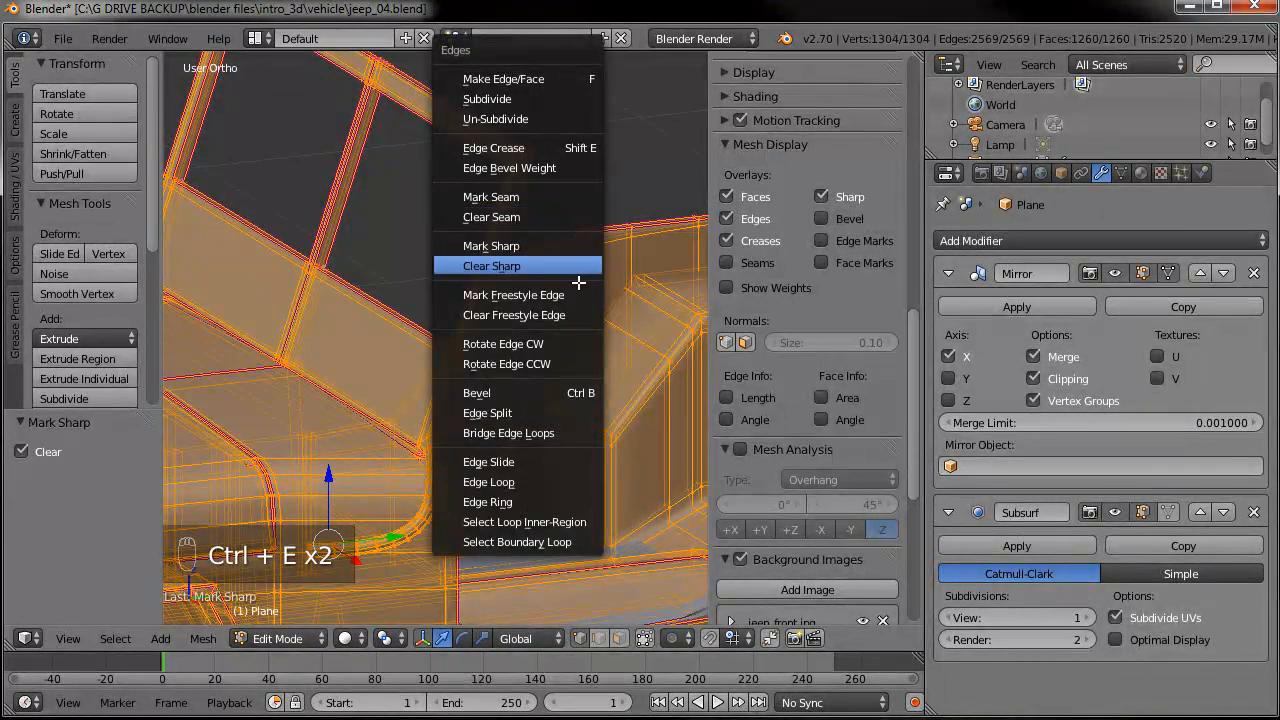
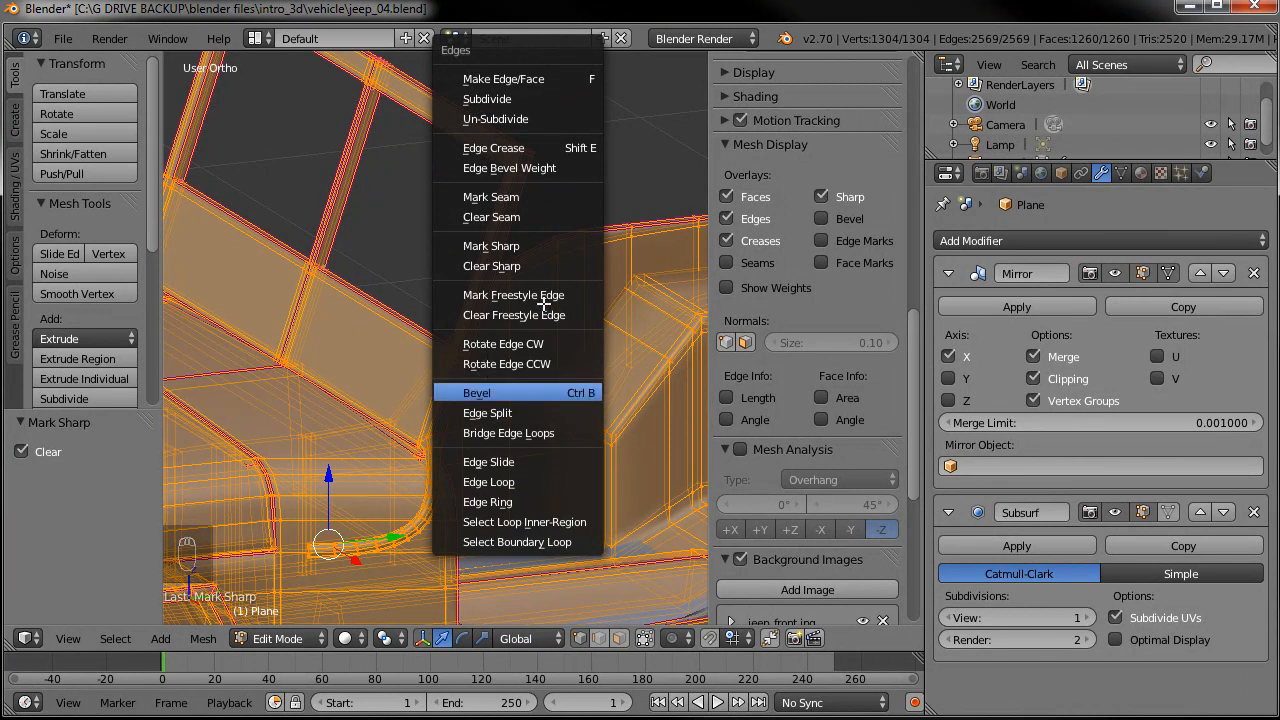
pyautogui.press('Escape')
pyautogui.press('w')
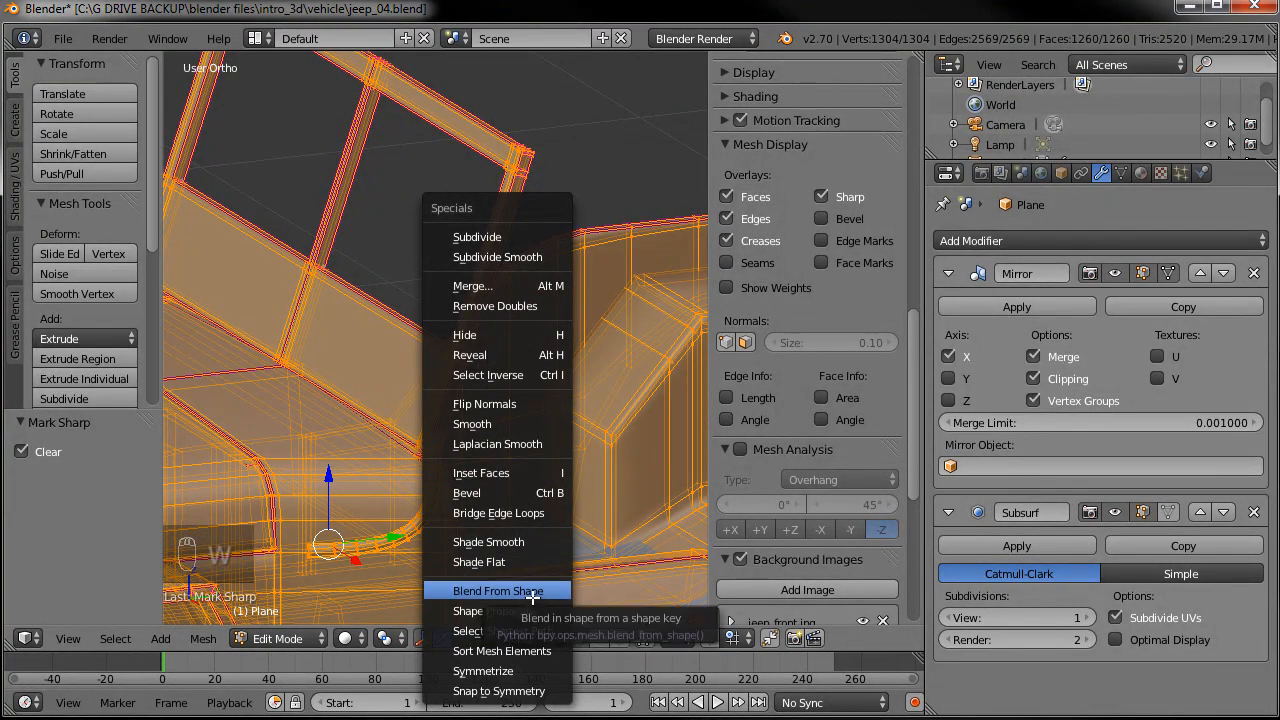
# - Lower the edge crease of the entire selected jeep mesh
pyautogui.moveTo(603, 290)
pyautogui.mouseDown(button='middle')
pyautogui.moveTo(537, 377)
pyautogui.moveTo(546, 323)
pyautogui.moveTo(582, 298)
pyautogui.mouseUp(button='middle')
pyautogui.scroll(-3, 537, 377)
pyautogui.scroll(2, 582, 298)
pyautogui.moveTo(563, 346); pyautogui.dragTo(600, 345, button='middle')
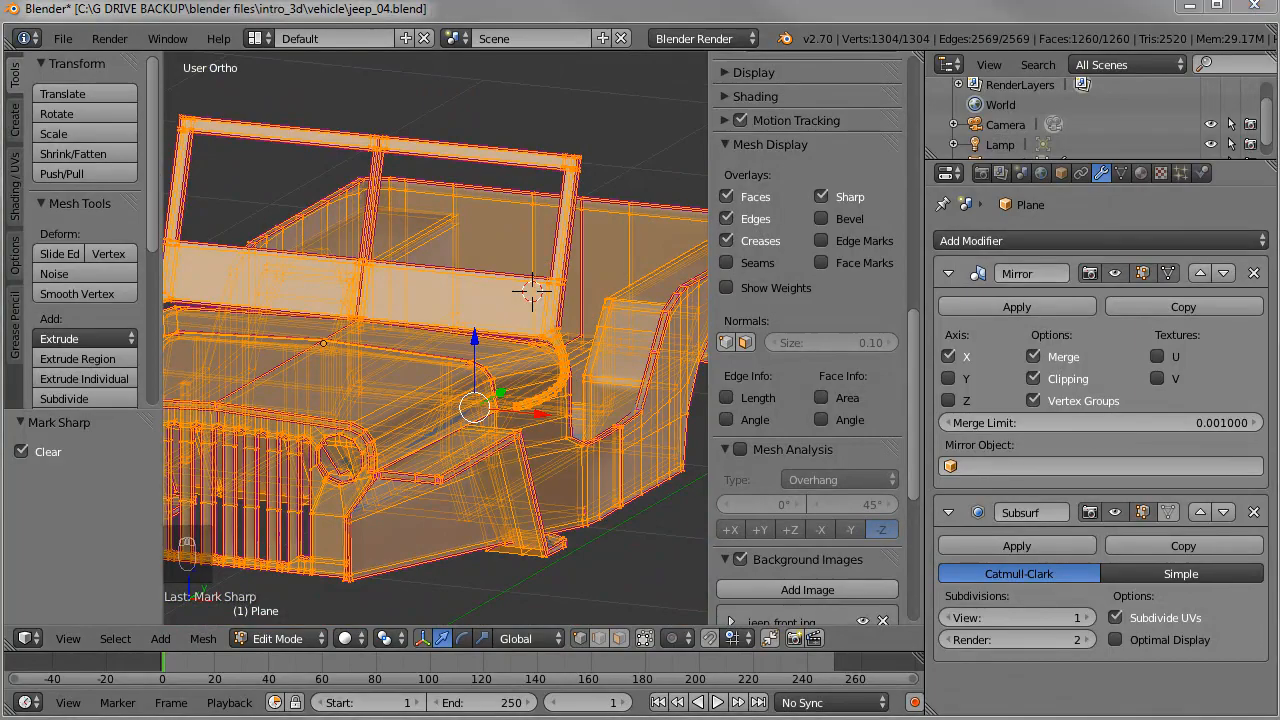
pyautogui.moveTo(529, 320); pyautogui.dragTo(352, 338, button='middle')
pyautogui.scroll(2, 490, 338)
pyautogui.moveTo(514, 346); pyautogui.dragTo(534, 314, button='middle')
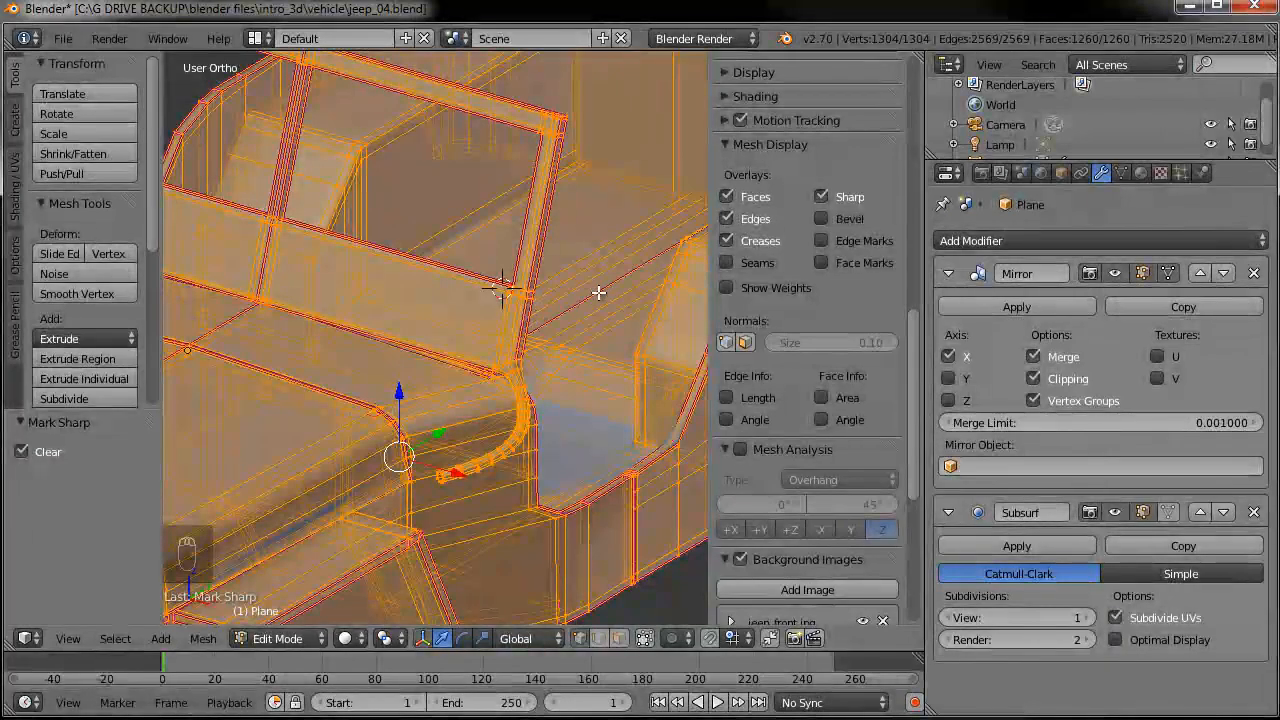
pyautogui.hotkey('shift', 'e')
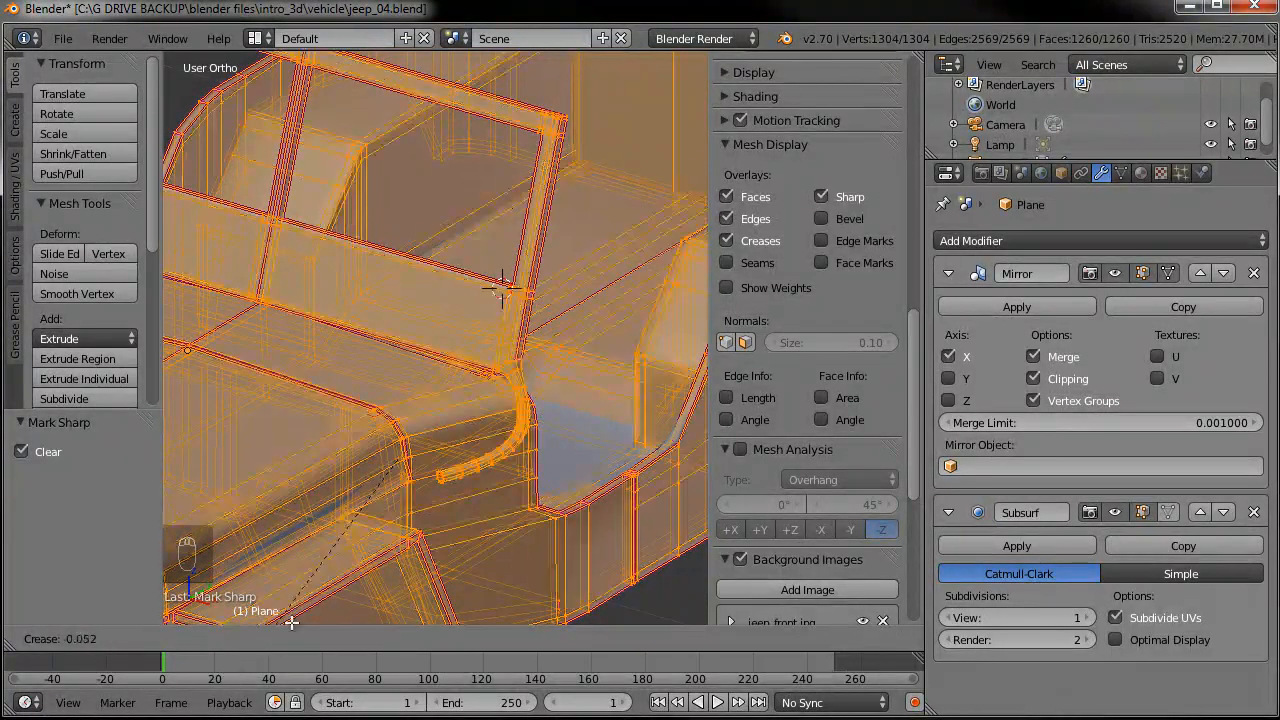
pyautogui.click(322, 570)
pyautogui.press('Tab')
pyautogui.press('Tab')
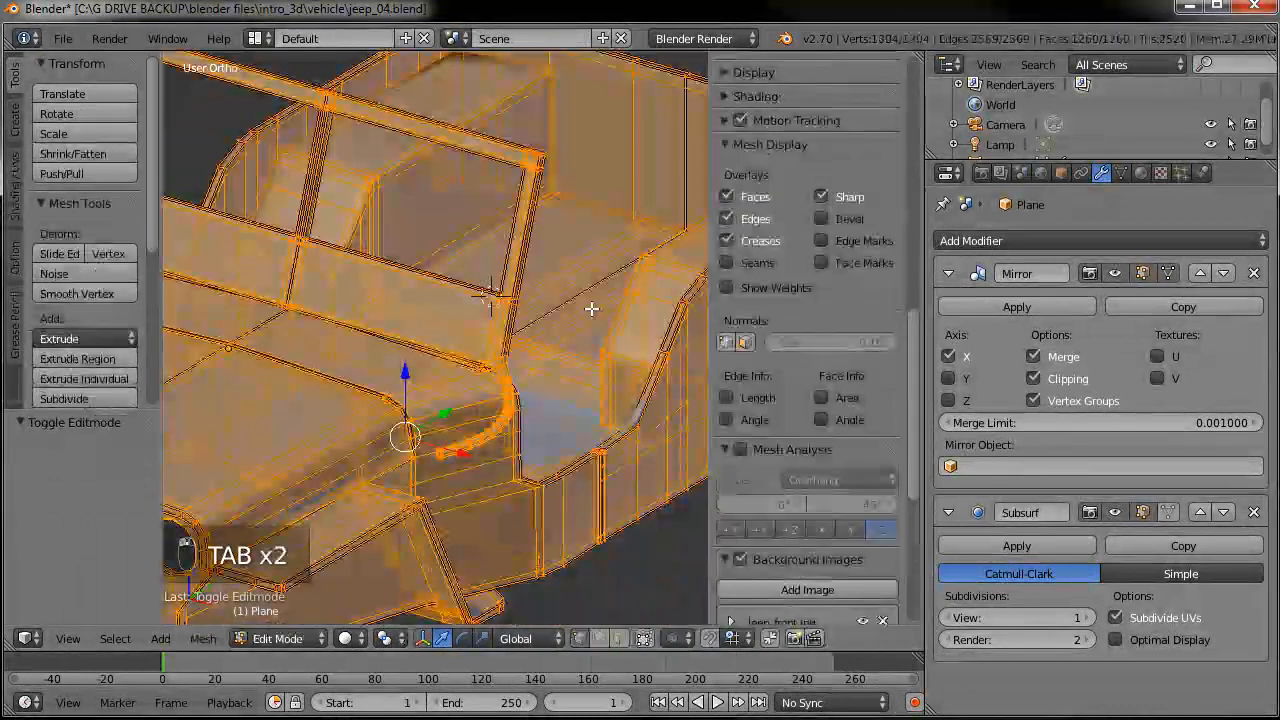
# - Check the windshield frame's edges, reselect the whole mesh and reduce the crease of all edges further by 0.564
pyautogui.press('a')
pyautogui.press('a')
pyautogui.press('a')
pyautogui.moveTo(591, 308); pyautogui.dragTo(390, 272, button='middle')
pyautogui.scroll(8, 599, 265)
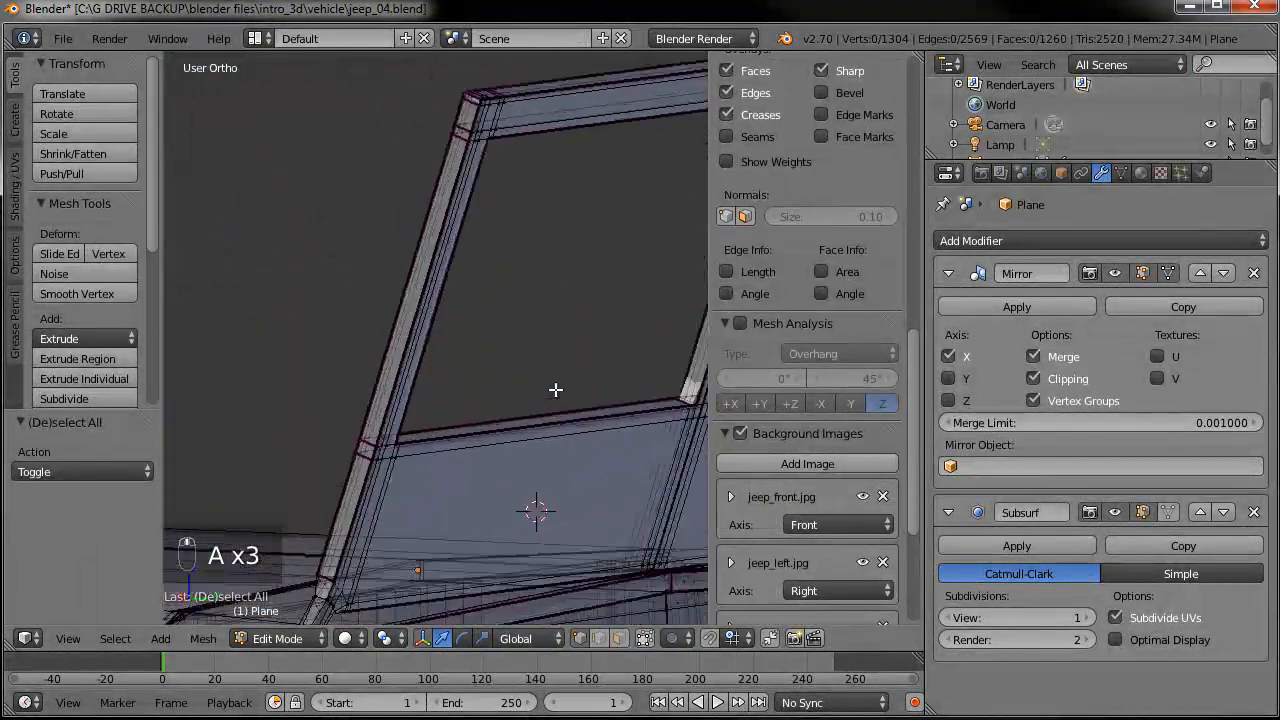
pyautogui.scroll(2, 569, 271)
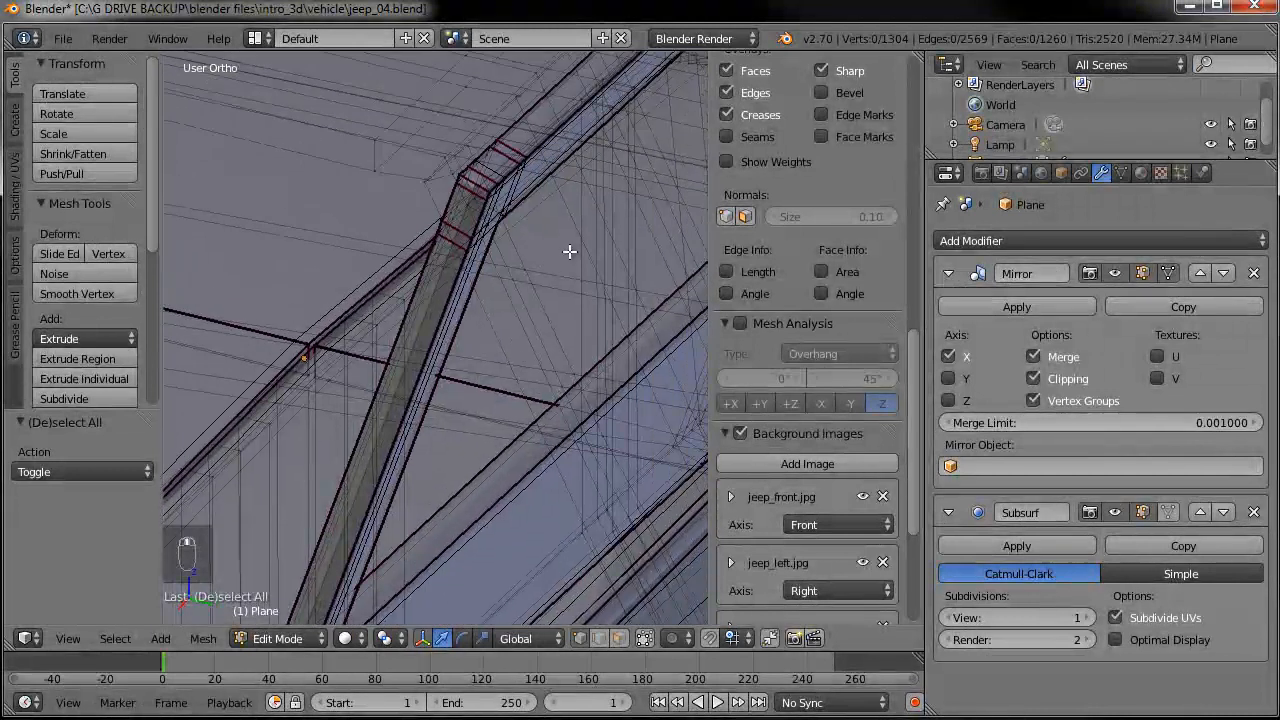
pyautogui.press('a')
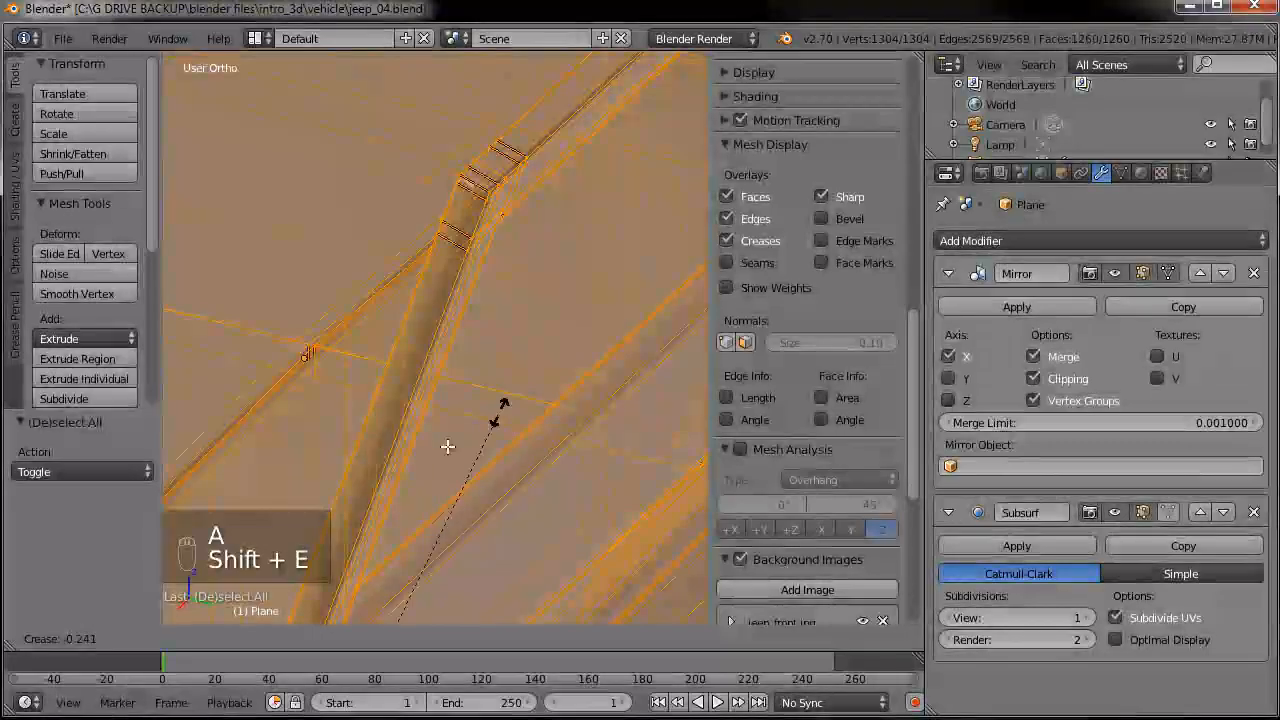
pyautogui.click(363, 540)
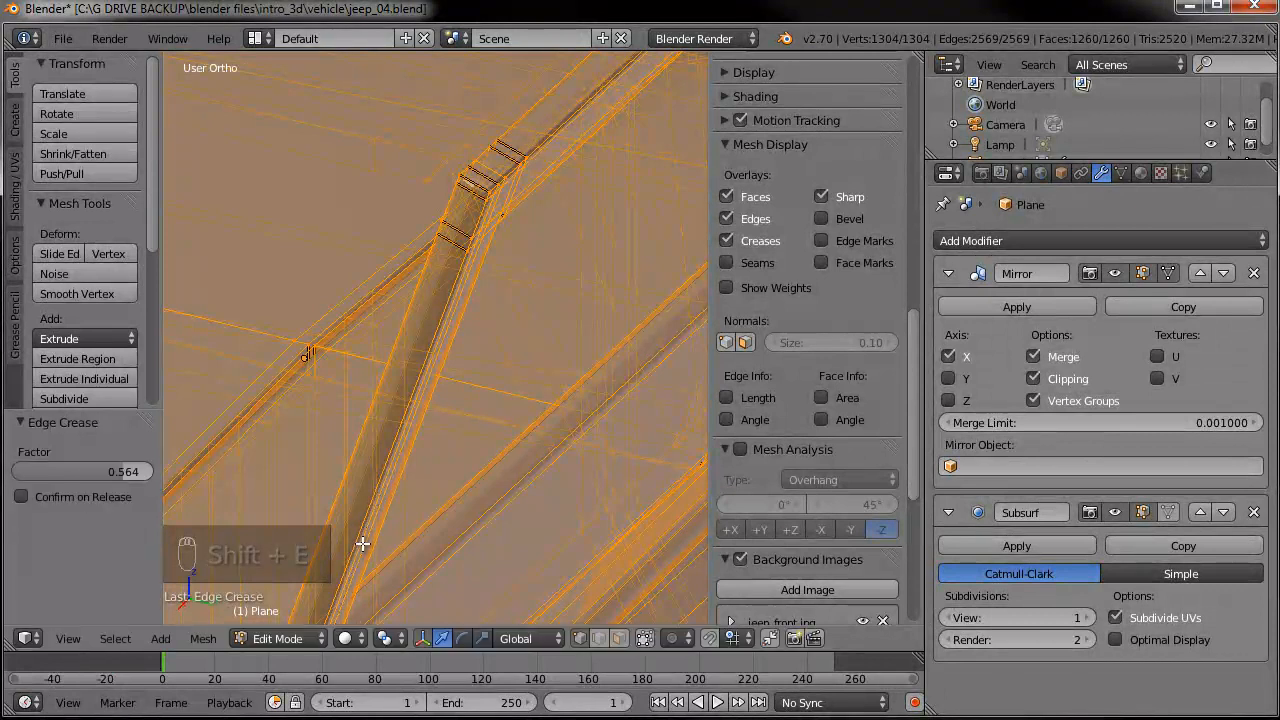
# - Examine the smoothing of the jeep body in object mode from several angles
pyautogui.press('Tab')
pyautogui.scroll(-5, 475, 327)
pyautogui.moveTo(500, 376); pyautogui.dragTo(578, 340, button='middle')
pyautogui.scroll(3, 408, 342)
pyautogui.moveTo(406, 336); pyautogui.dragTo(411, 412, button='middle')
pyautogui.scroll(-3, 497, 212)
pyautogui.moveTo(433, 466); pyautogui.dragTo(502, 354, button='middle')
# - Return to editing the jeep mesh at the rear tub's corner and deselect everything
pyautogui.press('Tab')
pyautogui.keyDown('shift'); pyautogui.moveTo(411, 239); pyautogui.dragTo(384, 392, button='middle'); pyautogui.keyUp('shift')
pyautogui.scroll(4, 417, 283)
pyautogui.keyDown('shift'); pyautogui.moveTo(446, 248); pyautogui.dragTo(522, 125, button='middle'); pyautogui.keyUp('shift')
pyautogui.scroll(1, 522, 125)
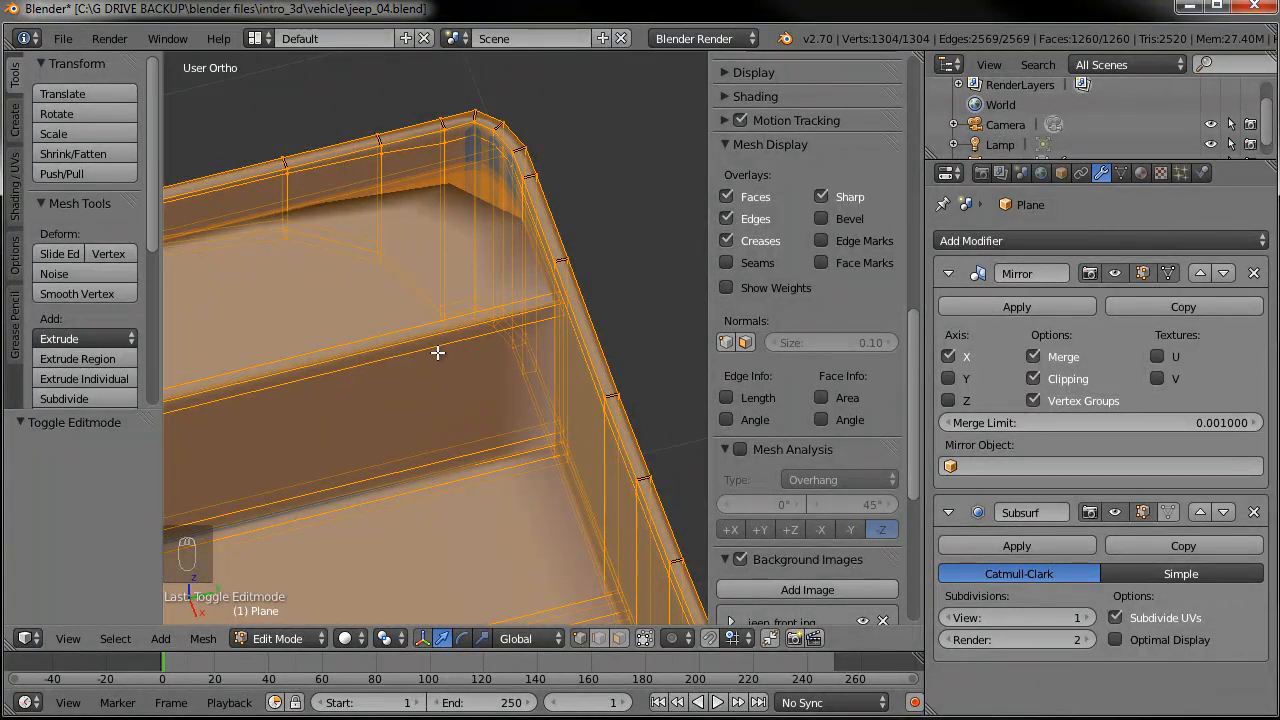
pyautogui.press('a')
pyautogui.hotkey('ctrl', 'r')
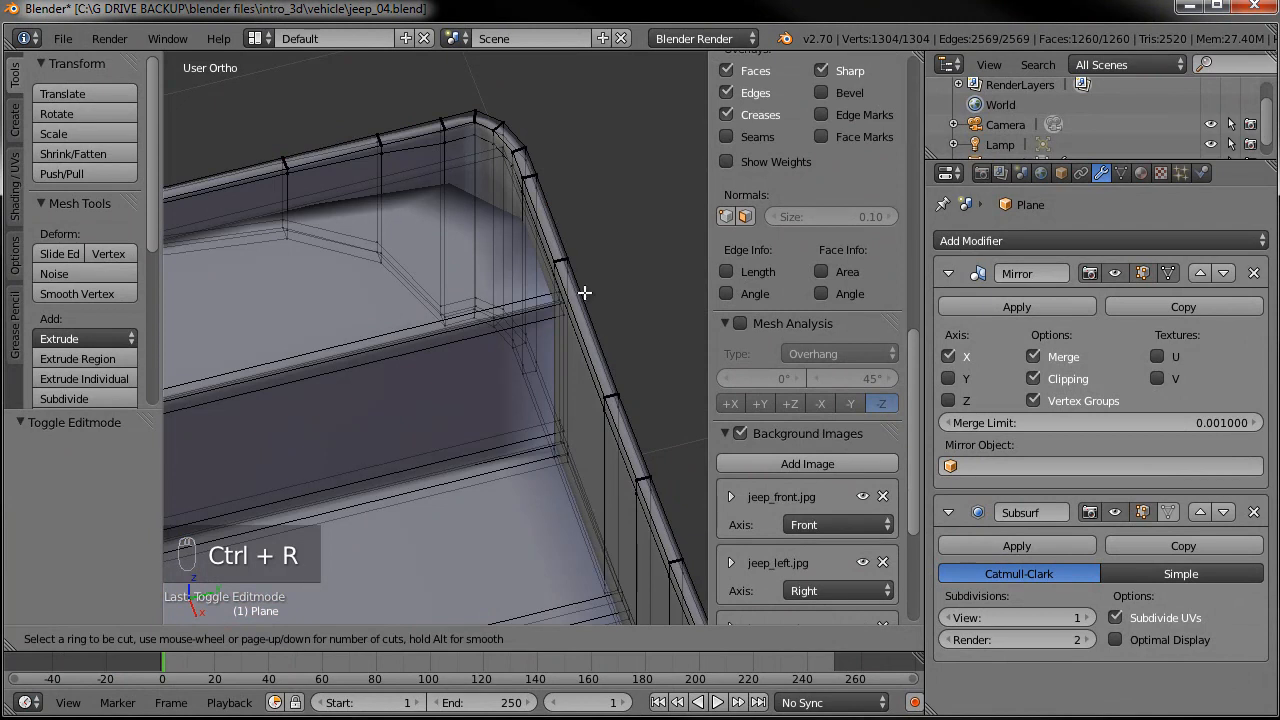
pyautogui.rightClick(380, 300)
pyautogui.scroll(-5, 400, 315)
pyautogui.scroll(5, 424, 334)
pyautogui.hotkey('ctrl', 'r')
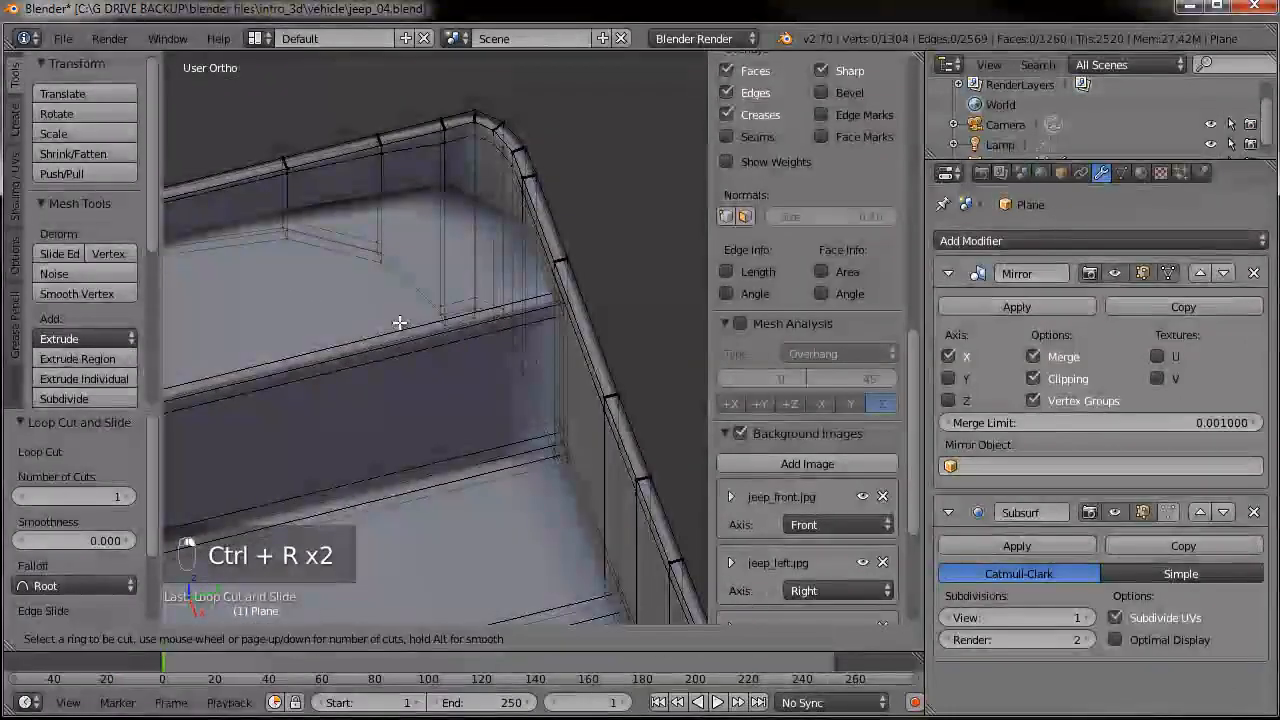
pyautogui.rightClick(432, 386)
# - Add a loop cut across the crossing panel inside the tub, slide it up against the side wall and check the smoothing
pyautogui.scroll(-5, 361, 386)
pyautogui.moveTo(361, 386); pyautogui.dragTo(428, 263, button='middle')
pyautogui.scroll(5, 449, 343)
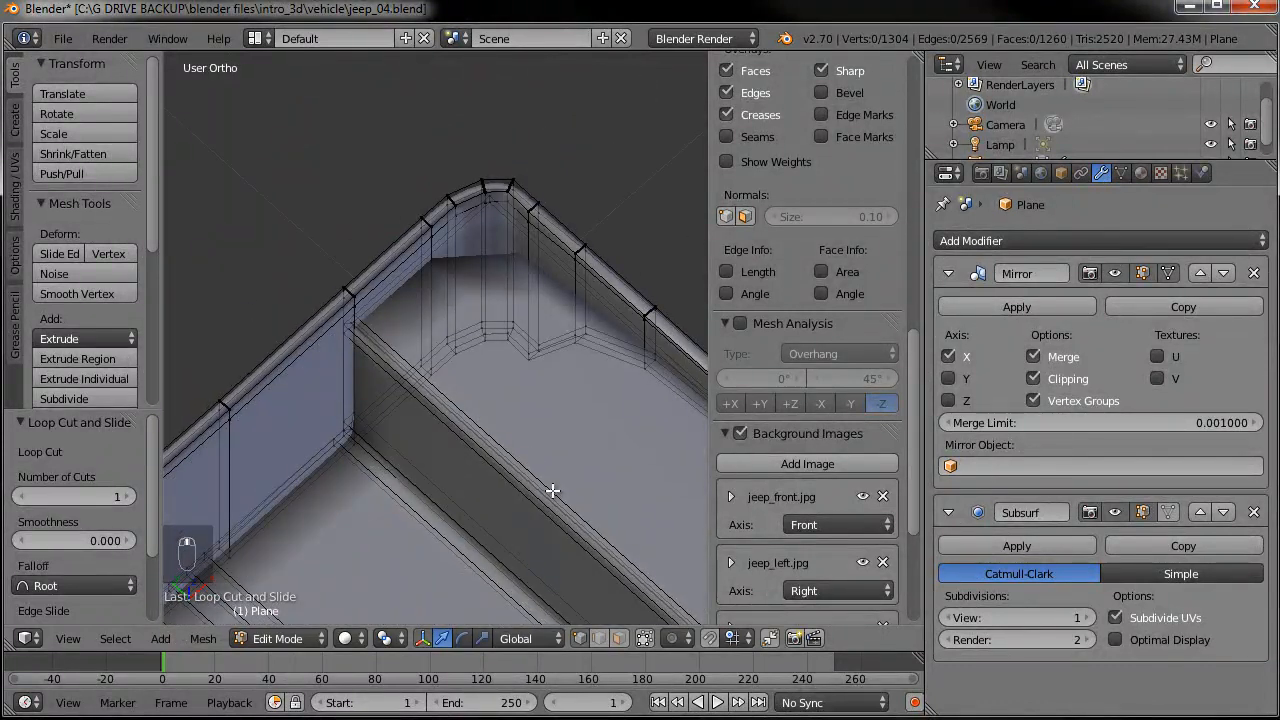
pyautogui.hotkey('ctrl', 'r')
pyautogui.click(423, 366)
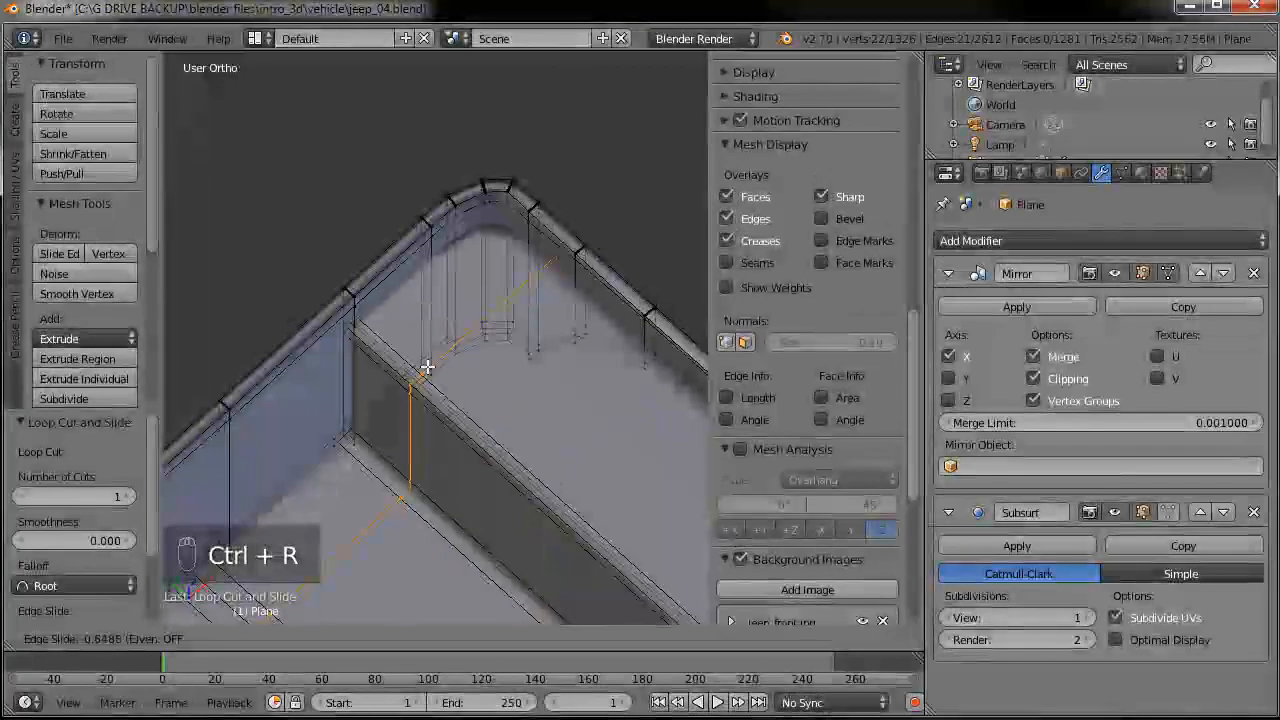
pyautogui.click(388, 314)
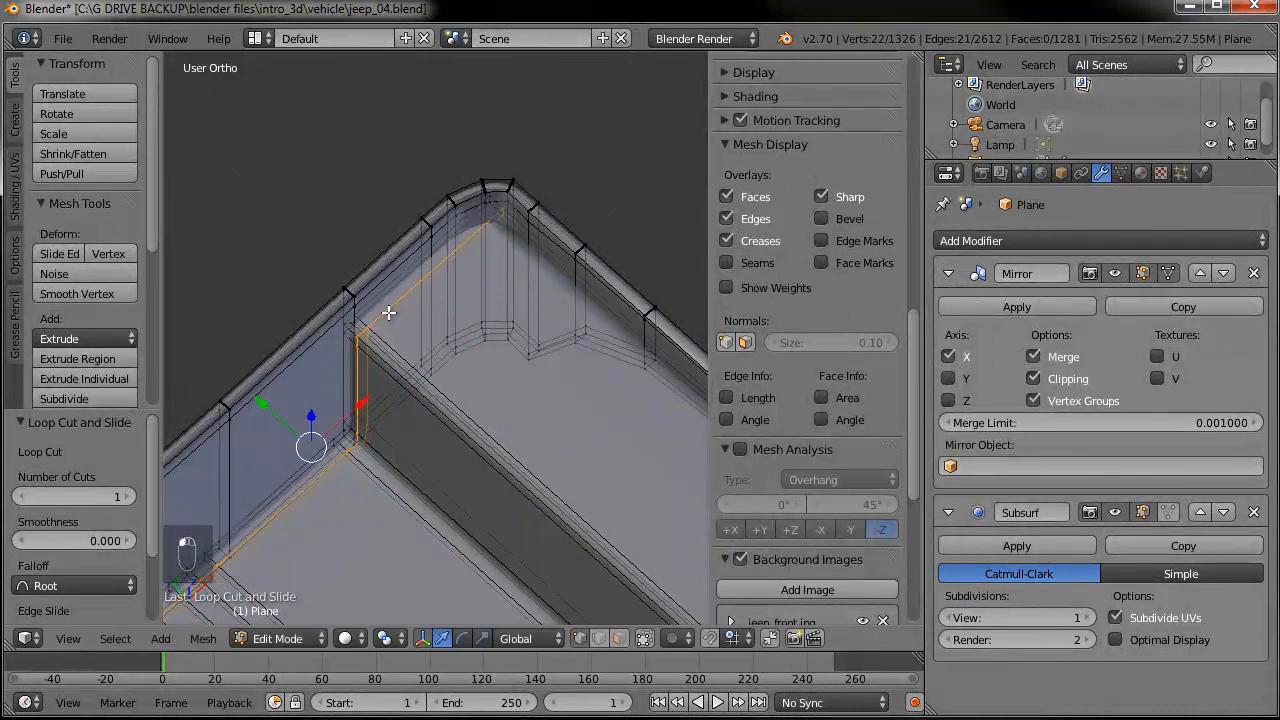
pyautogui.press('Tab')
pyautogui.moveTo(503, 458); pyautogui.dragTo(482, 379, button='middle')
pyautogui.scroll(-3, 505, 529)
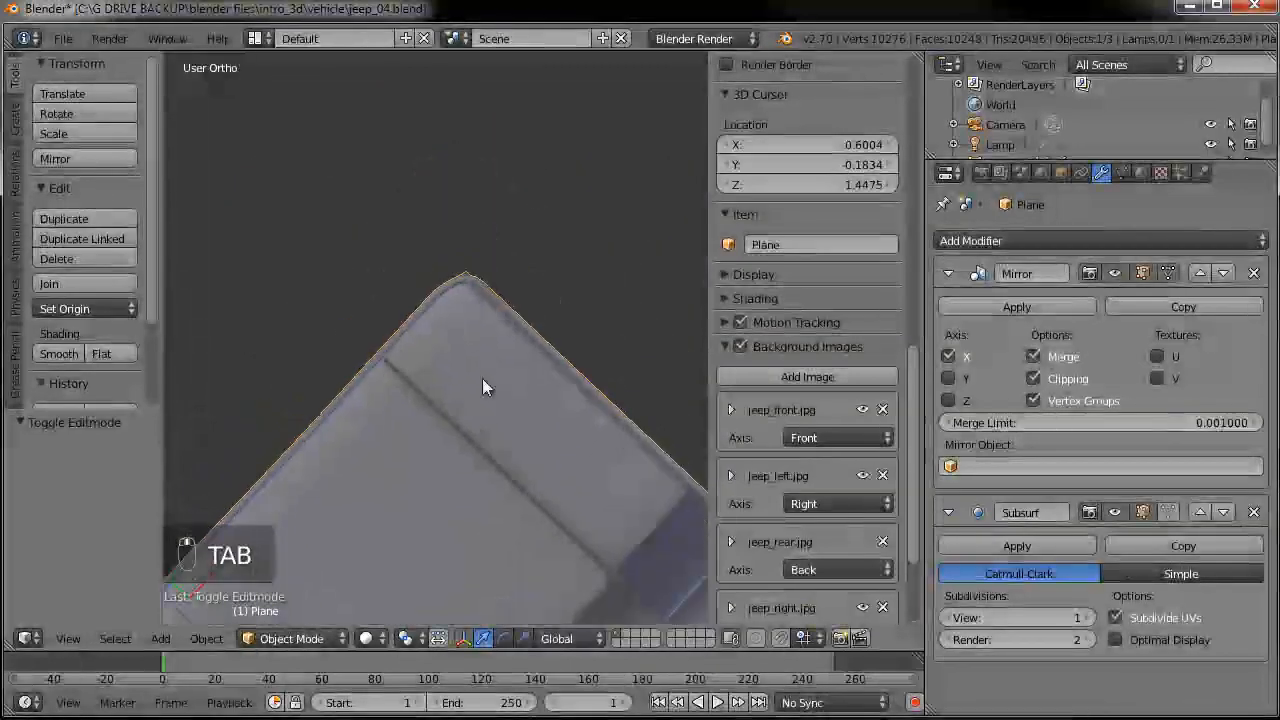
# - Add a single loop cut beside the tub's outer edge and slide it close to the rounded corner
pyautogui.scroll(6, 482, 379)
pyautogui.press('Tab')
pyautogui.rightClick(498, 149)
pyautogui.press('g')
pyautogui.rightClick(480, 160)
pyautogui.hotkey('ctrl', 'r')
pyautogui.click(475, 160)
pyautogui.click(530, 101)
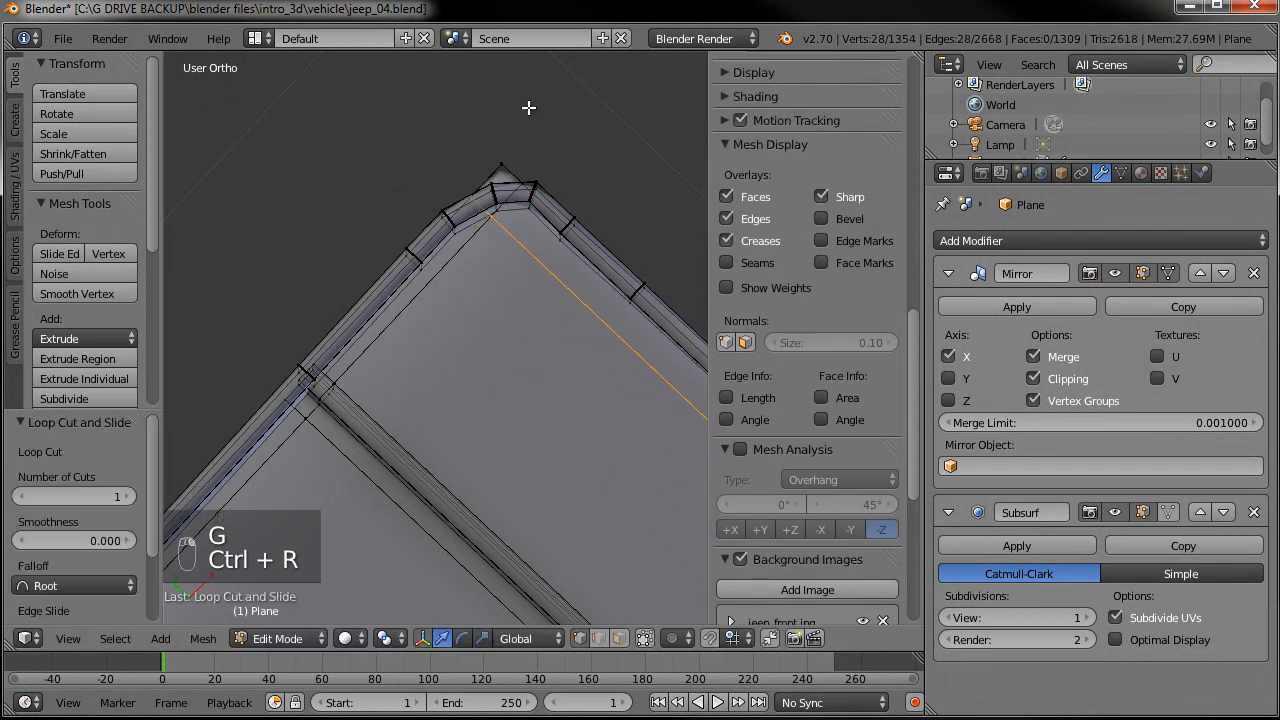
# - Move the corner's protruding vertices by -0.017 in X and -0.014 in Y, and shift the adjacent corner face about -0.010 along Y
pyautogui.press('a')
pyautogui.press('c')
pyautogui.click(503, 150)
pyautogui.rightClick(503, 150)
pyautogui.press('g')
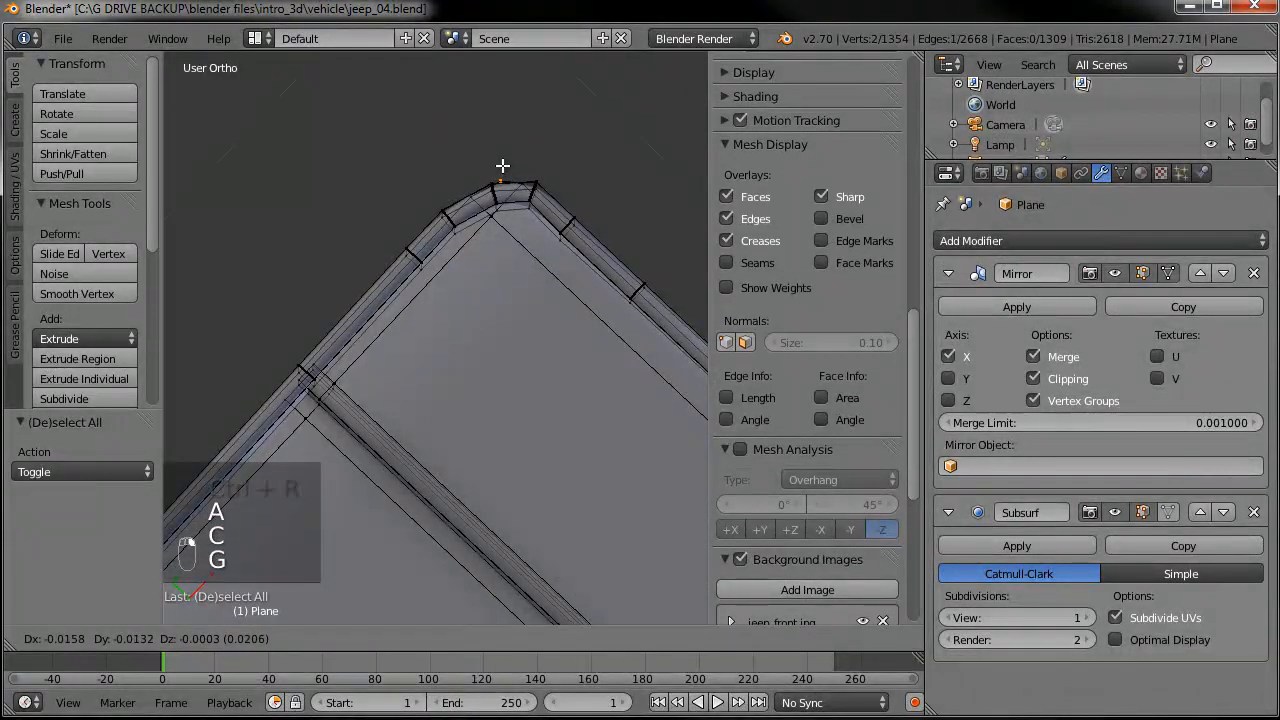
pyautogui.click(530, 172)
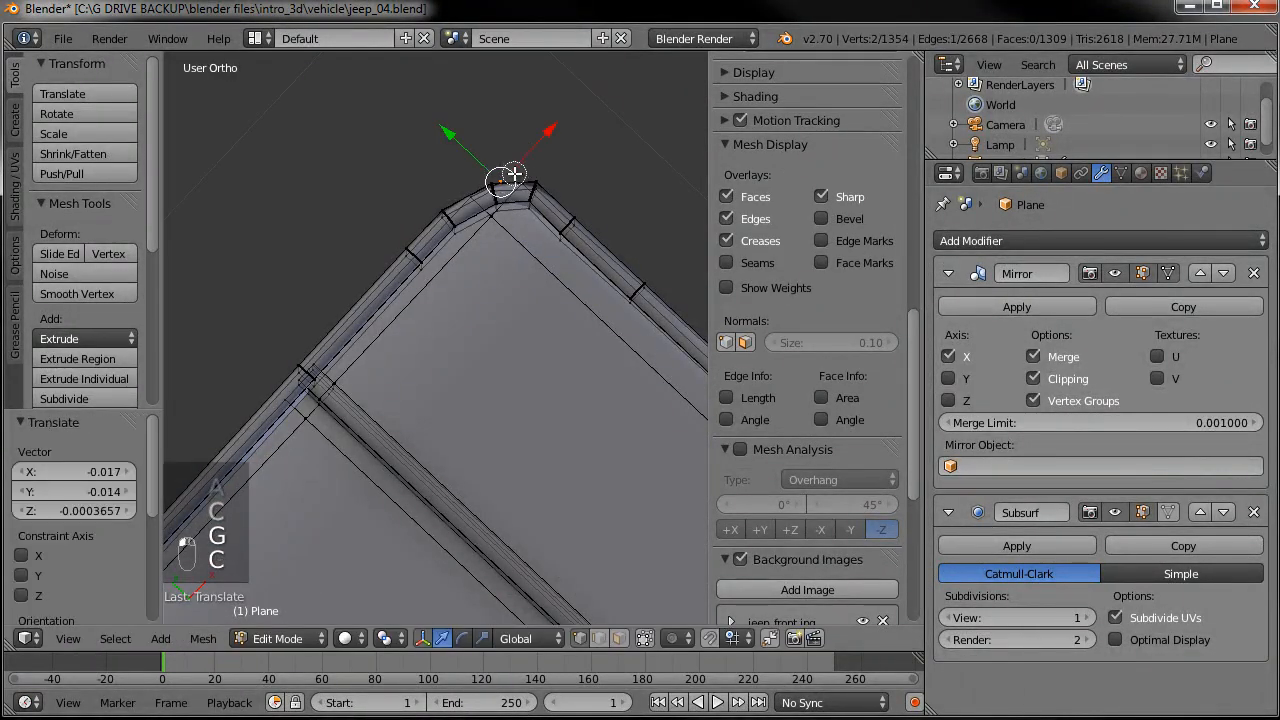
pyautogui.press('g')
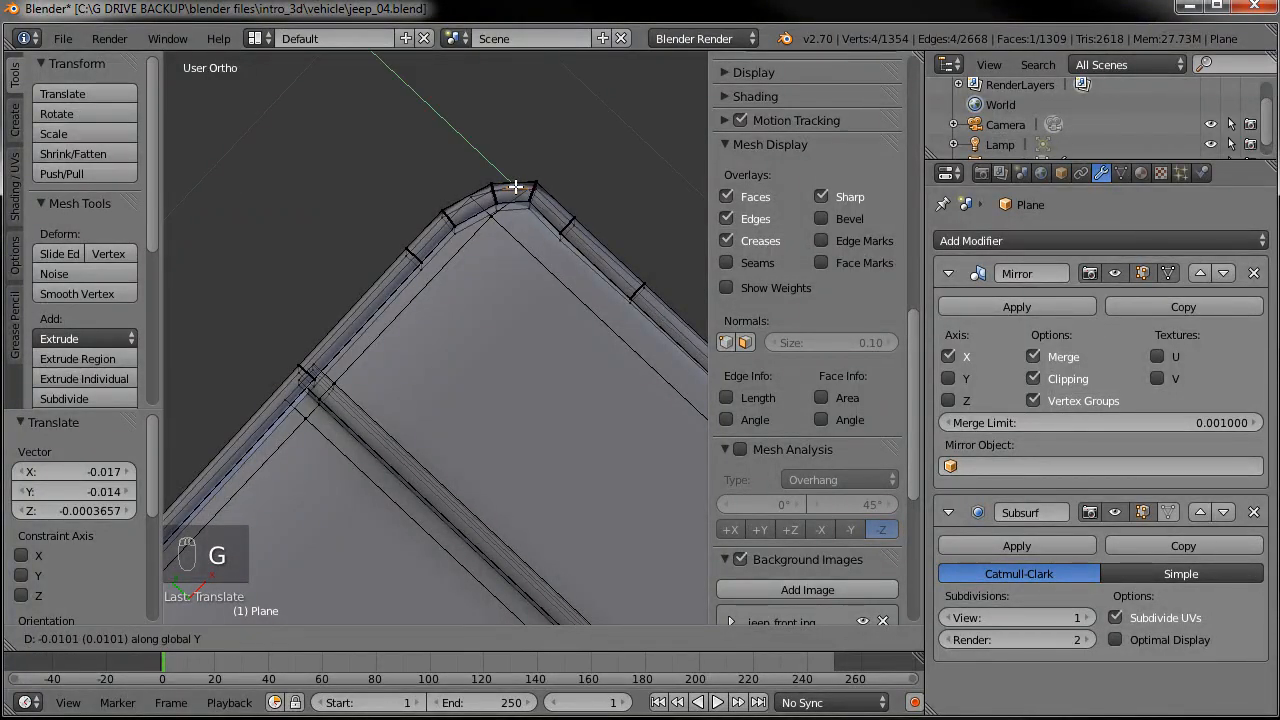
pyautogui.click(516, 187)
# - Select the neighbouring edge at the rounded corner and inspect the smoothed jeep body in object mode
pyautogui.press('a')
pyautogui.press('c')
pyautogui.click(471, 197)
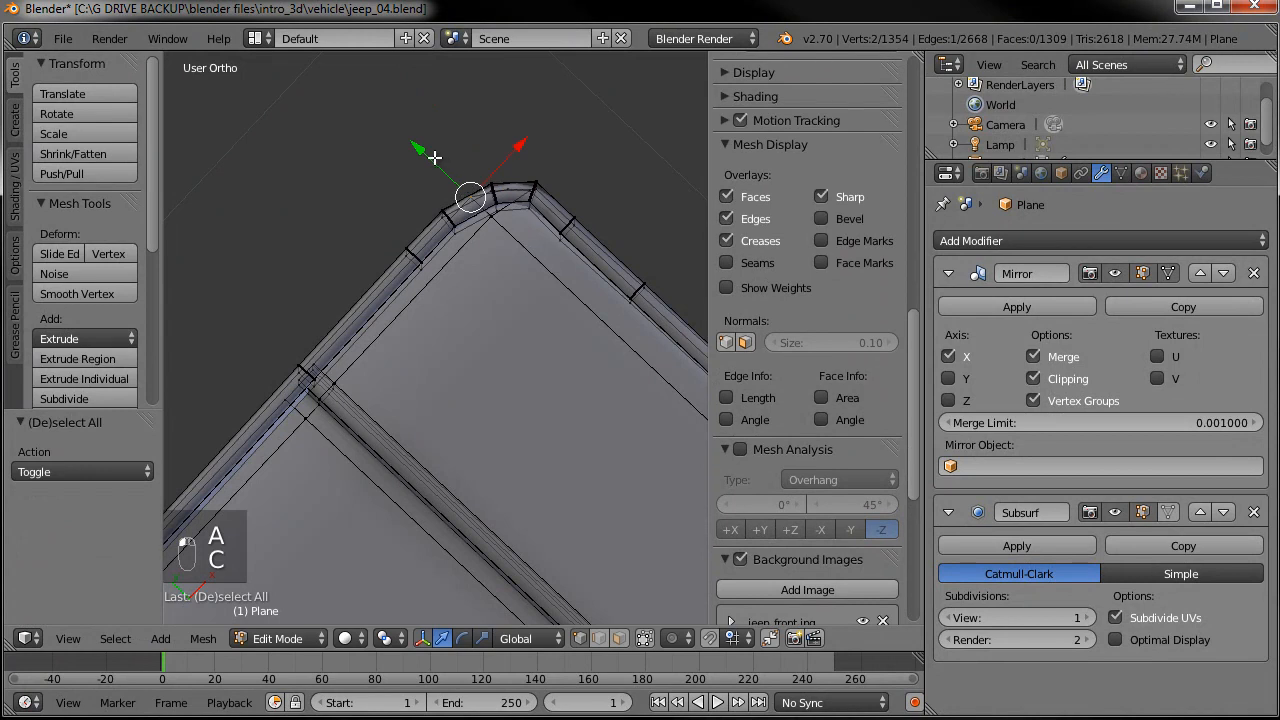
pyautogui.rightClick(438, 160)
pyautogui.press('Tab')
pyautogui.scroll(-5, 500, 277)
pyautogui.moveTo(451, 163); pyautogui.dragTo(577, 335, button='middle')
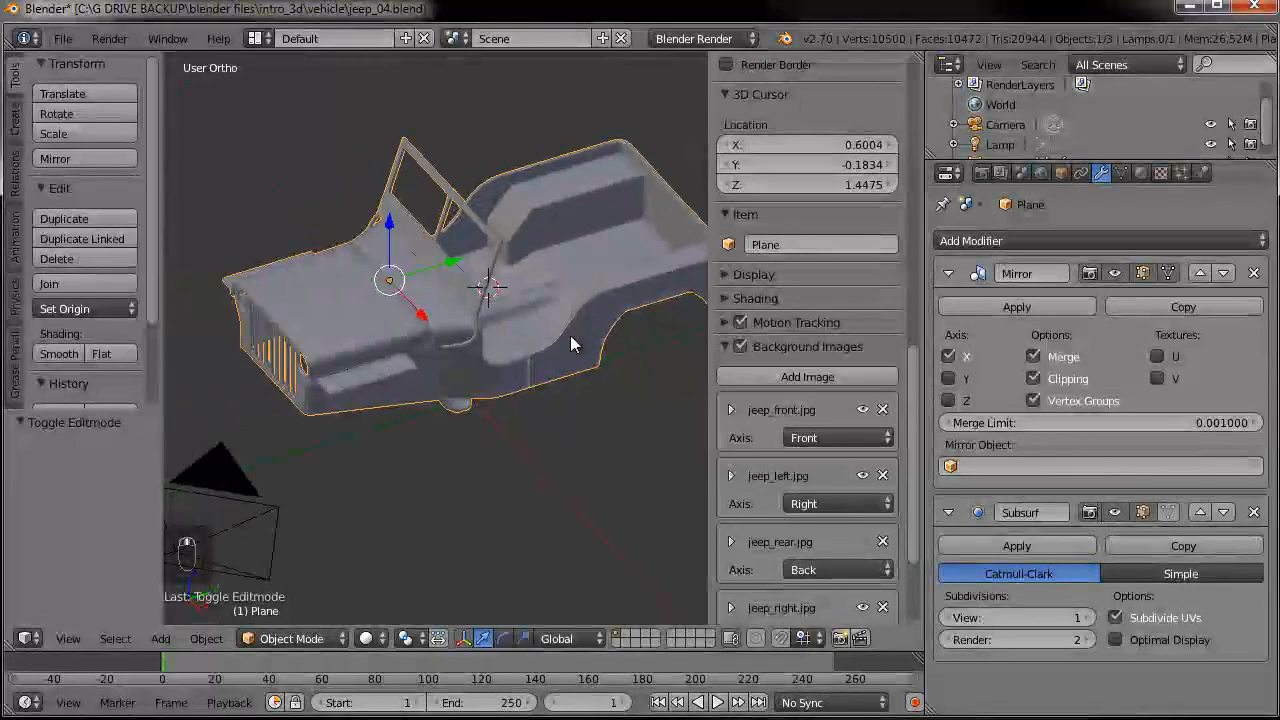
pyautogui.scroll(8, 572, 338)
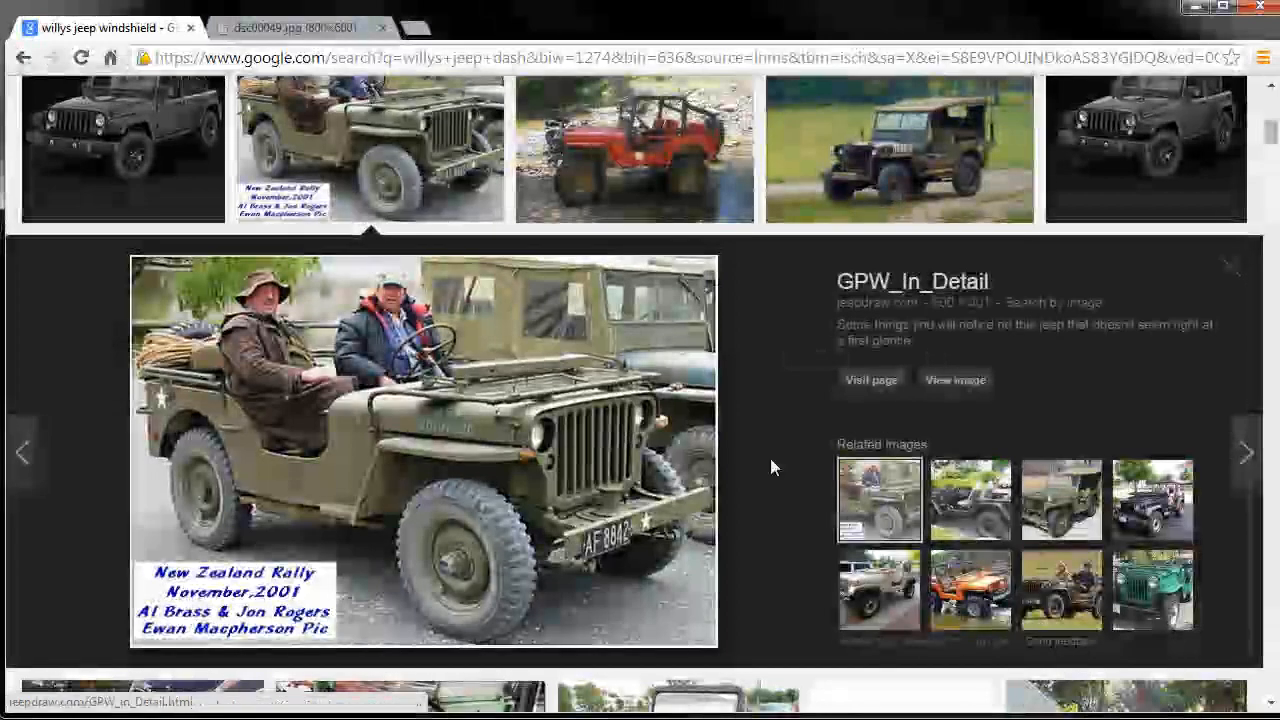
# - Examine the Willys jeep photos in the web browser, including the folded windshield picture and dsc00049.jpg, and return to Blender
pyautogui.click(296, 30)
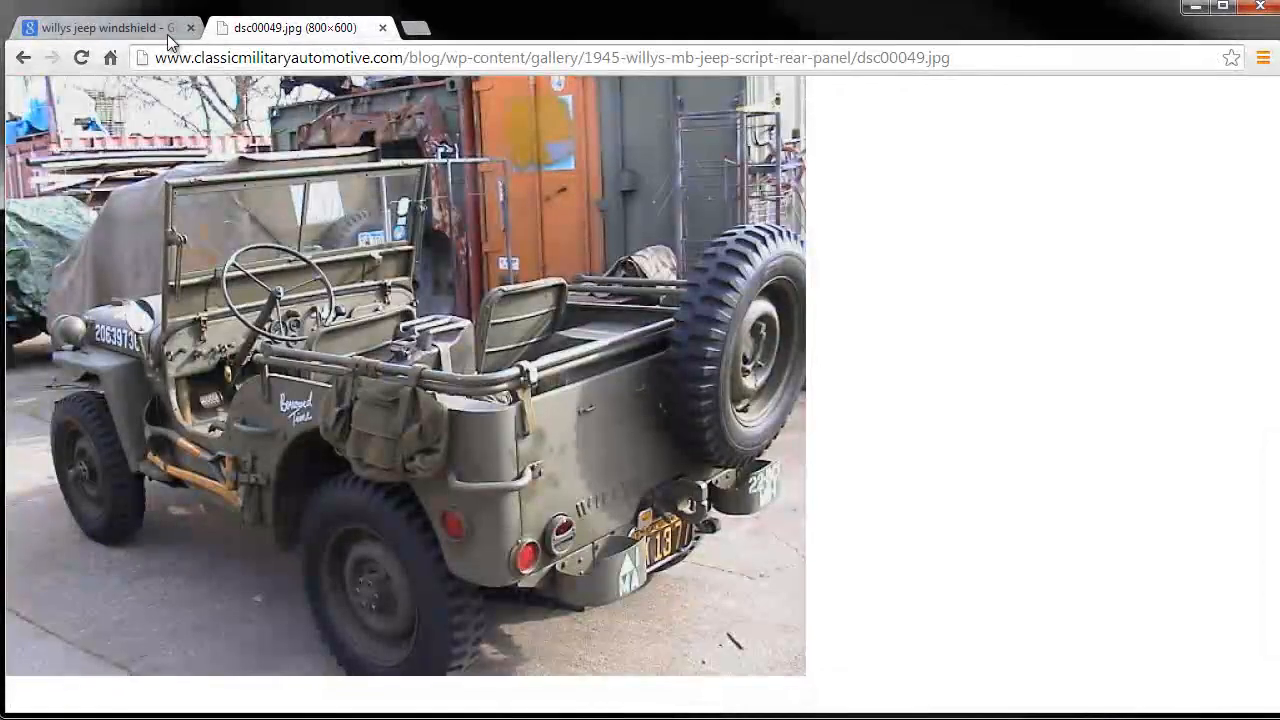
pyautogui.click(104, 30)
pyautogui.scroll(-7, 762, 341)
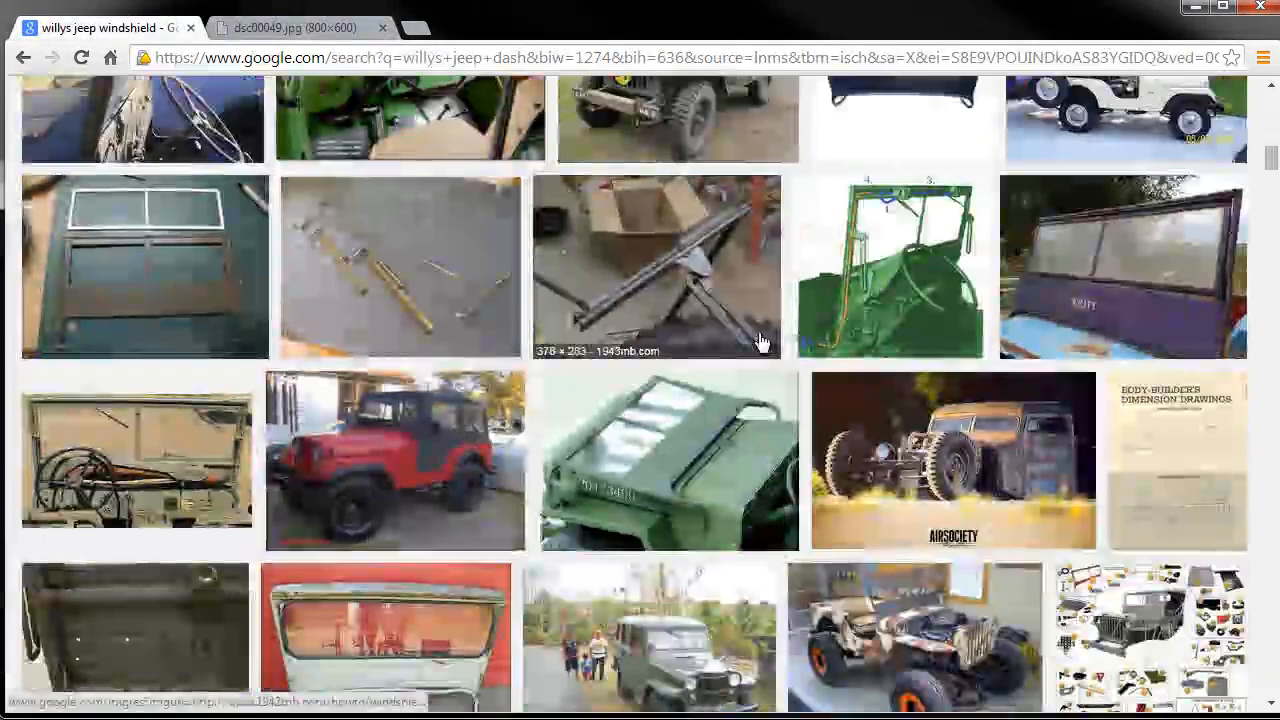
pyautogui.scroll(9, 762, 341)
pyautogui.scroll(6, 762, 341)
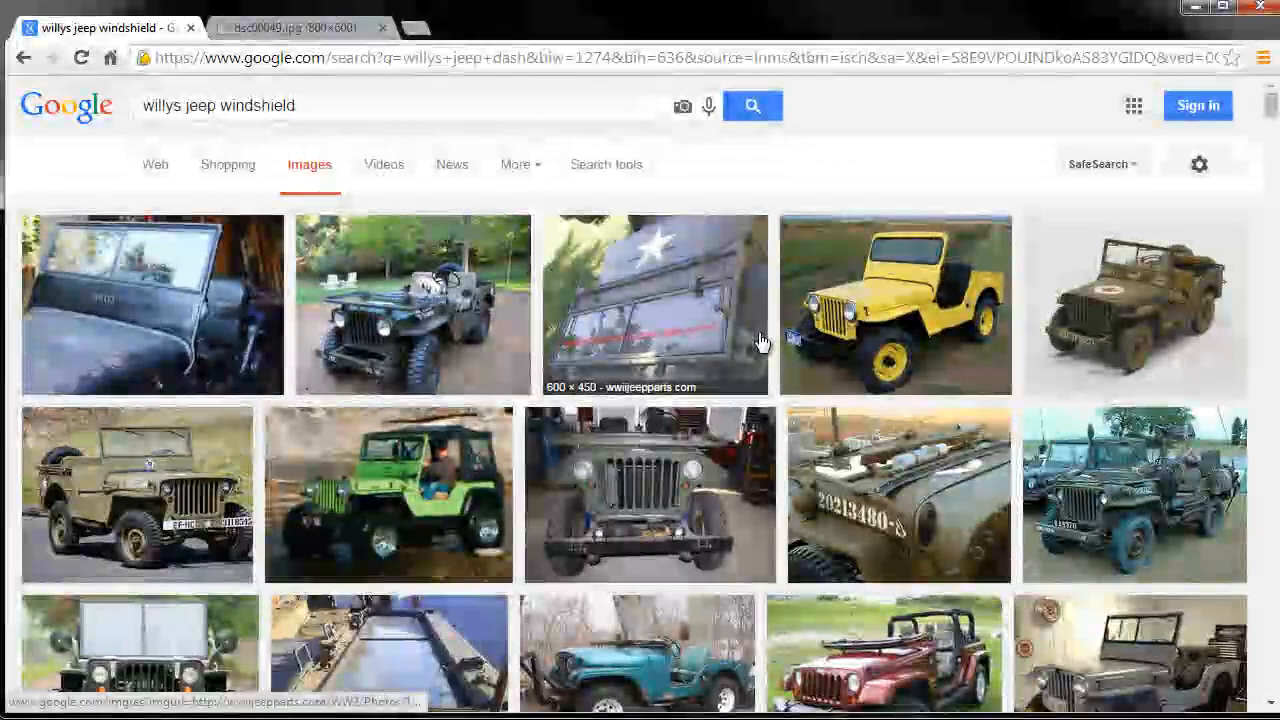
pyautogui.scroll(-3, 768, 463)
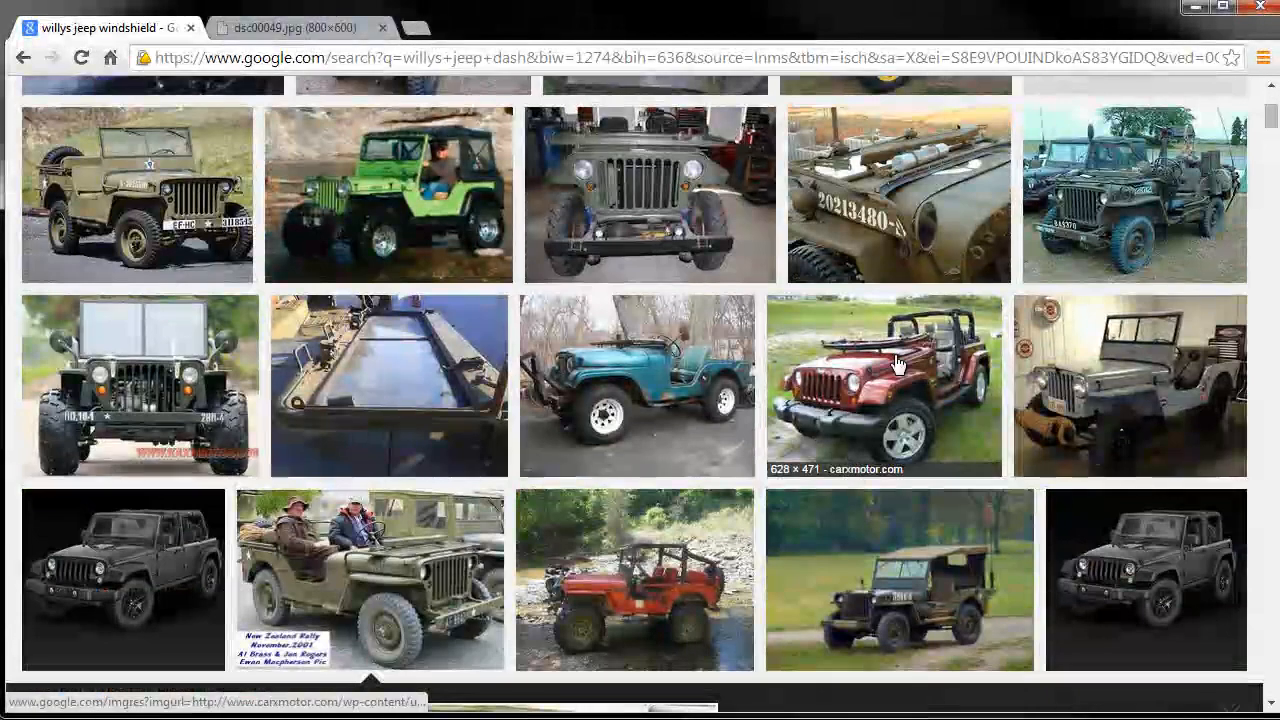
pyautogui.click(893, 228)
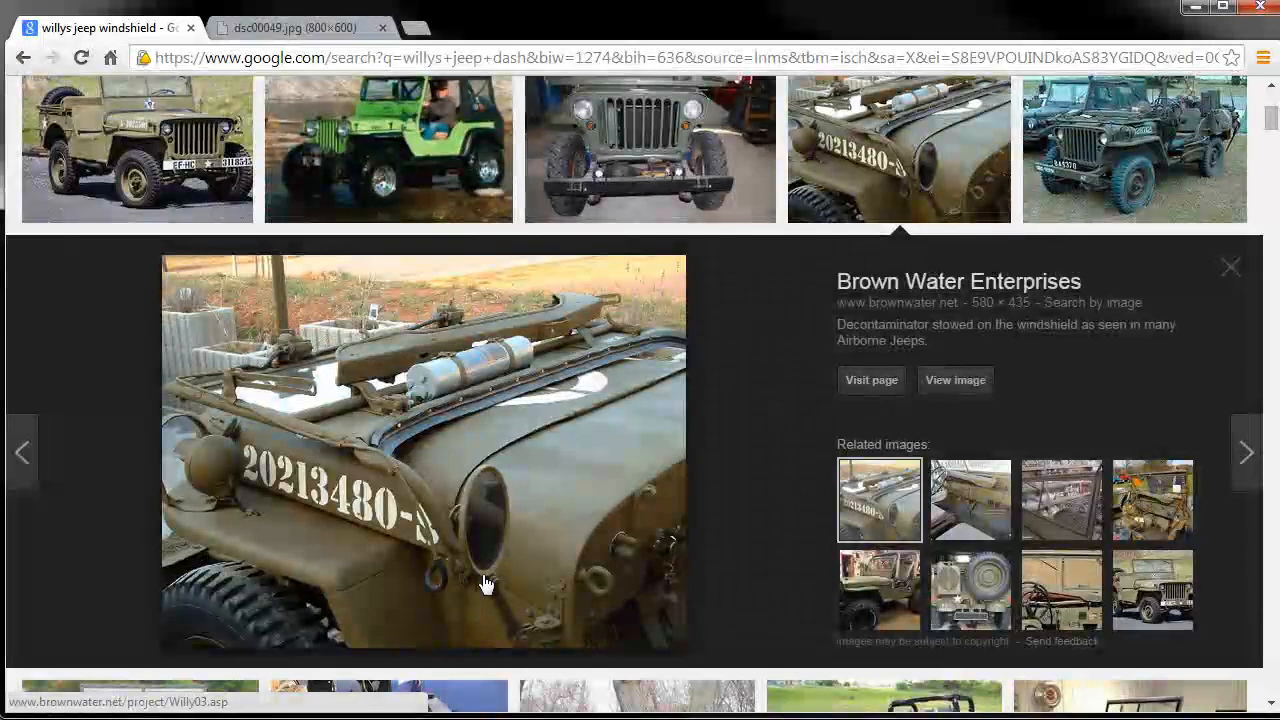
pyautogui.click(289, 28)
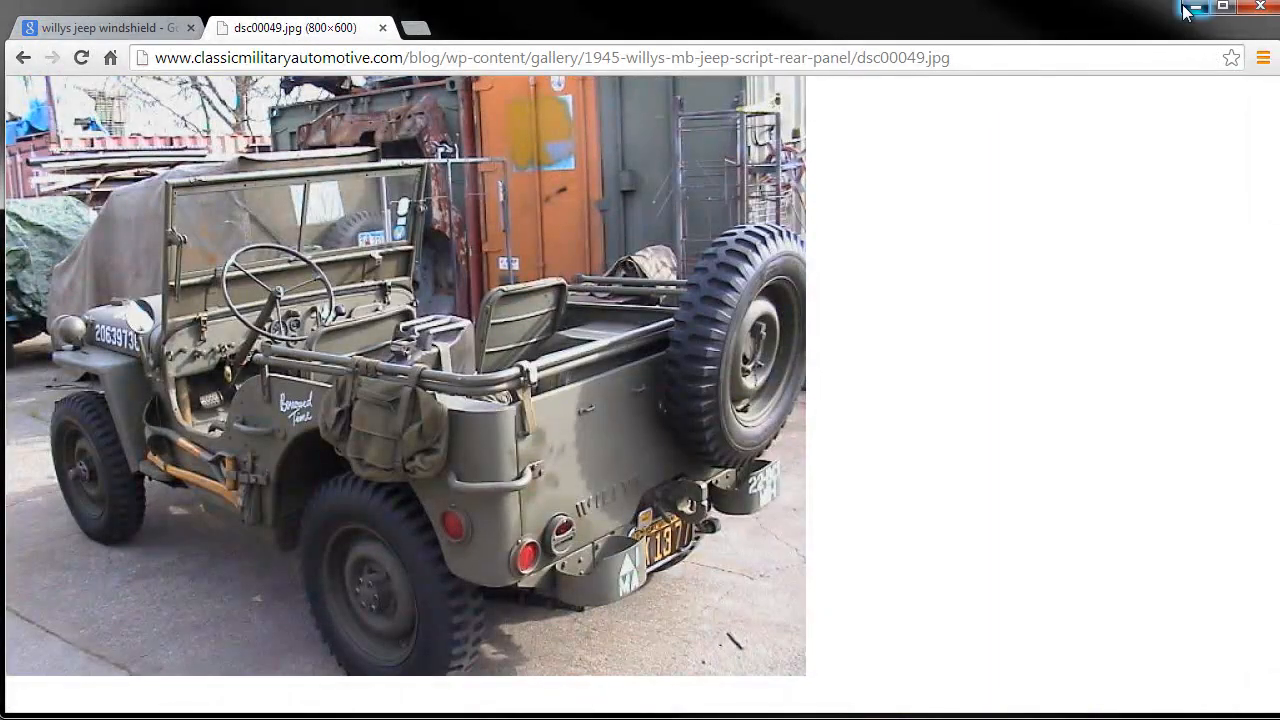
pyautogui.click(1194, 8)
# - Show the mesh in wireframe from the right side over the blueprint, at the lower end of the curved windshield tube
pyautogui.press('Tab')
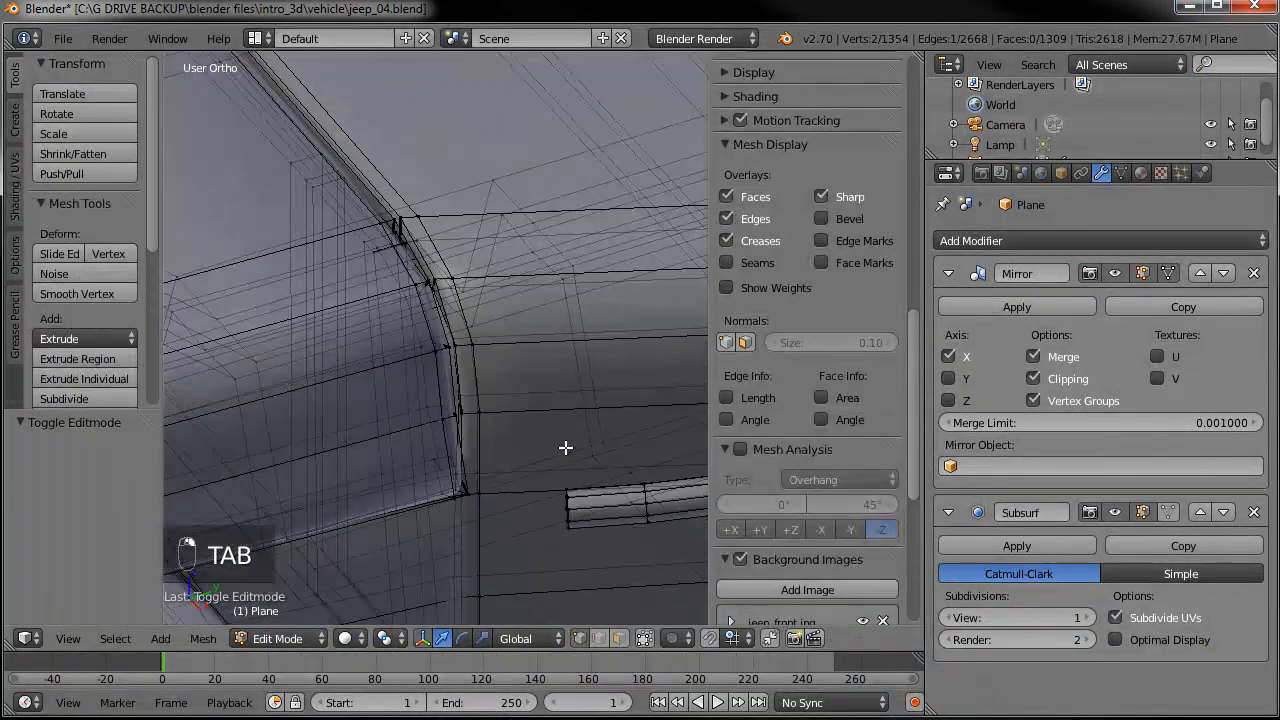
pyautogui.press('KP_3')
pyautogui.scroll(-4, 563, 400)
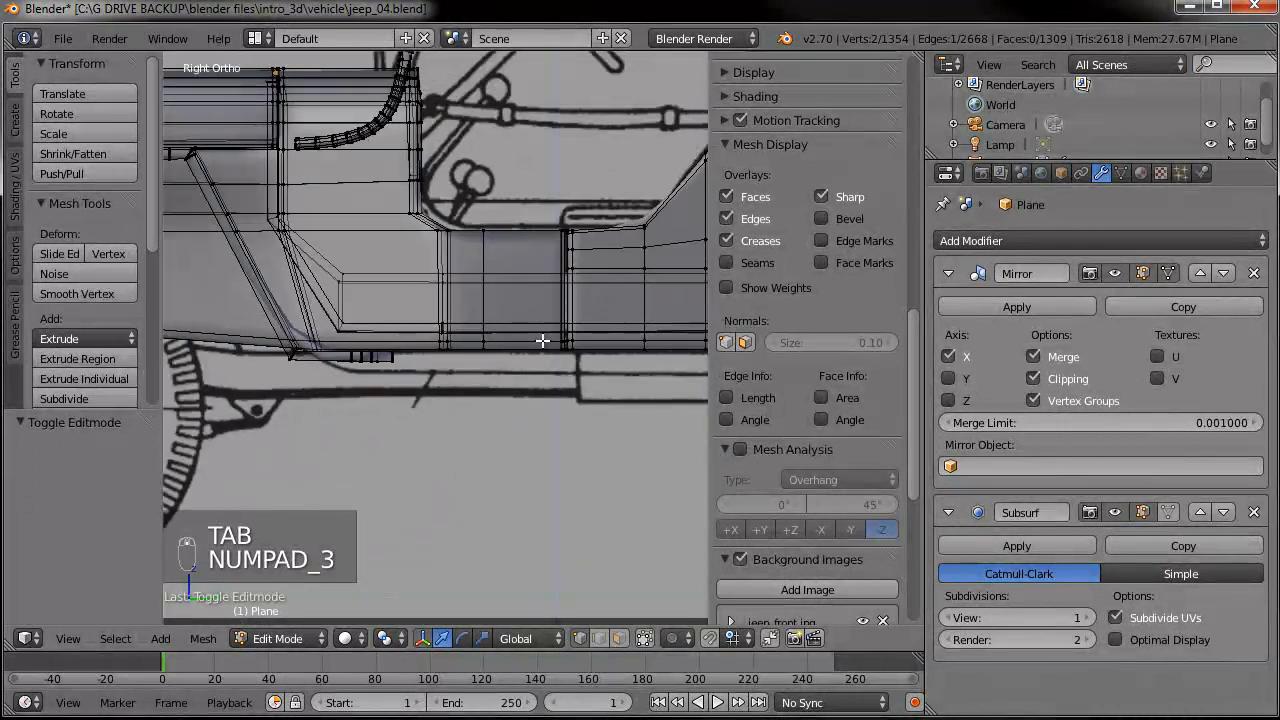
pyautogui.press('z')
pyautogui.press('z')
pyautogui.press('z')
pyautogui.press('z')
pyautogui.scroll(6, 549, 386)
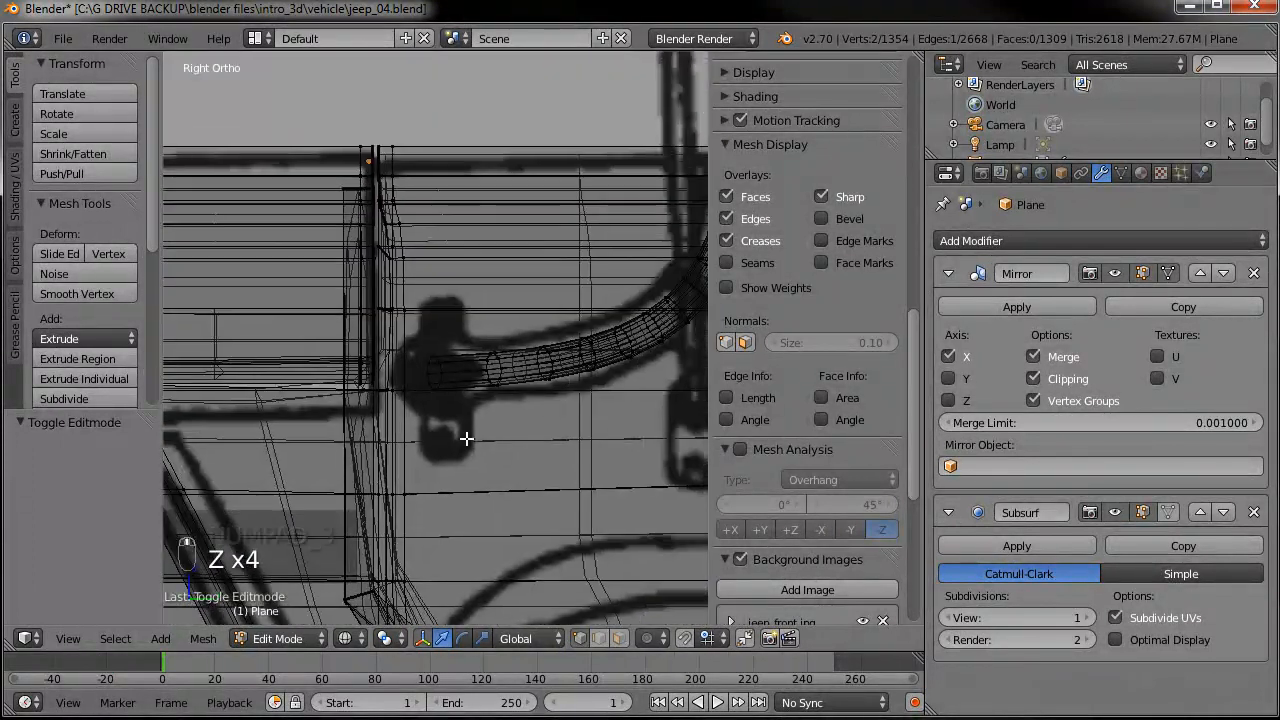
# - Select the tube's end loop, enlarge it along Z to match the blueprint's knob and move it 0.011 along Y
pyautogui.press('a')
pyautogui.press('c')
pyautogui.click(430, 414)
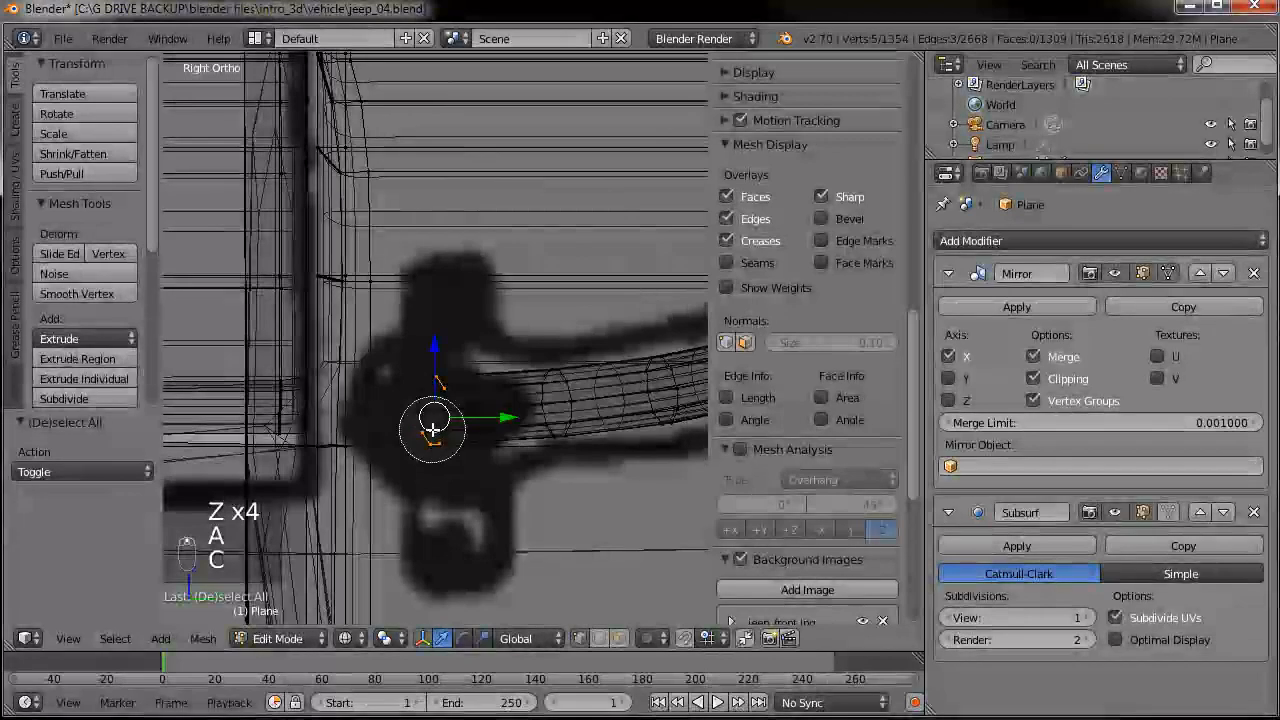
pyautogui.rightClick(477, 440)
pyautogui.press('s')
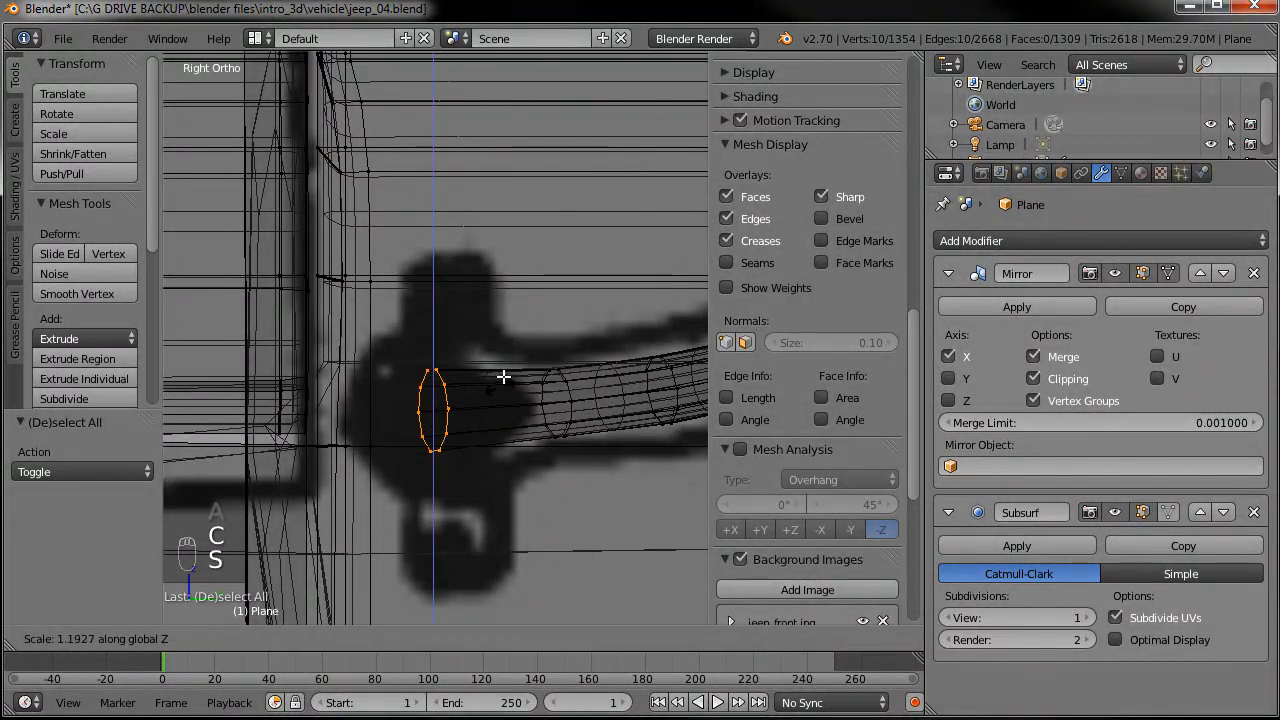
pyautogui.click(520, 283)
pyautogui.moveTo(503, 406); pyautogui.dragTo(530, 410)
# - Extrude the tube's end loop -0.023 along Y and flatten the new loop by scaling it to 0 in Y
pyautogui.press('e')
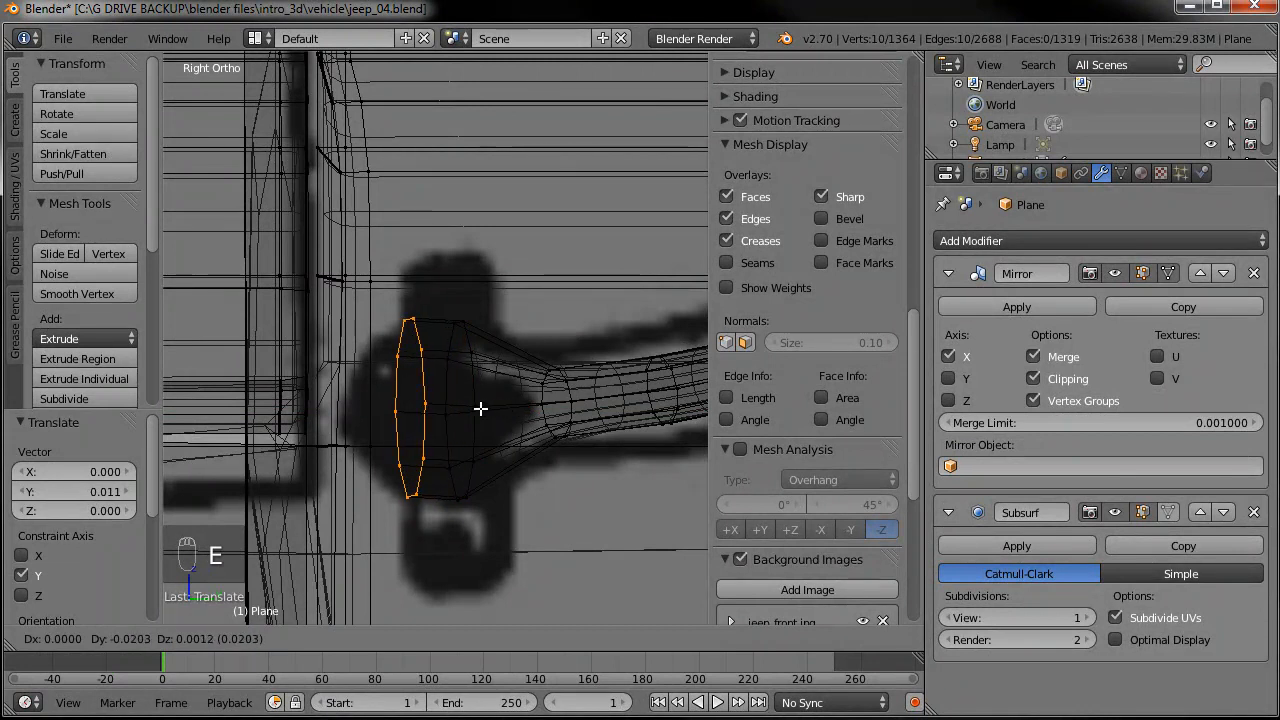
pyautogui.press('y')
pyautogui.click(475, 410)
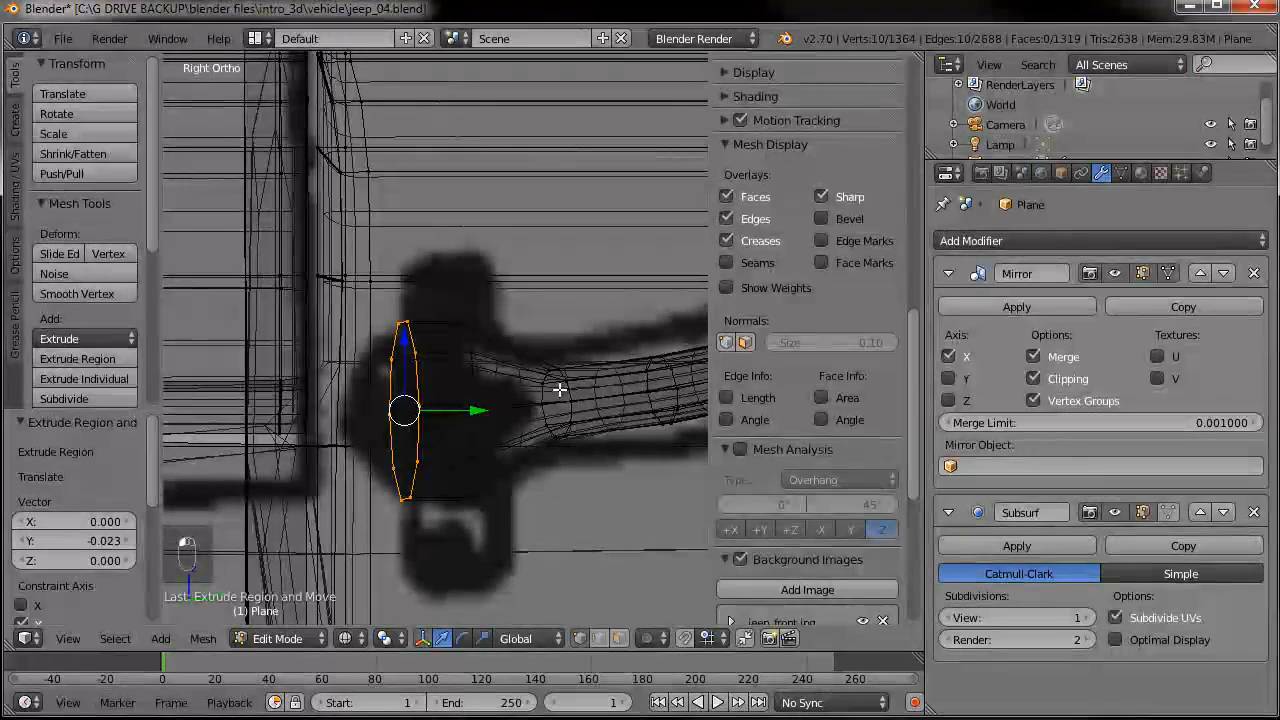
pyautogui.press('r')
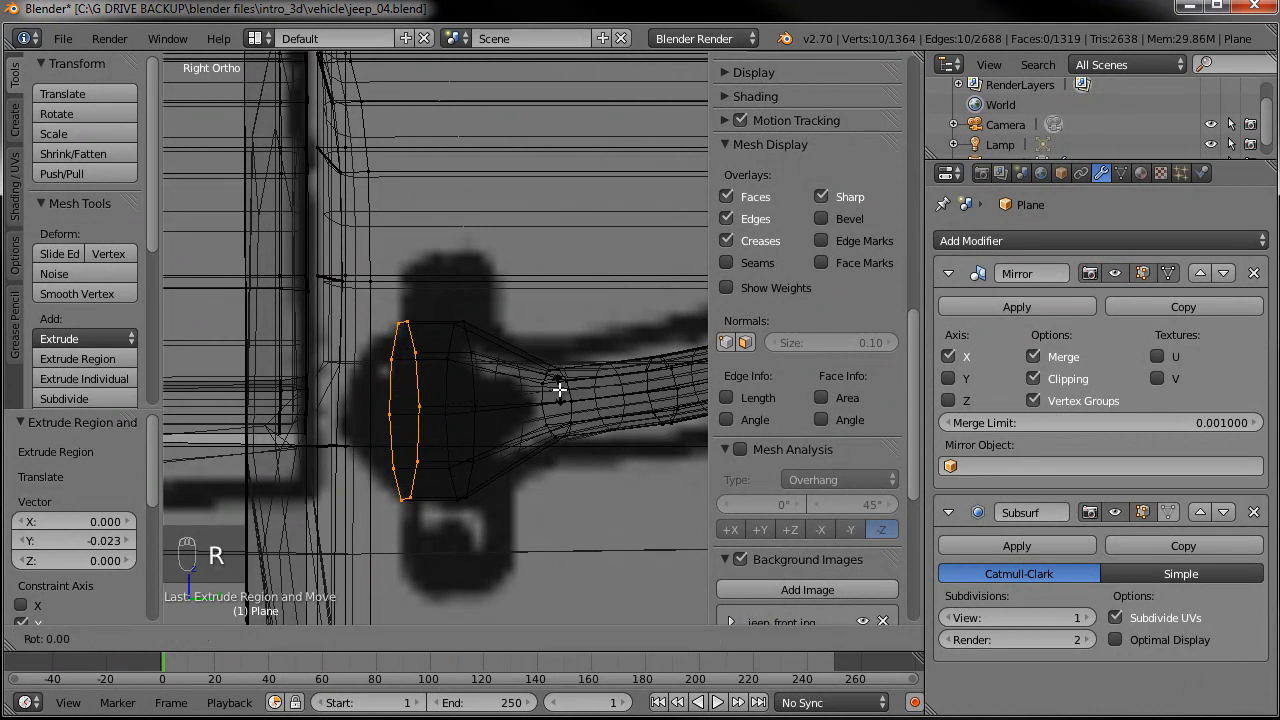
pyautogui.rightClick(559, 390)
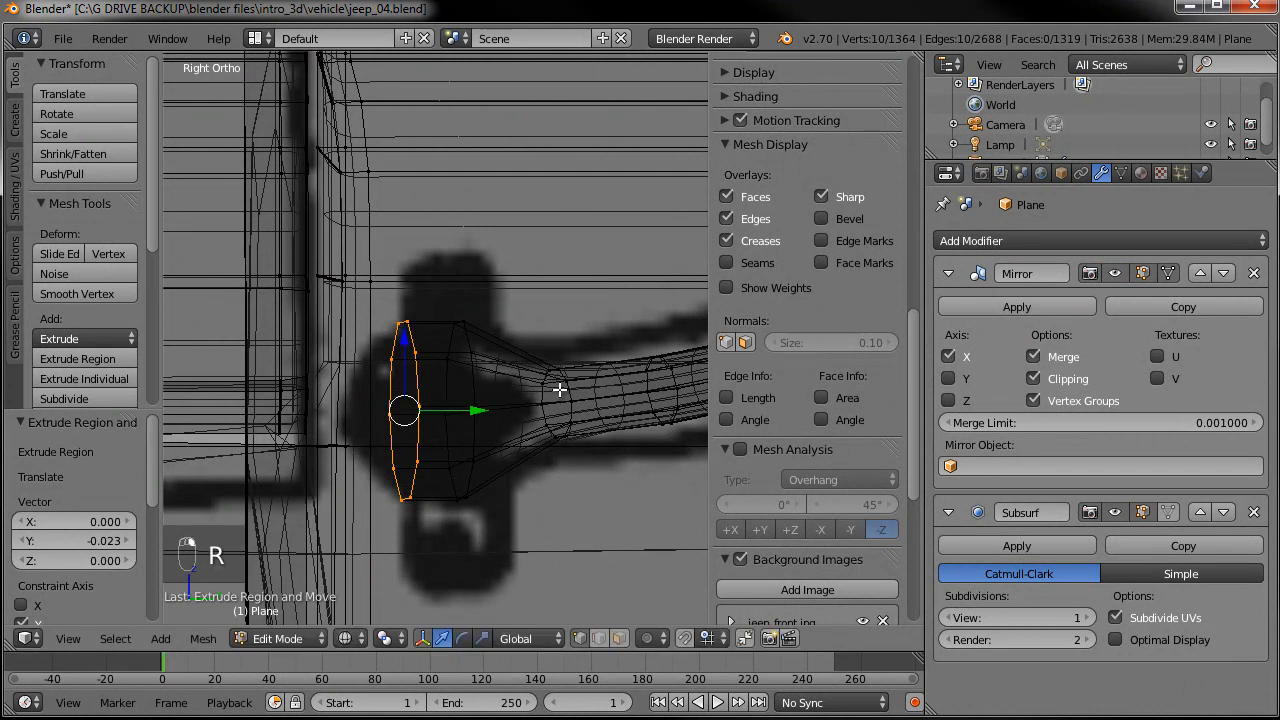
pyautogui.press('s')
pyautogui.press('y')
pyautogui.press('0')
pyautogui.click(559, 390)
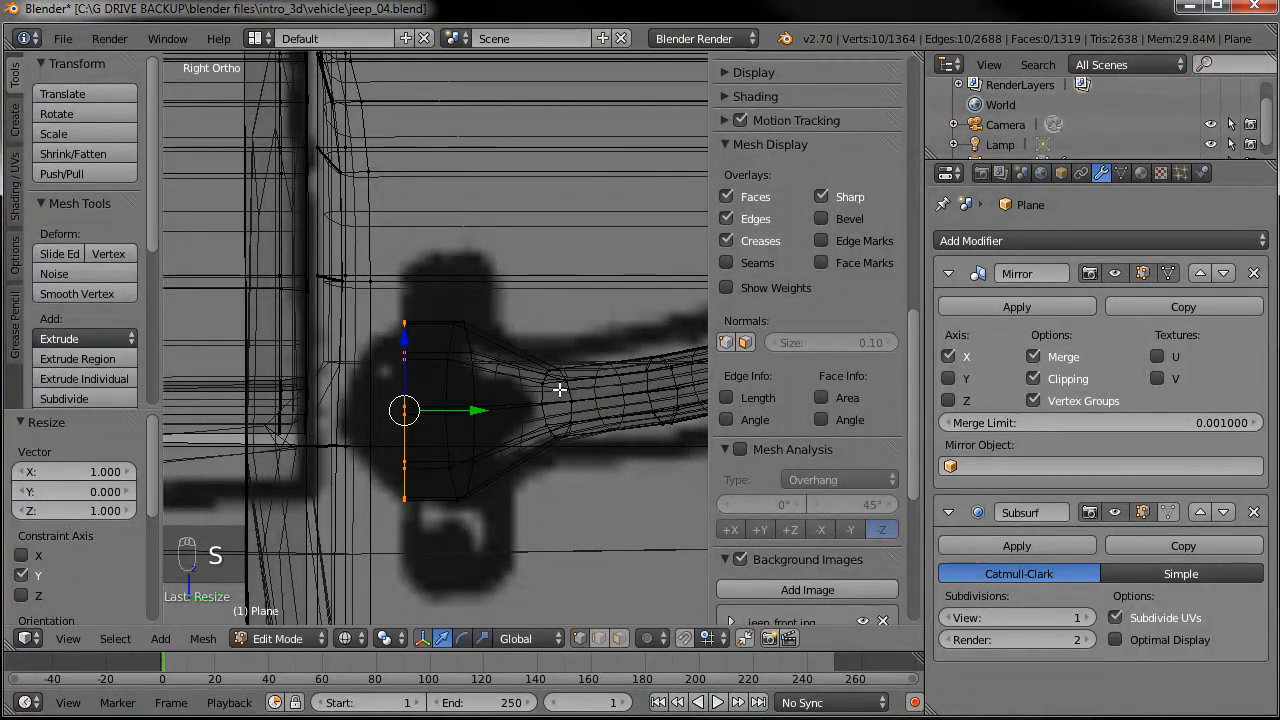
# - Select the widened loop behind the tube's end and flatten it by scaling to 0 along Y
pyautogui.press('a')
pyautogui.press('c')
pyautogui.click(460, 395)
pyautogui.rightClick(470, 392)
pyautogui.press('s')
pyautogui.press('y')
pyautogui.press('0')
pyautogui.click(474, 390)
# - Reselect the flattened end loop and extrude it -0.021 along Y to the edge of the blueprint's knob
pyautogui.press('a')
pyautogui.press('c')
pyautogui.click(408, 355)
pyautogui.moveTo(401, 414); pyautogui.dragTo(399, 486)
pyautogui.rightClick(470, 430)
pyautogui.press('a')
pyautogui.press('c')
pyautogui.scroll(5, 415, 313)
pyautogui.moveTo(411, 330); pyautogui.dragTo(403, 494)
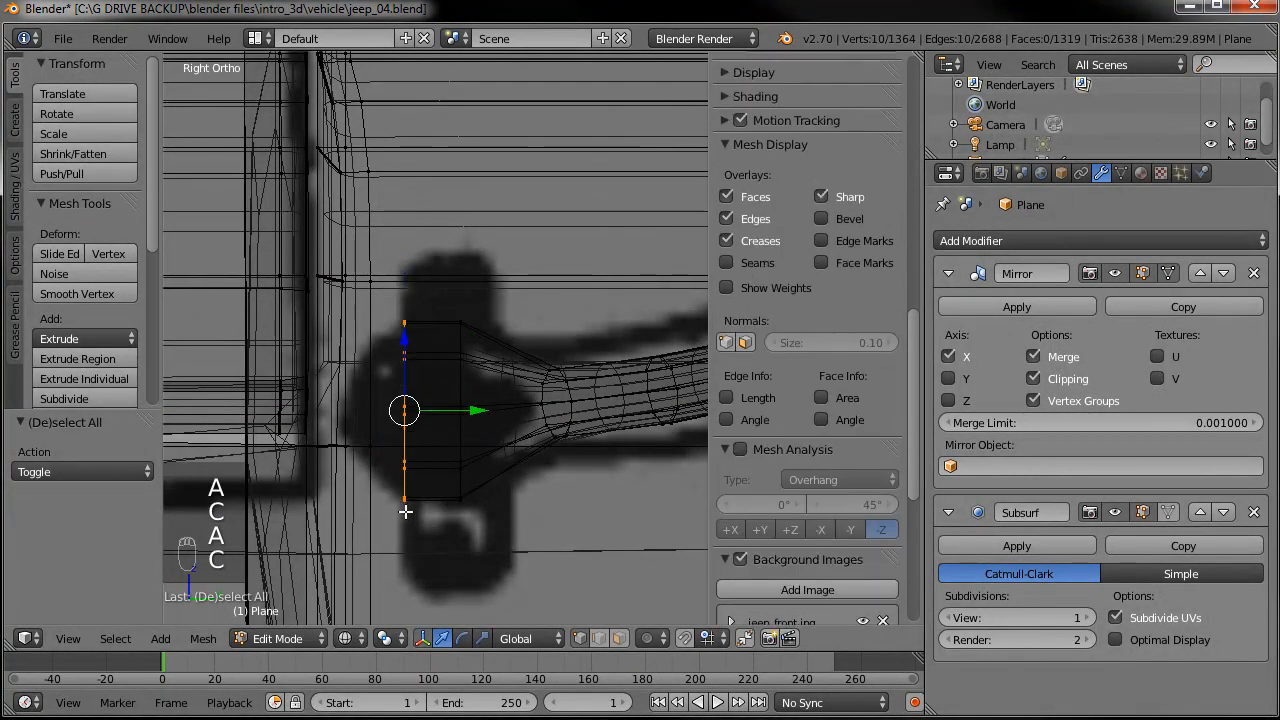
pyautogui.rightClick(404, 500)
pyautogui.press('e')
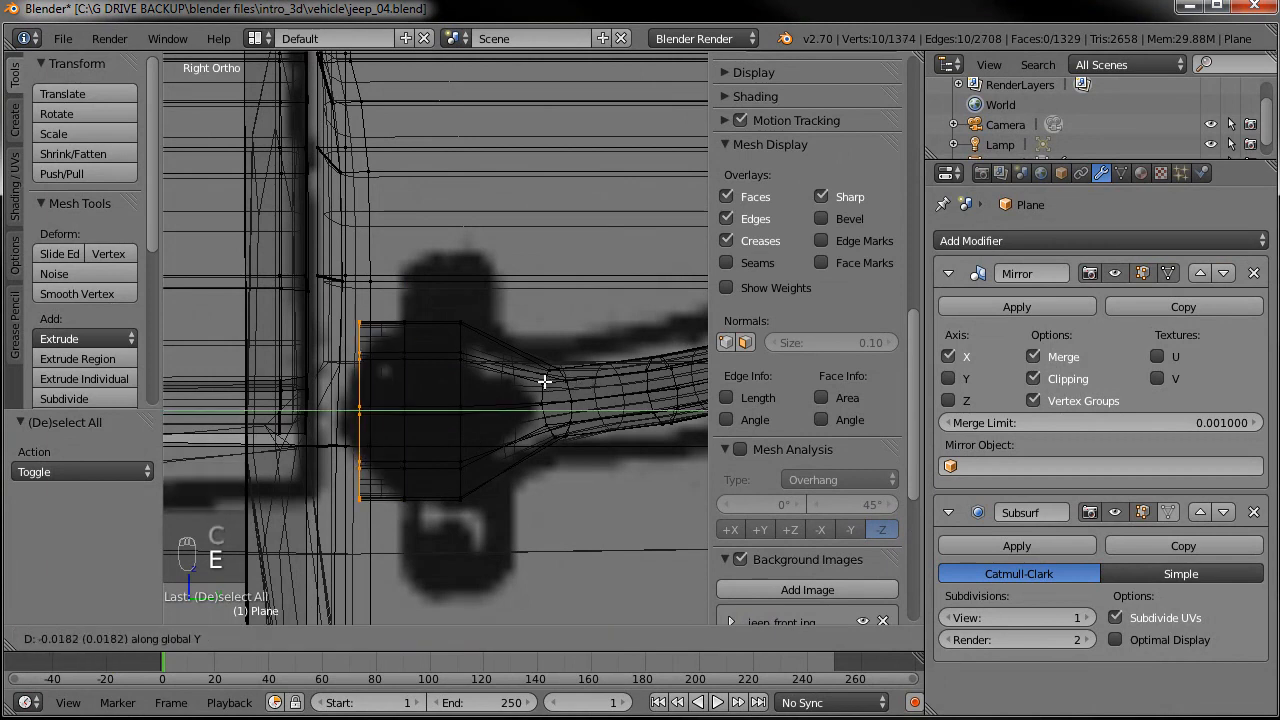
pyautogui.click(540, 377)
# - Shrink the extruded end loop along Z to about 0.47 and nudge it 0.0008 along Y
pyautogui.press('s')
pyautogui.press('z')
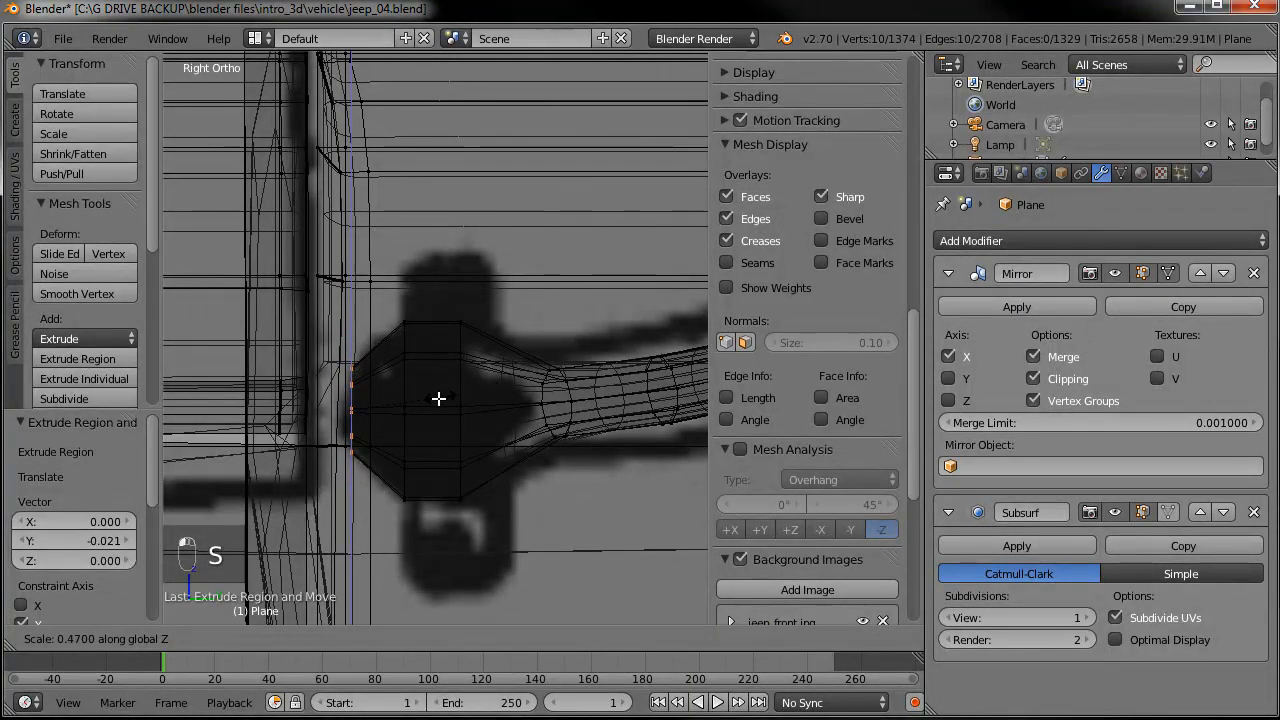
pyautogui.click(433, 401)
pyautogui.moveTo(408, 413); pyautogui.dragTo(411, 415)
# - Close the open front end of the knob by filling faces across it one after another from its rim edges in edge select mode
pyautogui.moveTo(391, 459); pyautogui.dragTo(453, 437, button='middle')
pyautogui.press('KP_Decimal')
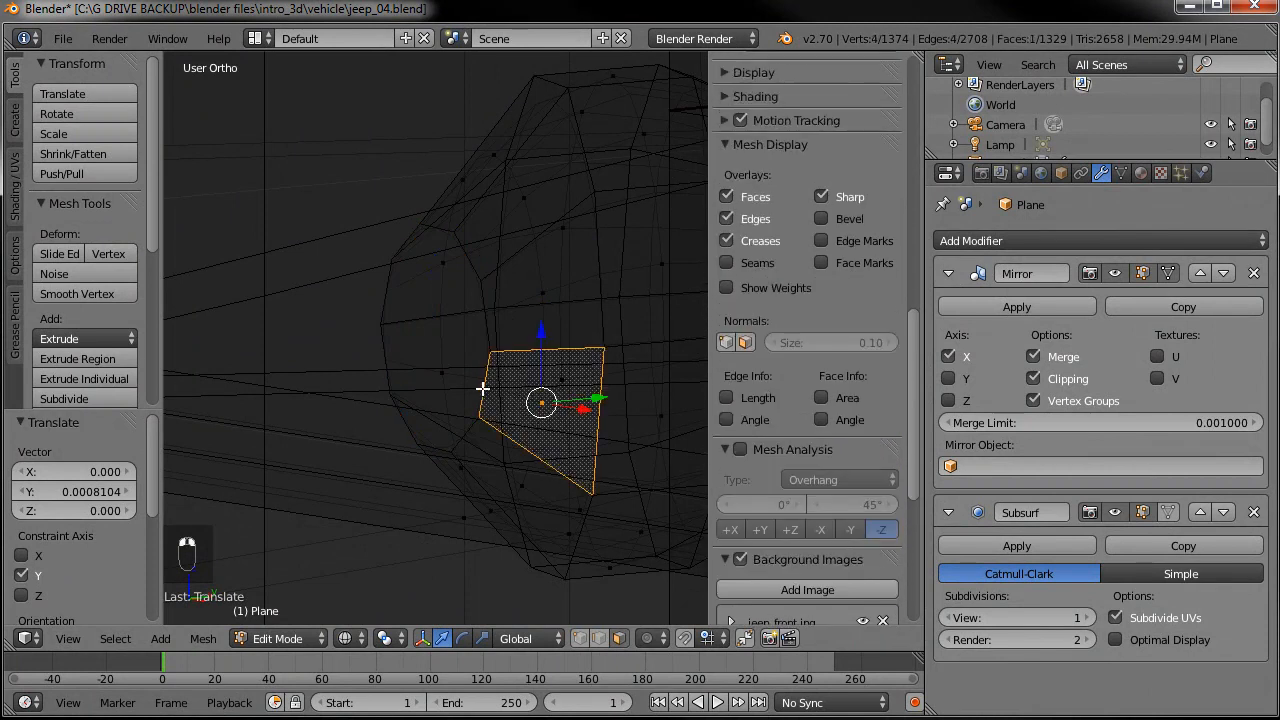
pyautogui.click(598, 639)
pyautogui.rightClick(501, 407)
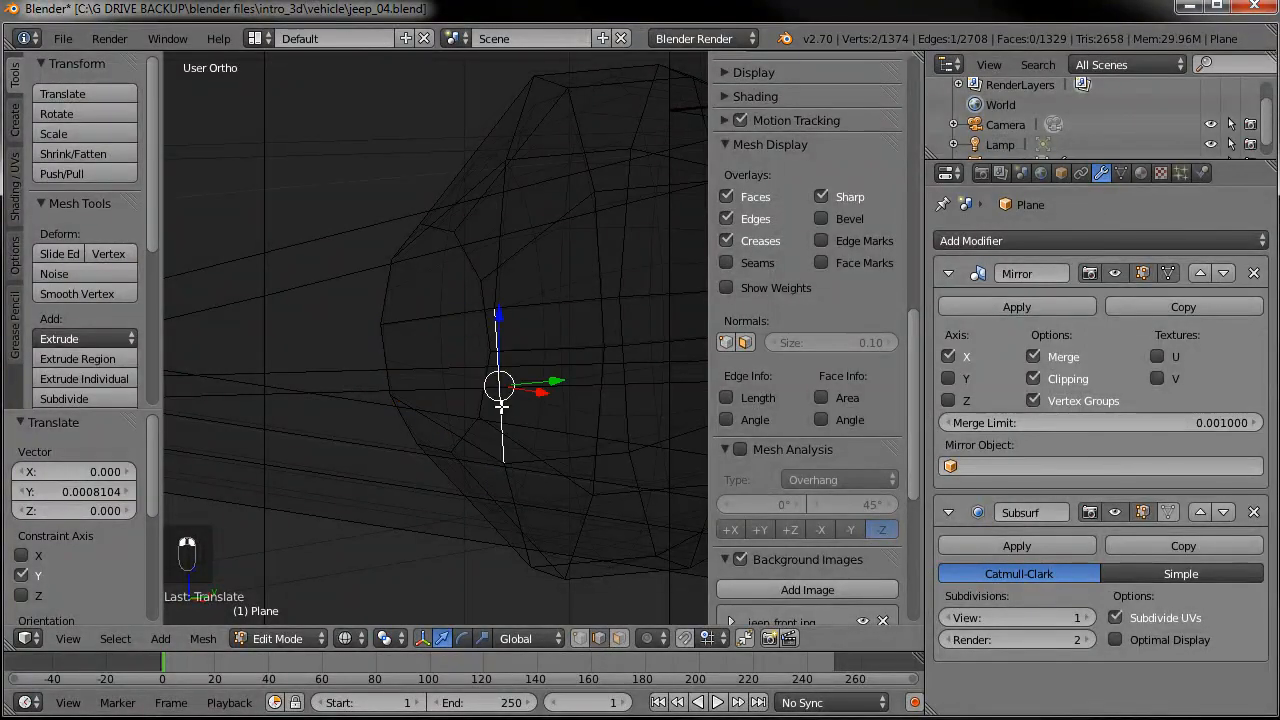
pyautogui.press('z')
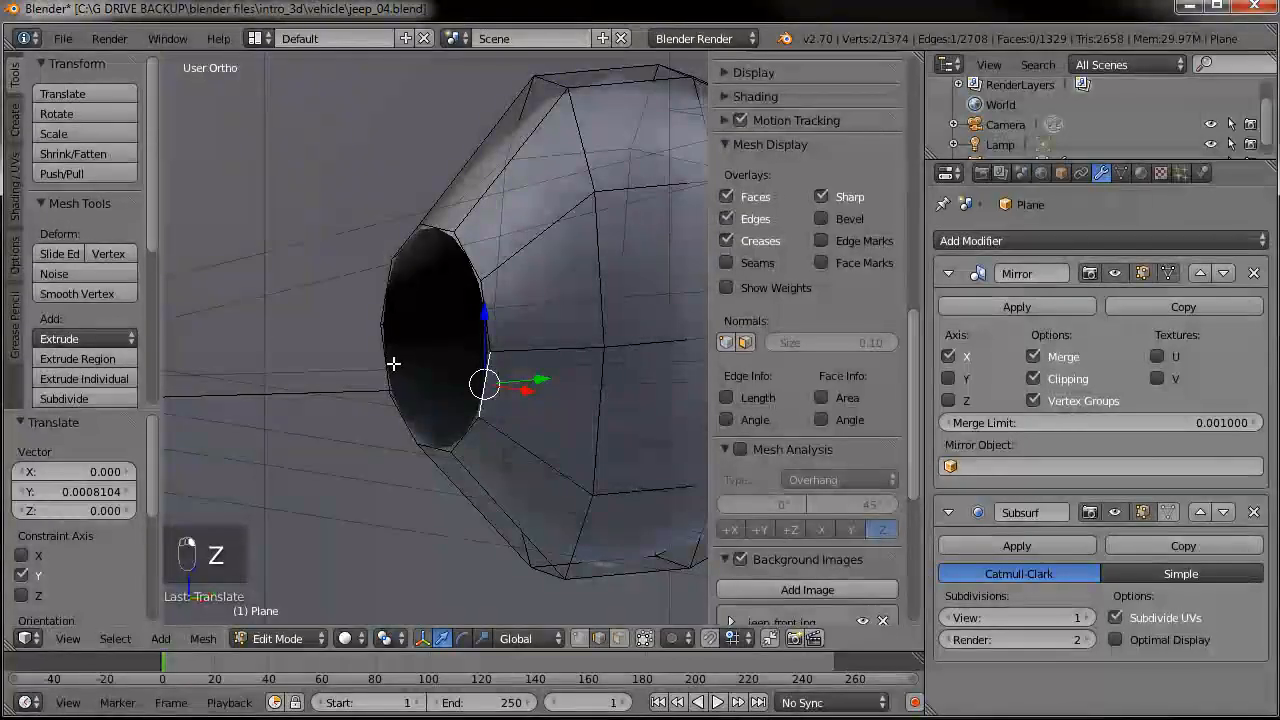
pyautogui.press('f')
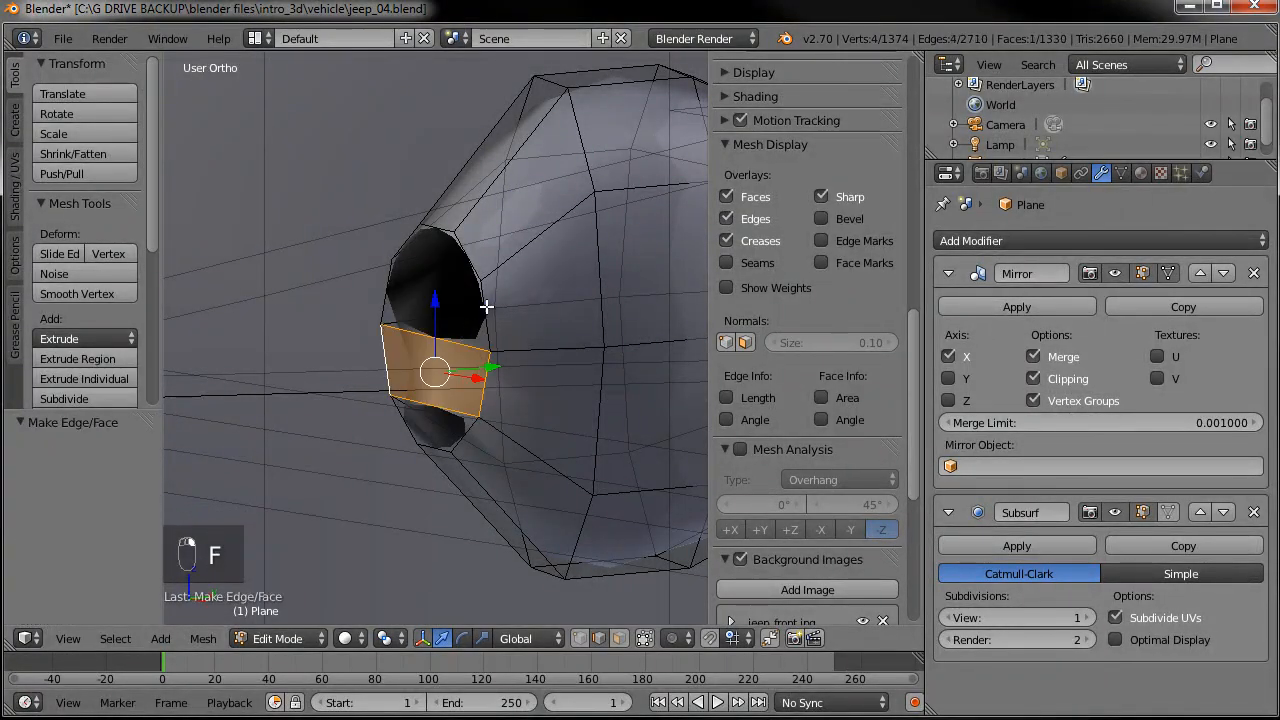
pyautogui.rightClick(485, 306)
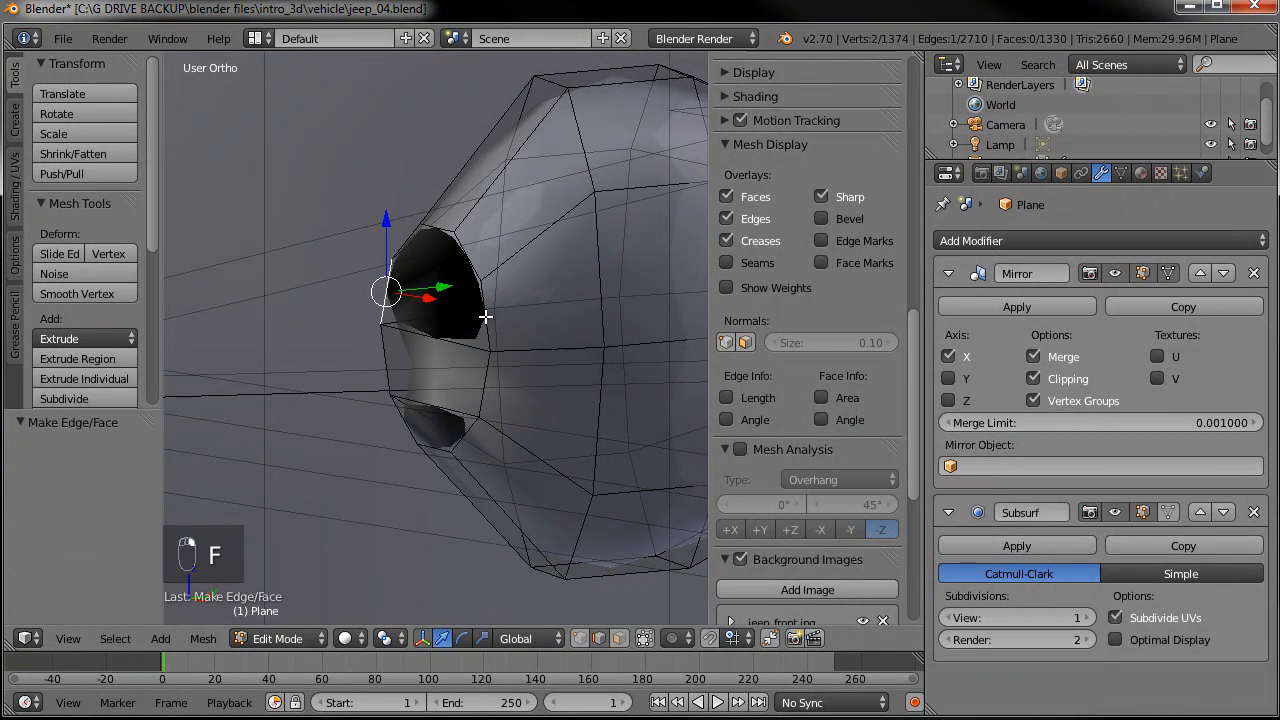
pyautogui.press('f')
pyautogui.rightClick(471, 258)
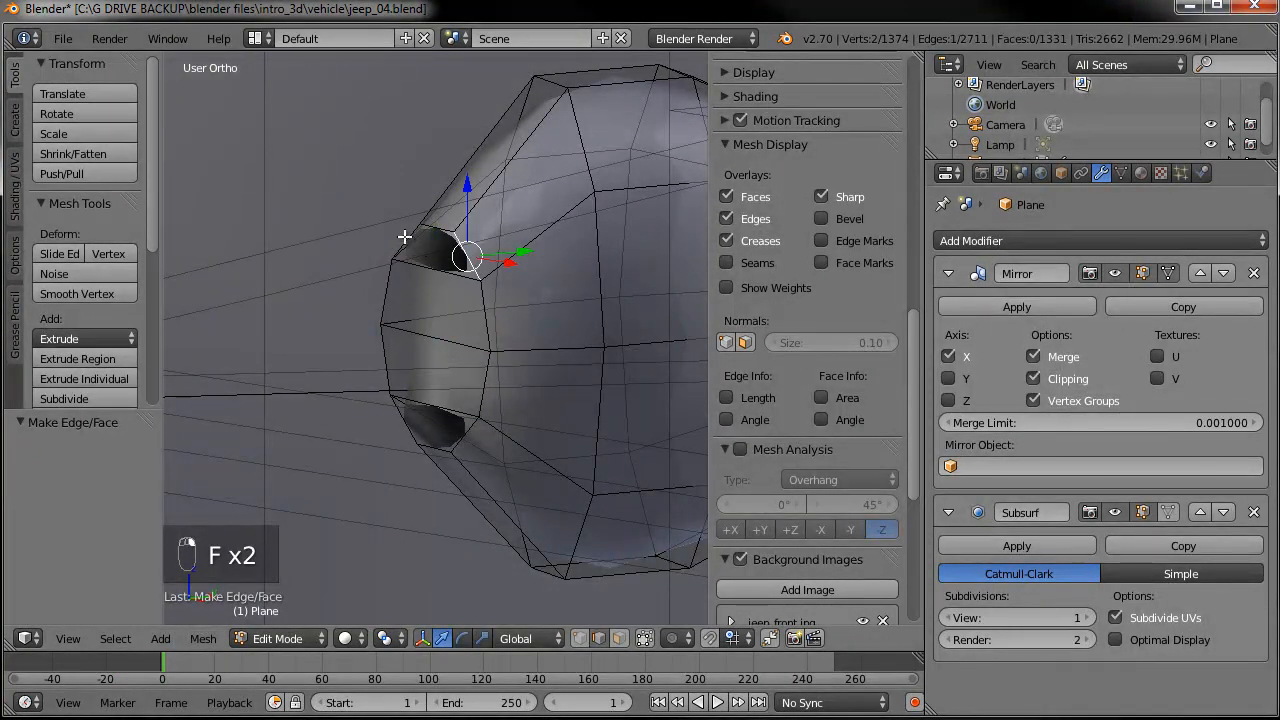
pyautogui.press('f')
pyautogui.rightClick(469, 431)
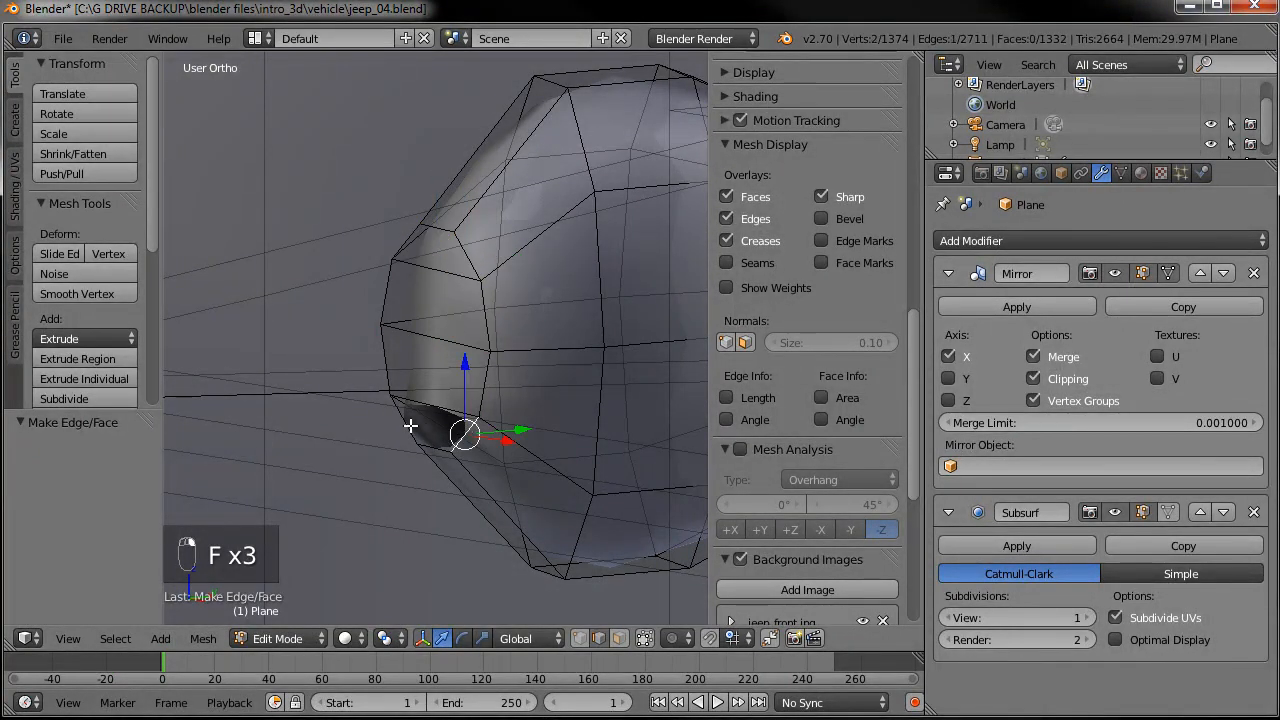
pyautogui.press('f')
# - Add one edge loop around the tube near the bend just behind the knob
pyautogui.scroll(-5, 430, 407)
pyautogui.moveTo(535, 381); pyautogui.dragTo(463, 469, button='middle')
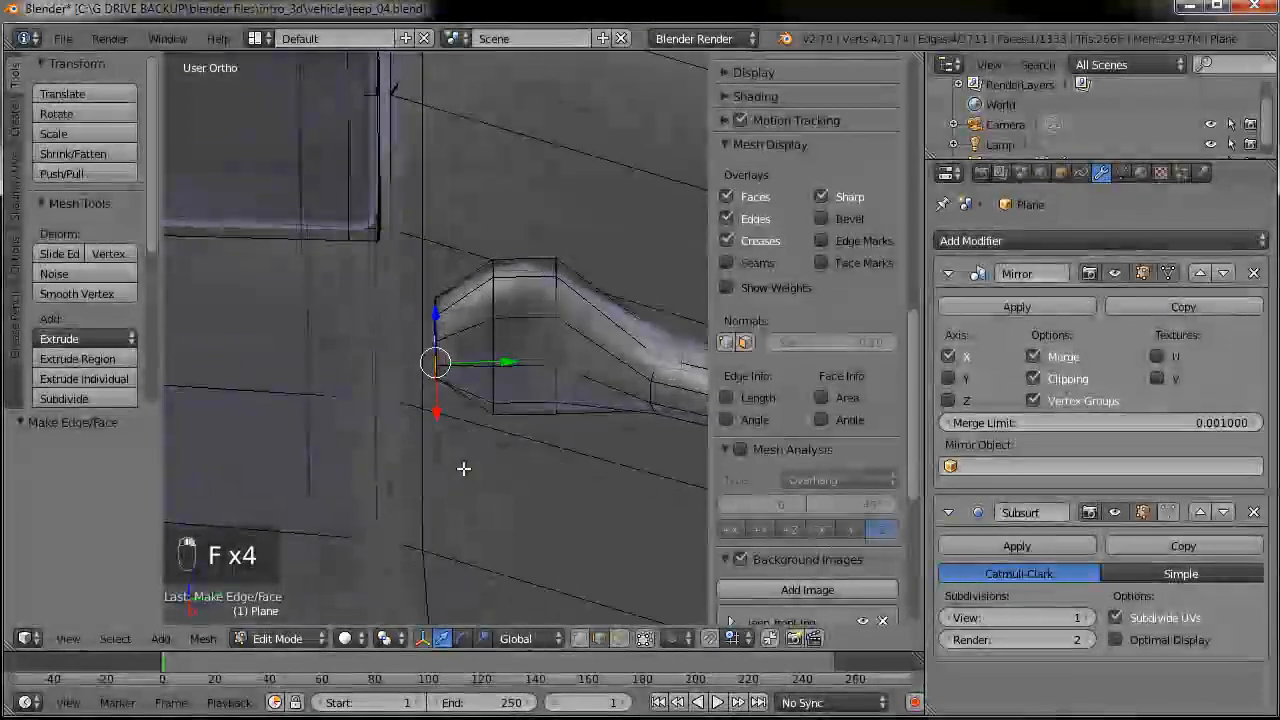
pyautogui.keyDown('shift'); pyautogui.moveTo(603, 373); pyautogui.dragTo(463, 409, button='middle'); pyautogui.keyUp('shift')
pyautogui.hotkey('ctrl', 'r')
pyautogui.click(462, 364)
pyautogui.click(477, 363)
# - Scale the new edge loop to about 0.813 and move it -0.010 along X
pyautogui.moveTo(477, 363); pyautogui.dragTo(528, 363, button='middle')
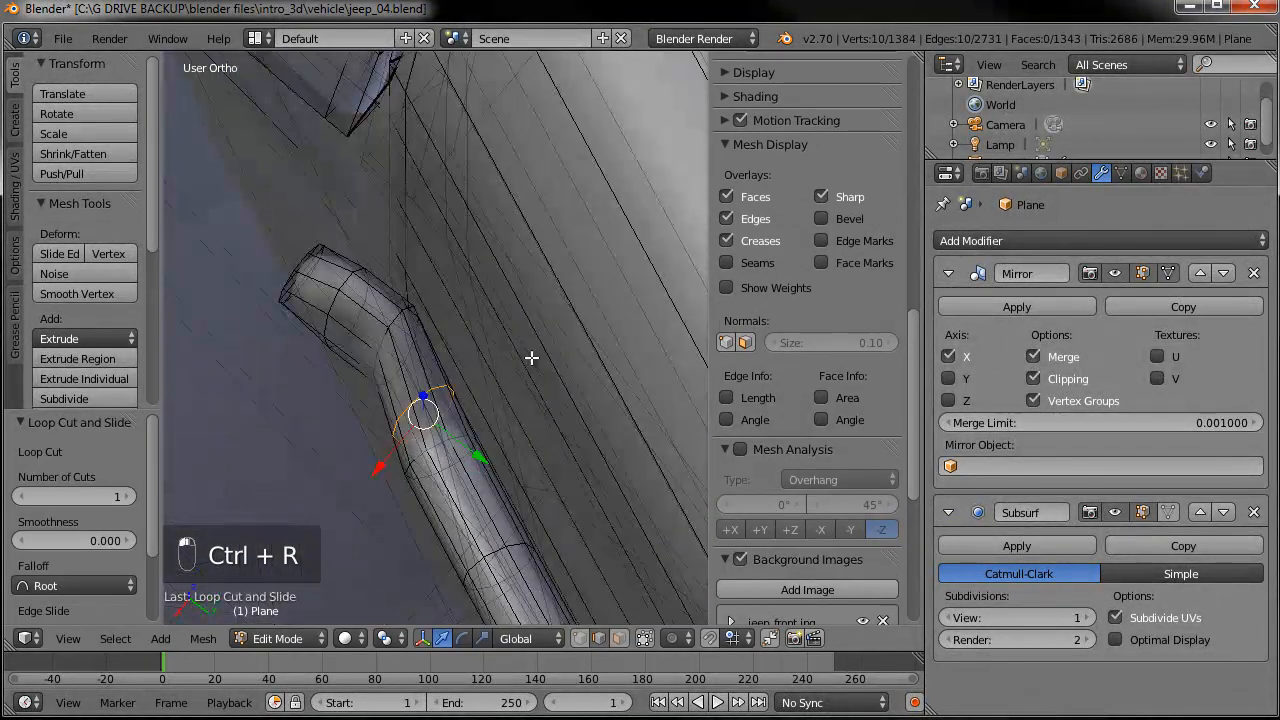
pyautogui.press('s')
pyautogui.click(509, 364)
pyautogui.press('g')
pyautogui.press('x')
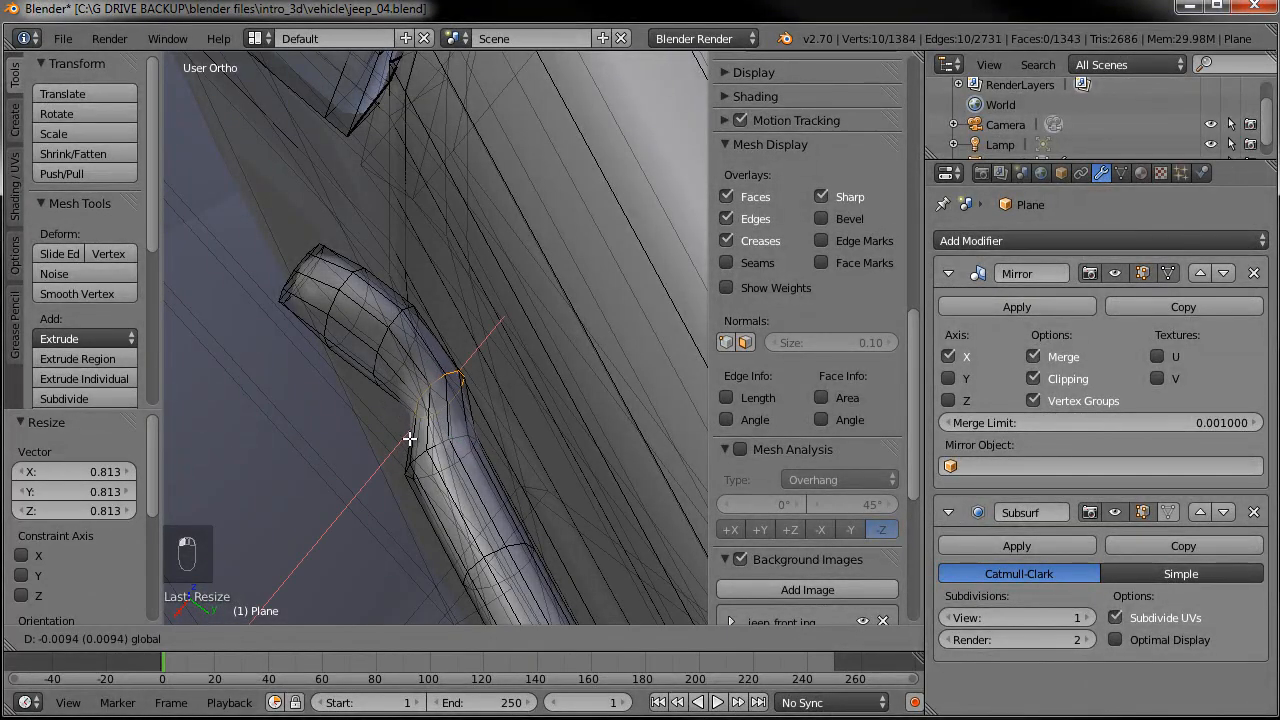
pyautogui.click(411, 437)
pyautogui.moveTo(411, 437); pyautogui.dragTo(443, 429, button='middle')
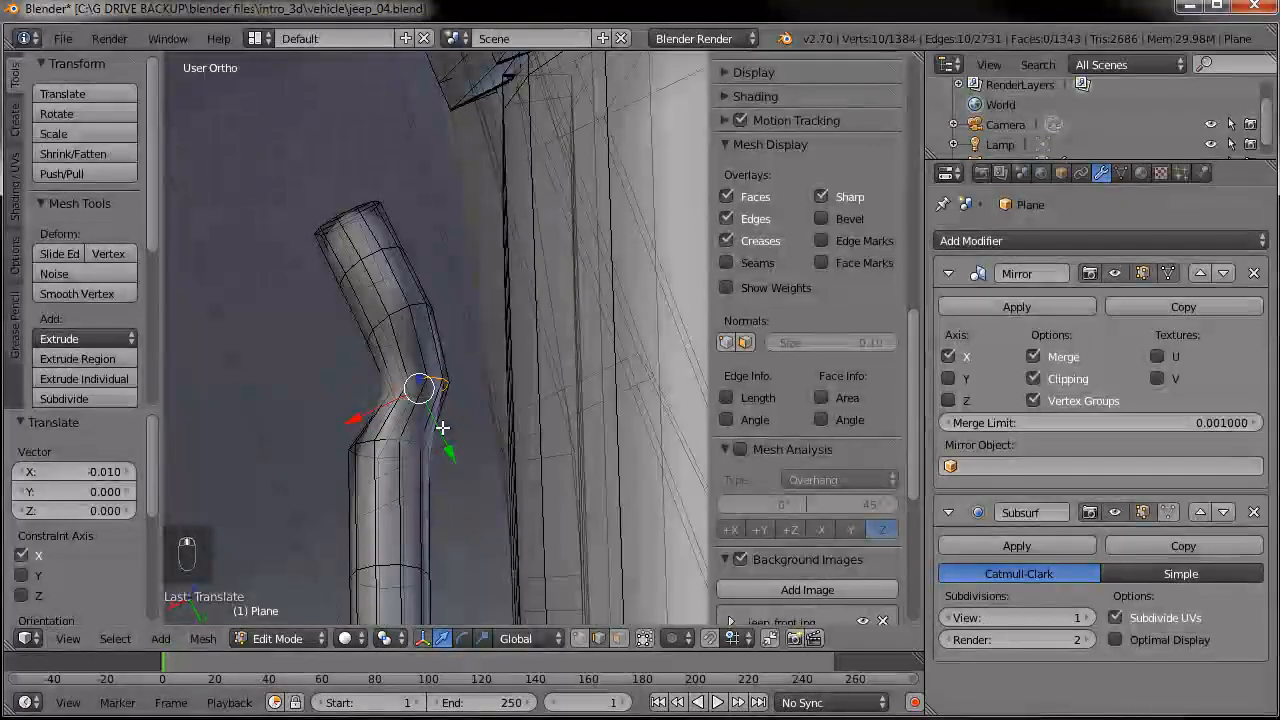
# - Box-select the tube's lower end section with the knob in vertex mode from the top view and enable proportional editing
pyautogui.press('KP_7')
pyautogui.scroll(-5, 442, 427)
pyautogui.press('a')
pyautogui.press('a')
pyautogui.press('c')
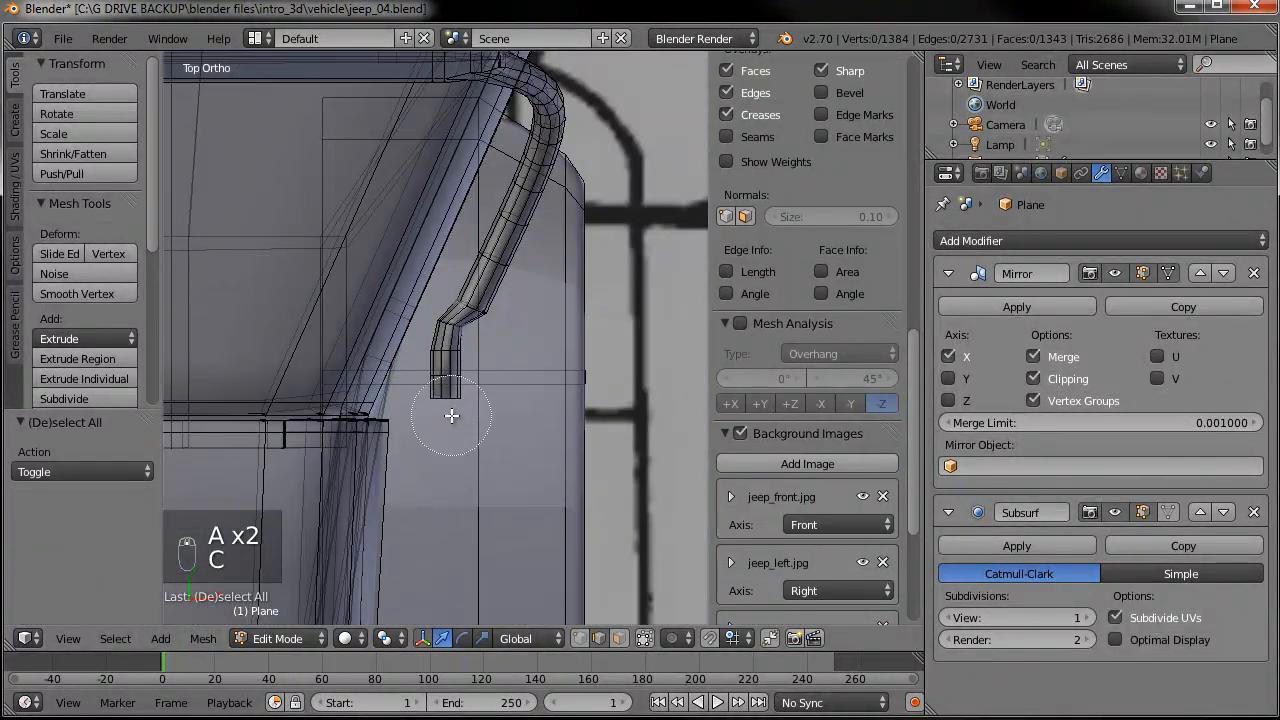
pyautogui.moveTo(442, 375); pyautogui.dragTo(448, 374)
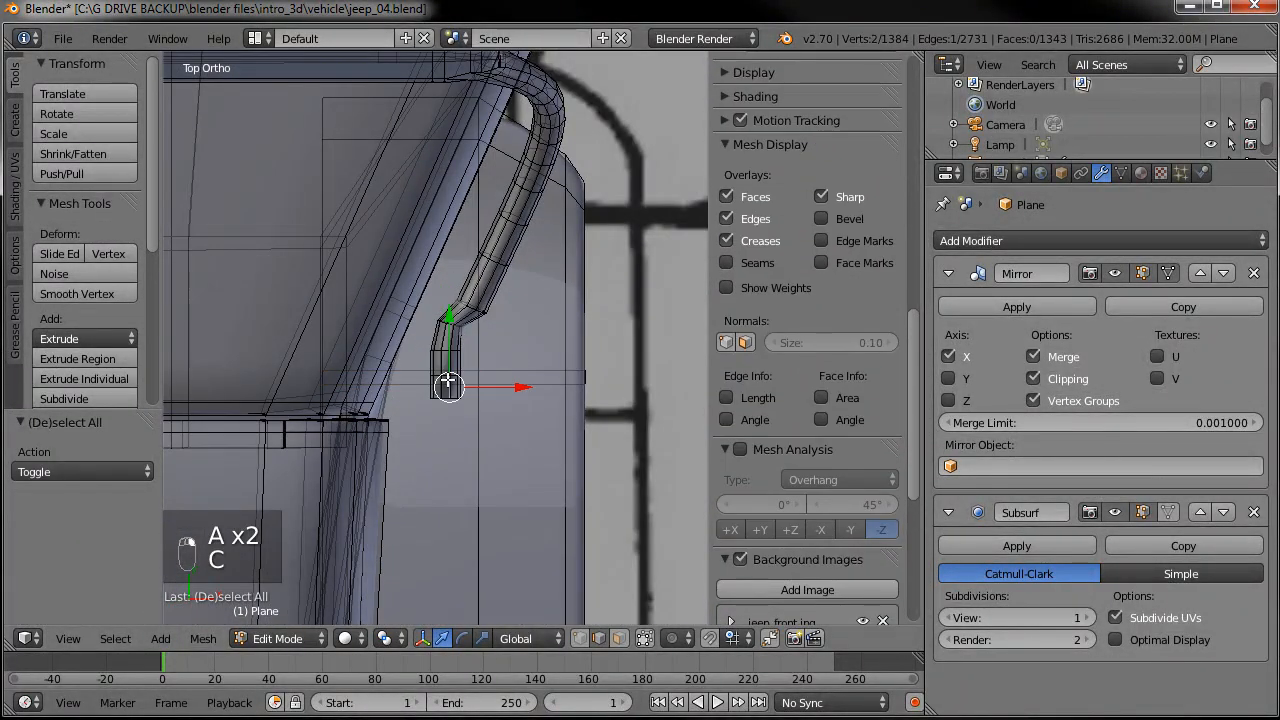
pyautogui.click(579, 638)
pyautogui.scroll(4, 500, 437)
pyautogui.press('a')
pyautogui.press('b')
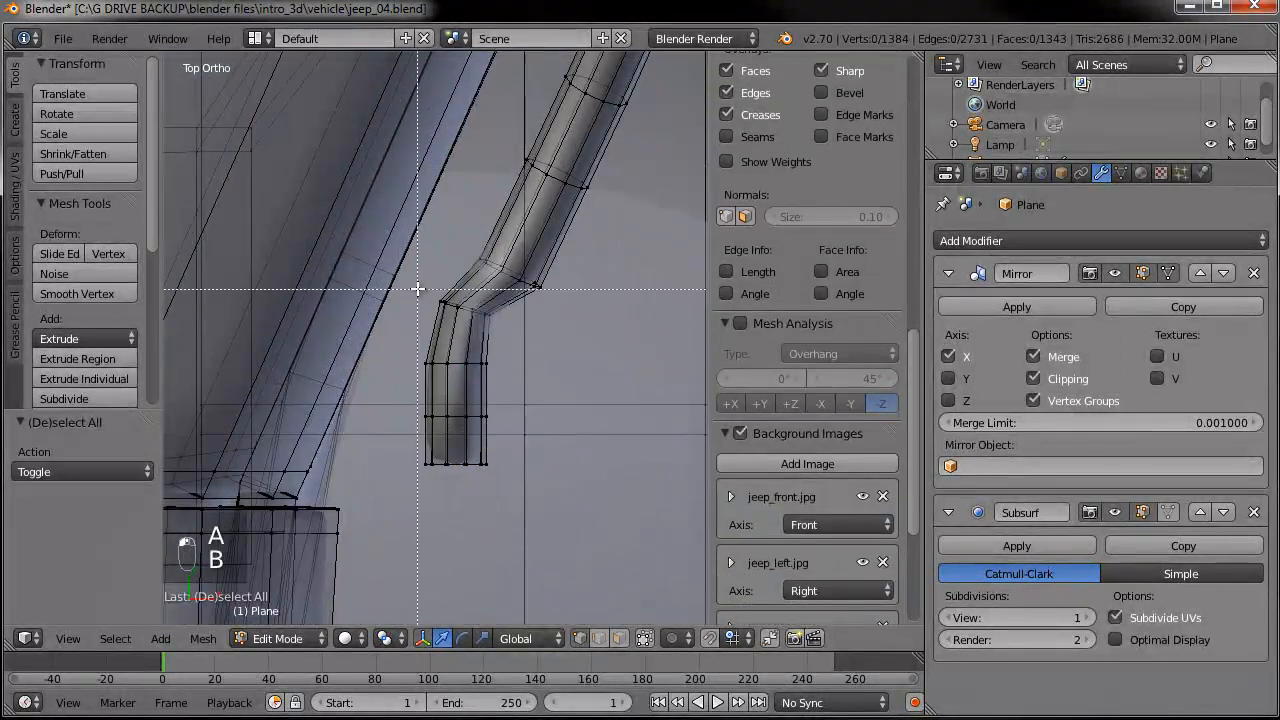
pyautogui.moveTo(499, 516); pyautogui.dragTo(499, 516)
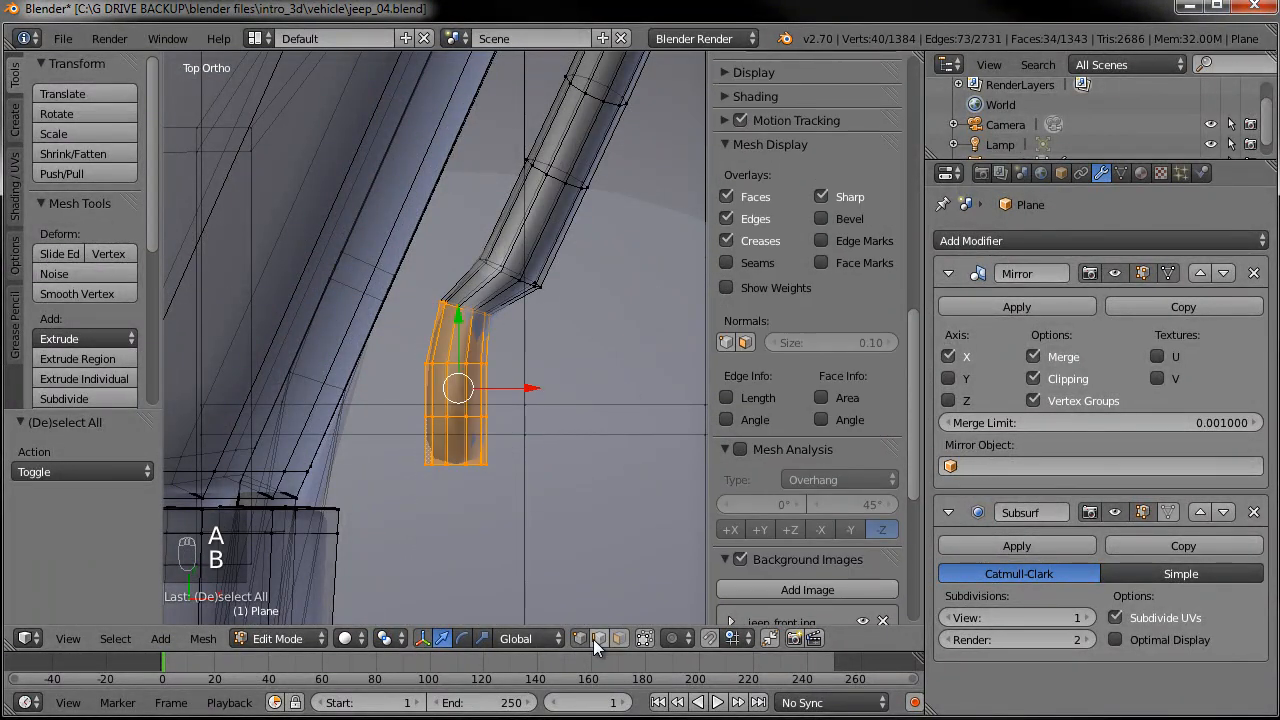
pyautogui.click(687, 638)
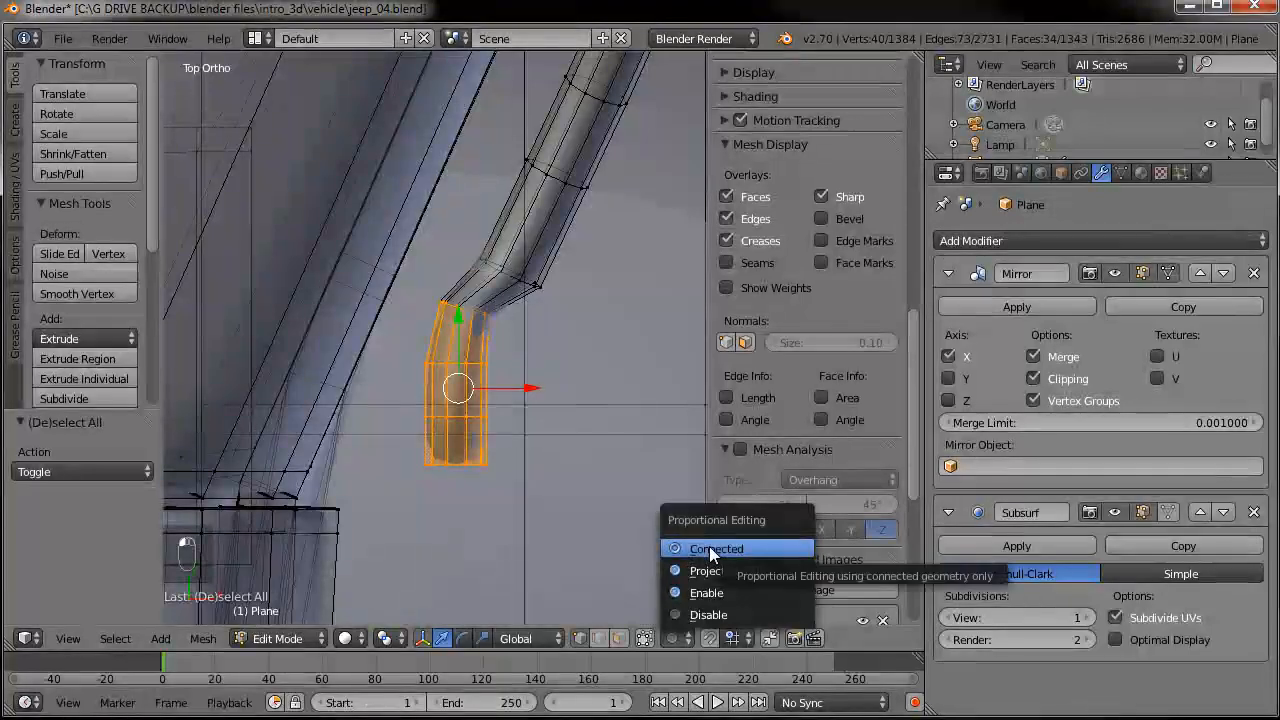
pyautogui.click(712, 592)
# - Try to move the tube's selected end section -0.026 along X with proportional editing and undo the move
pyautogui.moveTo(528, 388); pyautogui.dragTo(467, 380)
pyautogui.scroll(-5, 473, 360)
pyautogui.keyDown('shift'); pyautogui.moveTo(488, 348); pyautogui.dragTo(492, 431, button='middle'); pyautogui.keyUp('shift')
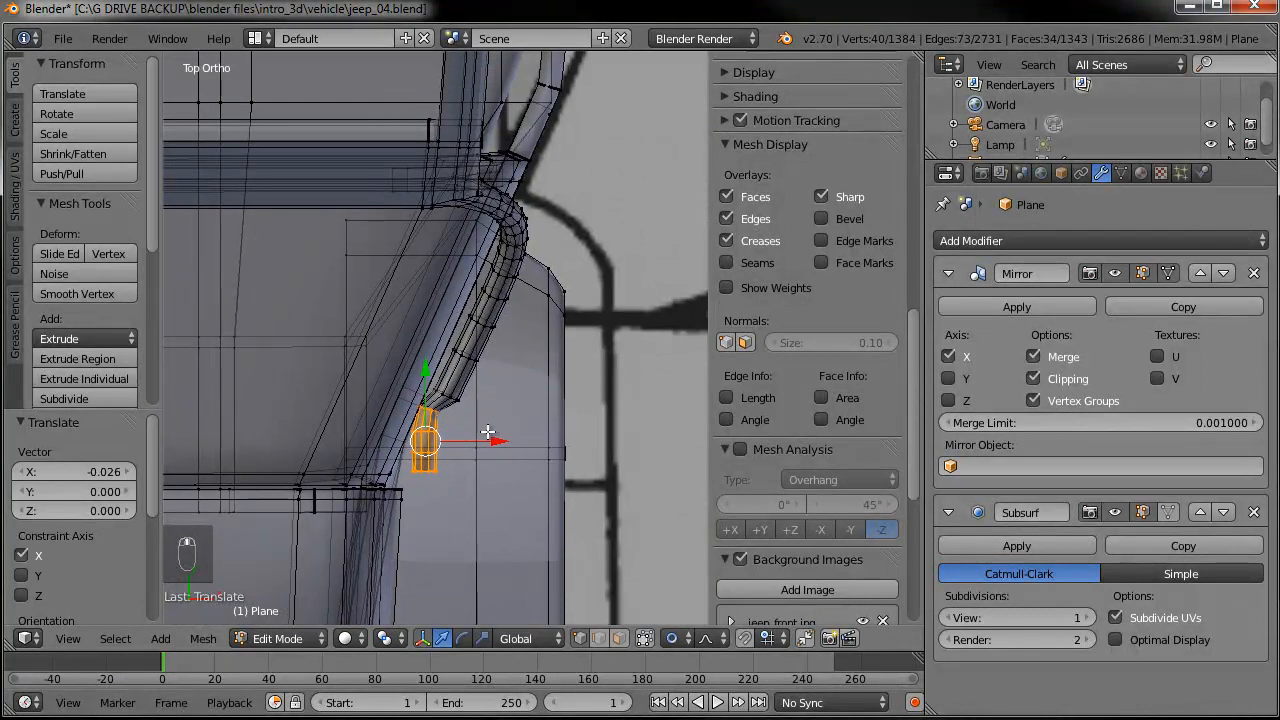
pyautogui.hotkey('ctrl', 'z')
pyautogui.hotkey('ctrl', 'z')
pyautogui.hotkey('ctrl', 'z')
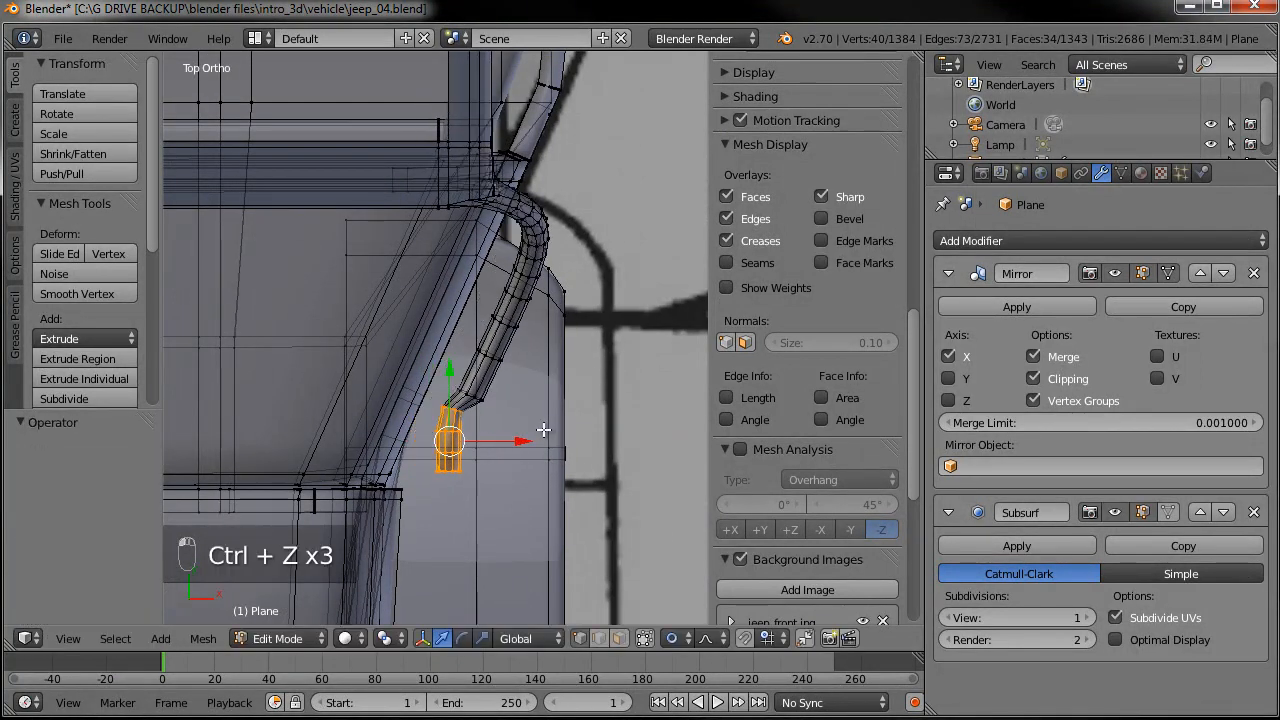
# - Shift the tube's lower end toward the hood with proportional size 0.20, and pull a point midway along the tube inward along X
pyautogui.press('g')
pyautogui.scroll(12, 515, 446)
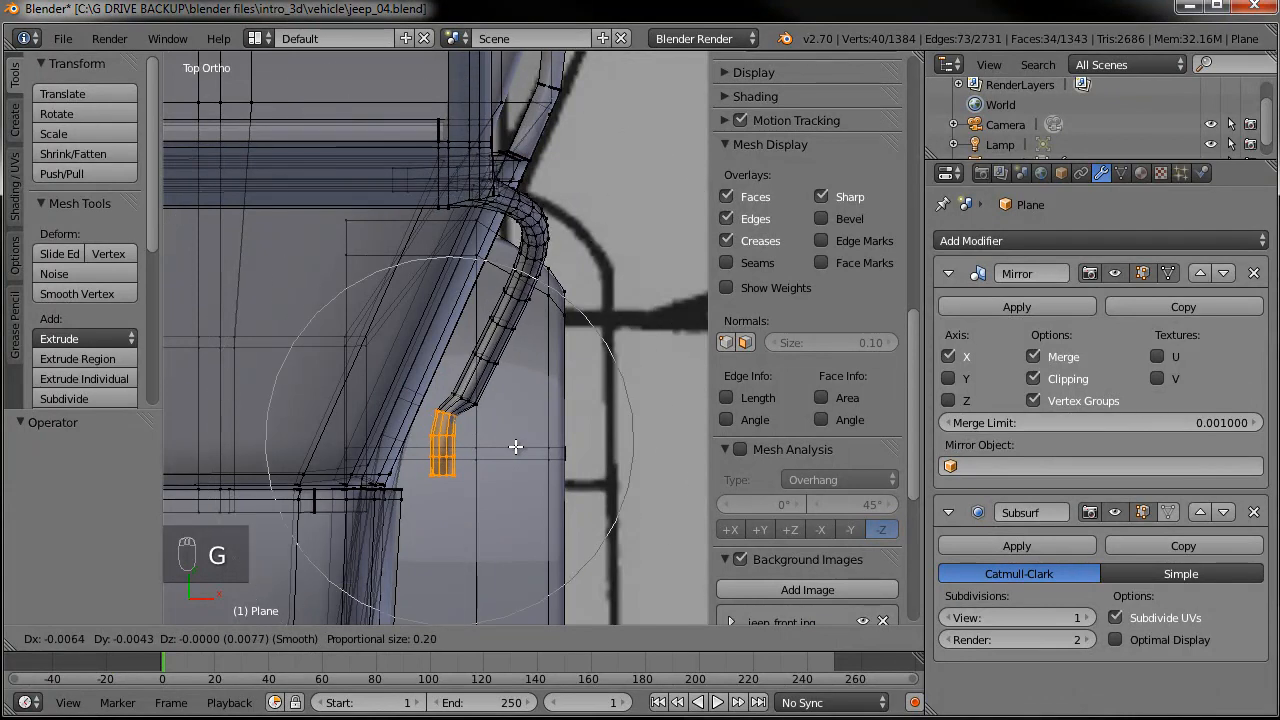
pyautogui.click(515, 446)
pyautogui.moveTo(514, 446); pyautogui.dragTo(486, 447)
pyautogui.rightClick(493, 355)
pyautogui.moveTo(540, 357); pyautogui.dragTo(502, 388)
pyautogui.press('Tab')
pyautogui.moveTo(571, 416)
pyautogui.mouseDown(button='middle')
pyautogui.moveTo(468, 318)
pyautogui.moveTo(378, 259)
pyautogui.moveTo(383, 293)
pyautogui.moveTo(505, 452)
pyautogui.moveTo(554, 397)
pyautogui.moveTo(562, 418)
pyautogui.mouseUp(button='middle')
pyautogui.moveTo(362, 415); pyautogui.dragTo(448, 434, button='middle')
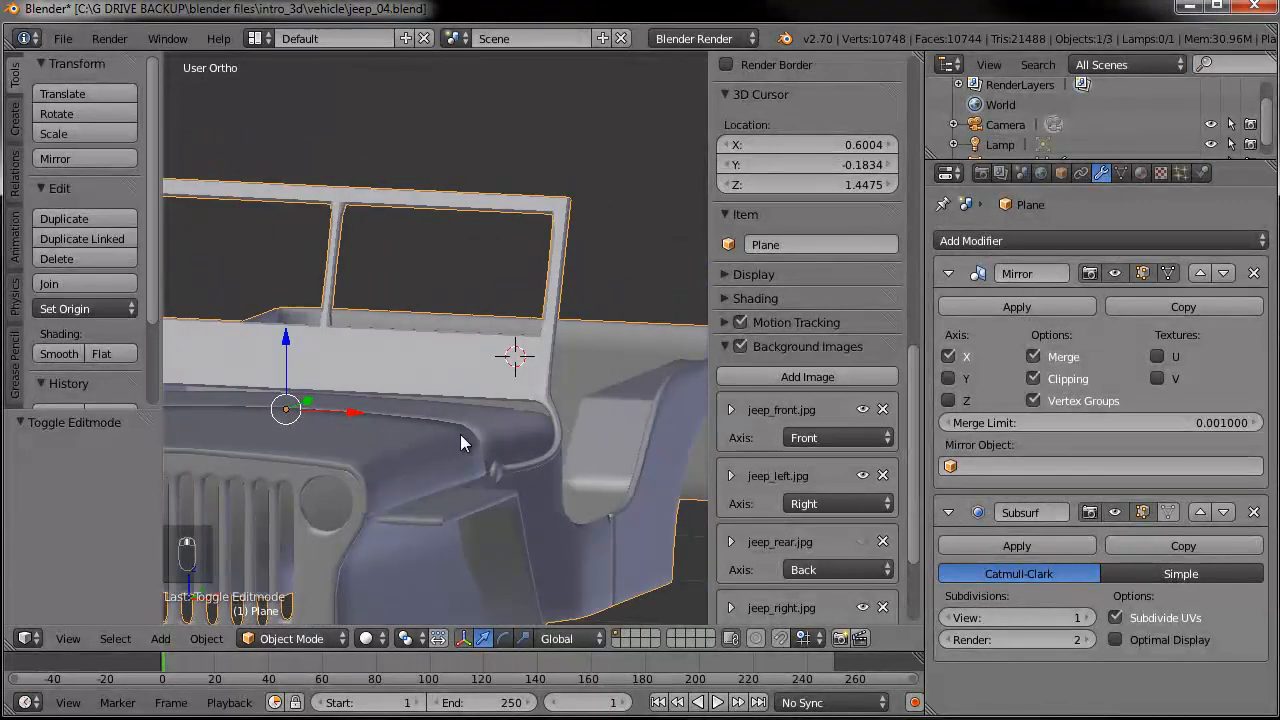
# - Select the vertices at the windshield frame's lower outer corner and move them 0.002 in X and -0.026 in Z with proportional editing
pyautogui.scroll(3, 531, 403)
pyautogui.press('Tab')
pyautogui.press('a')
pyautogui.press('a')
pyautogui.press('c')
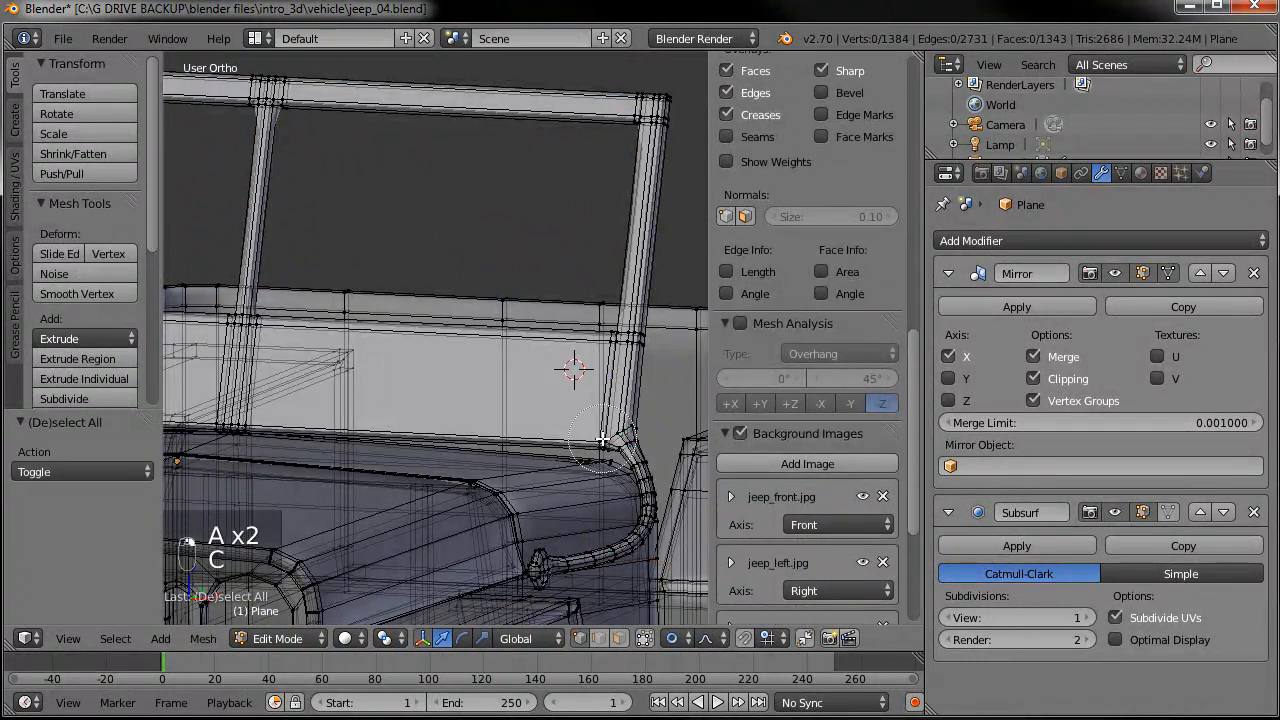
pyautogui.click(604, 441)
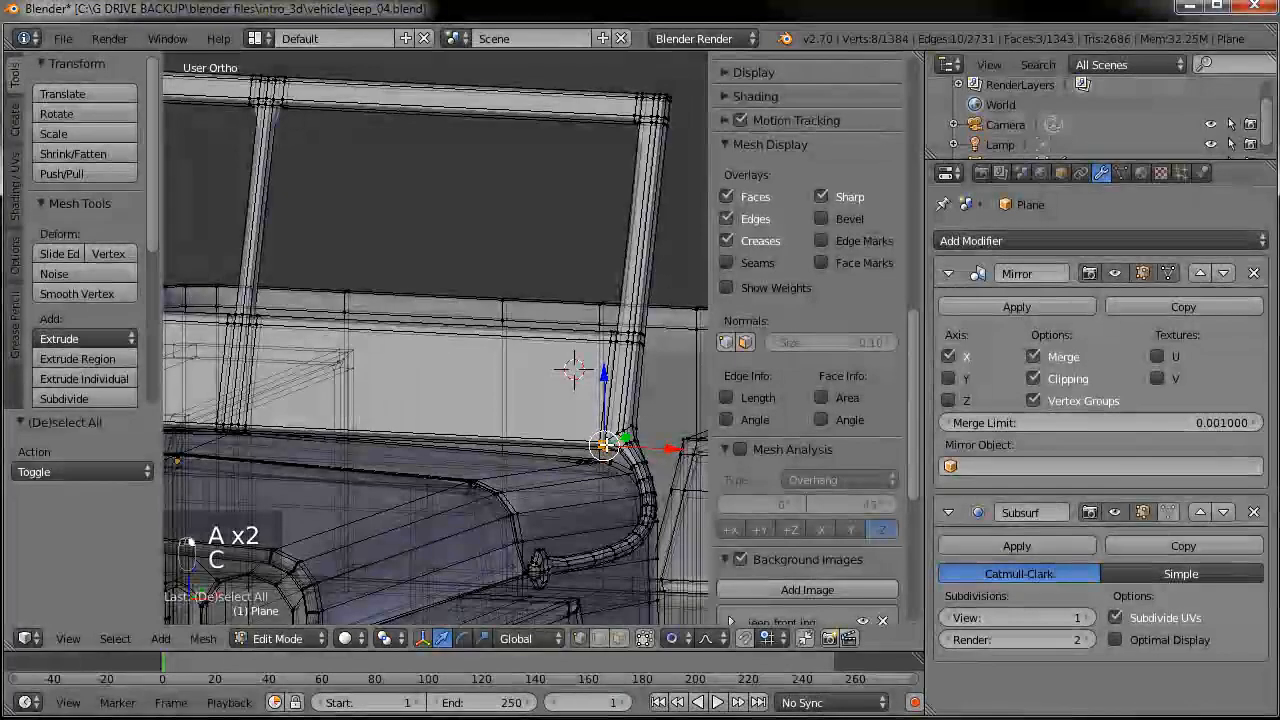
pyautogui.press('KP_1')
pyautogui.keyDown('shift'); pyautogui.moveTo(271, 421); pyautogui.dragTo(397, 355, button='middle'); pyautogui.keyUp('shift')
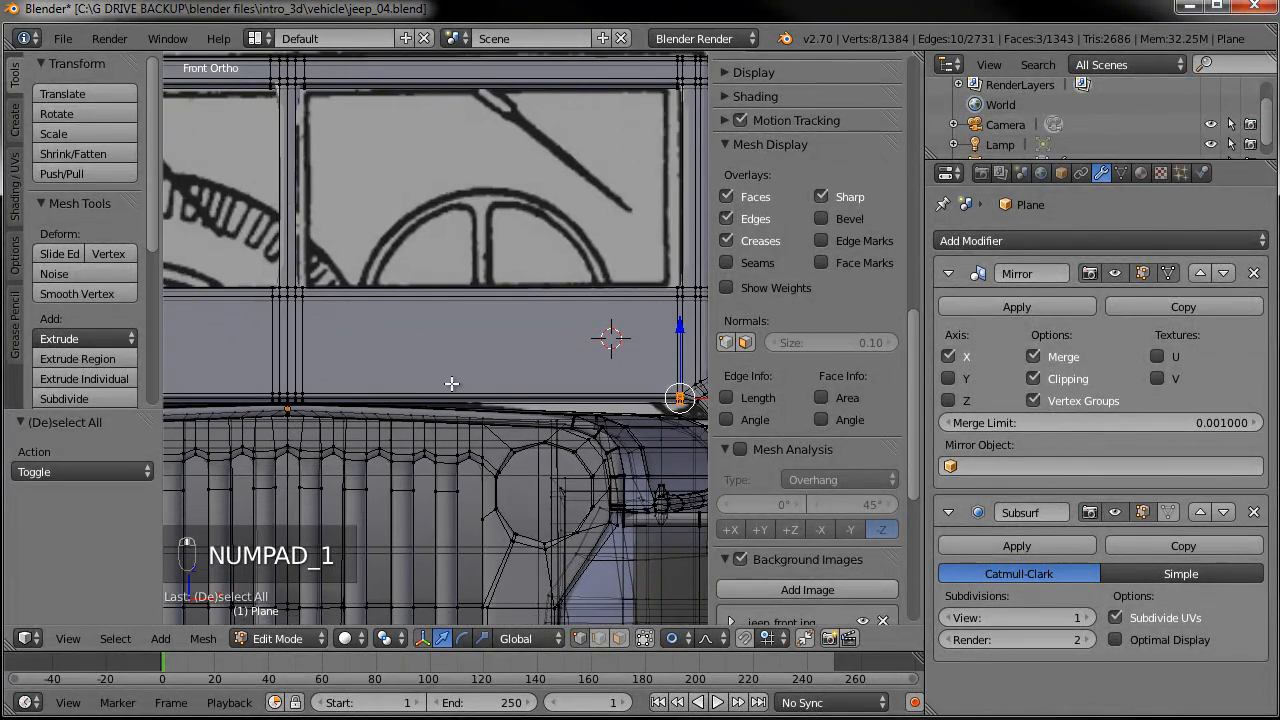
pyautogui.keyDown('shift'); pyautogui.moveTo(483, 387); pyautogui.dragTo(275, 342, button='middle'); pyautogui.keyUp('shift')
pyautogui.press('g')
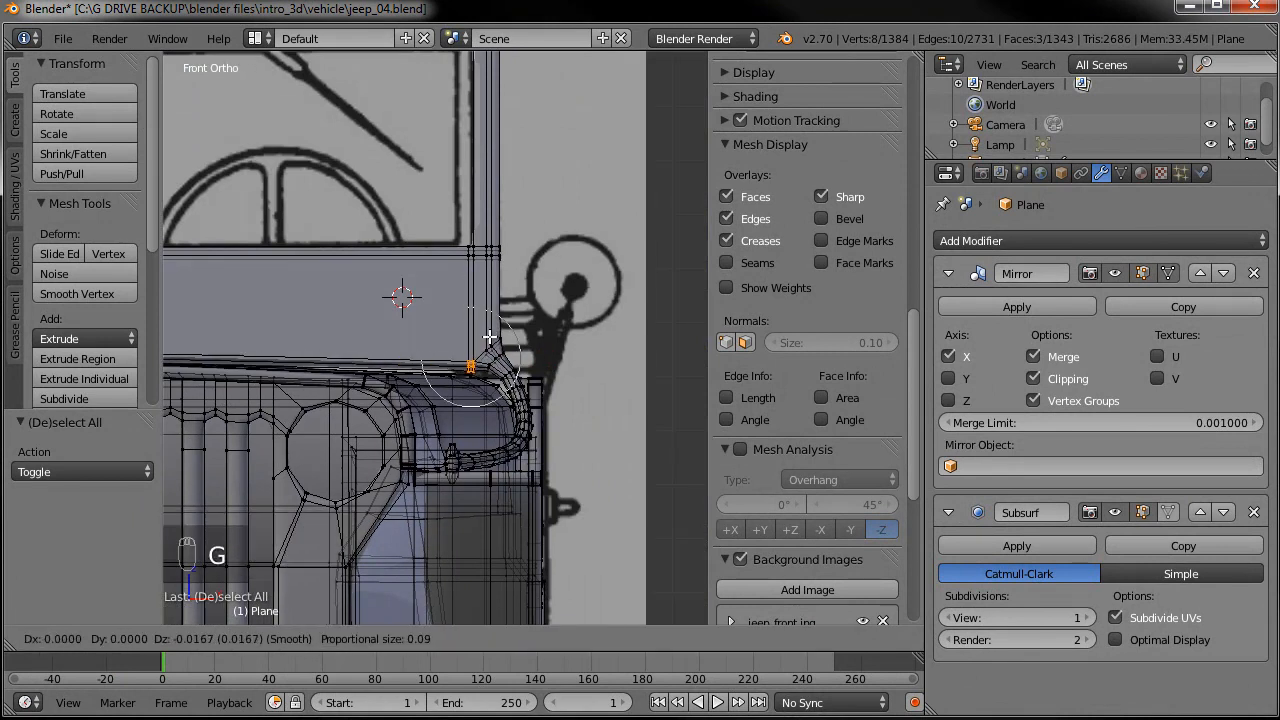
pyautogui.click(491, 339)
# - Examine the windshield frame, tube and knob in object mode from several angles and against the side blueprint
pyautogui.scroll(-3, 452, 333)
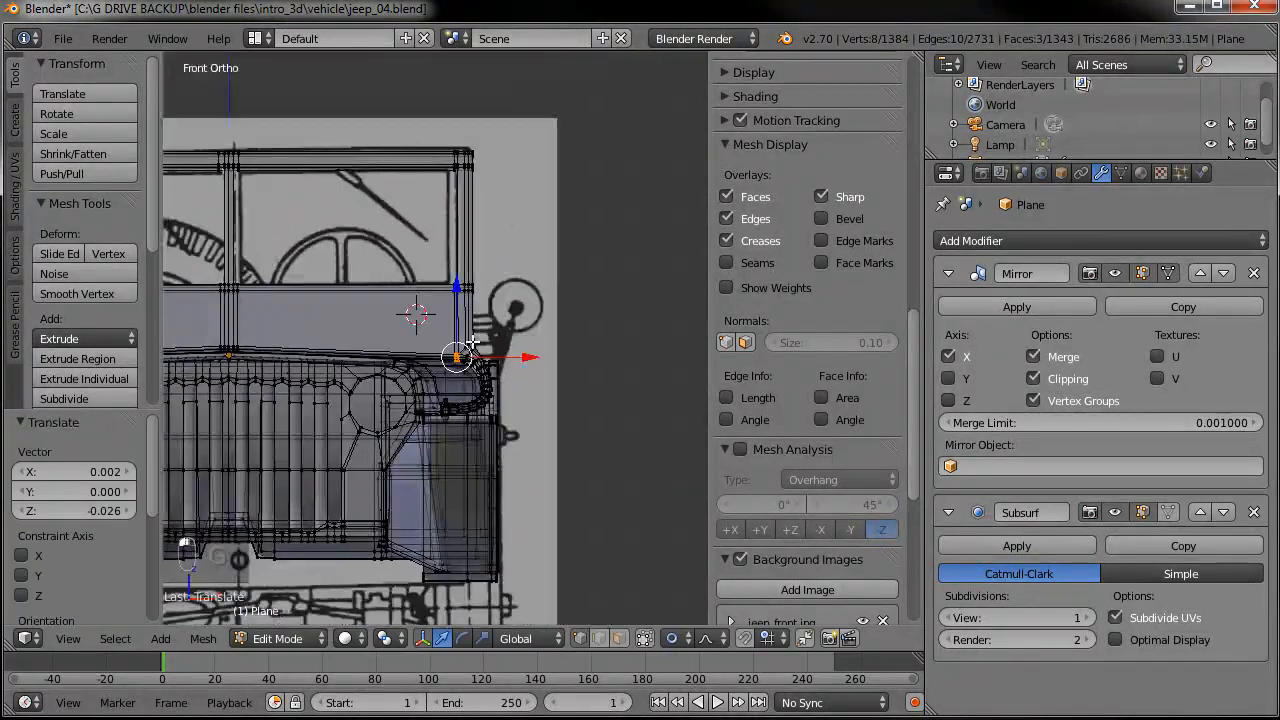
pyautogui.scroll(-4, 452, 333)
pyautogui.press('Tab')
pyautogui.moveTo(555, 361); pyautogui.dragTo(438, 389, button='middle')
pyautogui.press('a')
pyautogui.press('a')
pyautogui.moveTo(540, 395); pyautogui.dragTo(480, 395, button='middle')
pyautogui.press('KP_3')
pyautogui.scroll(5, 470, 394)
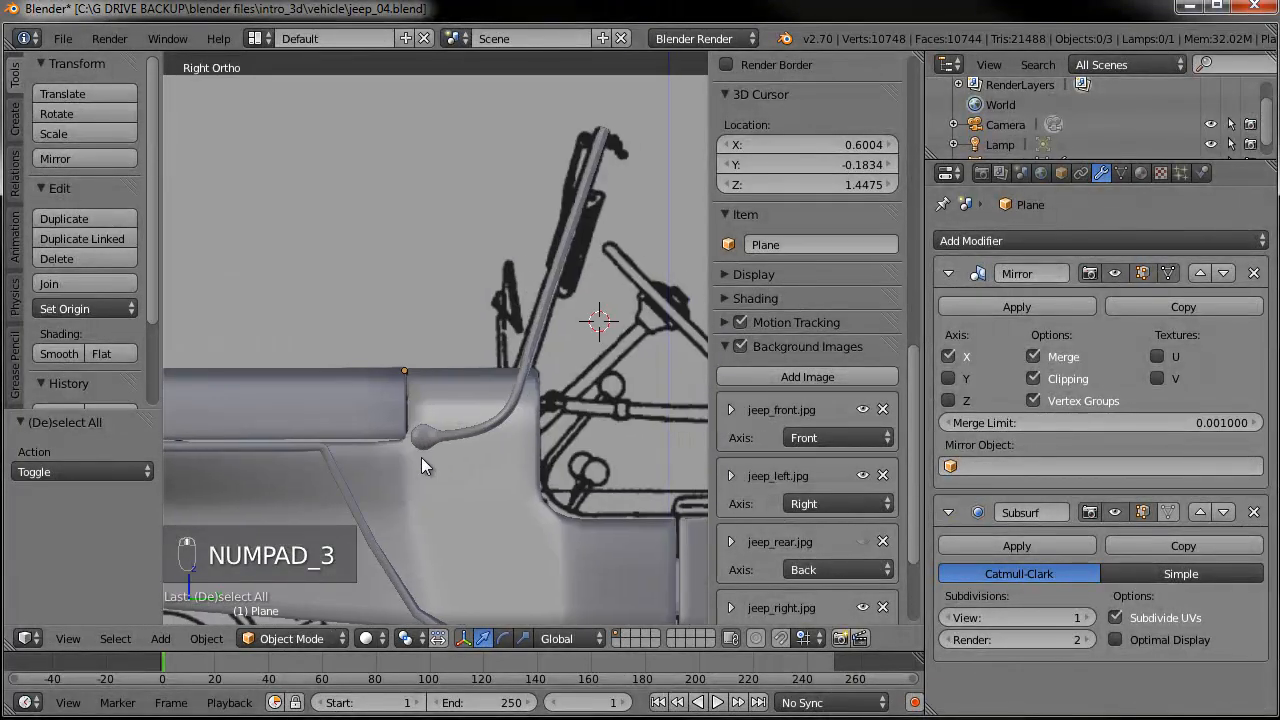
pyautogui.scroll(-2, 509, 429)
pyautogui.scroll(3, 520, 428)
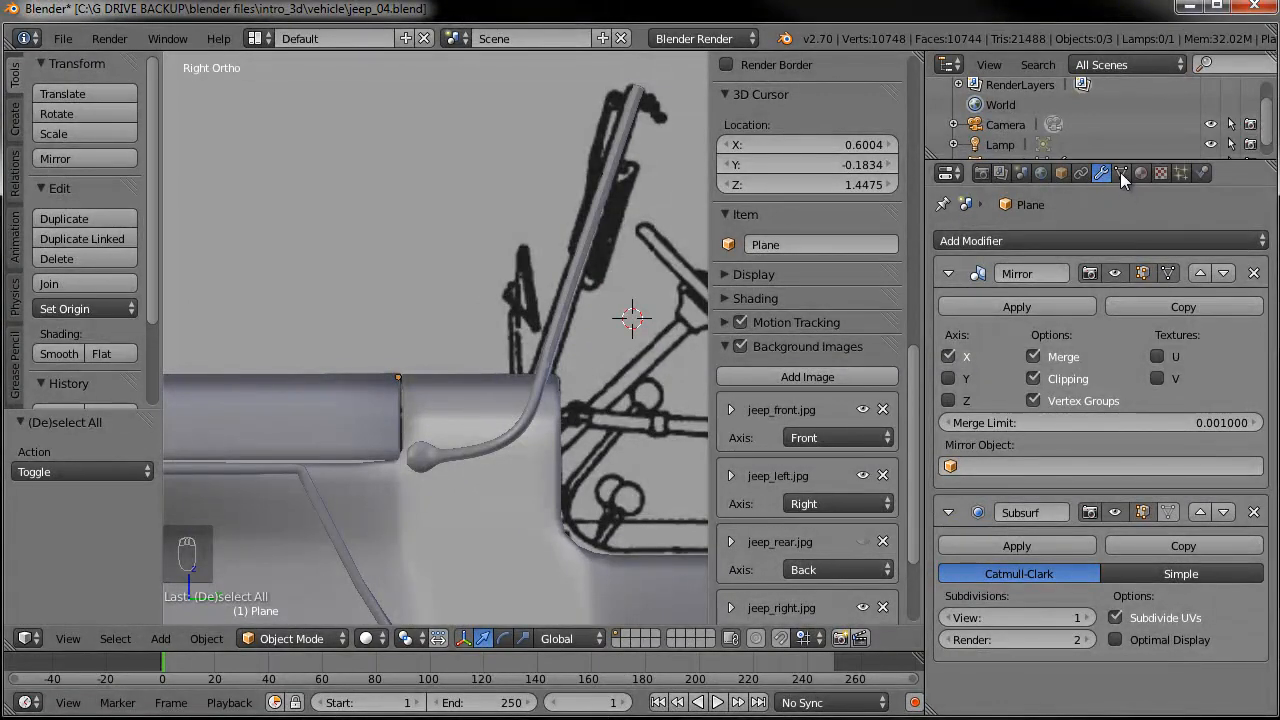
pyautogui.click(1120, 172)
pyautogui.moveTo(525, 395); pyautogui.dragTo(498, 328, button='middle')
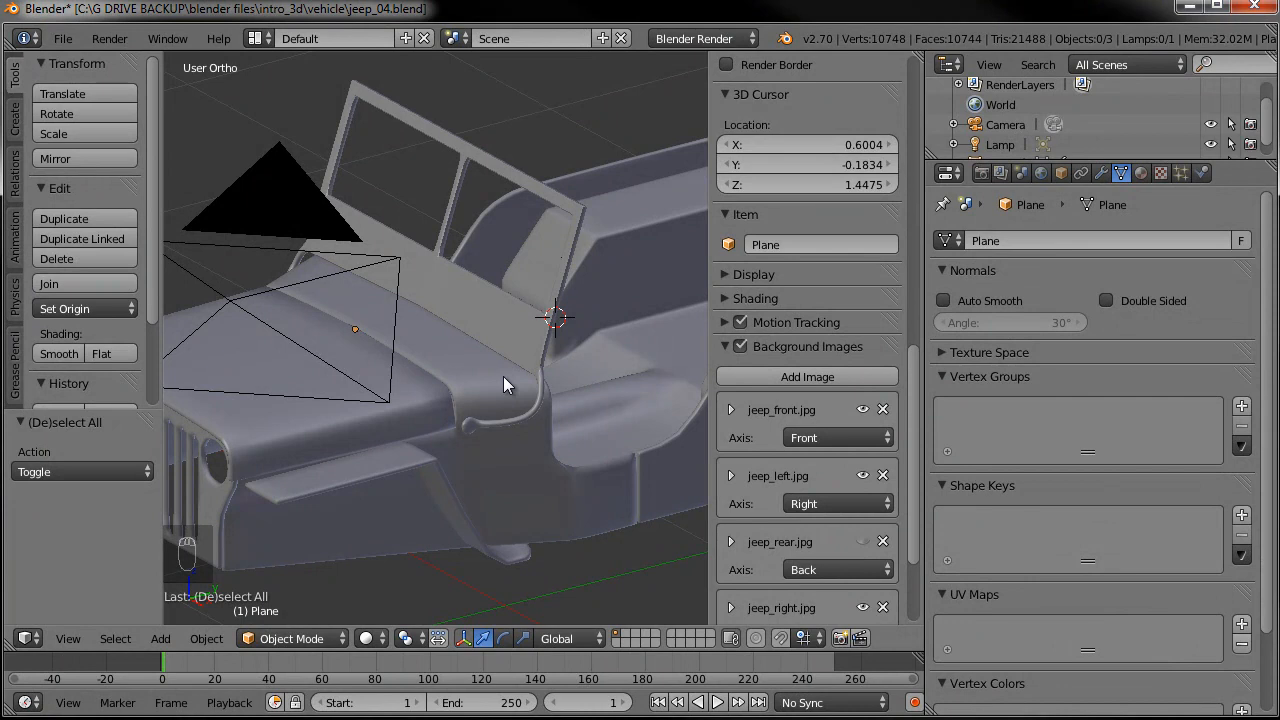
pyautogui.press('KP_3')
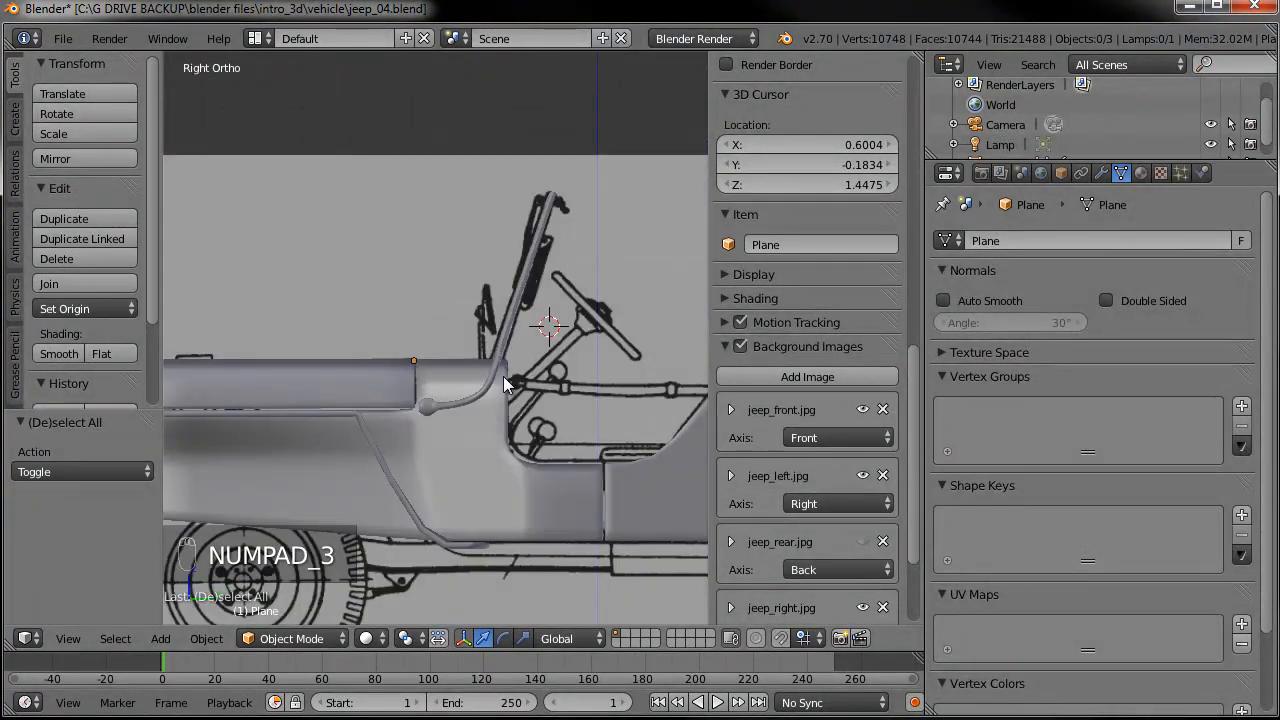
pyautogui.scroll(3, 503, 376)
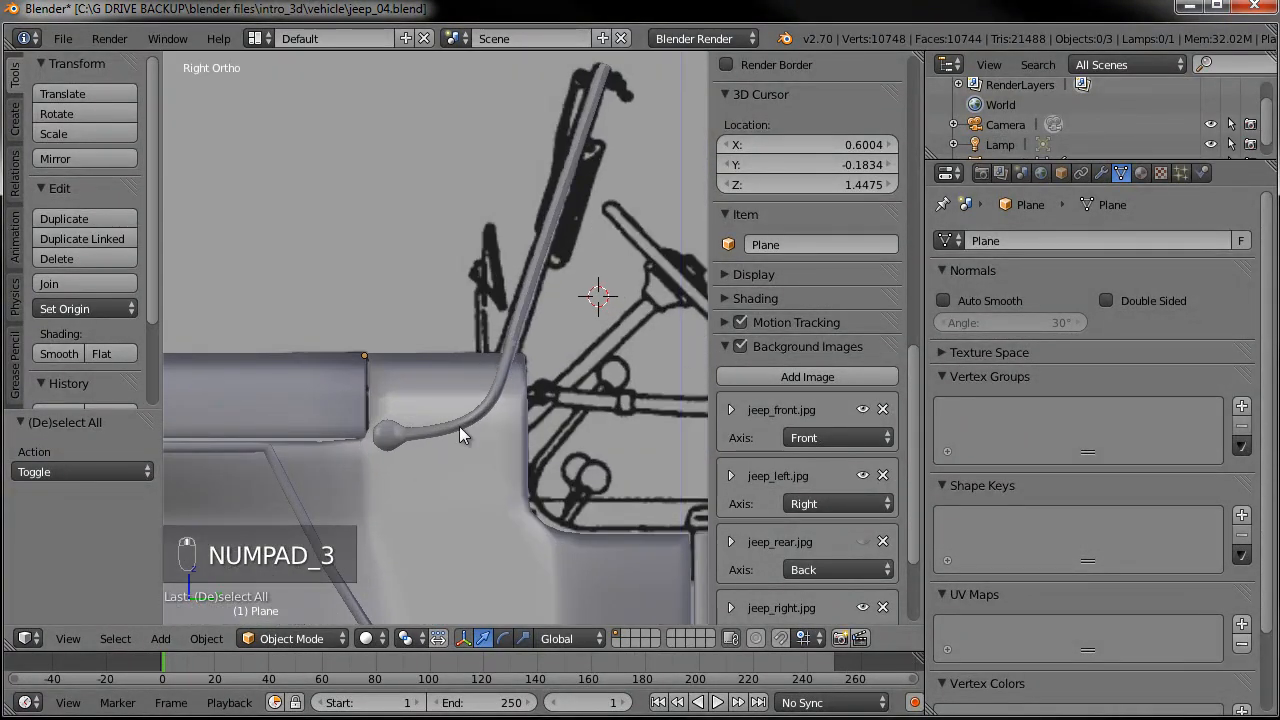
# - Place the 3D cursor at the knob's centre and select all geometry linked to the windshield frame's lower corner
pyautogui.press('Tab')
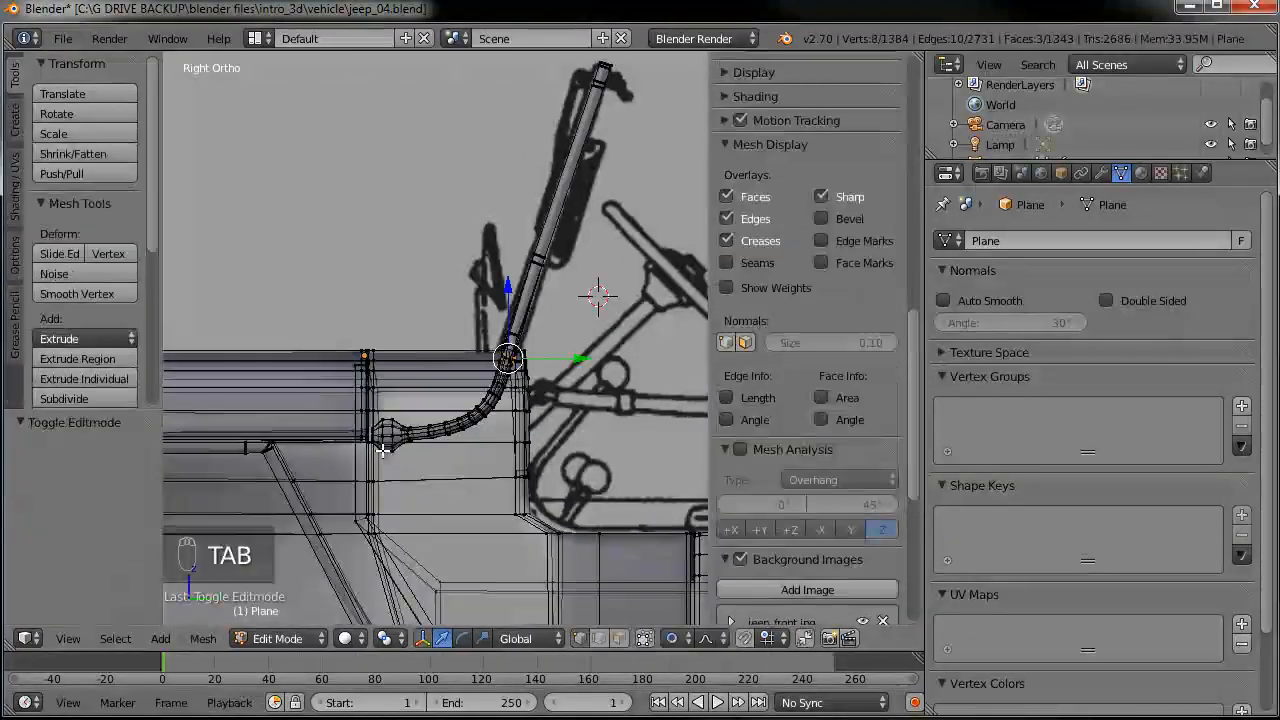
pyautogui.scroll(3, 512, 292)
pyautogui.keyDown('shift'); pyautogui.moveTo(512, 292); pyautogui.dragTo(513, 289, button='middle'); pyautogui.keyUp('shift')
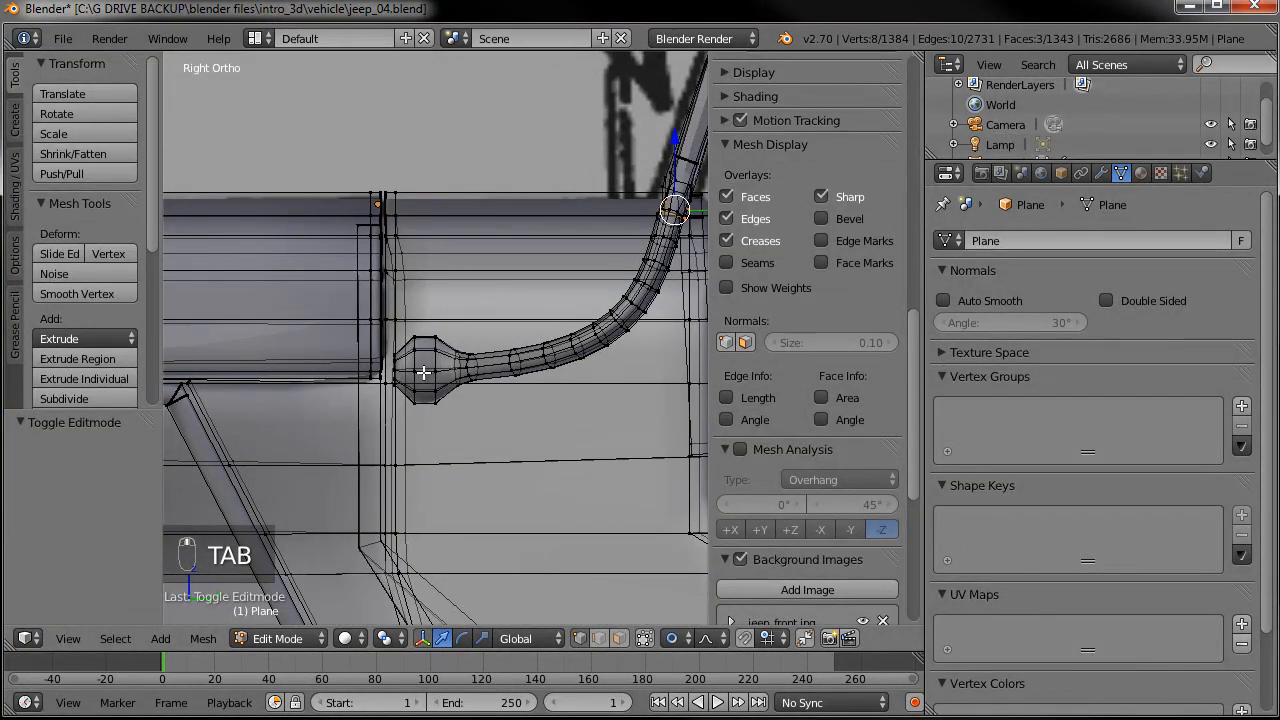
pyautogui.scroll(-9, 425, 370)
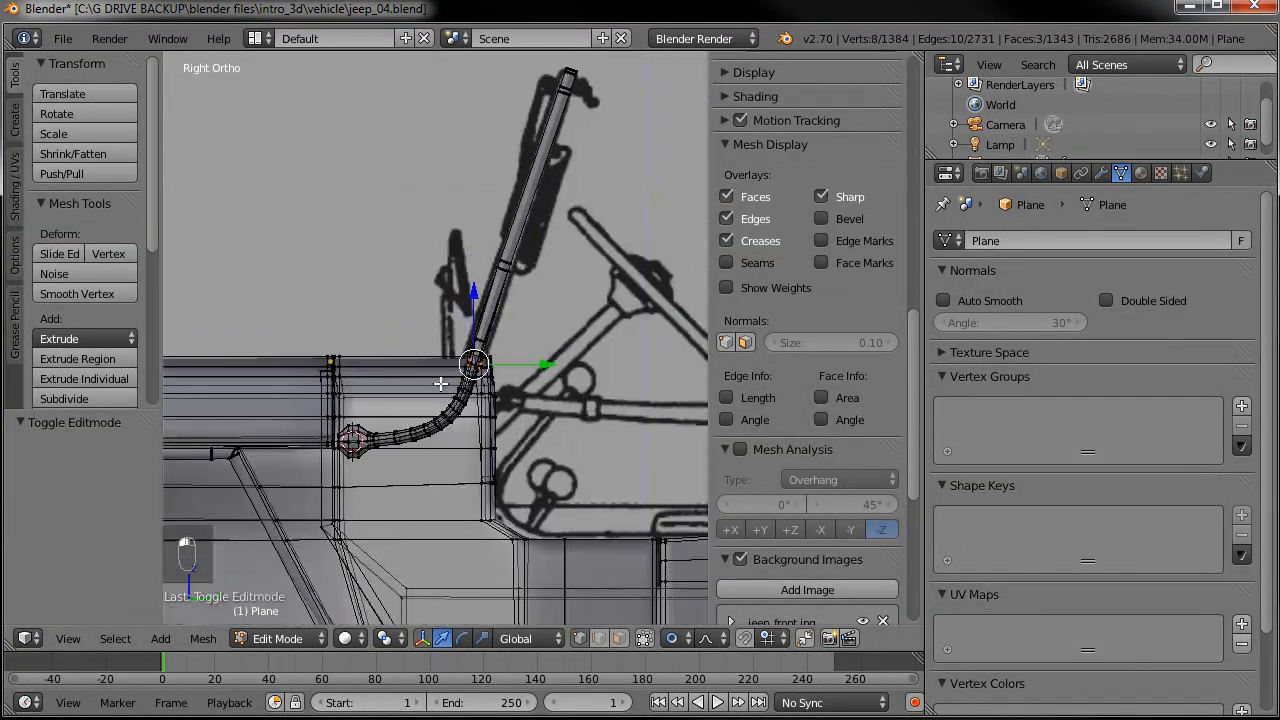
pyautogui.moveTo(534, 307); pyautogui.dragTo(562, 412, button='middle')
pyautogui.scroll(-1, 562, 412)
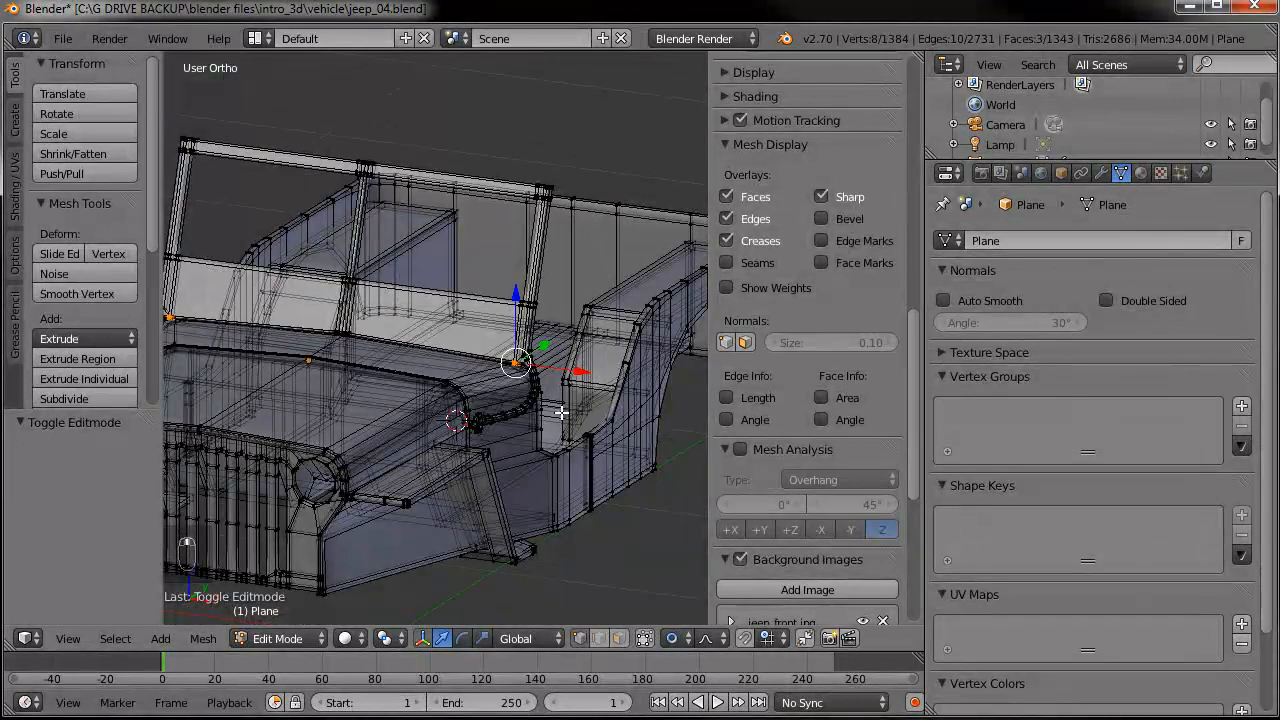
pyautogui.hotkey('ctrl', 'l')
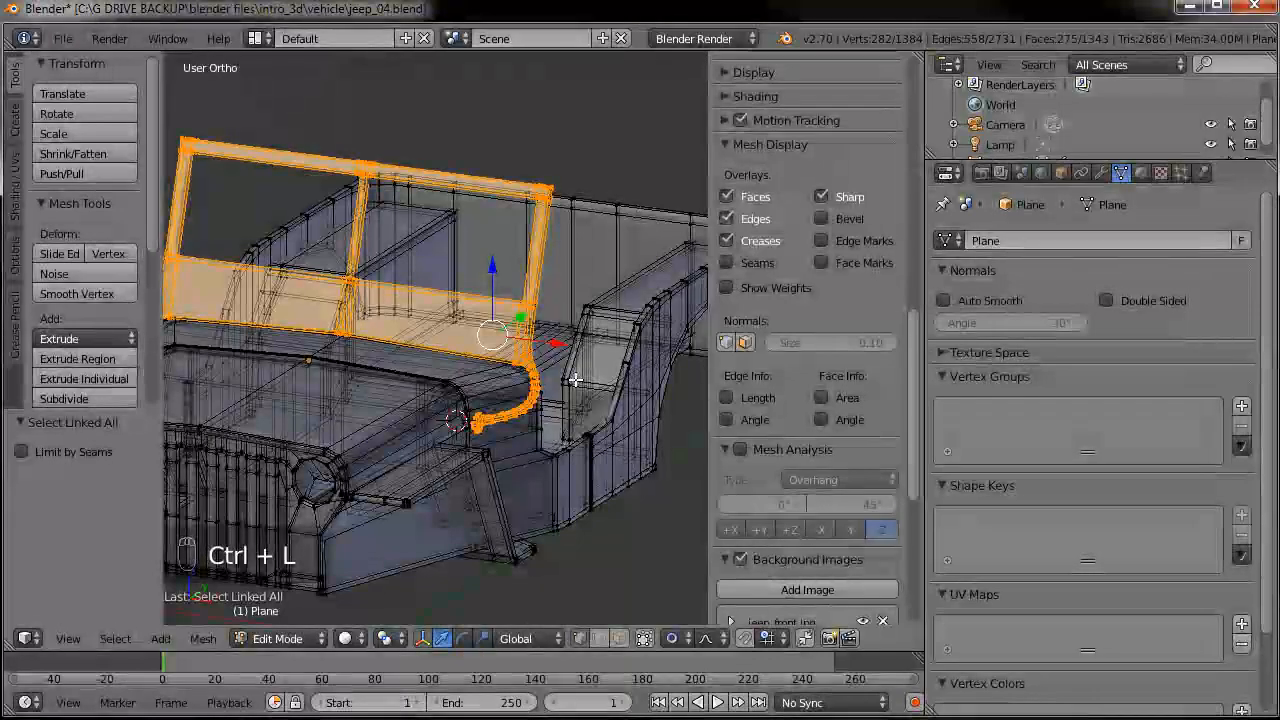
# - Set the pivot to the 3D cursor and give the jeep mesh a Basis shape key plus one named "windshield down"
pyautogui.press('KP_3')
pyautogui.press('.')
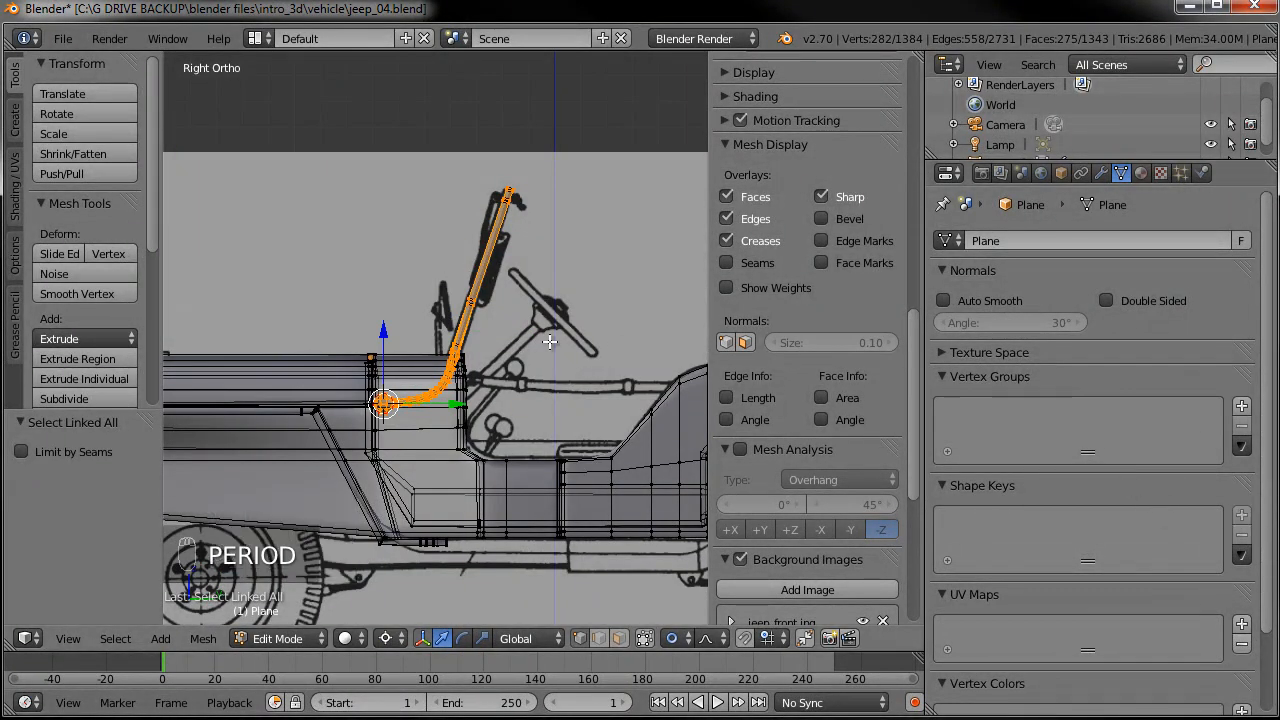
pyautogui.press('Tab')
pyautogui.click(1241, 516)
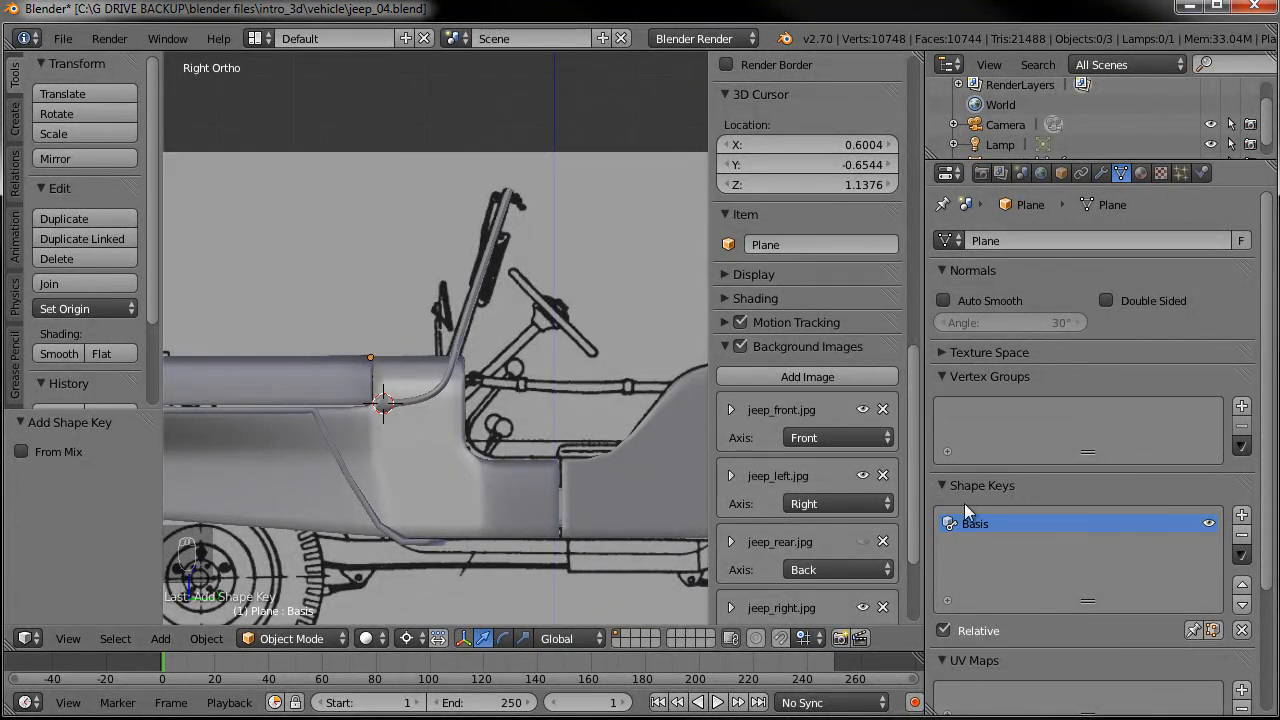
pyautogui.click(1241, 518)
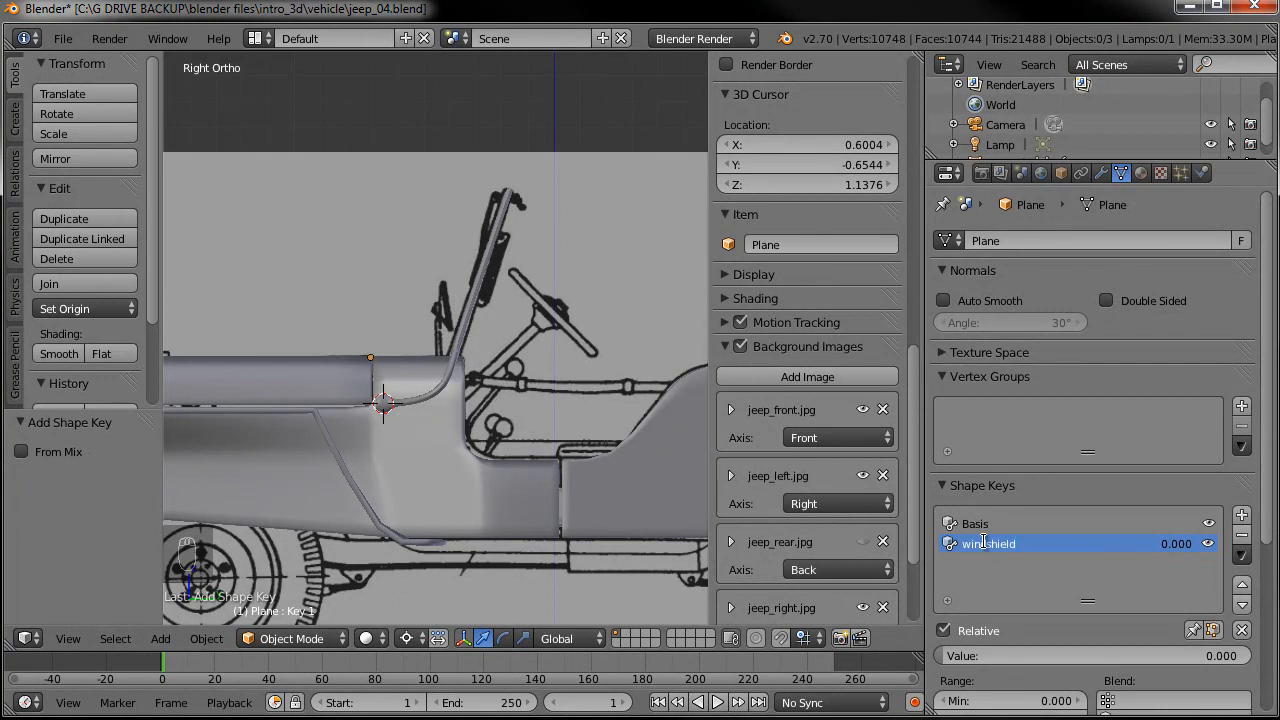
# - Rotate the windshield forward around the knob in side view by about -104°, plus a small correction, so it lies over the hood
pyautogui.press('Tab')
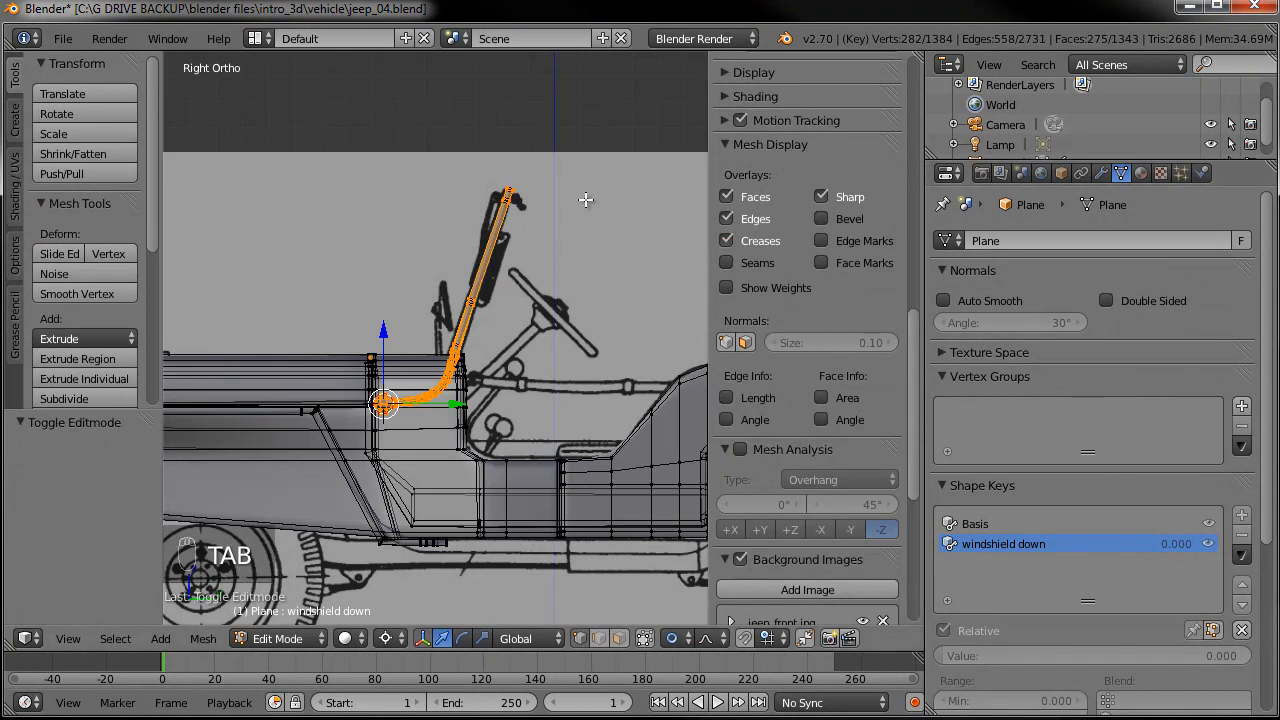
pyautogui.press('r')
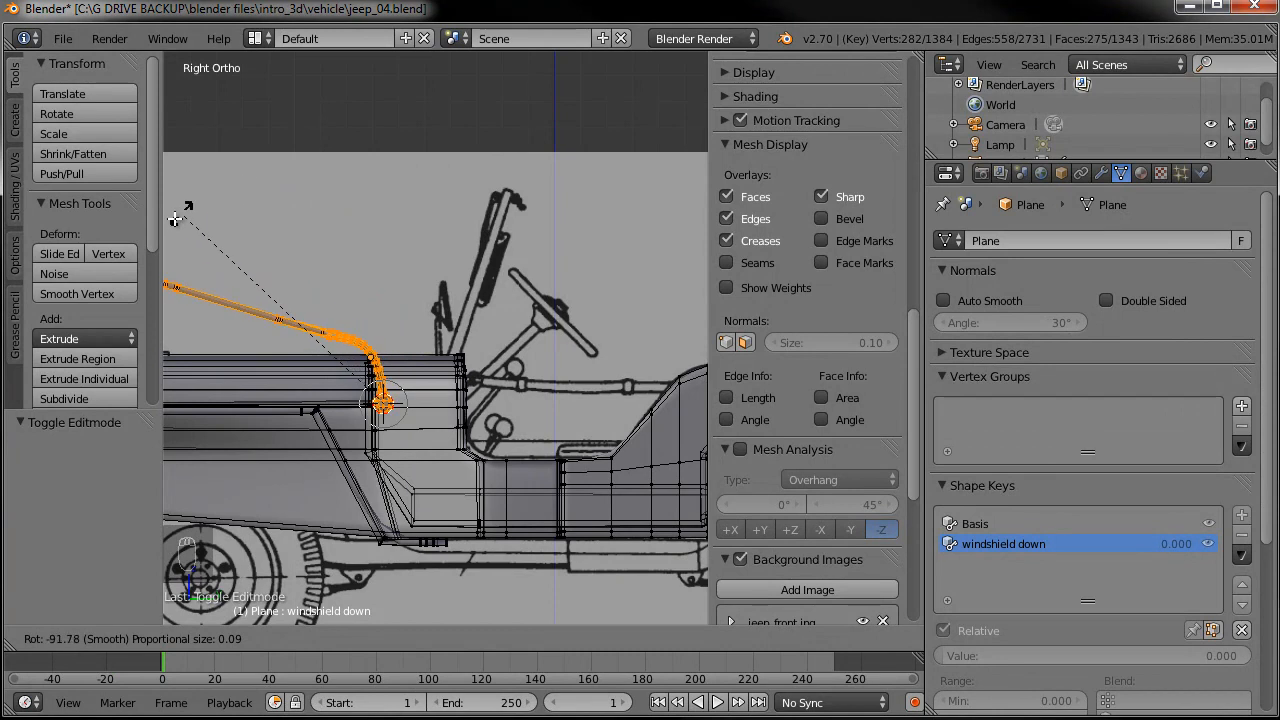
pyautogui.click(139, 256)
pyautogui.keyDown('shift'); pyautogui.moveTo(459, 296); pyautogui.dragTo(600, 281, button='middle'); pyautogui.keyUp('shift')
pyautogui.press('r')
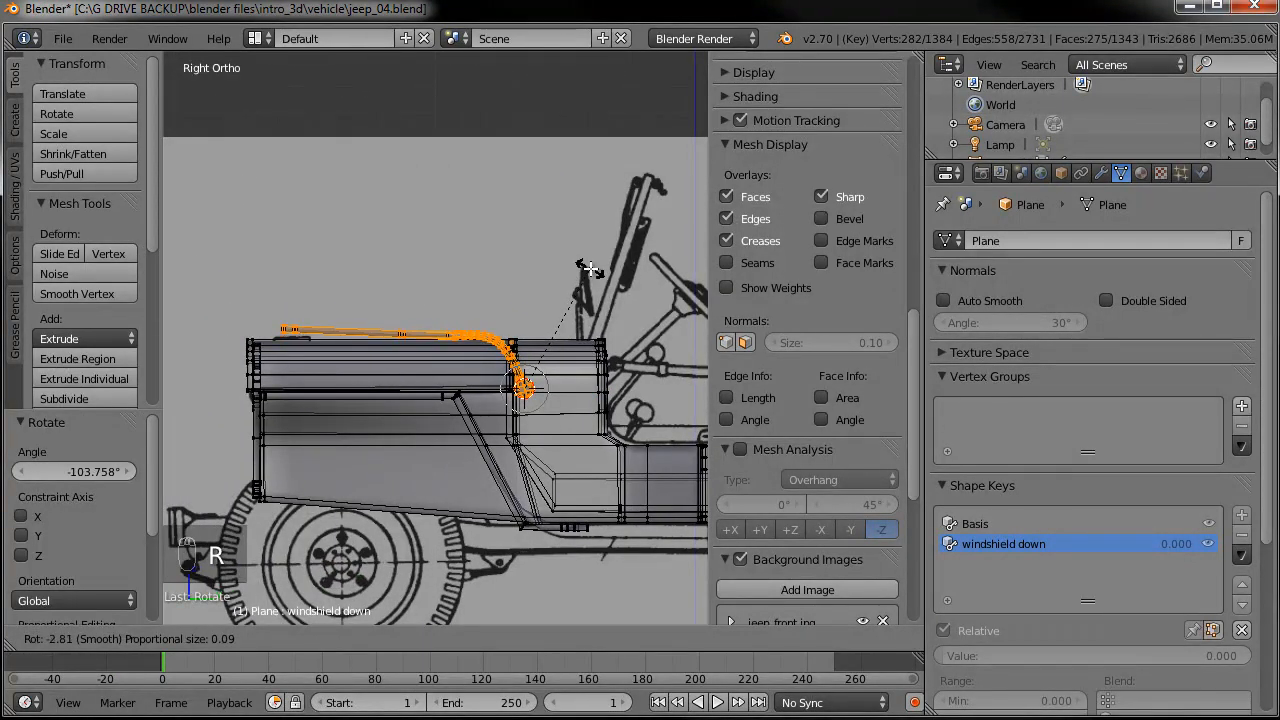
pyautogui.click(587, 266)
pyautogui.scroll(-4, 443, 376)
pyautogui.press('Tab')
# - Vary the "windshield down" shape key's value and check the folding windshield from several angles and against the side blueprint
pyautogui.moveTo(514, 427); pyautogui.dragTo(569, 481, button='middle')
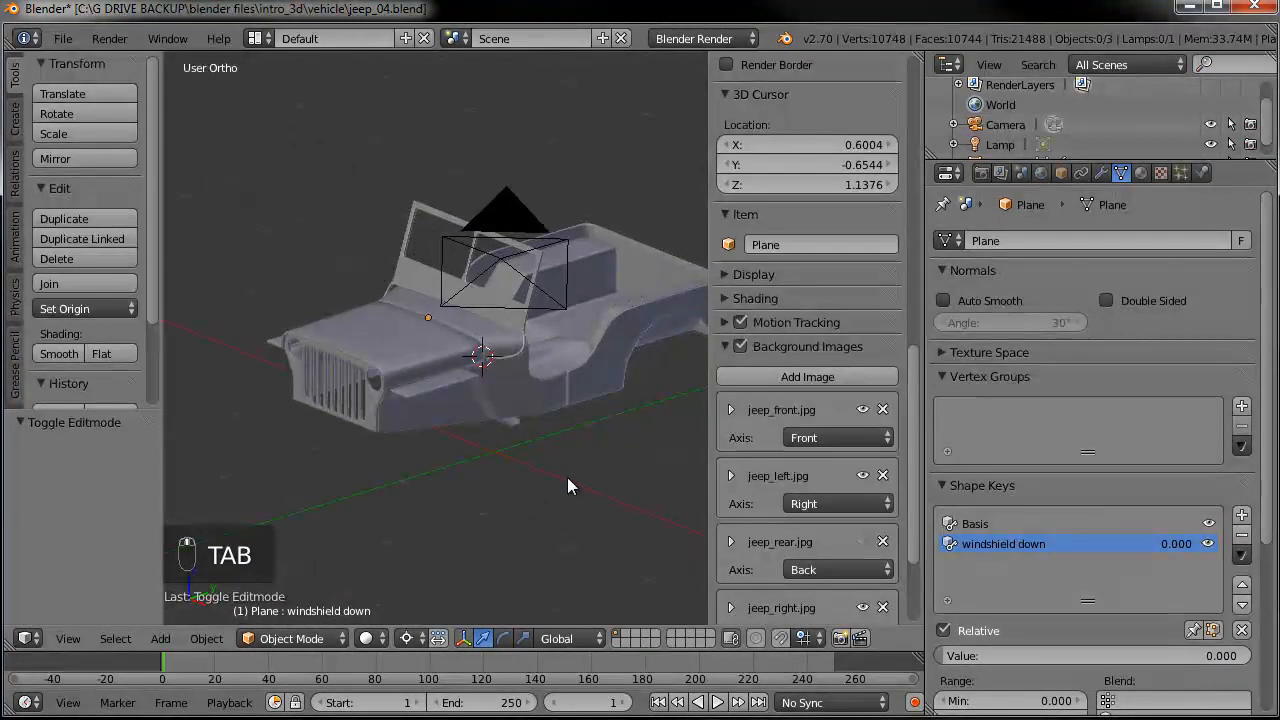
pyautogui.moveTo(951, 653); pyautogui.dragTo(985, 651)
pyautogui.moveTo(470, 365); pyautogui.dragTo(580, 375, button='middle')
pyautogui.moveTo(974, 650); pyautogui.dragTo(885, 642)
pyautogui.moveTo(580, 360); pyautogui.dragTo(541, 328, button='middle')
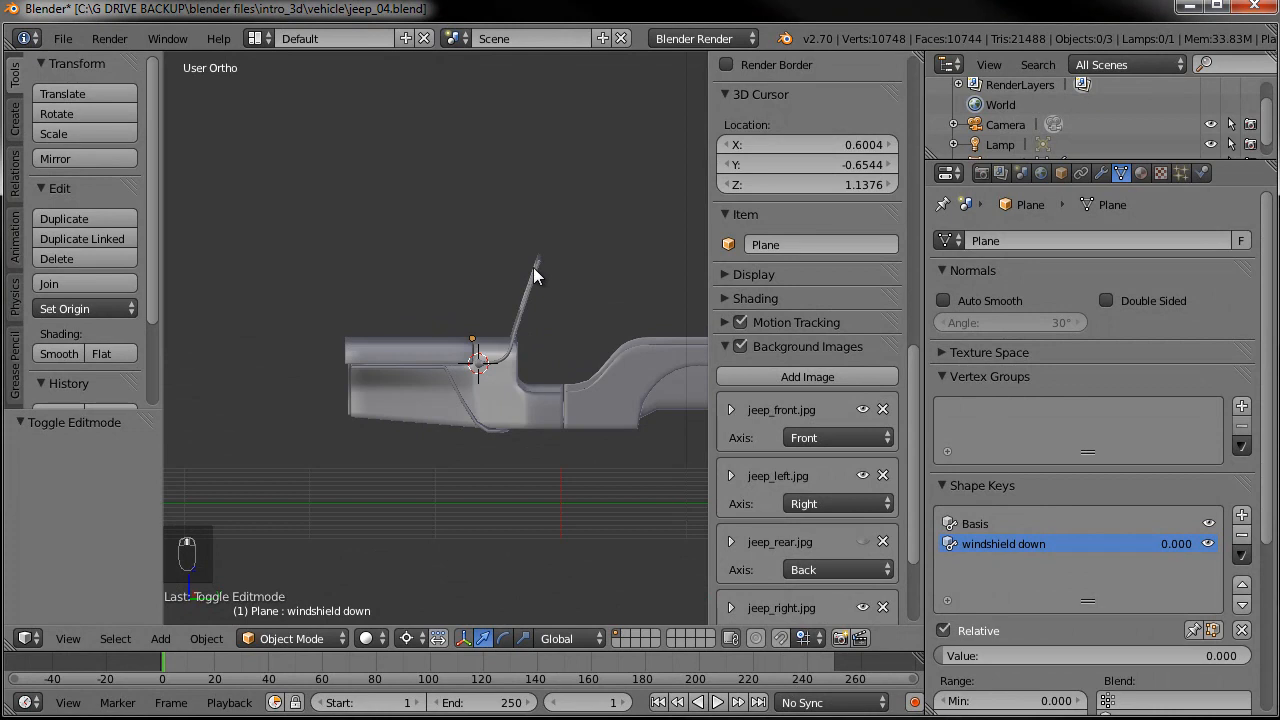
pyautogui.press('KP_3')
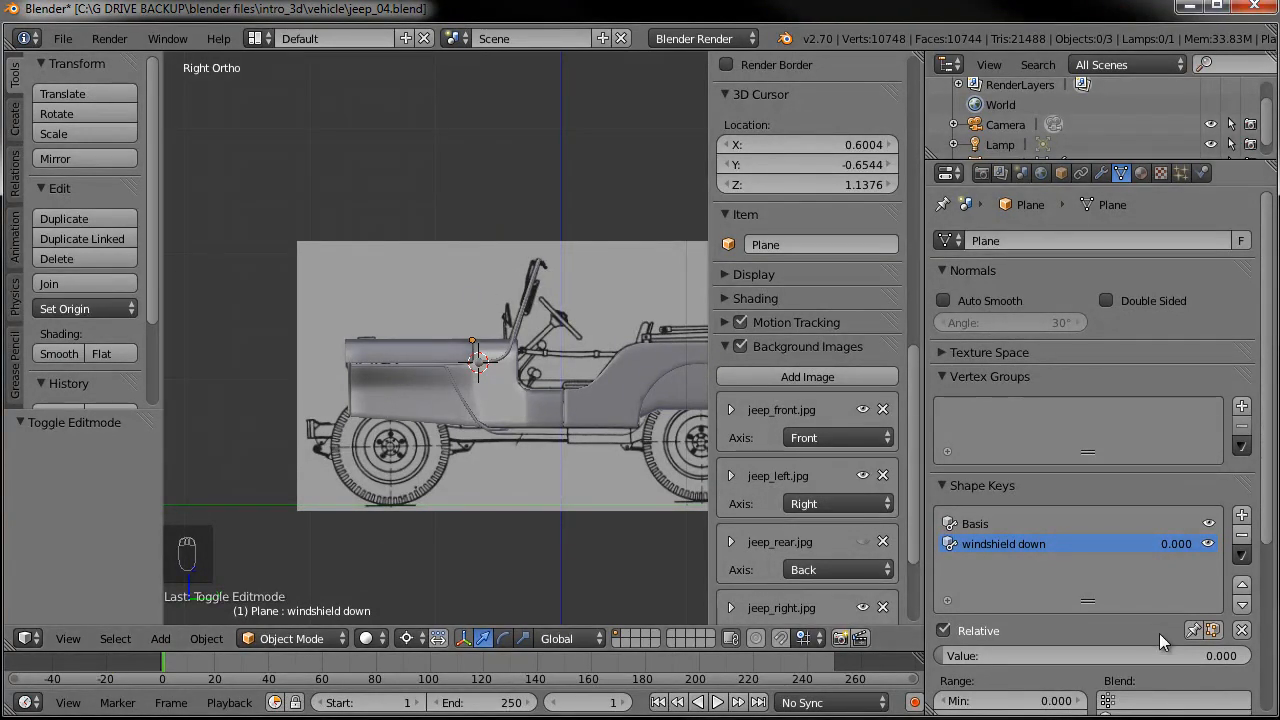
pyautogui.moveTo(955, 655); pyautogui.dragTo(1010, 657)
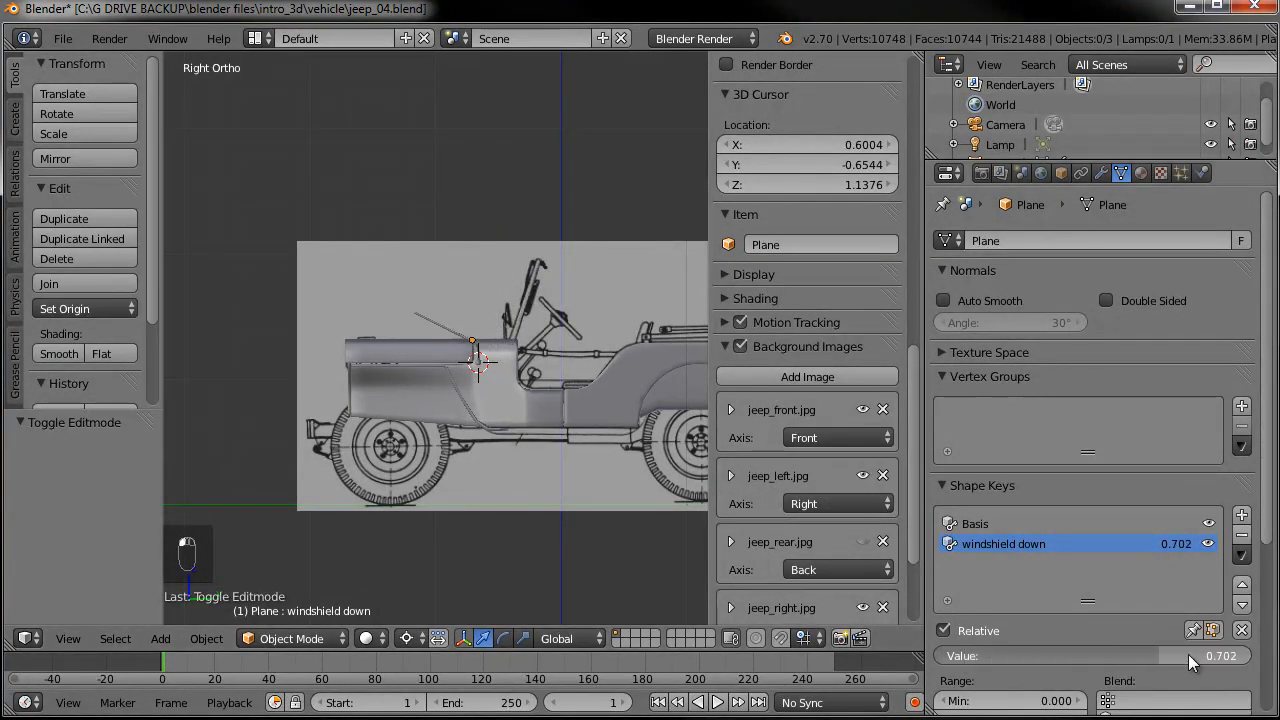
pyautogui.moveTo(541, 389); pyautogui.dragTo(651, 431, button='middle')
pyautogui.moveTo(1175, 659)
pyautogui.mouseDown()
pyautogui.moveTo(872, 649)
pyautogui.moveTo(1195, 649)
pyautogui.mouseUp()
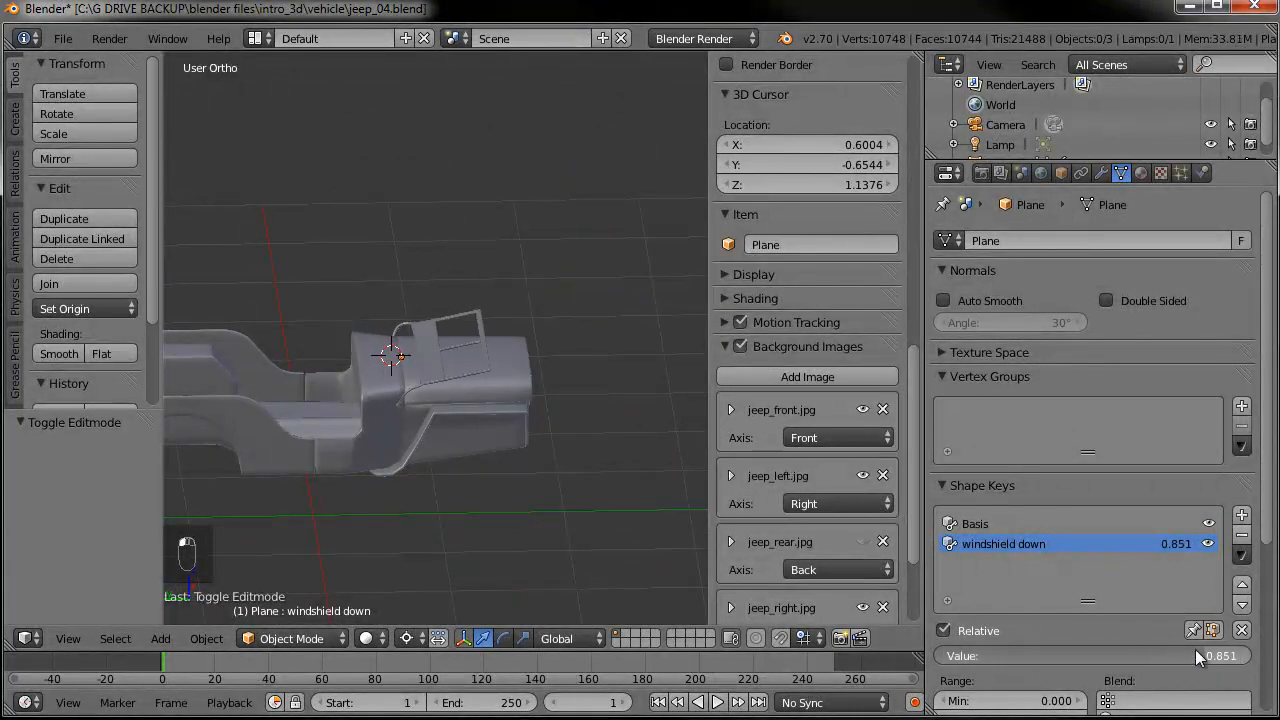
# - Remove both shape keys from the jeep mesh
pyautogui.click(1241, 534)
pyautogui.moveTo(562, 347); pyautogui.dragTo(360, 305, button='middle')
pyautogui.click(1242, 540)
pyautogui.moveTo(534, 423); pyautogui.dragTo(469, 436, button='middle')
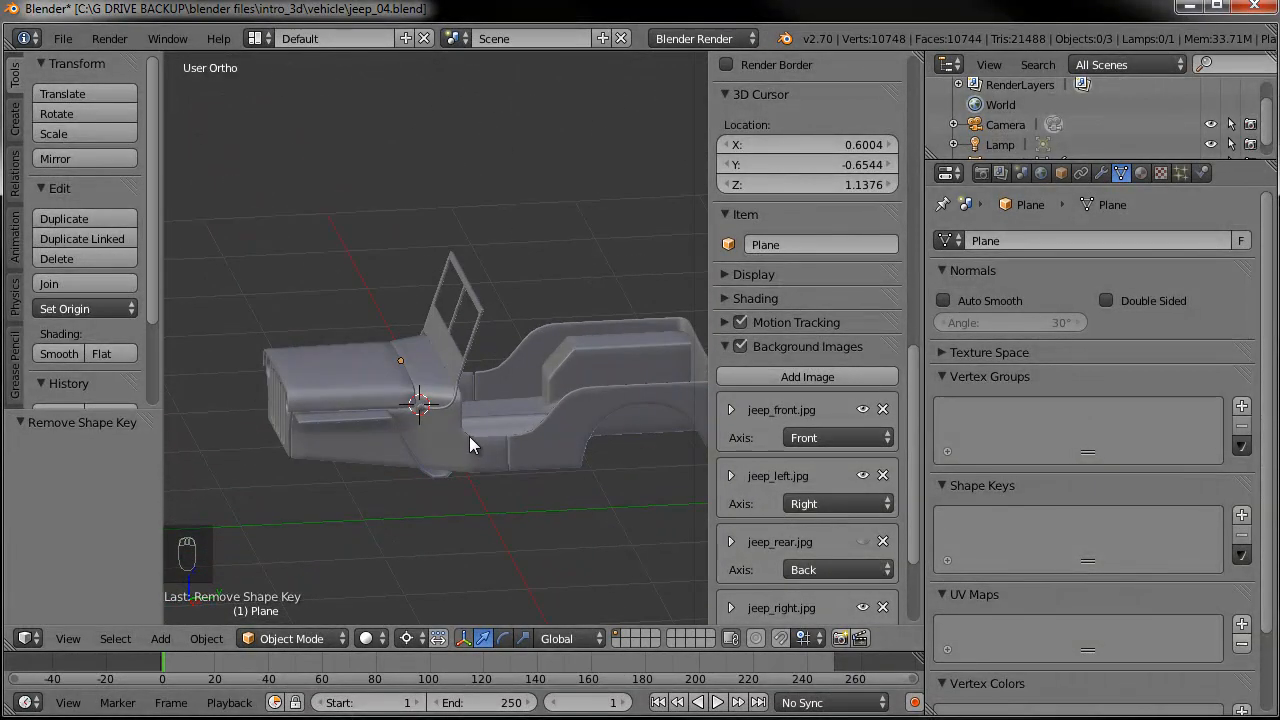
# - Add a cube to the jeep mesh beside the body in top view, at about X 1.412, Y 0.586
pyautogui.press('KP_3')
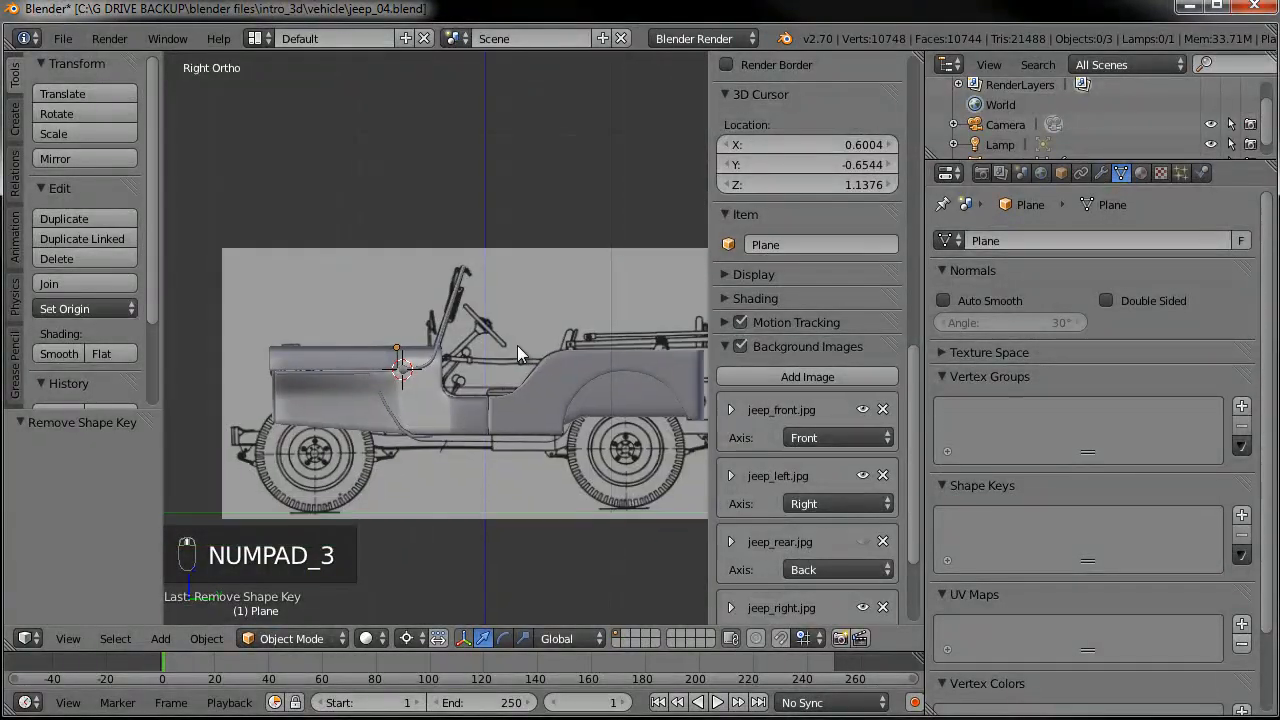
pyautogui.moveTo(508, 301); pyautogui.dragTo(486, 470, button='middle')
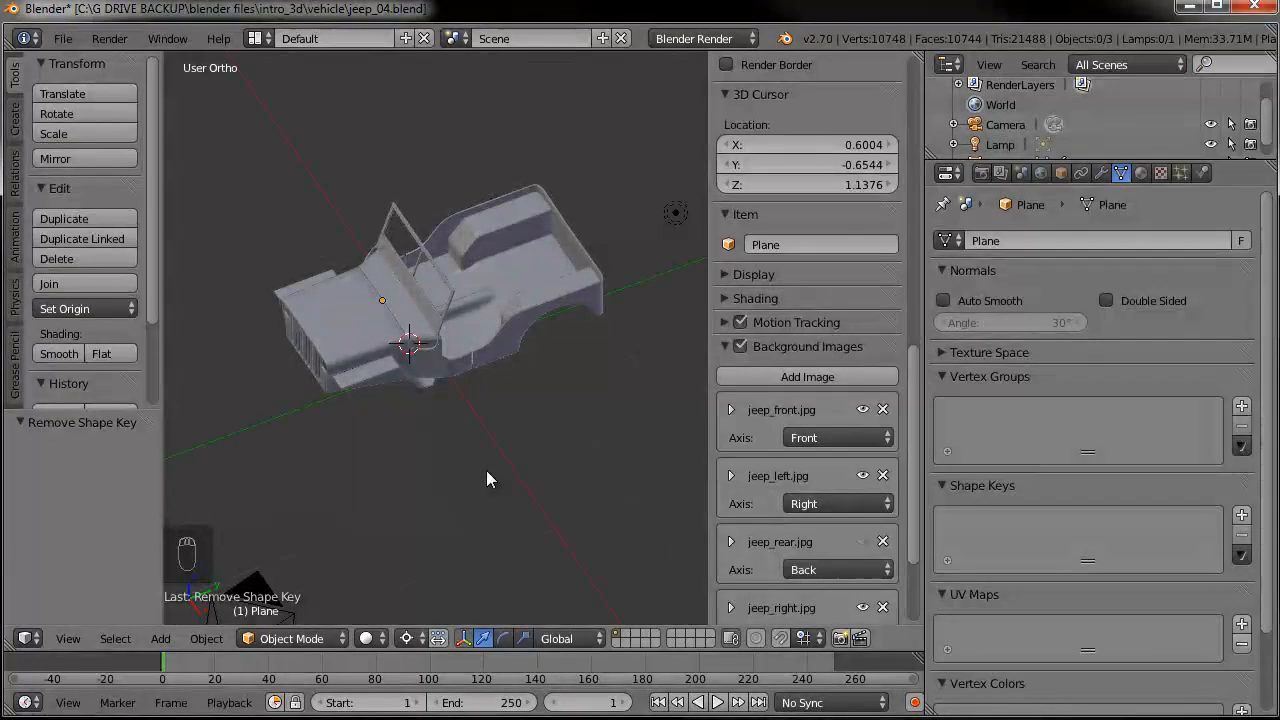
pyautogui.press('KP_7')
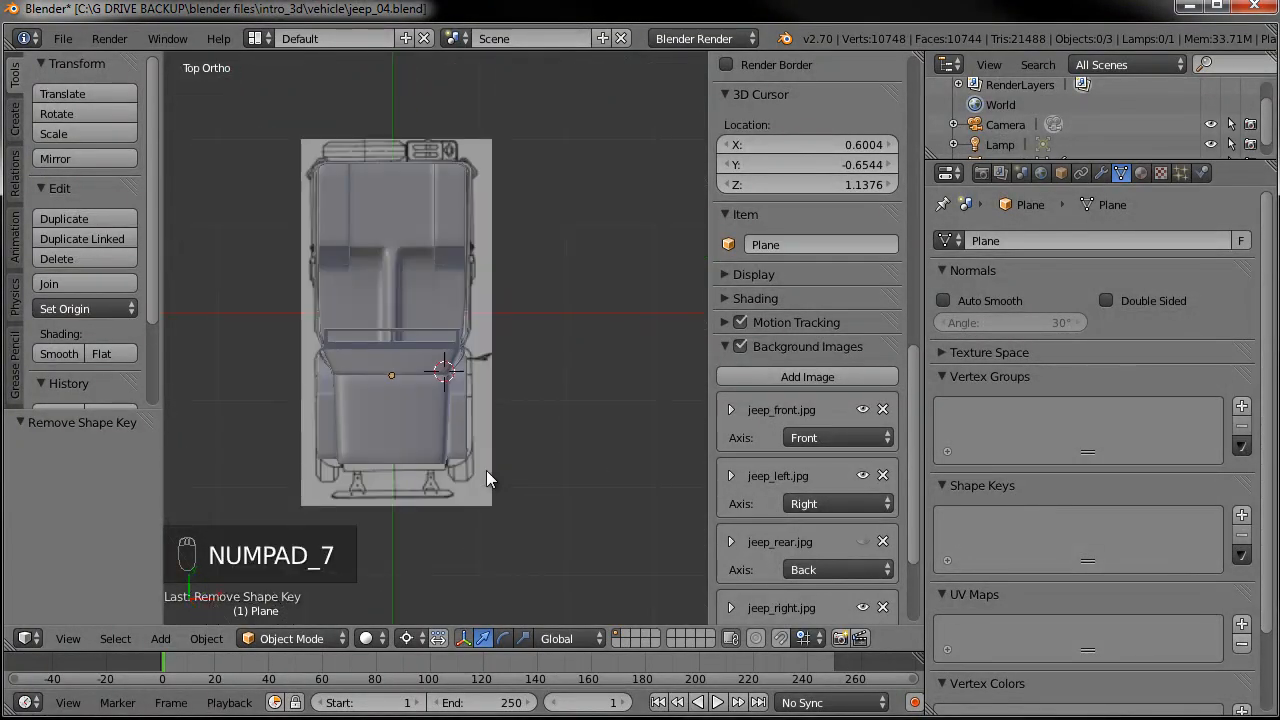
pyautogui.keyDown('shift'); pyautogui.moveTo(483, 253); pyautogui.dragTo(496, 316, button='middle'); pyautogui.keyUp('shift')
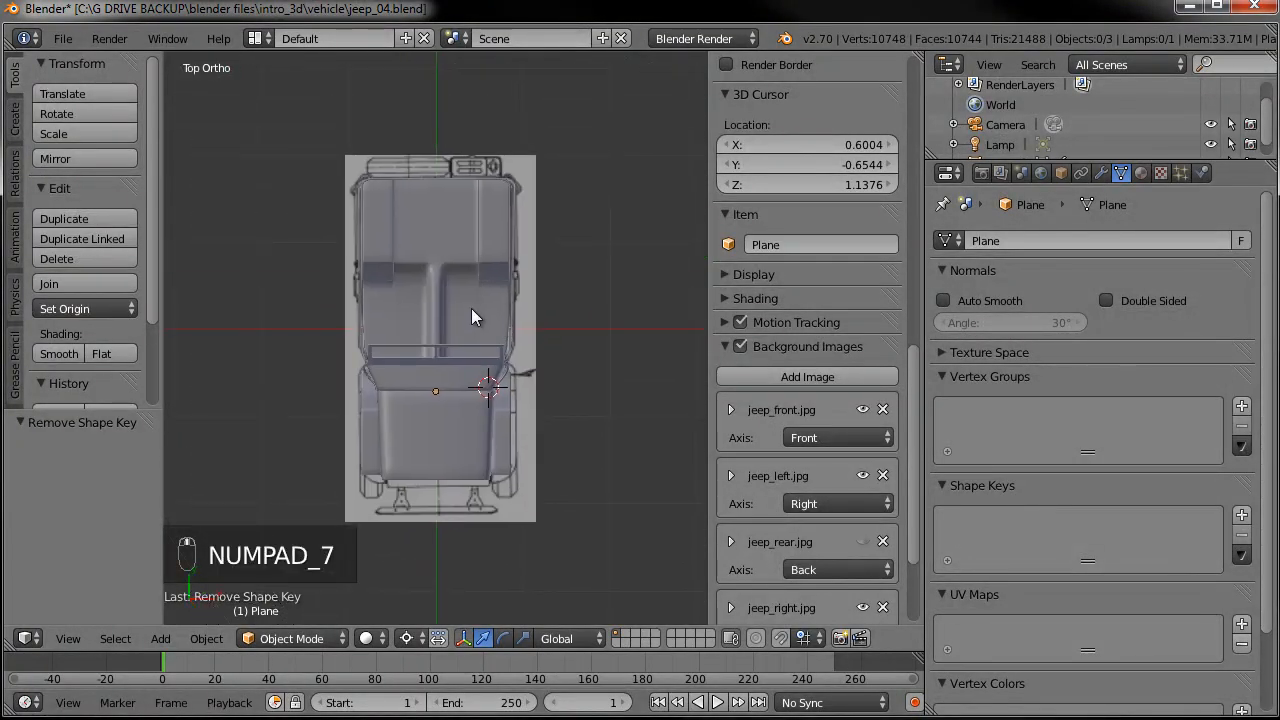
pyautogui.rightClick(513, 318)
pyautogui.press('Tab')
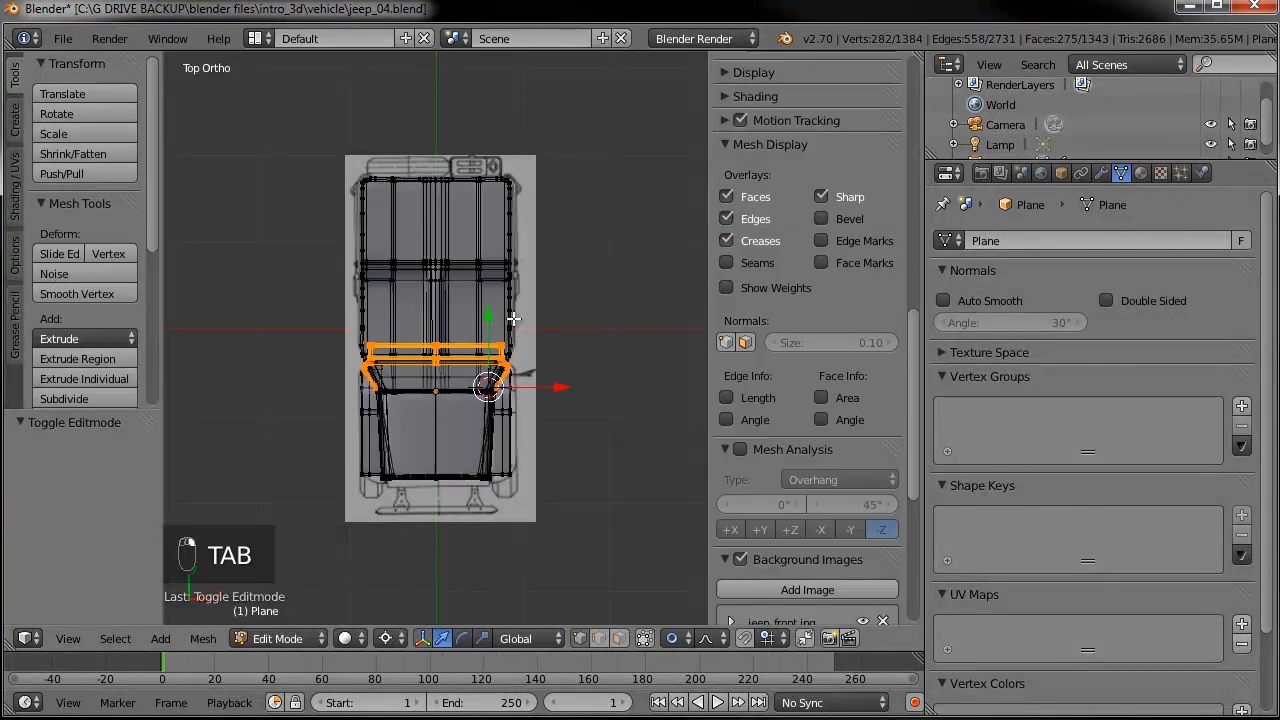
pyautogui.hotkey('shift', 'a')
pyautogui.click(606, 286)
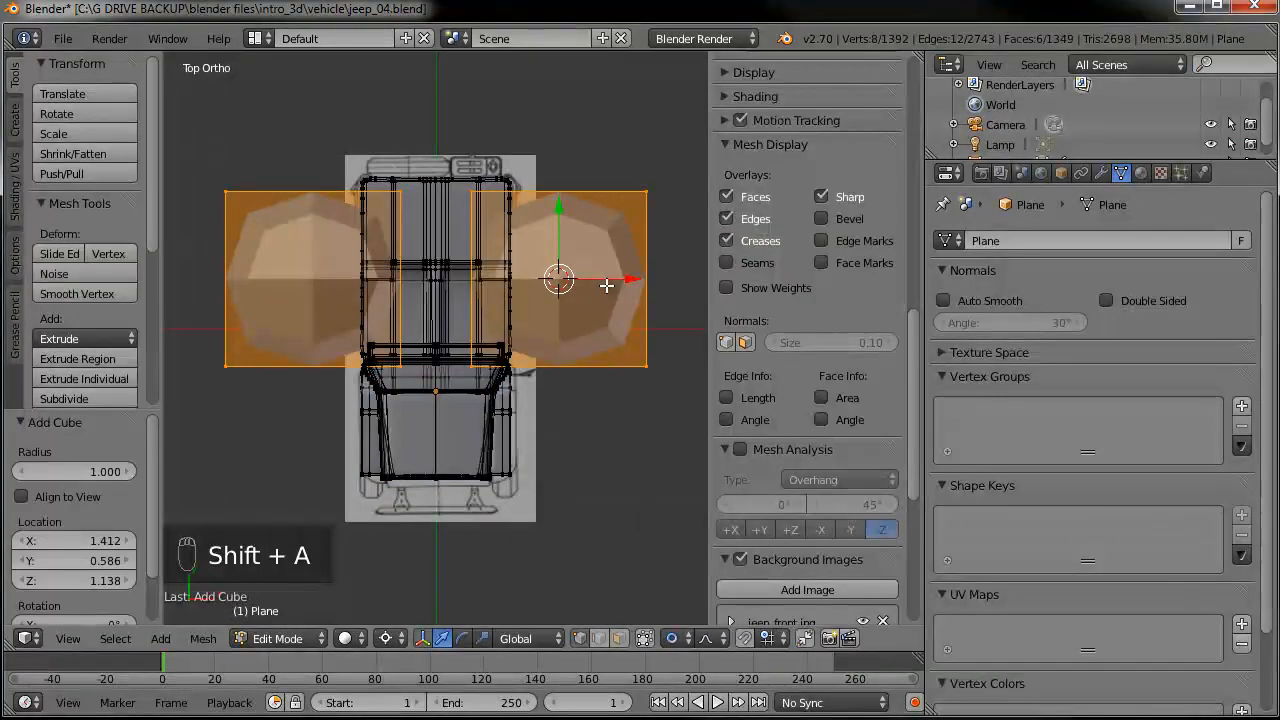
# - Shrink the cube and move it -0.883 in X and -2.524 in Y onto the frame rail ahead of the grille
pyautogui.press('s')
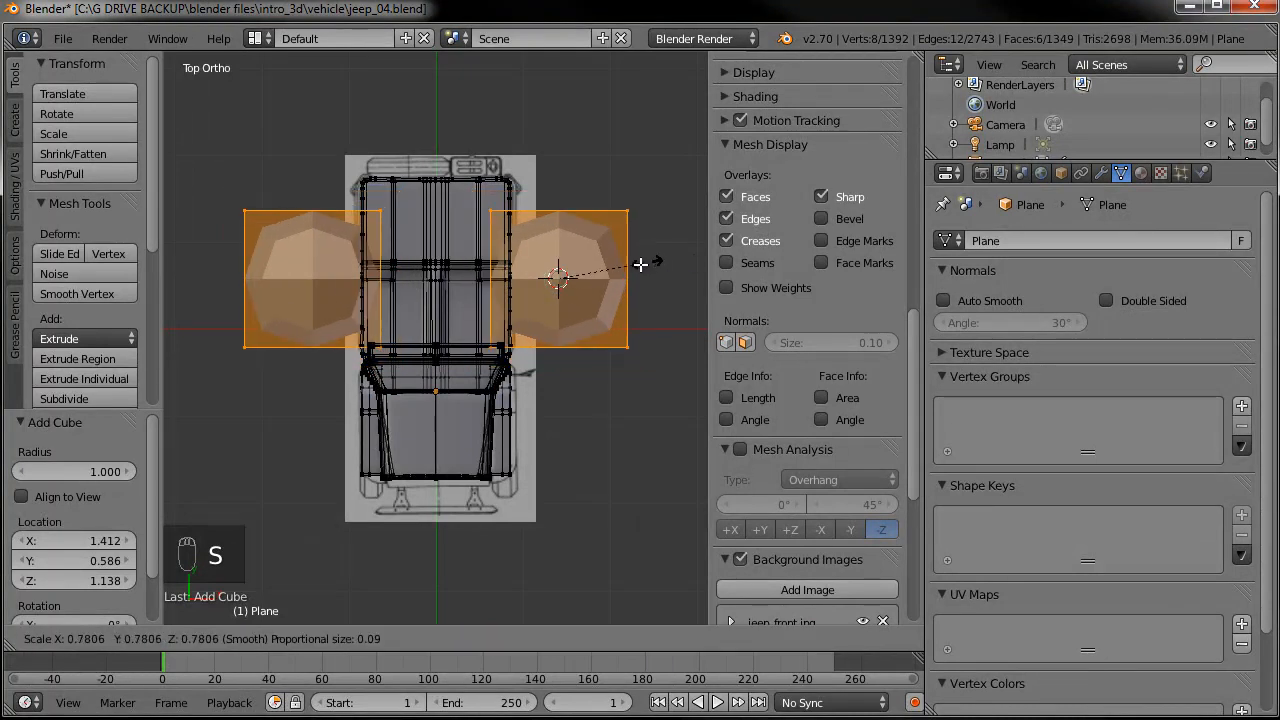
pyautogui.click(573, 281)
pyautogui.press('g')
pyautogui.click(566, 460)
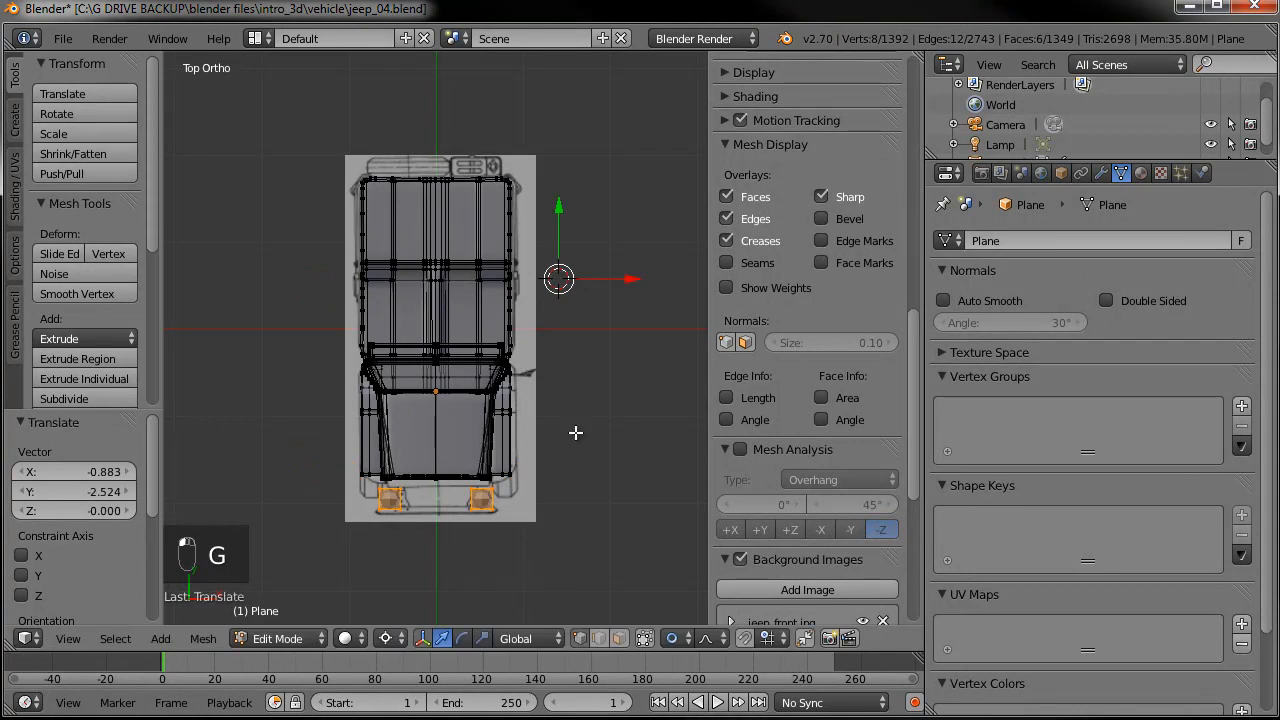
pyautogui.scroll(3, 579, 305)
pyautogui.scroll(-3, 576, 315)
pyautogui.press('s')
pyautogui.click(652, 363)
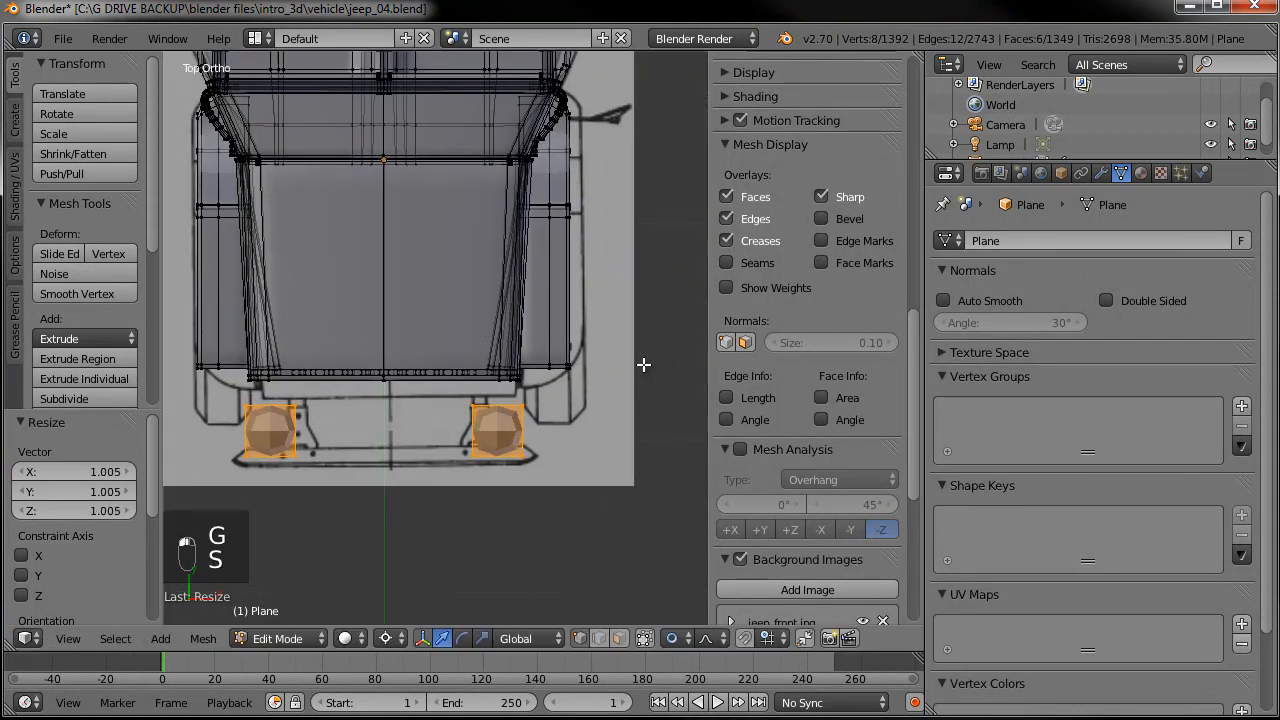
# - Move the cube 1.281 in Y and -0.511 in Z in side view, down to the chassis rail beneath the body
pyautogui.press('KP_3')
pyautogui.scroll(-2, 644, 366)
pyautogui.press('g')
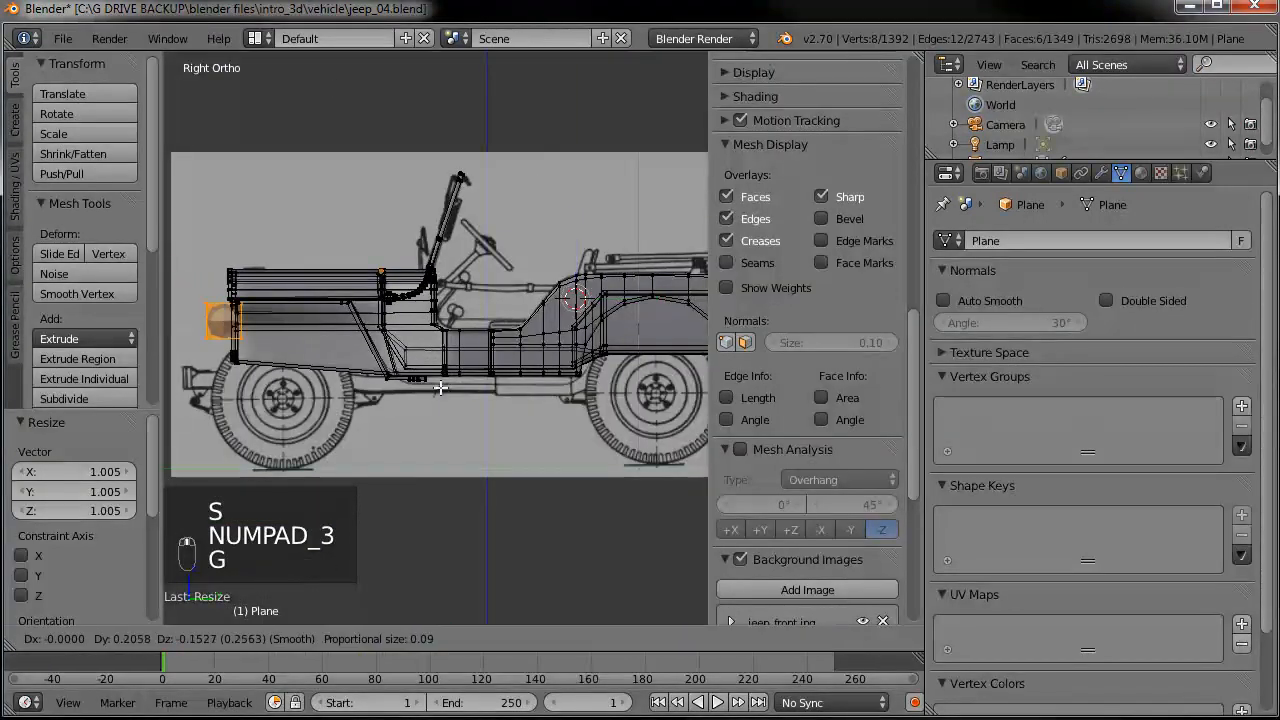
pyautogui.click(600, 438)
pyautogui.keyDown('shift'); pyautogui.moveTo(549, 392); pyautogui.dragTo(458, 390, button='middle'); pyautogui.keyUp('shift')
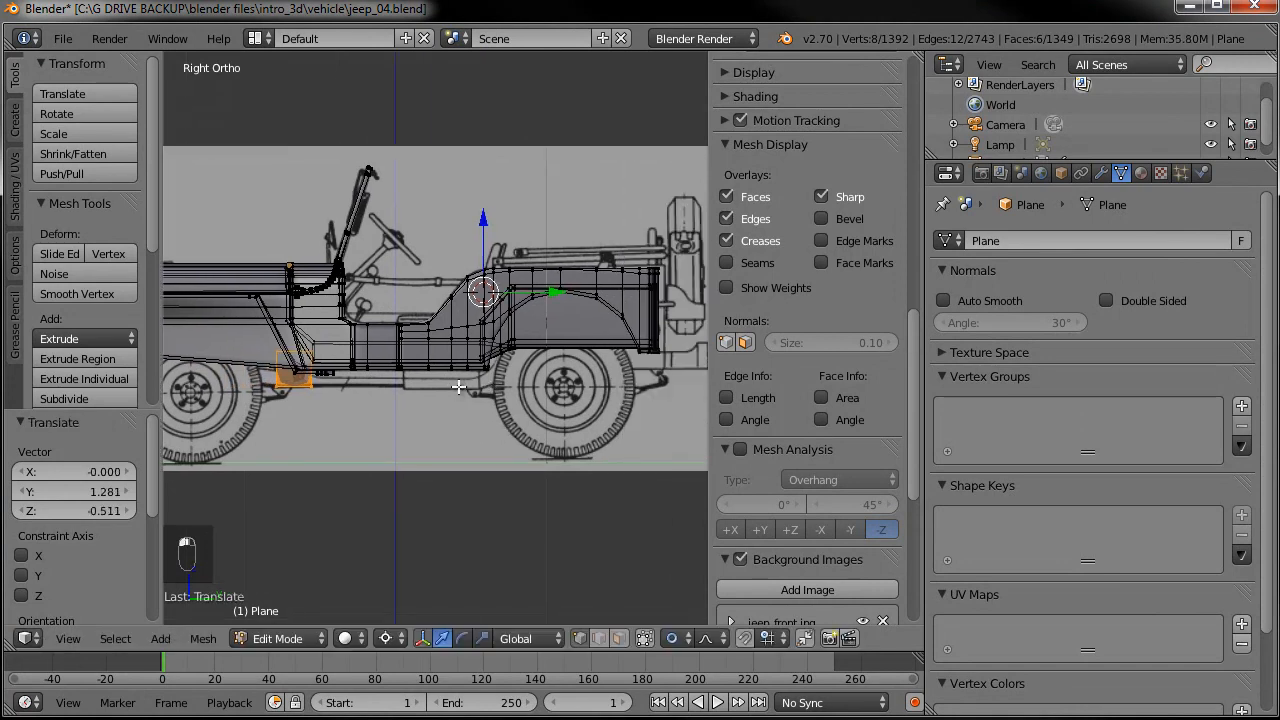
# - Switch the pivot to the median point and shrink and nudge the cube to fit the chassis rail, ending with a 0.840 scale
pyautogui.press('s')
pyautogui.rightClick(458, 300)
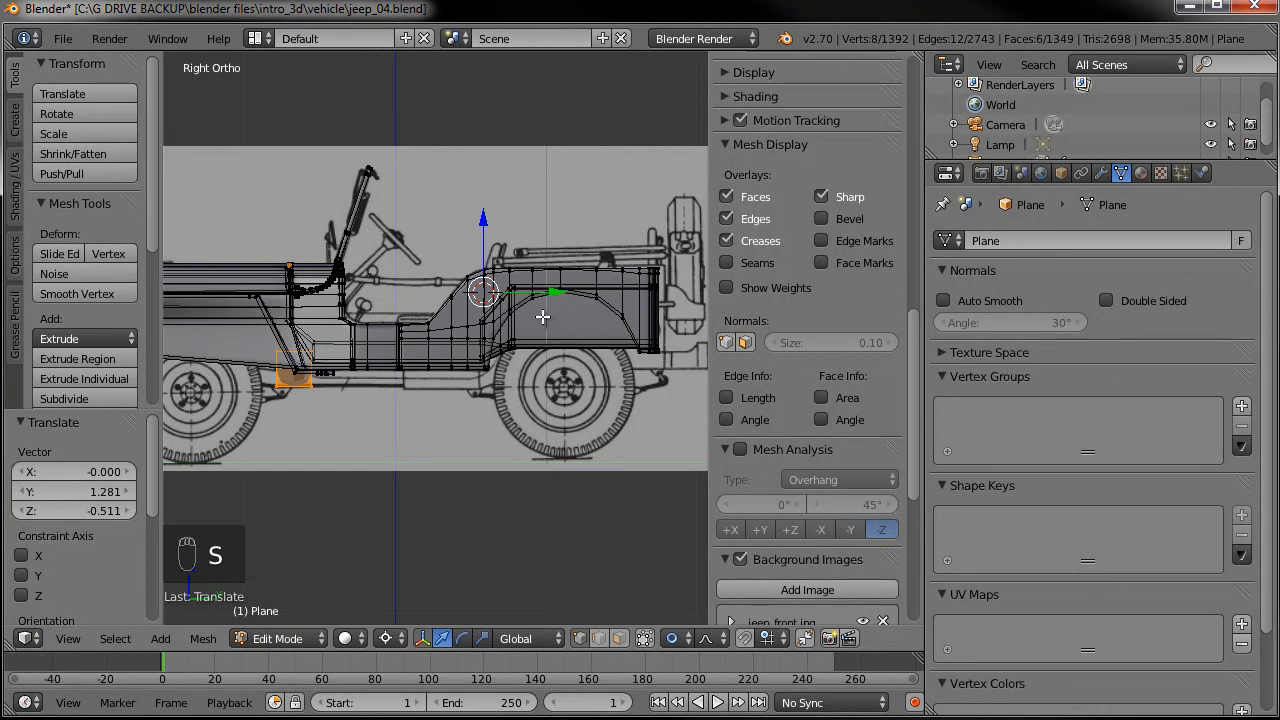
pyautogui.hotkey('ctrl', ',')
pyautogui.press('s')
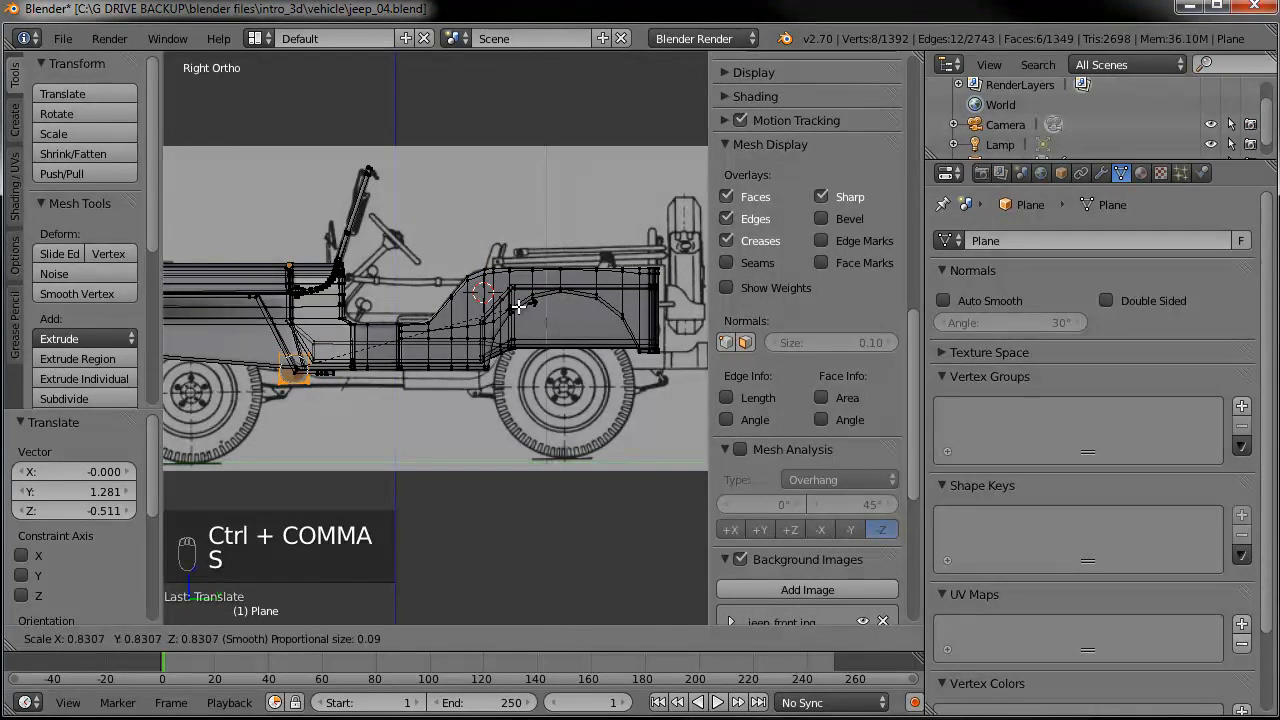
pyautogui.click(505, 307)
pyautogui.press('g')
pyautogui.click(505, 311)
pyautogui.press('s')
pyautogui.click(502, 312)
pyautogui.press('g')
pyautogui.click(496, 314)
pyautogui.press('s')
pyautogui.click(465, 322)
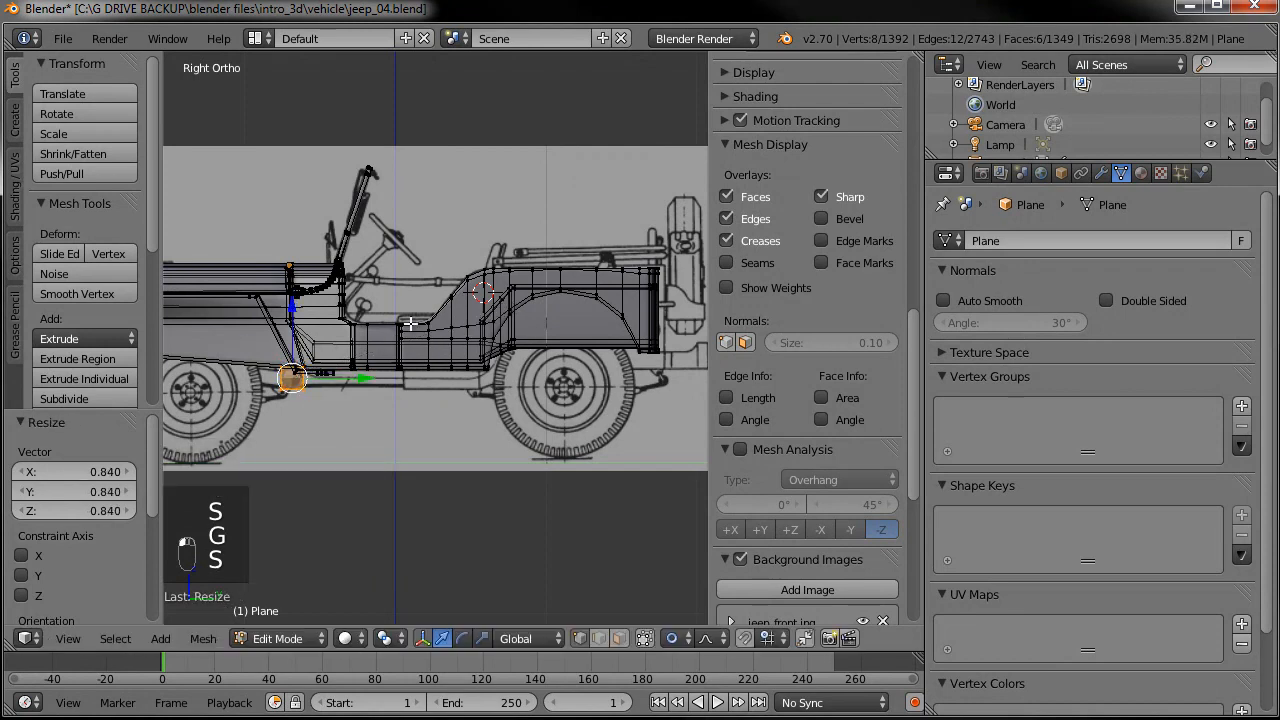
# - Stretch the cube along the chassis rail by scaling it 5.018 in Y
pyautogui.keyDown('shift'); pyautogui.moveTo(400, 333); pyautogui.dragTo(428, 276, button='middle'); pyautogui.keyUp('shift')
pyautogui.press('s')
pyautogui.press('y')
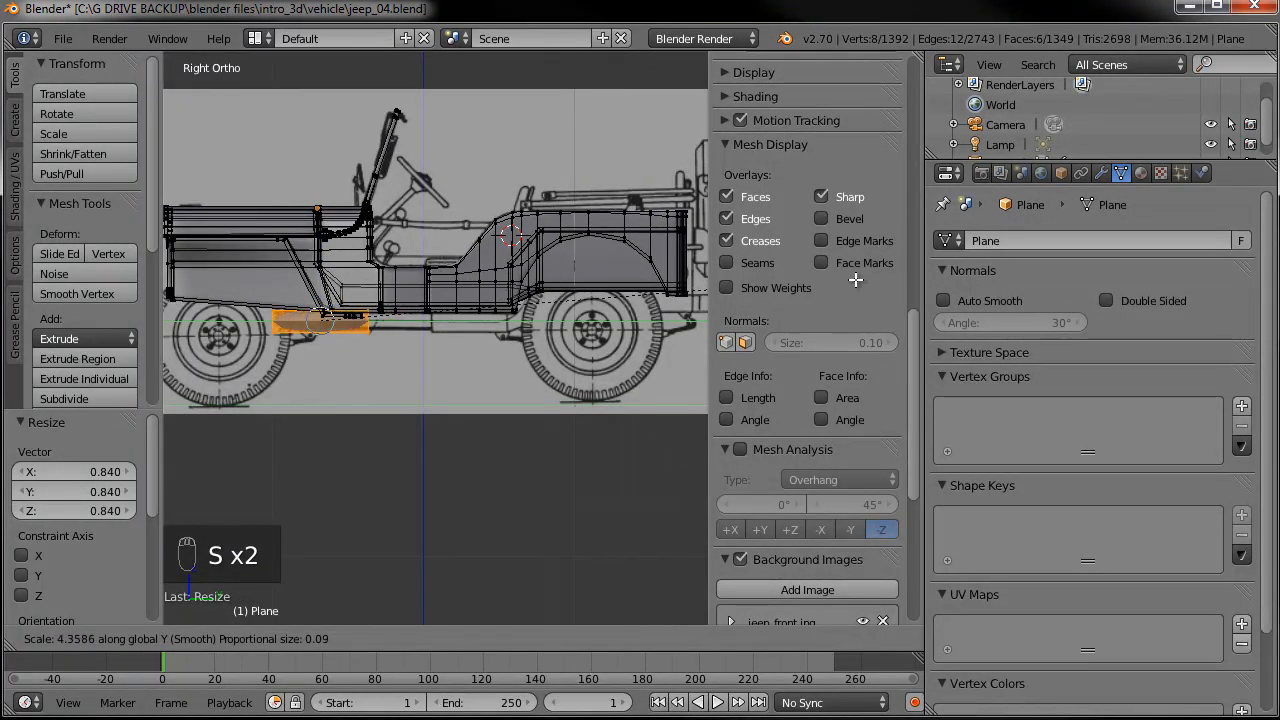
pyautogui.click(569, 315)
# - Select the rail's rear end vertices and move them 2.037 in Y to the back of the jeep
pyautogui.scroll(-3, 570, 320)
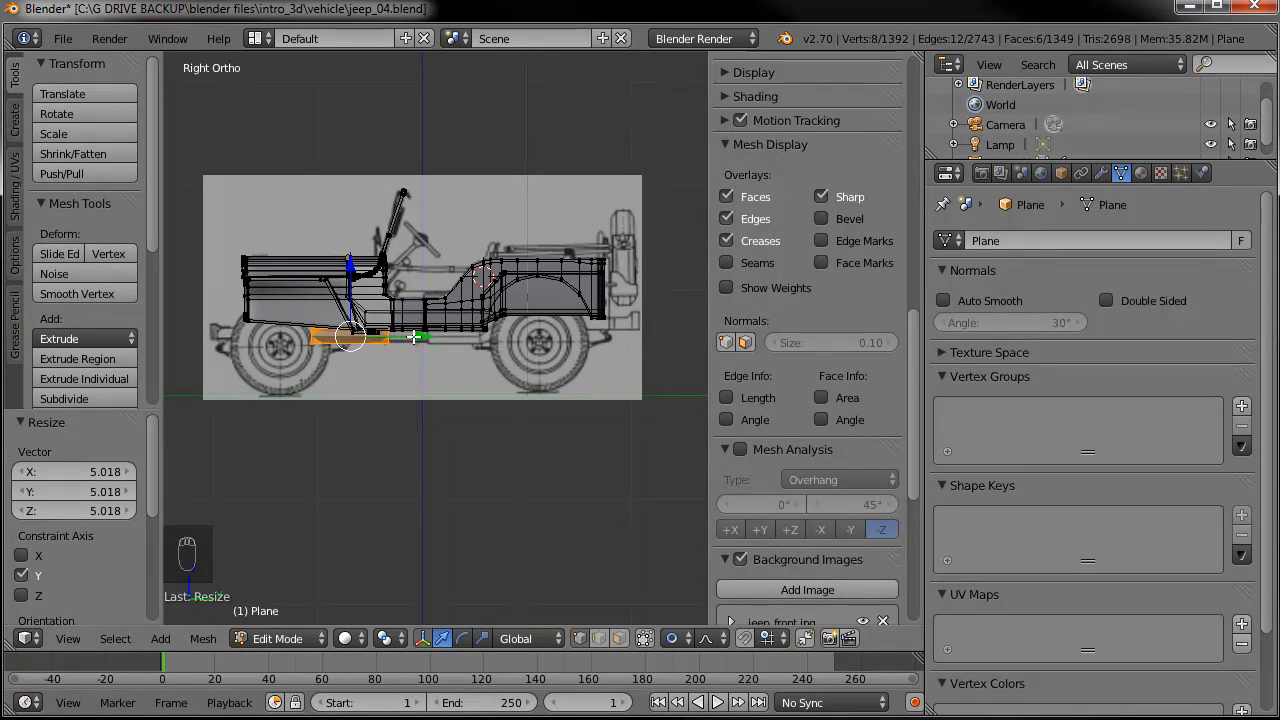
pyautogui.press('b')
pyautogui.moveTo(303, 345); pyautogui.dragTo(290, 356, button='middle')
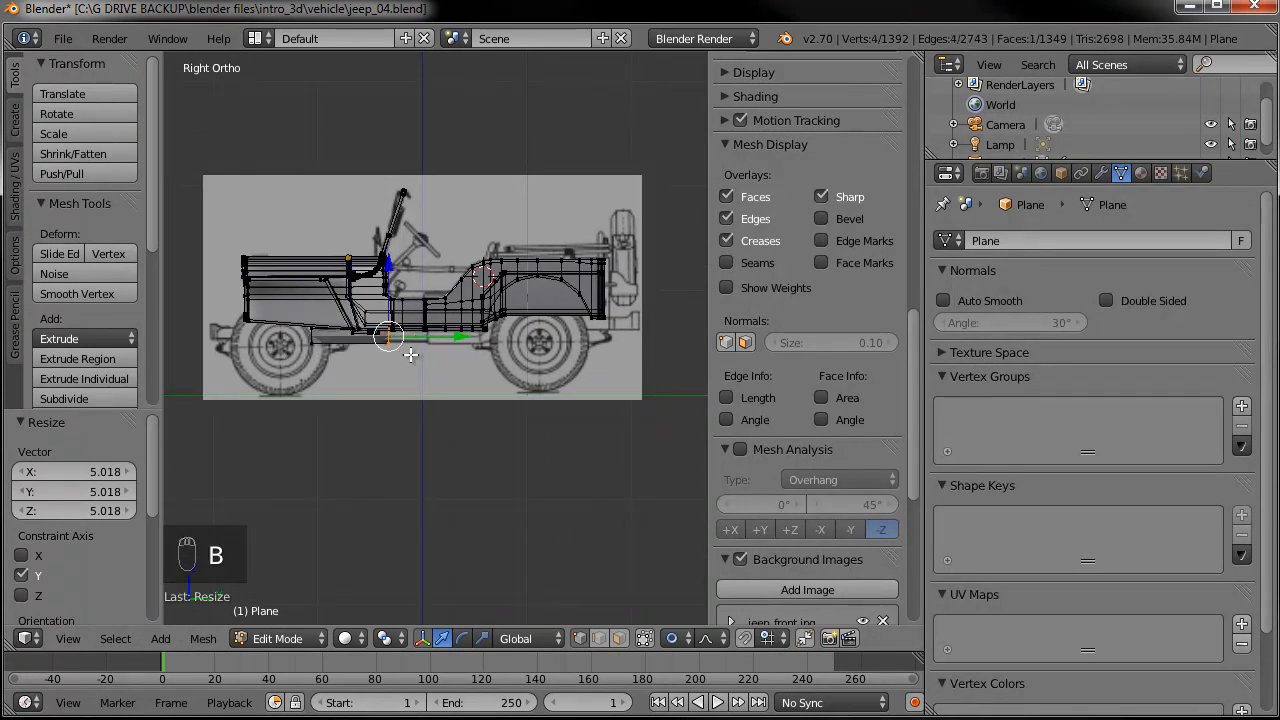
pyautogui.moveTo(440, 336); pyautogui.dragTo(518, 333)
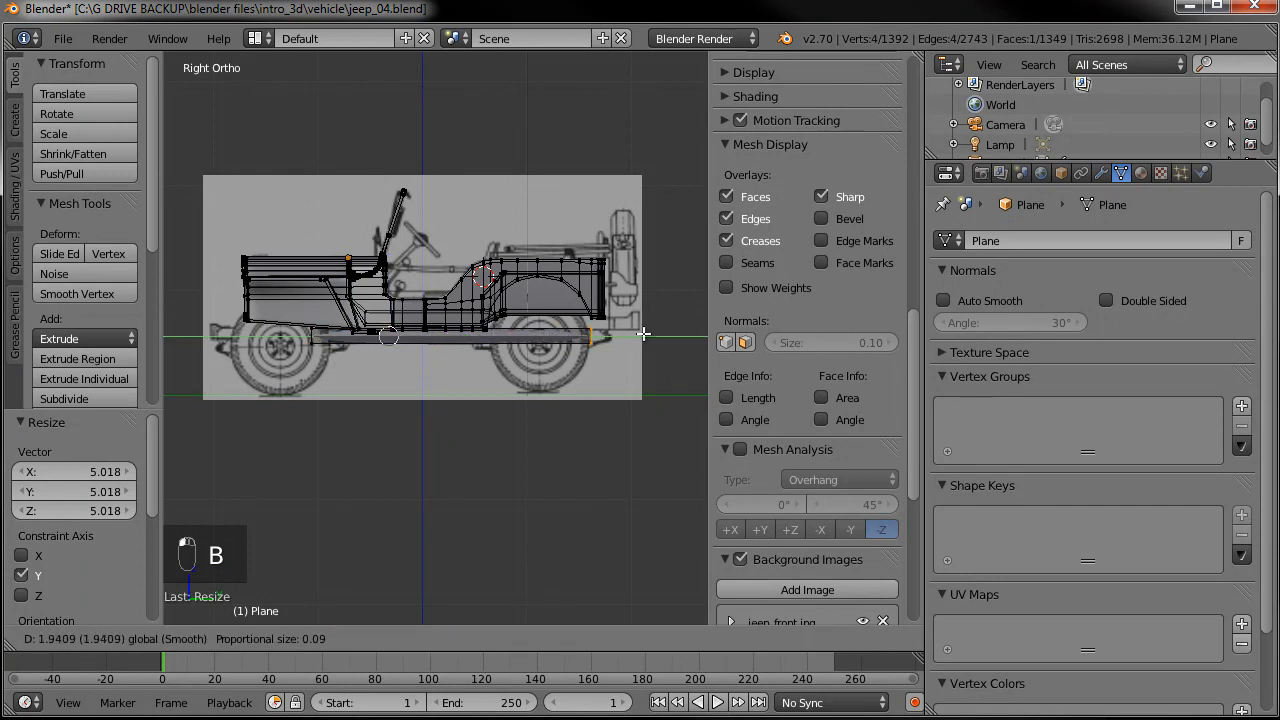
pyautogui.moveTo(653, 336); pyautogui.dragTo(653, 336)
pyautogui.keyDown('shift'); pyautogui.moveTo(486, 333); pyautogui.dragTo(470, 328, button='middle'); pyautogui.keyUp('shift')
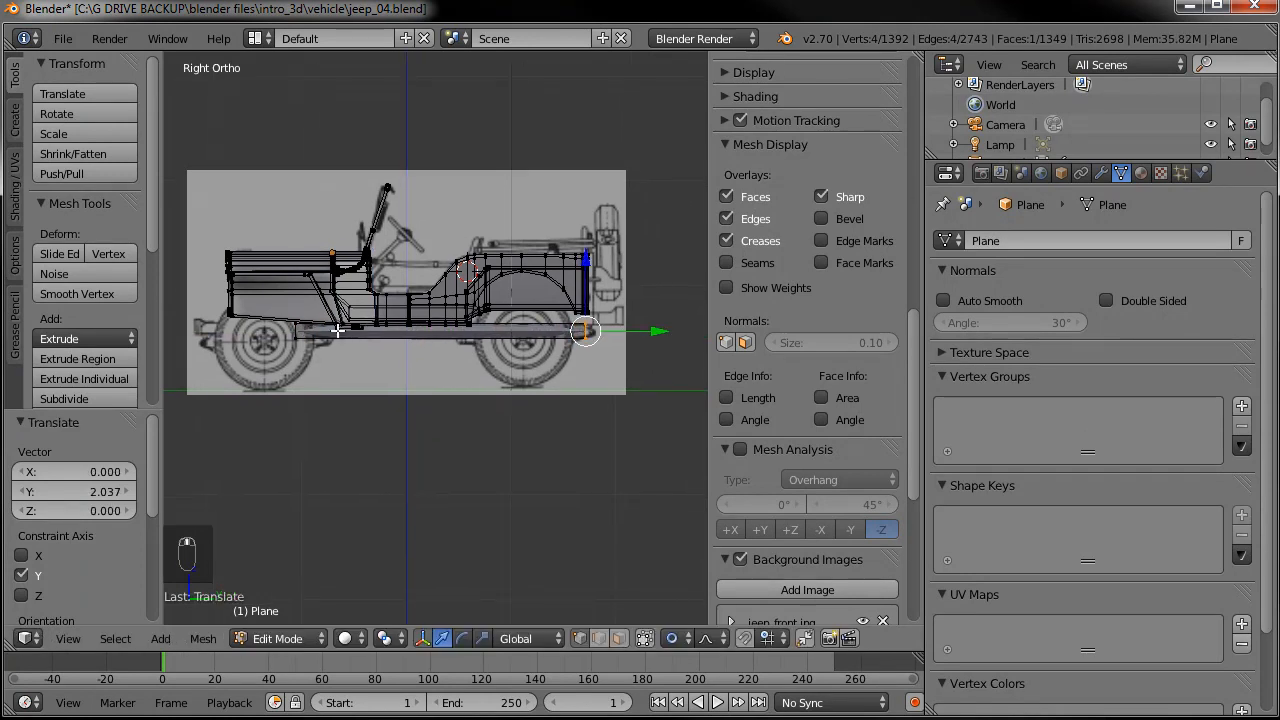
# - Select the rail's front end vertices and move them -0.918 in Y to the front bumper
pyautogui.press('a')
pyautogui.press('b')
pyautogui.moveTo(312, 331); pyautogui.dragTo(258, 330)
pyautogui.keyDown('shift'); pyautogui.moveTo(293, 343); pyautogui.dragTo(376, 333, button='middle'); pyautogui.keyUp('shift')
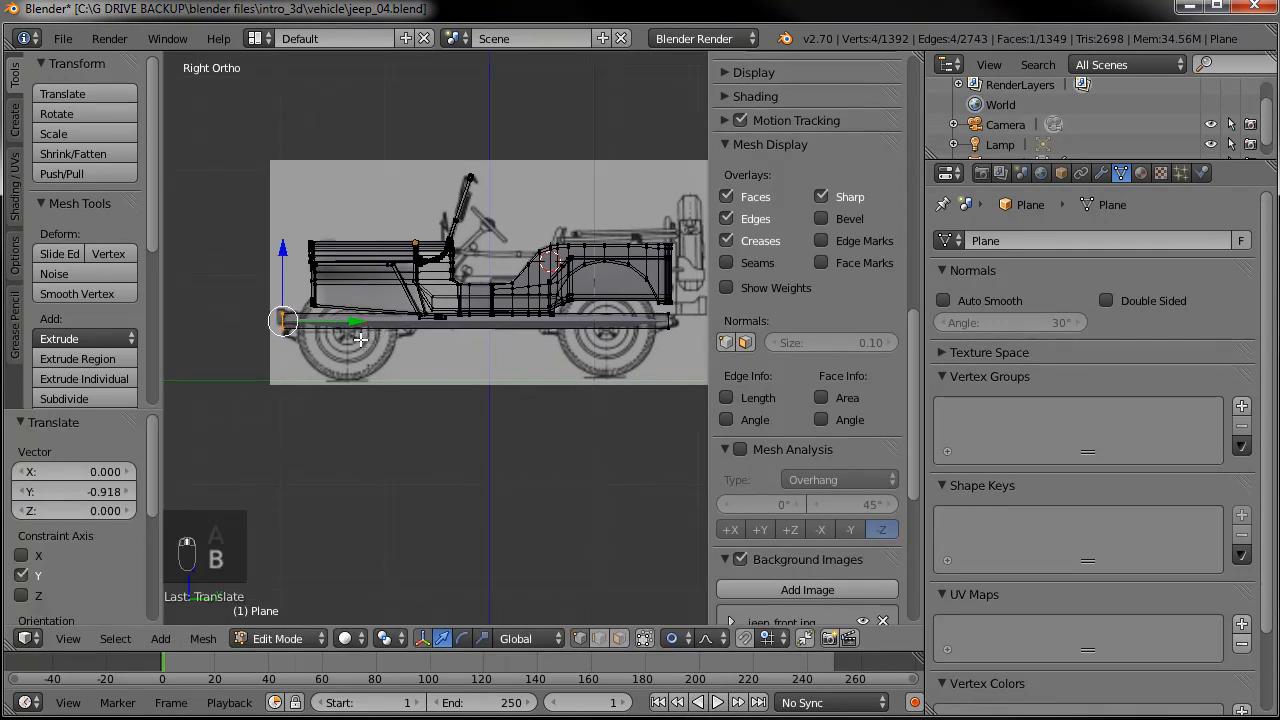
# - Add two edge loops to the chassis rail, one behind the front wheel and one ahead of its axle
pyautogui.hotkey('ctrl', 'r')
pyautogui.click(376, 333)
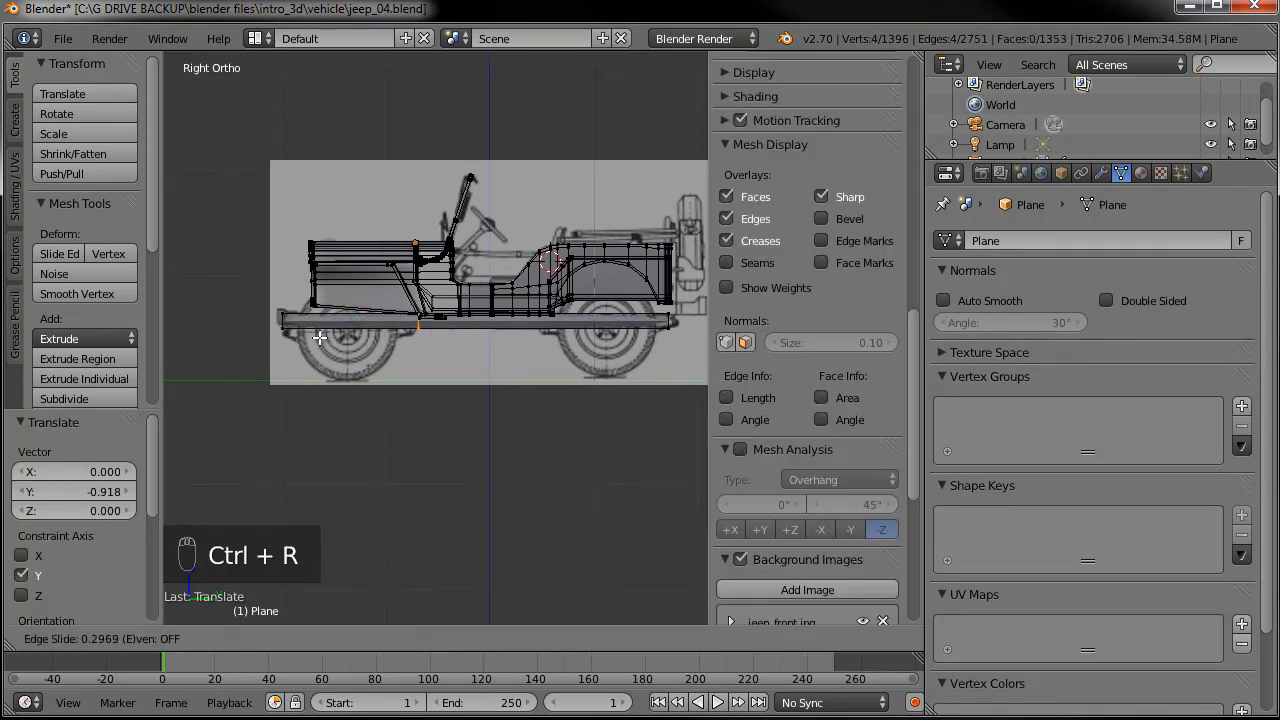
pyautogui.click(323, 339)
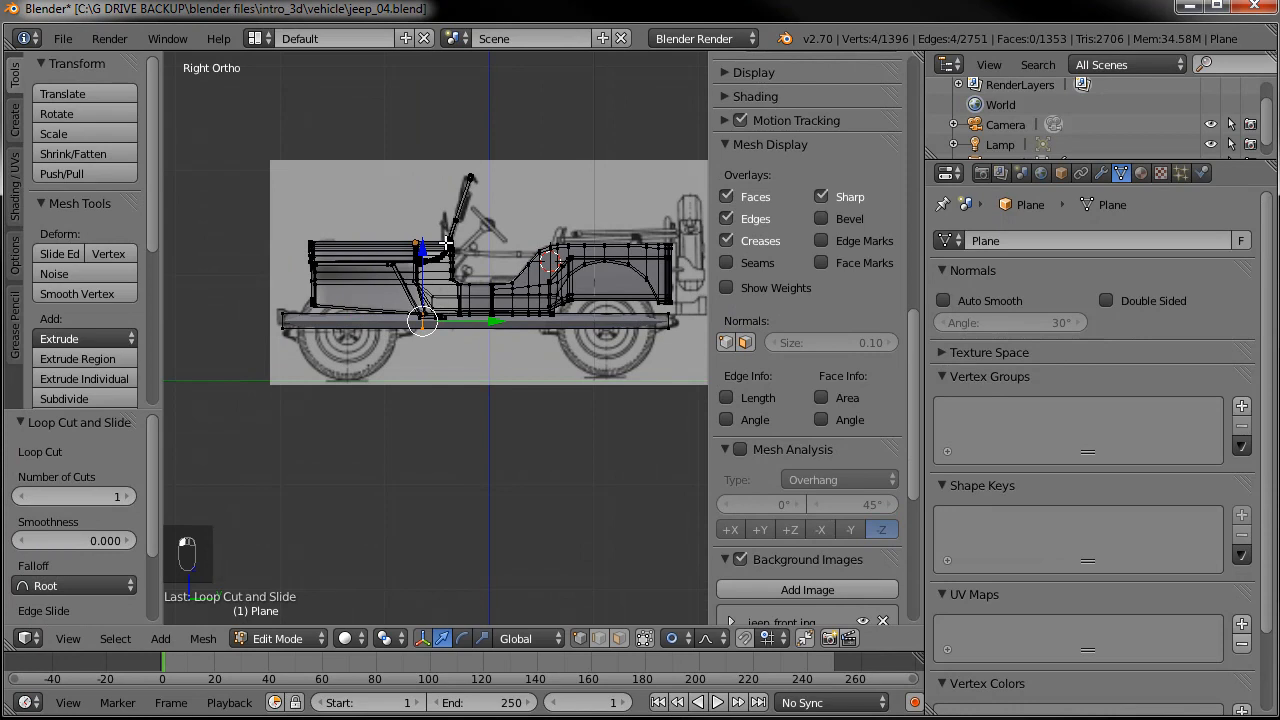
pyautogui.hotkey('ctrl', 'r')
pyautogui.click(370, 324)
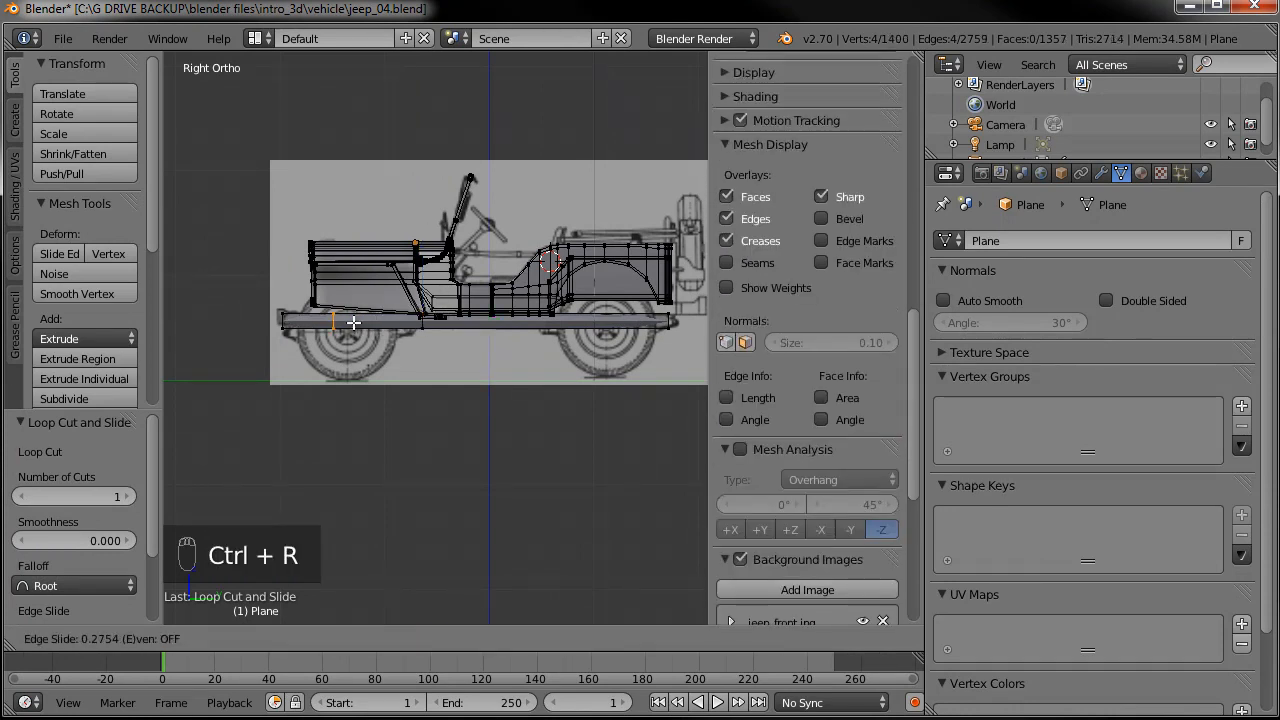
pyautogui.click(344, 323)
# - Add an edge loop to the rail above the front axle and raise it to start the arch over the wheel
pyautogui.hotkey('ctrl', 'r')
pyautogui.click(350, 324)
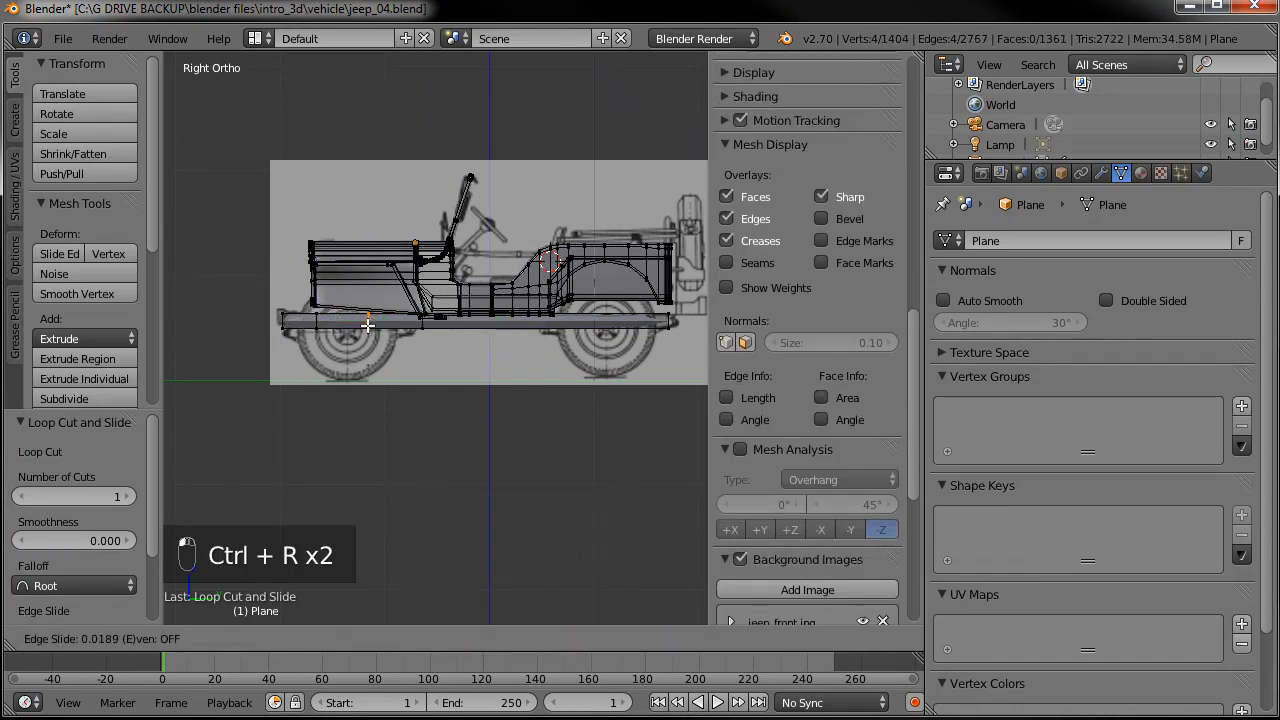
pyautogui.click(354, 325)
pyautogui.moveTo(346, 265)
pyautogui.mouseDown()
pyautogui.moveTo(383, 265)
pyautogui.moveTo(347, 251)
pyautogui.mouseUp()
# - Add another edge loop on the rear half of the front wheel arch and raise the arch loop 0.019 in Z
pyautogui.hotkey('ctrl', 'r')
pyautogui.click(391, 323)
pyautogui.click(392, 323)
pyautogui.press('a')
pyautogui.keyDown('alt'); pyautogui.rightClick(350, 318); pyautogui.keyUp('alt')
# - Add two closely spaced edge loops to the rail just ahead of the rear wheel
pyautogui.keyDown('shift'); pyautogui.moveTo(401, 321); pyautogui.dragTo(346, 324, button='middle'); pyautogui.keyUp('shift')
pyautogui.moveTo(496, 334)
pyautogui.keyDown('shift'); pyautogui.mouseDown(button='middle')
pyautogui.moveTo(396, 342)
pyautogui.moveTo(477, 346)
pyautogui.moveTo(474, 363)
pyautogui.mouseUp(button='middle'); pyautogui.keyUp('shift')
pyautogui.hotkey('ctrl', 'r')
pyautogui.click(490, 338)
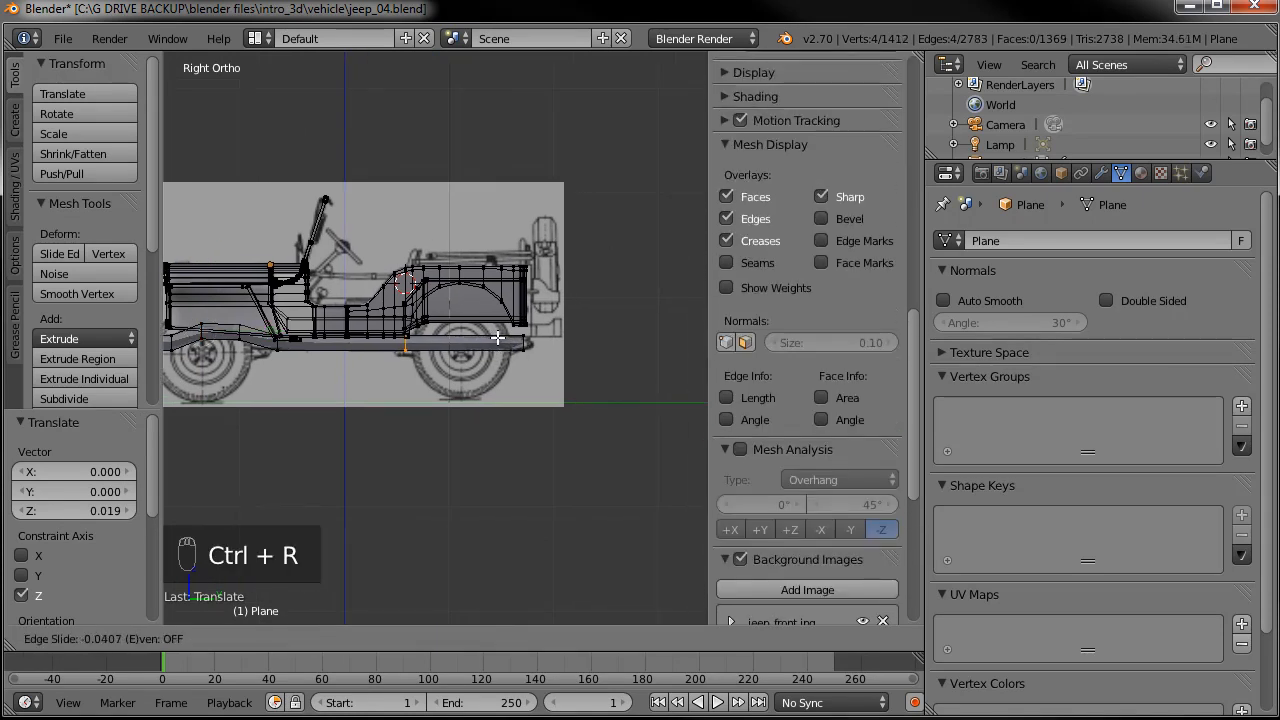
pyautogui.click(499, 337)
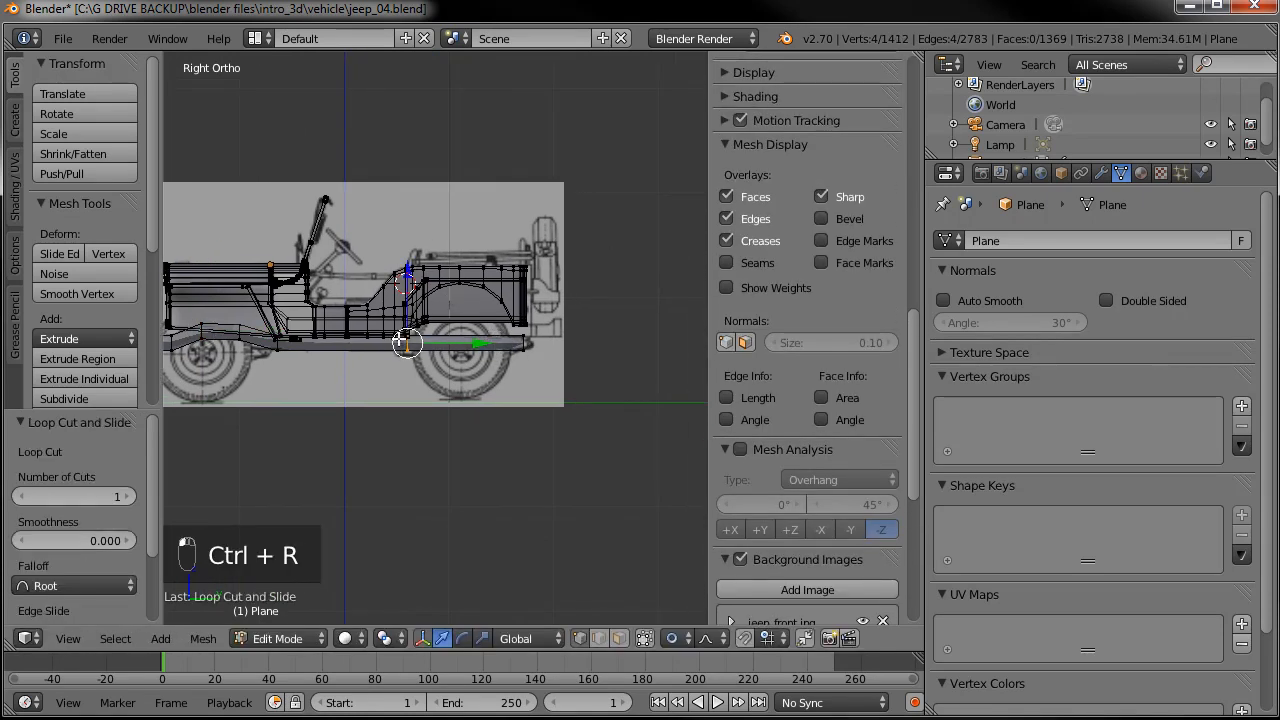
pyautogui.hotkey('ctrl', 'r')
pyautogui.click(443, 352)
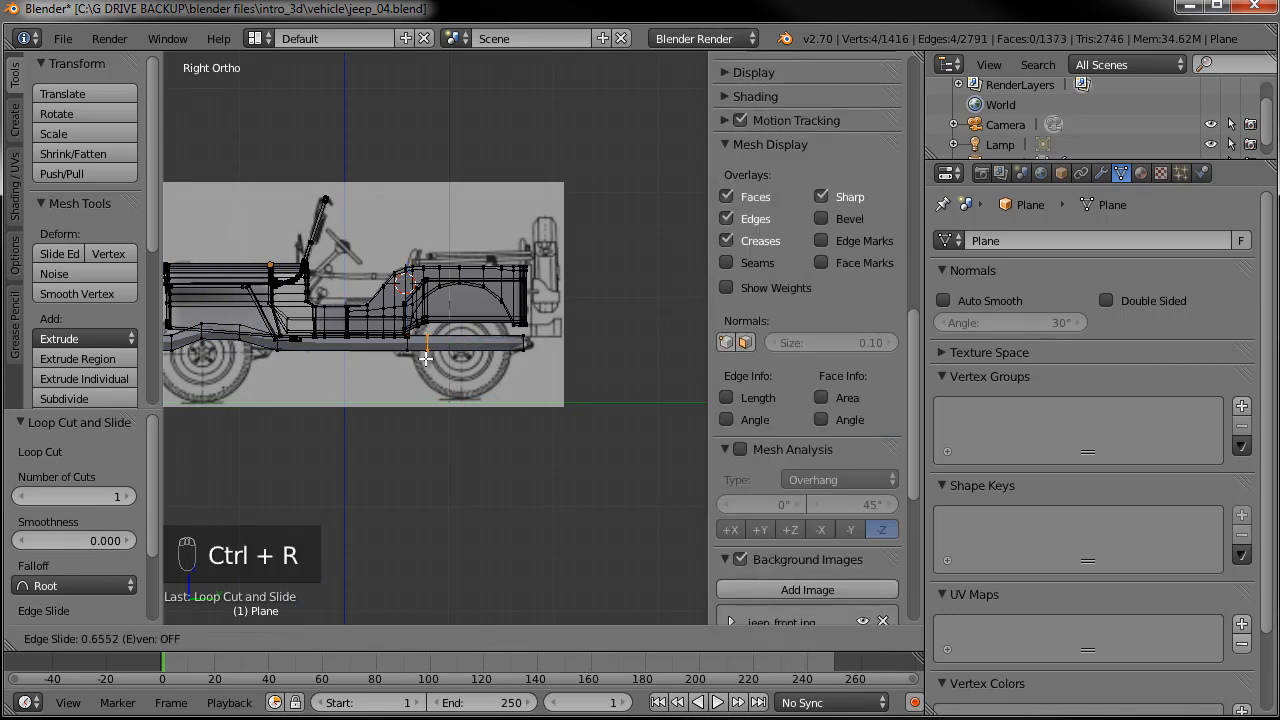
pyautogui.click(423, 357)
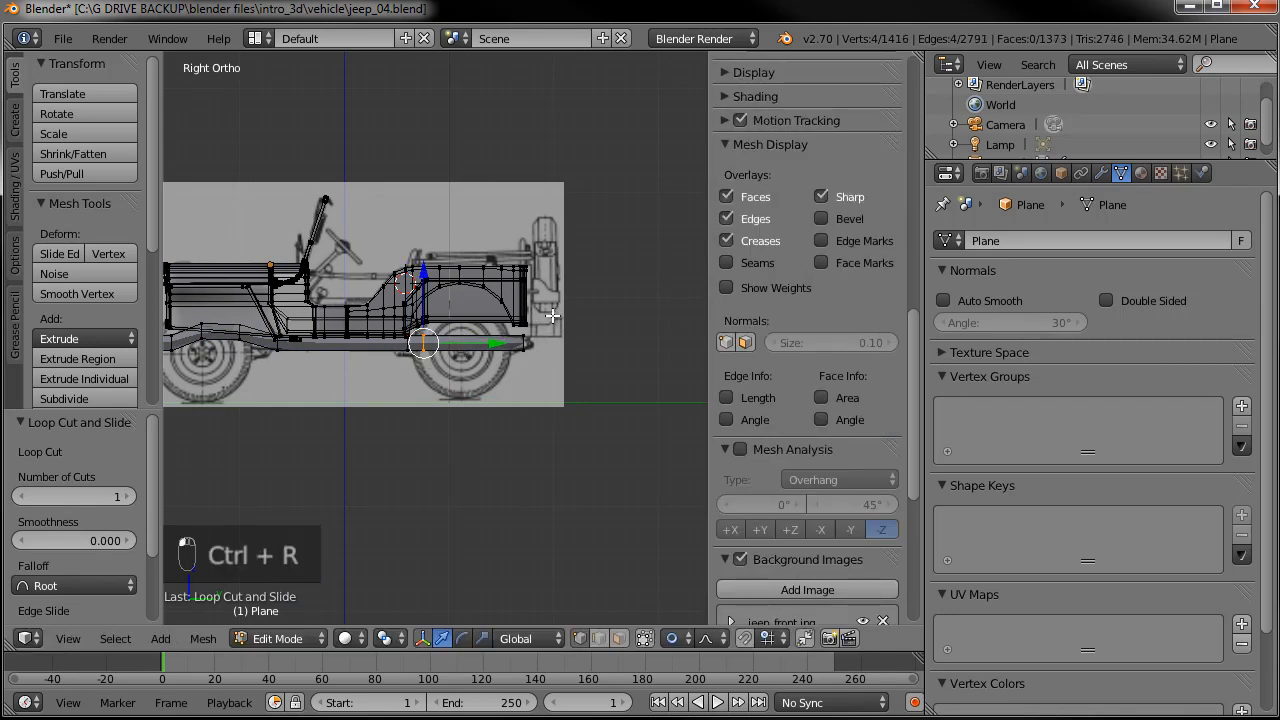
# - Select the rail section over the rear wheel and raise it 0.134 in Z
pyautogui.keyDown('shift'); pyautogui.moveTo(545, 323); pyautogui.dragTo(553, 333, button='middle'); pyautogui.keyUp('shift')
pyautogui.press('b')
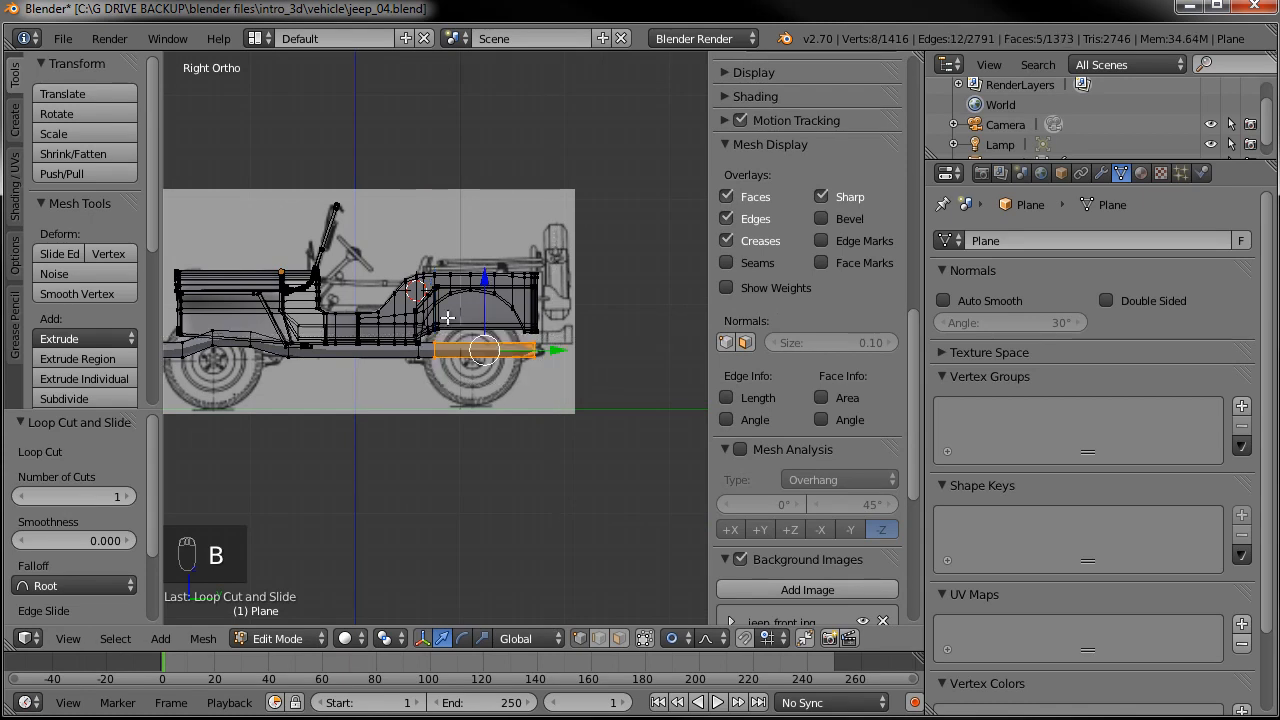
pyautogui.press('g')
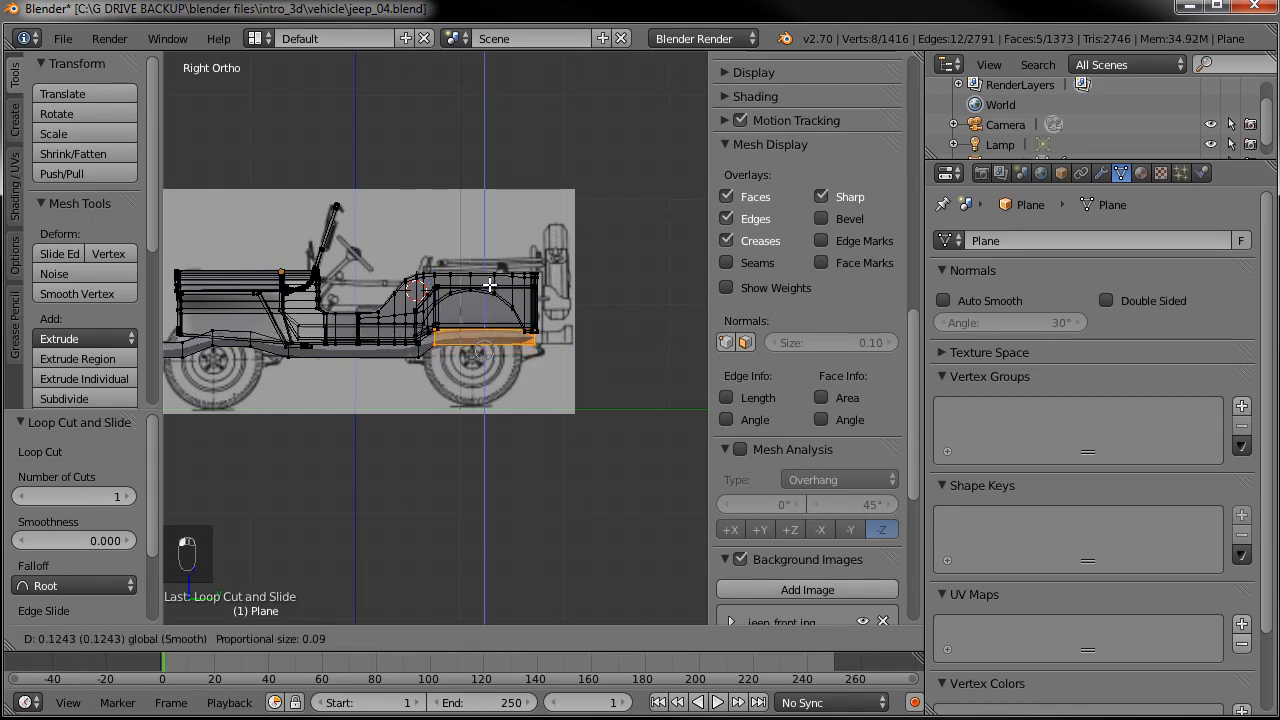
pyautogui.click(490, 284)
# - Select the rail's rear end vertices and move them 0.119 in Y toward the rear bumper
pyautogui.scroll(5, 490, 284)
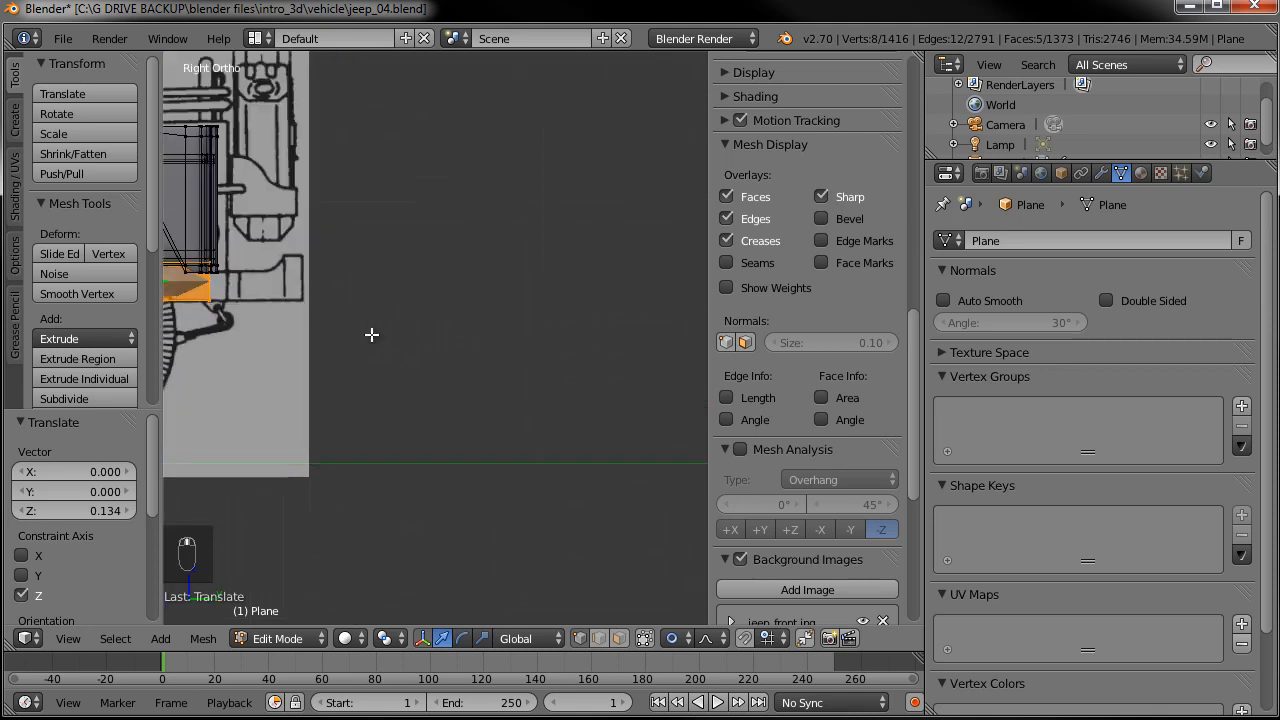
pyautogui.scroll(2, 522, 398)
pyautogui.press('a')
pyautogui.press('b')
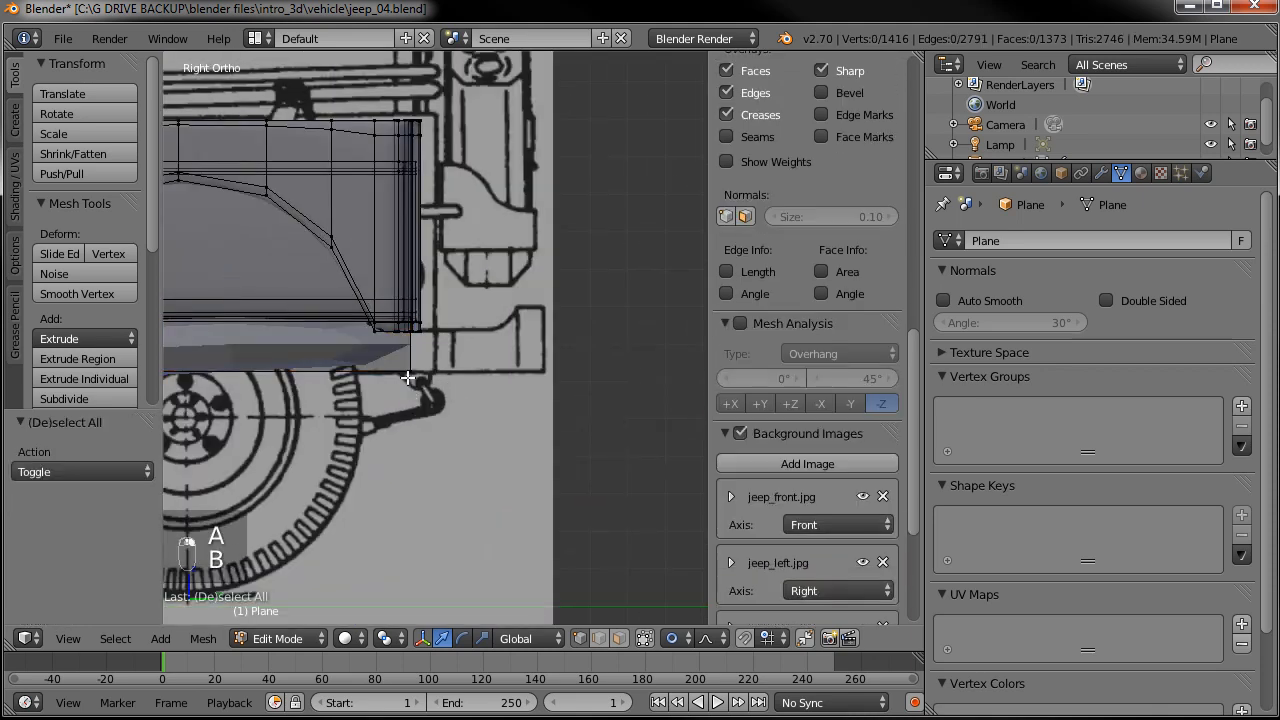
pyautogui.scroll(5, 408, 378)
pyautogui.press('b')
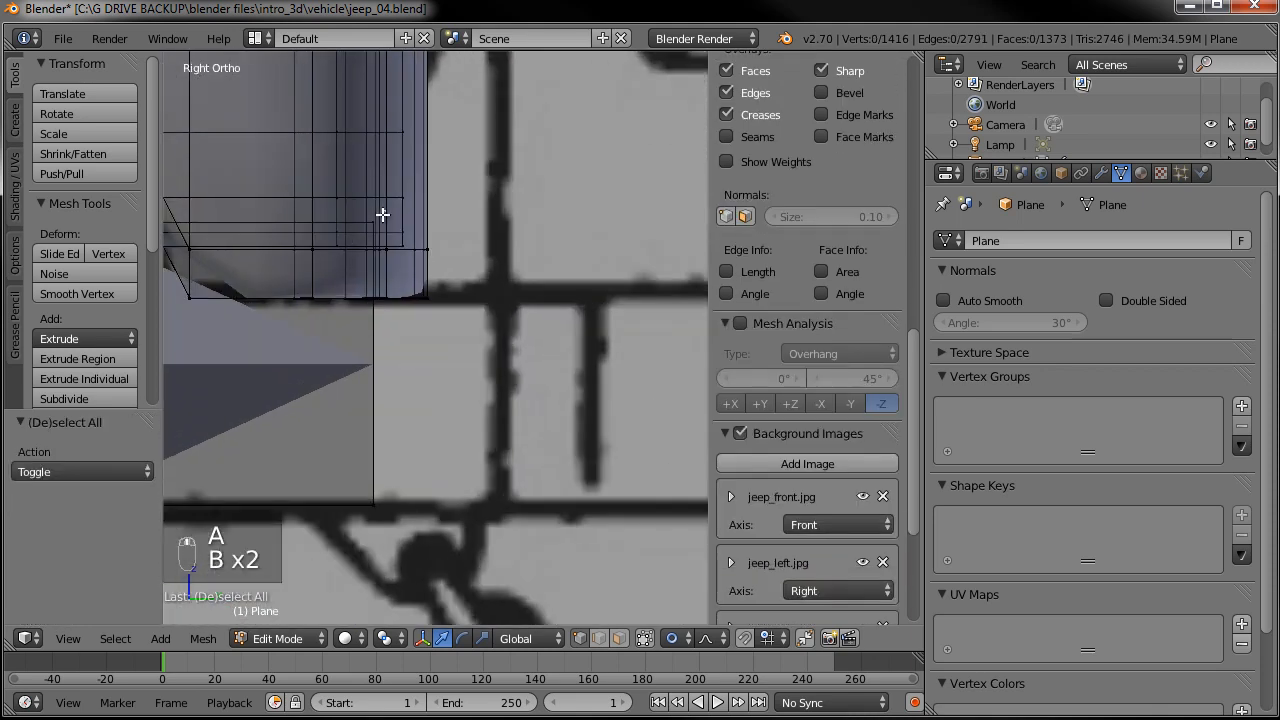
pyautogui.moveTo(386, 211); pyautogui.dragTo(360, 232)
pyautogui.press('b')
pyautogui.moveTo(396, 468); pyautogui.dragTo(348, 520)
pyautogui.scroll(-3, 426, 446)
pyautogui.keyDown('shift'); pyautogui.moveTo(506, 362); pyautogui.dragTo(456, 366, button='middle'); pyautogui.keyUp('shift')
pyautogui.moveTo(398, 355); pyautogui.dragTo(530, 357)
pyautogui.scroll(-2, 530, 357)
pyautogui.keyDown('shift'); pyautogui.moveTo(503, 346); pyautogui.dragTo(582, 350, button='middle'); pyautogui.keyUp('shift')
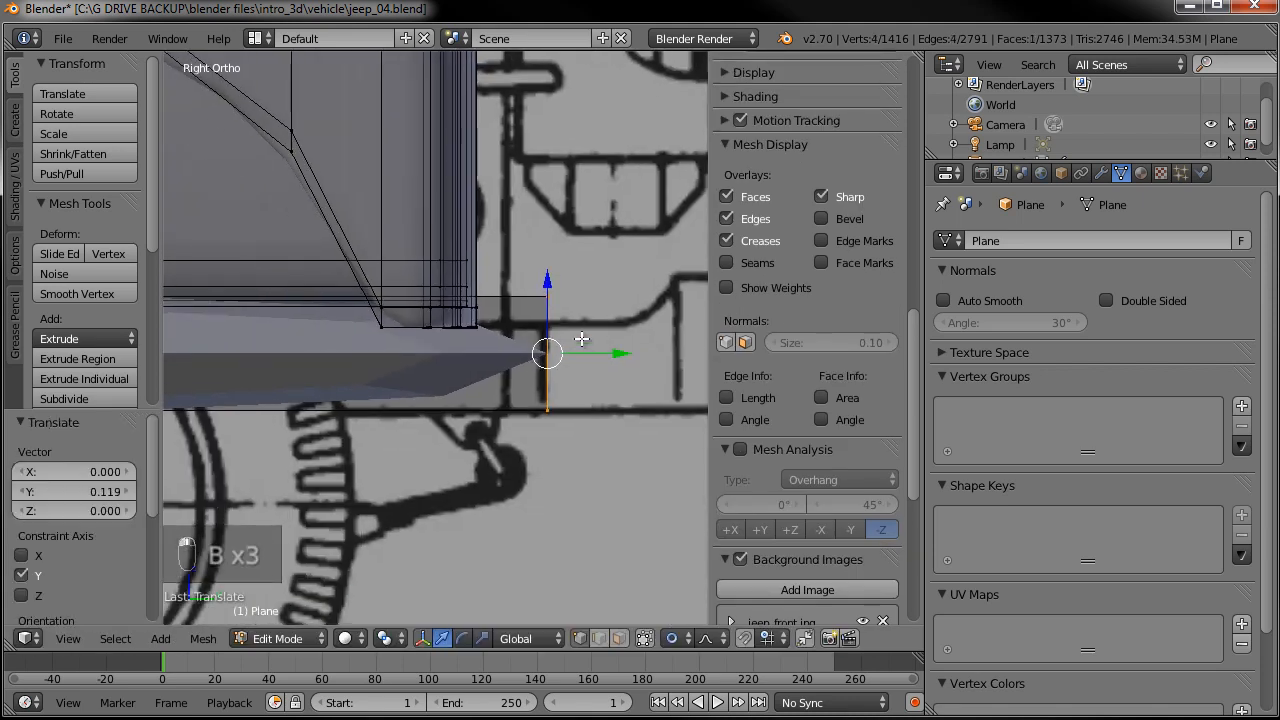
# - Add a supporting edge loop close to the rail's rear end
pyautogui.scroll(-2, 582, 350)
pyautogui.hotkey('ctrl', 'r')
pyautogui.click(480, 335)
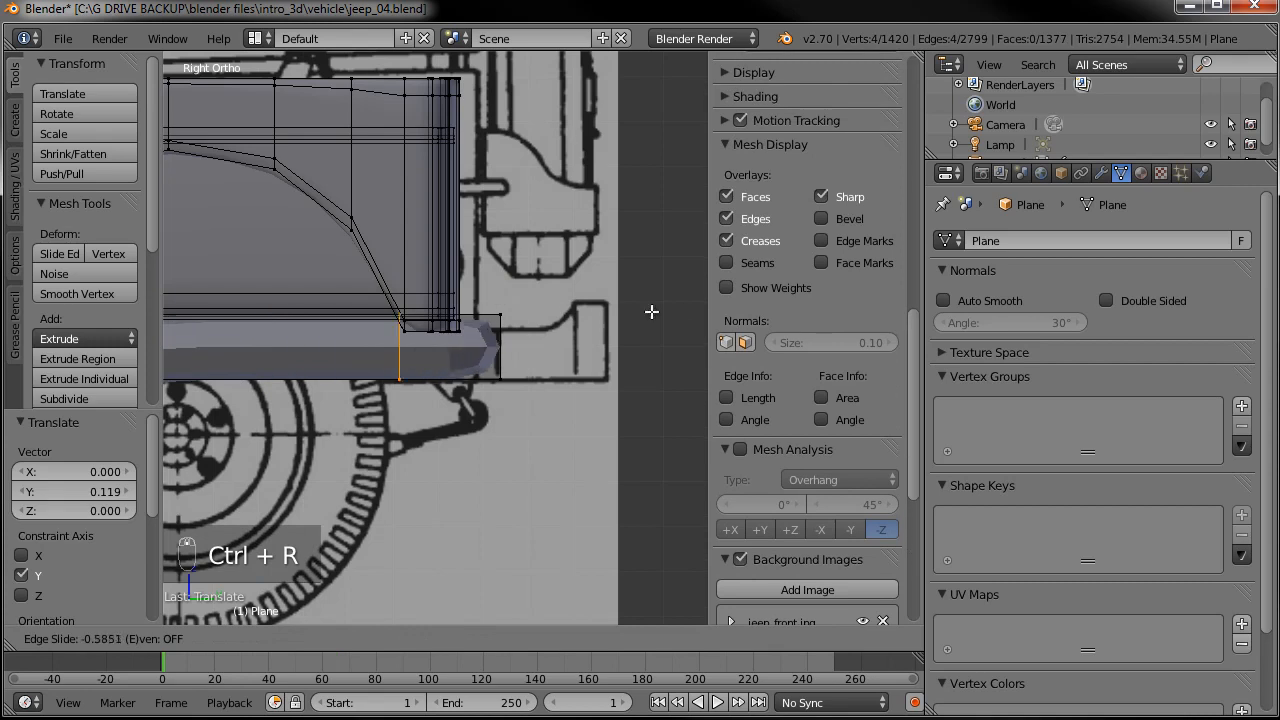
pyautogui.click(728, 320)
pyautogui.scroll(-3, 469, 329)
pyautogui.scroll(4, 469, 329)
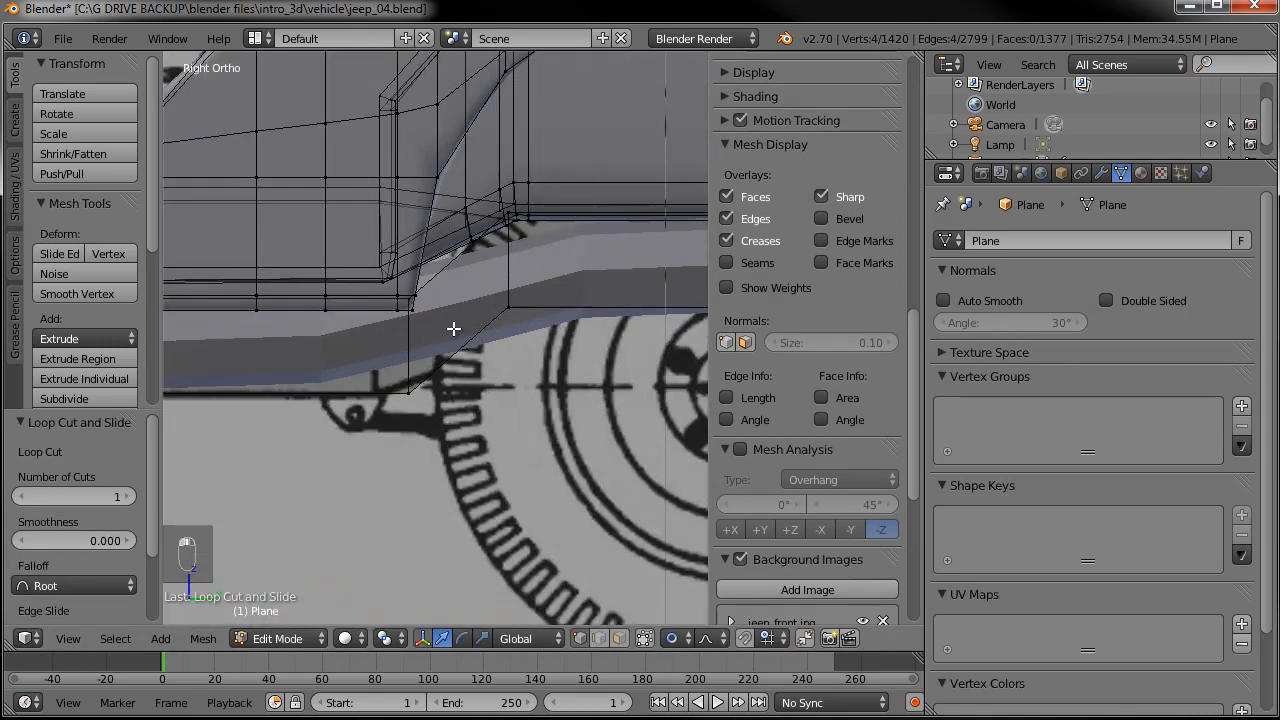
# - Add supporting edge loops at both ends of the rail's straight middle section, close to the rear bend and the front bend
pyautogui.hotkey('ctrl', 'r')
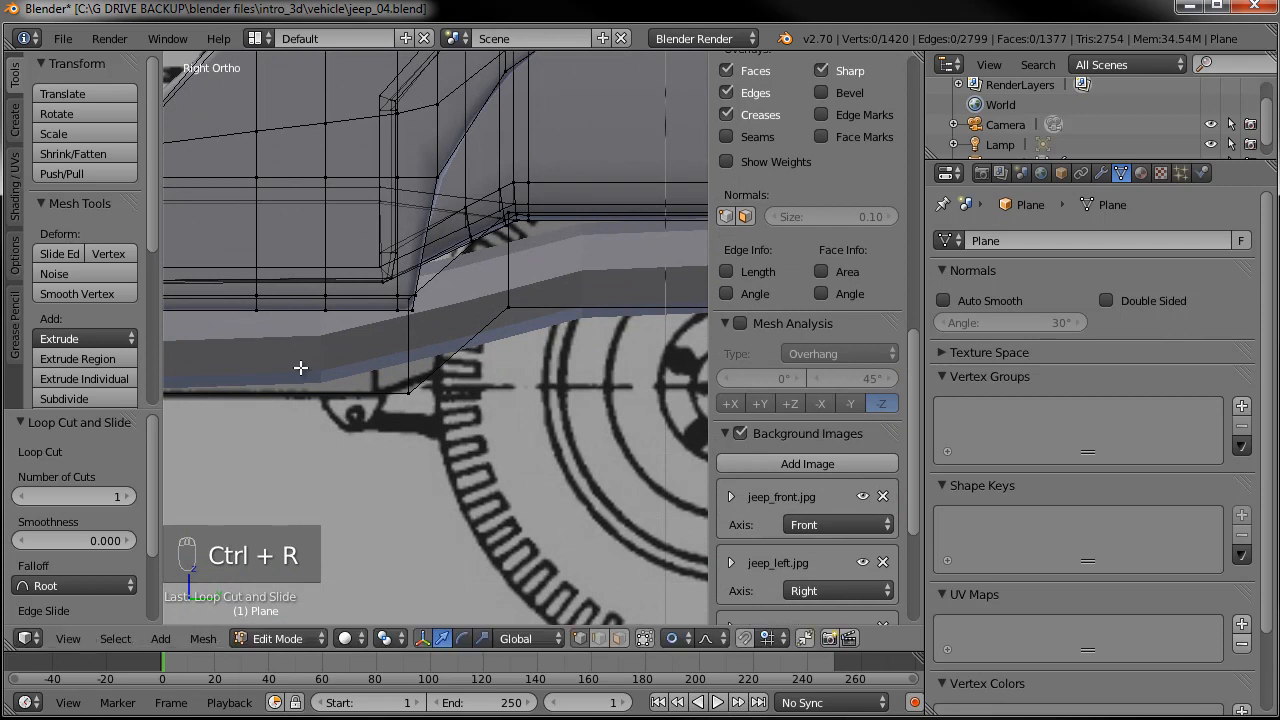
pyautogui.scroll(-4, 300, 368)
pyautogui.hotkey('ctrl', 'r')
pyautogui.click(371, 375)
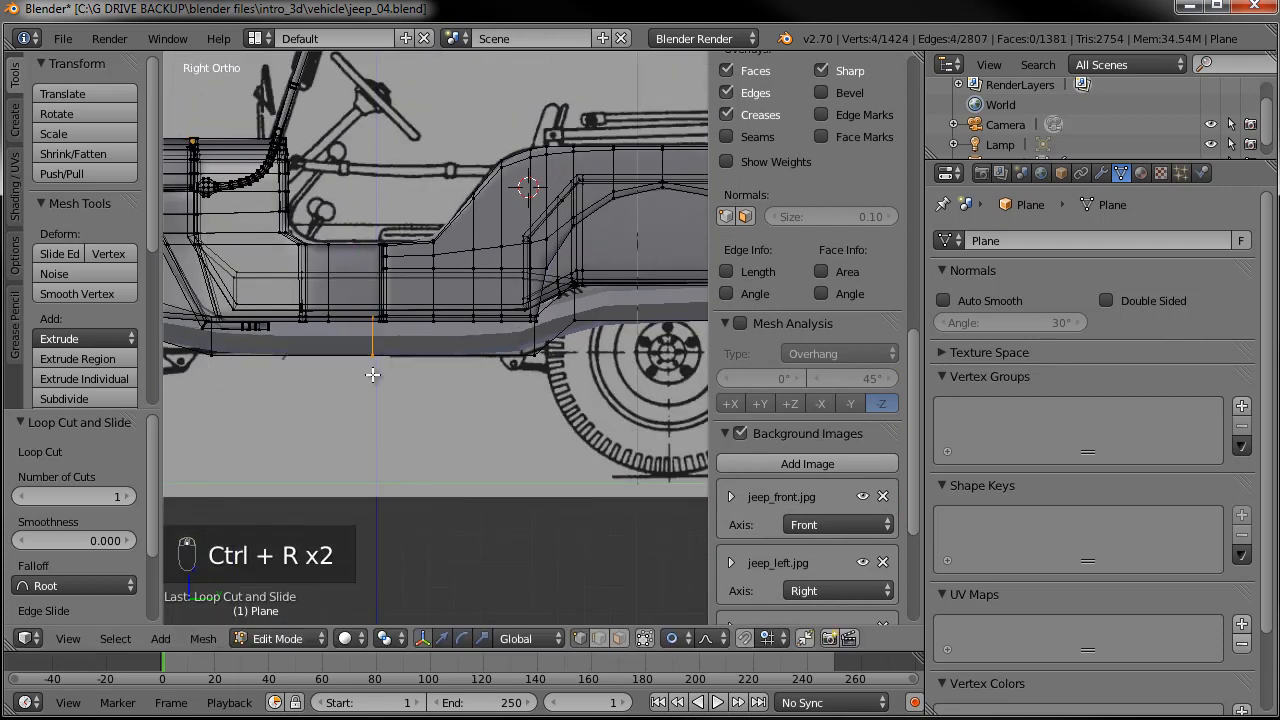
pyautogui.click(524, 386)
pyautogui.keyDown('shift'); pyautogui.moveTo(474, 380); pyautogui.dragTo(623, 385, button='middle'); pyautogui.keyUp('shift')
pyautogui.hotkey('ctrl', 'r')
pyautogui.click(531, 359)
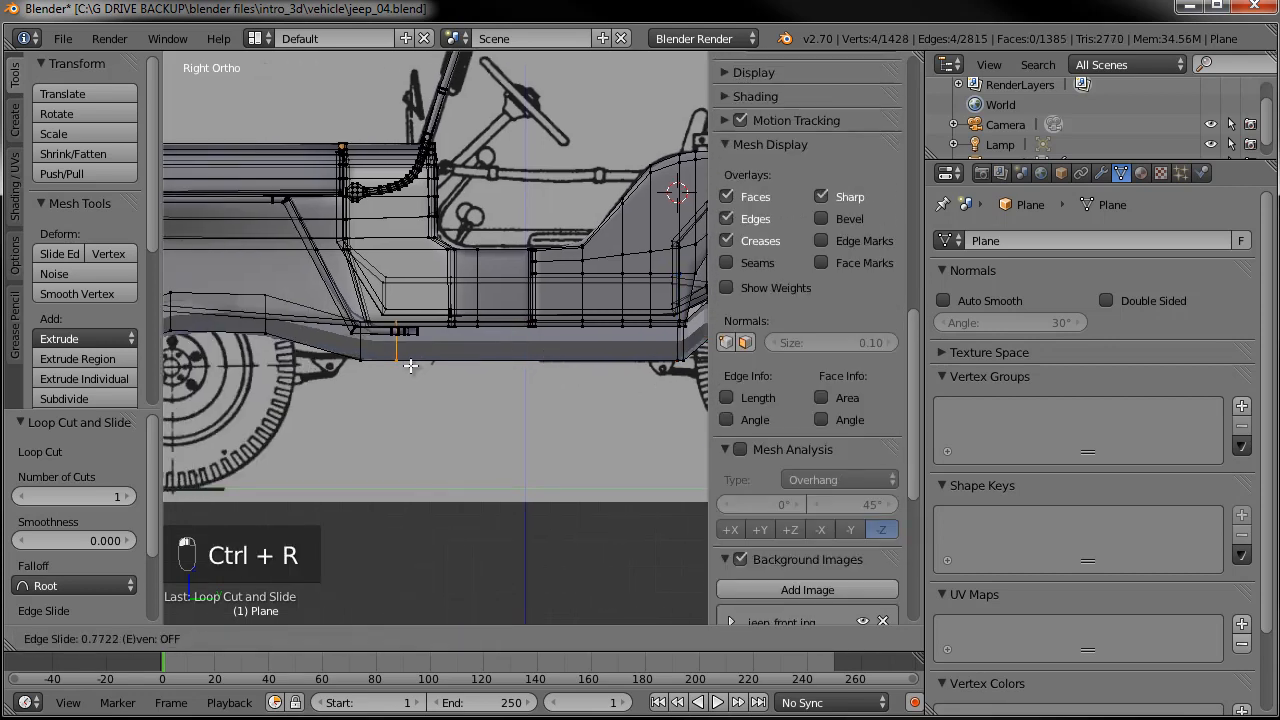
pyautogui.click(393, 366)
# - Add an edge loop close to the rail's front end and move the front end vertices 0.015 in Y
pyautogui.keyDown('shift'); pyautogui.moveTo(393, 366); pyautogui.dragTo(668, 370, button='middle'); pyautogui.keyUp('shift')
pyautogui.hotkey('ctrl', 'r')
pyautogui.click(337, 350)
pyautogui.click(305, 358)
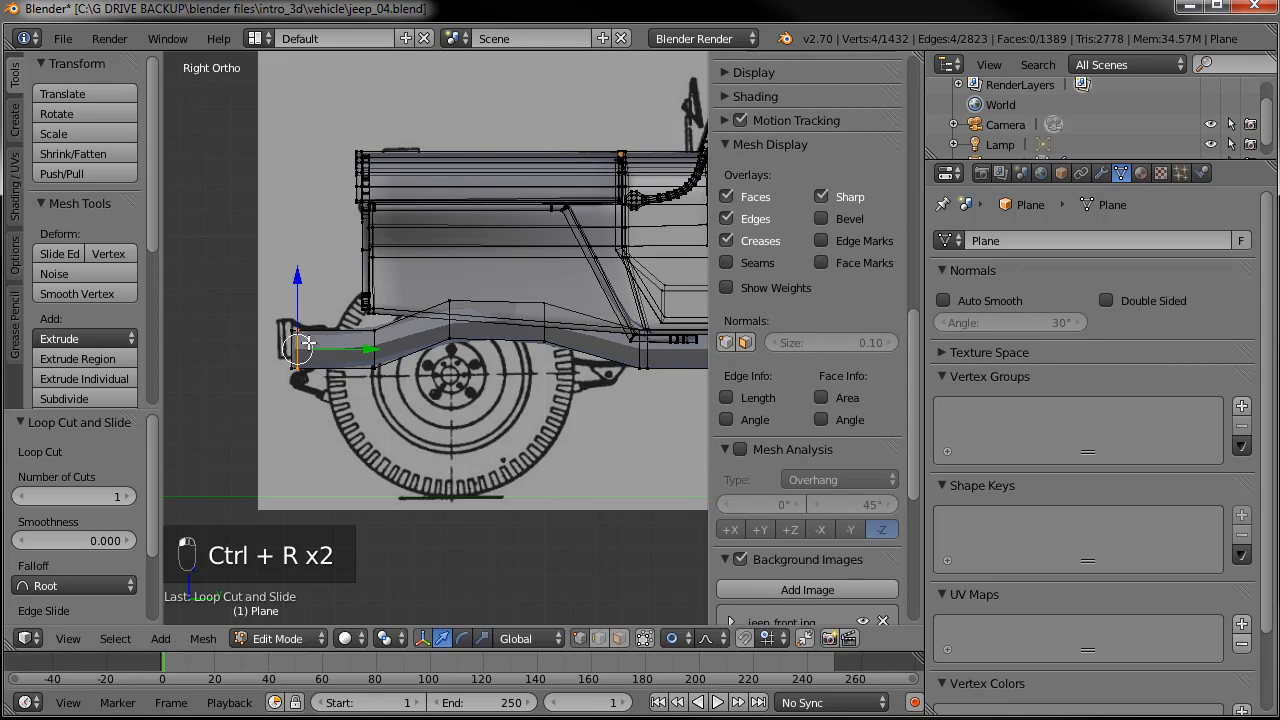
pyautogui.press('b')
pyautogui.moveTo(310, 312); pyautogui.dragTo(269, 399)
pyautogui.moveTo(349, 348)
pyautogui.mouseDown()
pyautogui.moveTo(369, 348)
pyautogui.moveTo(349, 350)
pyautogui.mouseUp()
pyautogui.scroll(-3, 349, 350)
pyautogui.keyDown('shift'); pyautogui.moveTo(666, 350); pyautogui.dragTo(321, 350, button='middle'); pyautogui.keyUp('shift')
pyautogui.scroll(4, 320, 346)
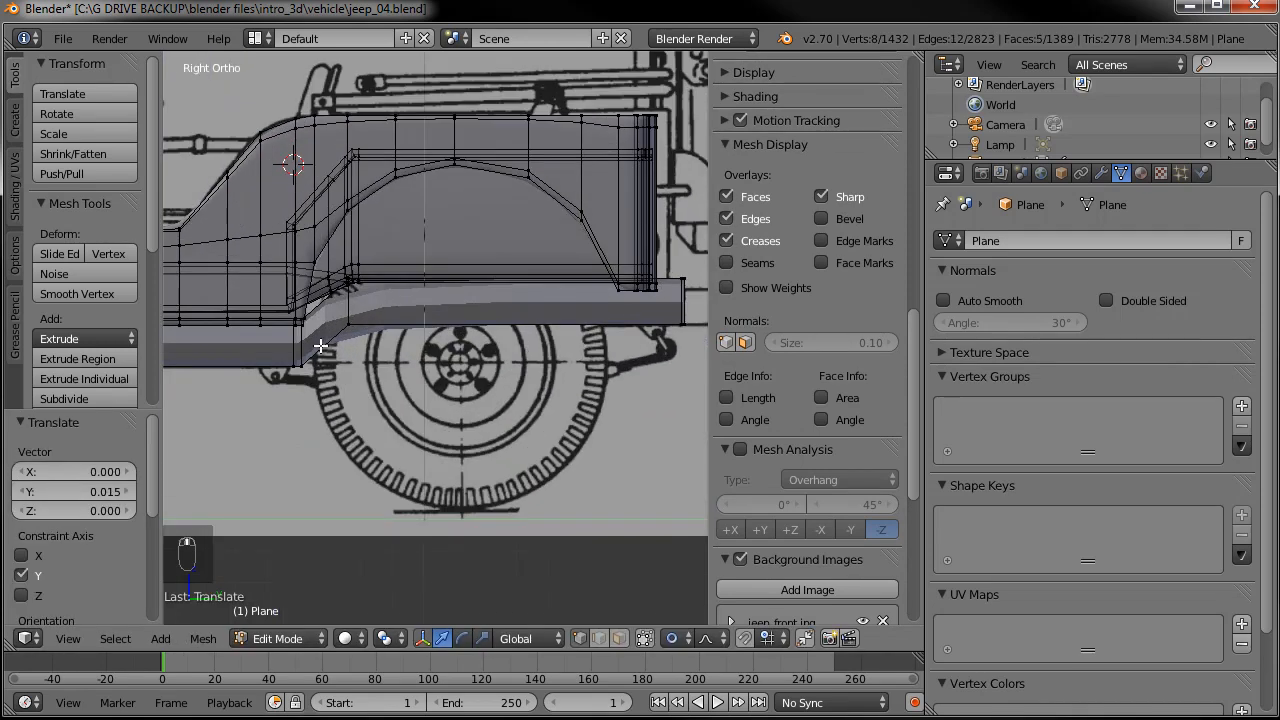
pyautogui.hotkey('ctrl', 'r')
pyautogui.click(556, 301)
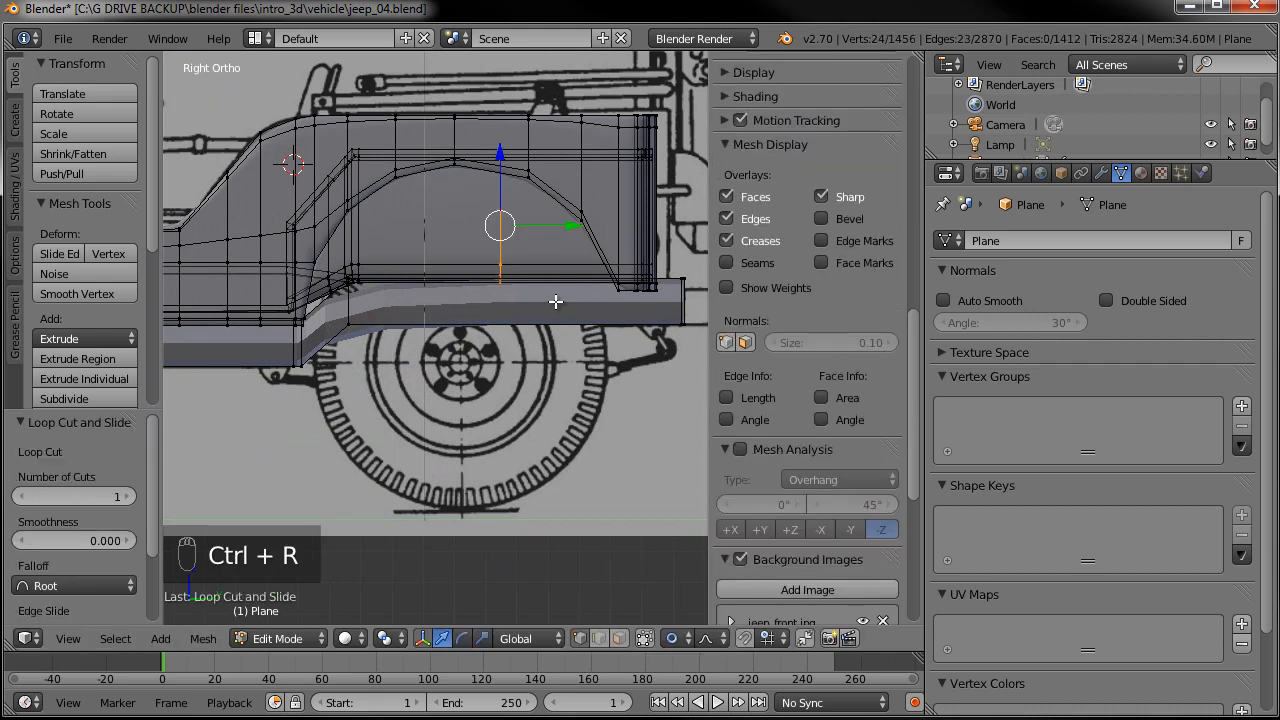
pyautogui.hotkey('ctrl', 'z')
# - Add two edge loops to the raised rear rail section, one toward the rear of the wheel and one near the bend
pyautogui.hotkey('ctrl', 'r')
pyautogui.click(551, 321)
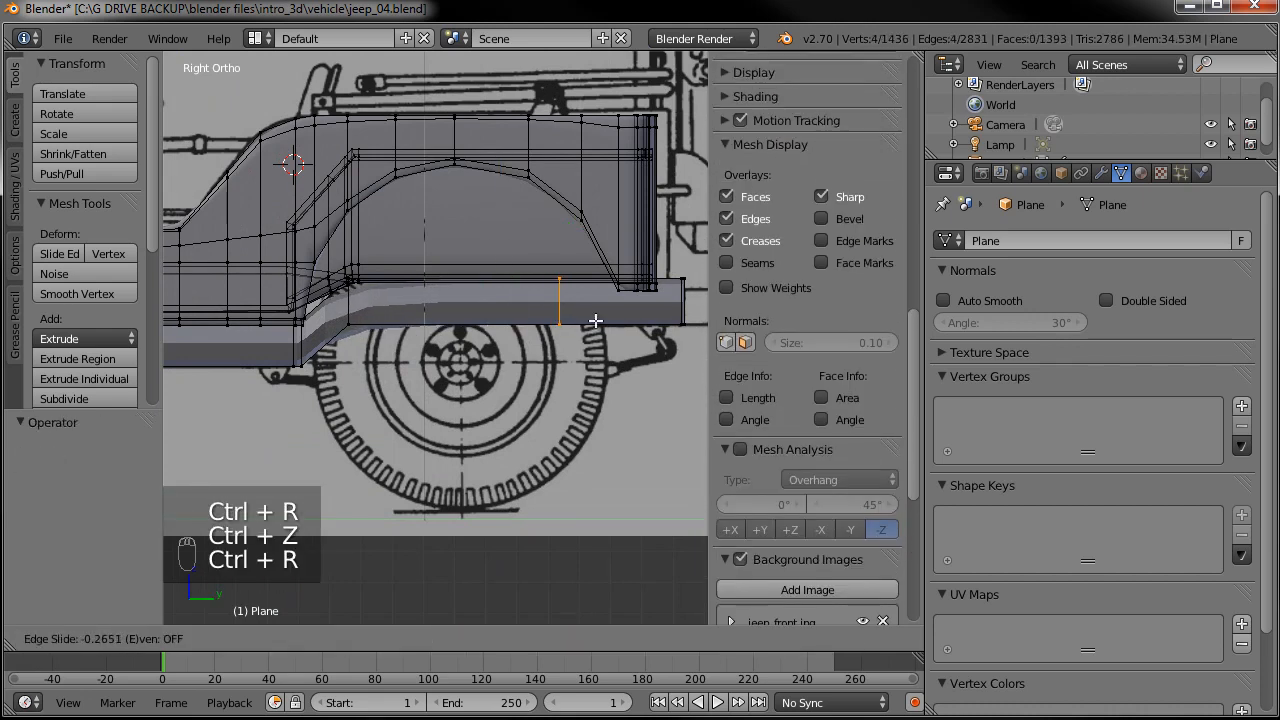
pyautogui.click(606, 321)
pyautogui.hotkey('ctrl', 'r')
pyautogui.click(590, 305)
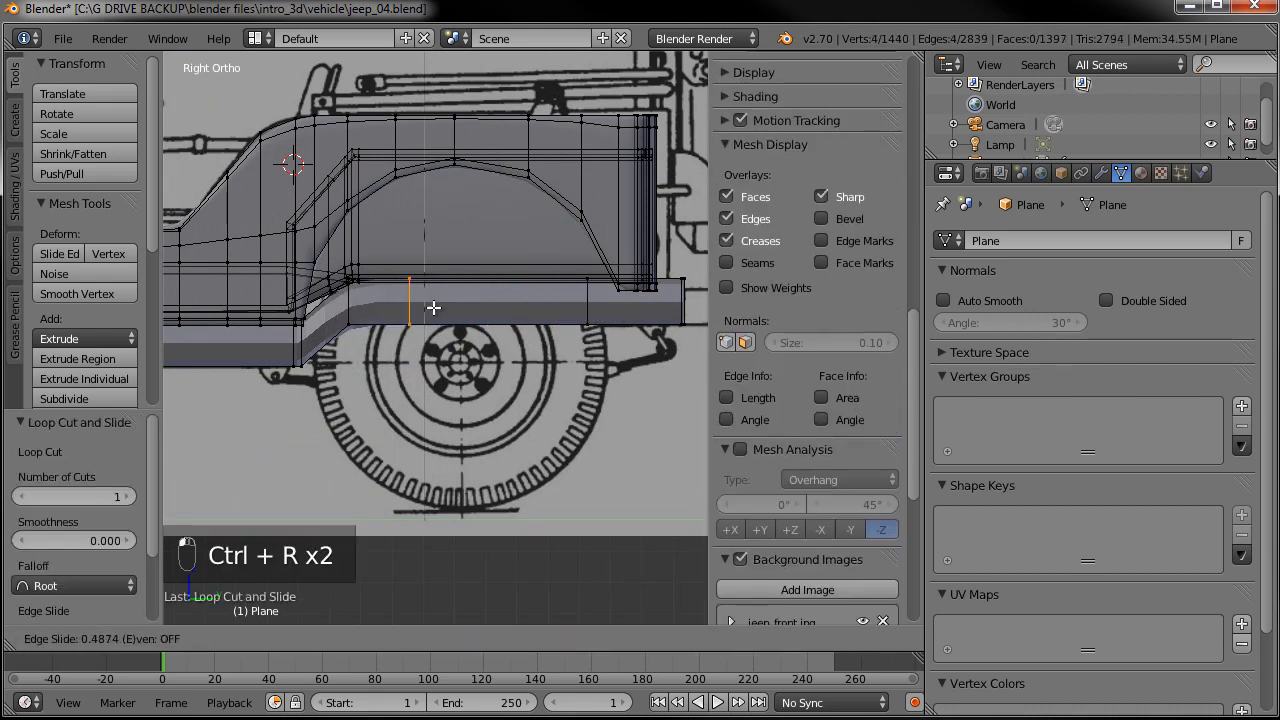
pyautogui.click(402, 310)
# - Leave edit mode and examine the front ends of the frame rails against the front blueprint in wireframe and solid shading
pyautogui.press('Tab')
pyautogui.scroll(-4, 419, 313)
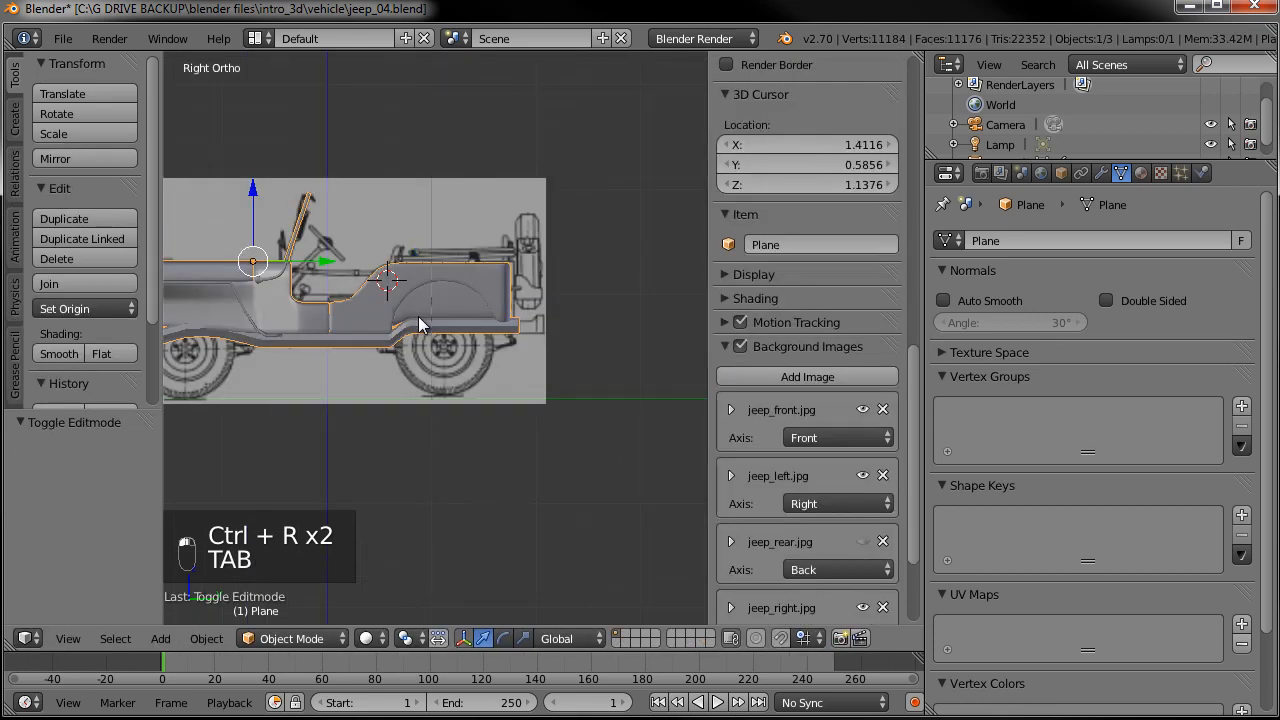
pyautogui.moveTo(419, 313); pyautogui.dragTo(354, 374, button='middle')
pyautogui.press('KP_1')
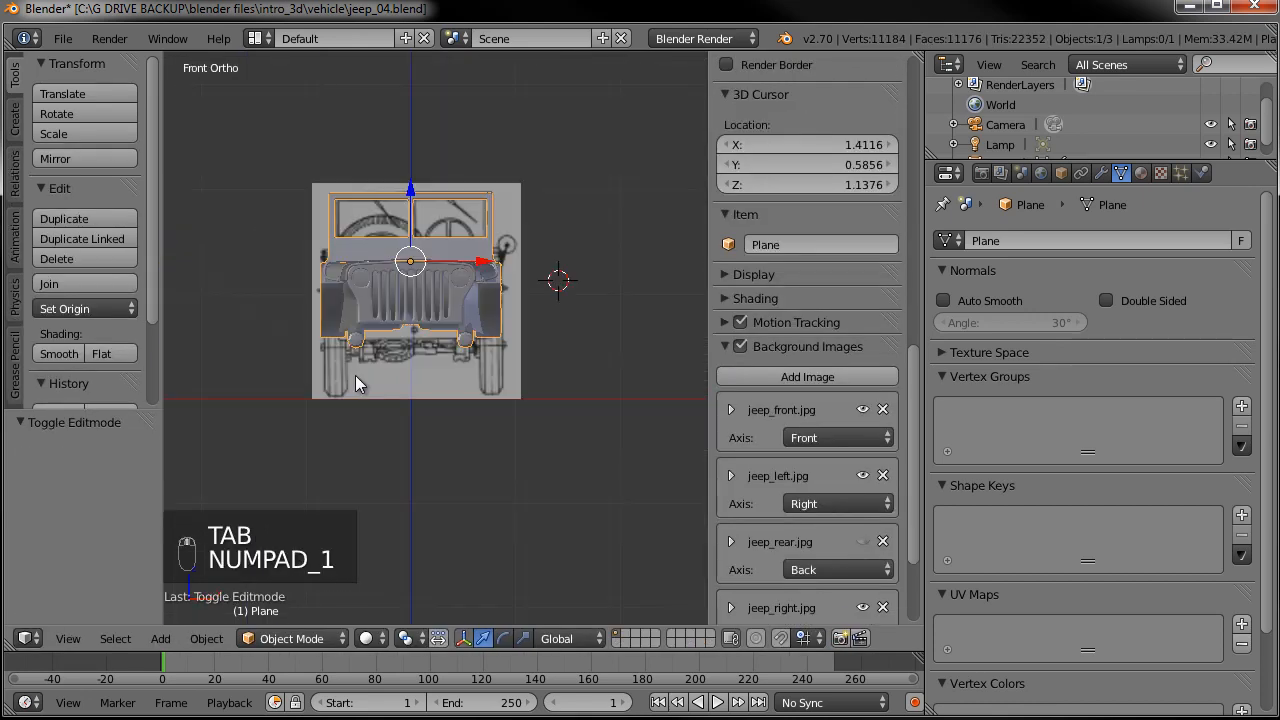
pyautogui.scroll(4, 388, 375)
pyautogui.scroll(-4, 397, 340)
pyautogui.scroll(2, 450, 341)
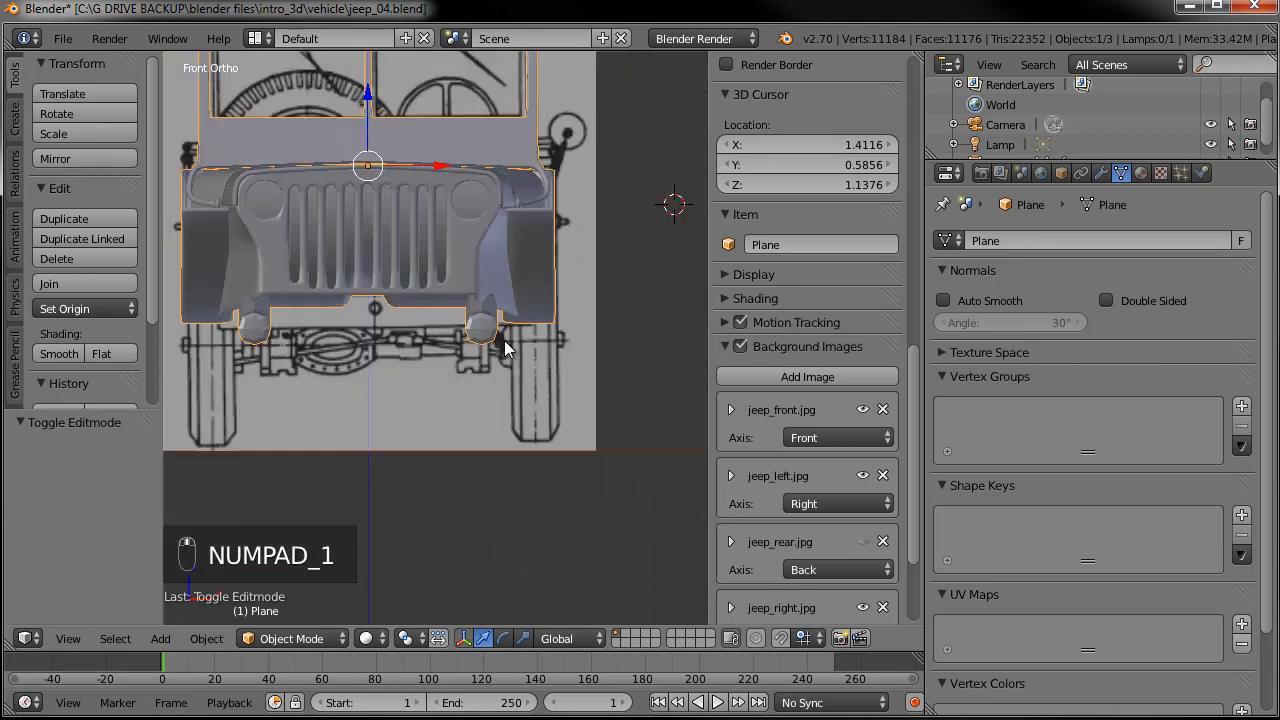
pyautogui.press('z')
pyautogui.scroll(3, 498, 342)
pyautogui.keyDown('shift'); pyautogui.moveTo(492, 360); pyautogui.dragTo(460, 397, button='middle'); pyautogui.keyUp('shift')
pyautogui.scroll(4, 458, 399)
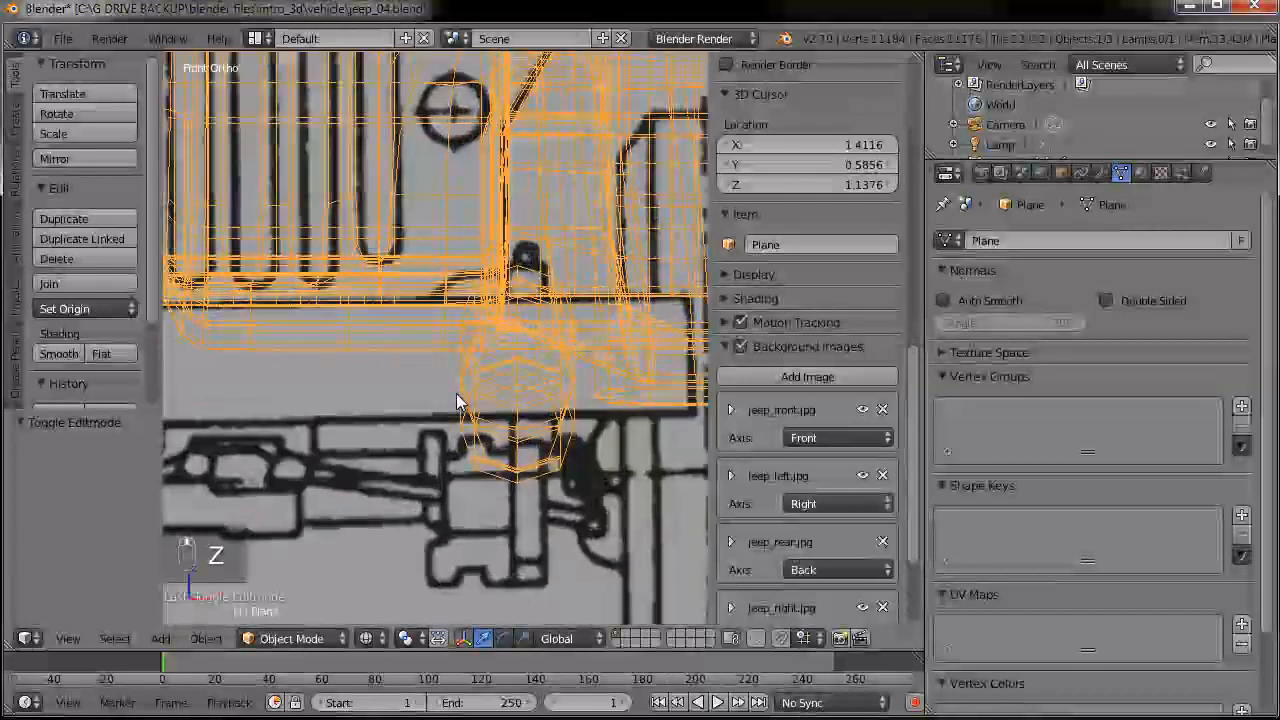
pyautogui.moveTo(449, 309); pyautogui.dragTo(447, 336, button='middle')
pyautogui.press('z')
pyautogui.scroll(-3, 503, 403)
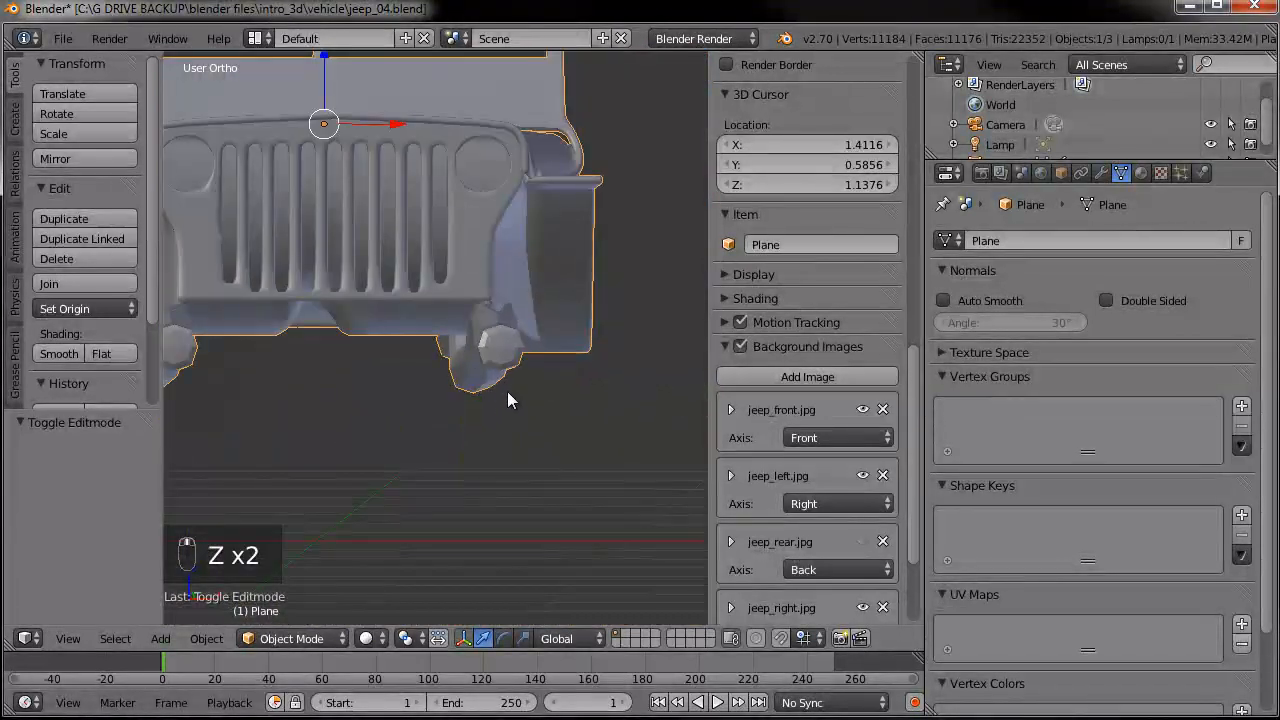
pyautogui.scroll(3, 503, 371)
pyautogui.moveTo(460, 396)
pyautogui.mouseDown(button='middle')
pyautogui.moveTo(489, 399)
pyautogui.moveTo(467, 397)
pyautogui.moveTo(478, 373)
pyautogui.moveTo(499, 386)
pyautogui.moveTo(570, 378)
pyautogui.mouseUp(button='middle')
pyautogui.scroll(2, 475, 399)
pyautogui.scroll(-2, 460, 418)
pyautogui.moveTo(300, 390); pyautogui.dragTo(411, 384, button='middle')
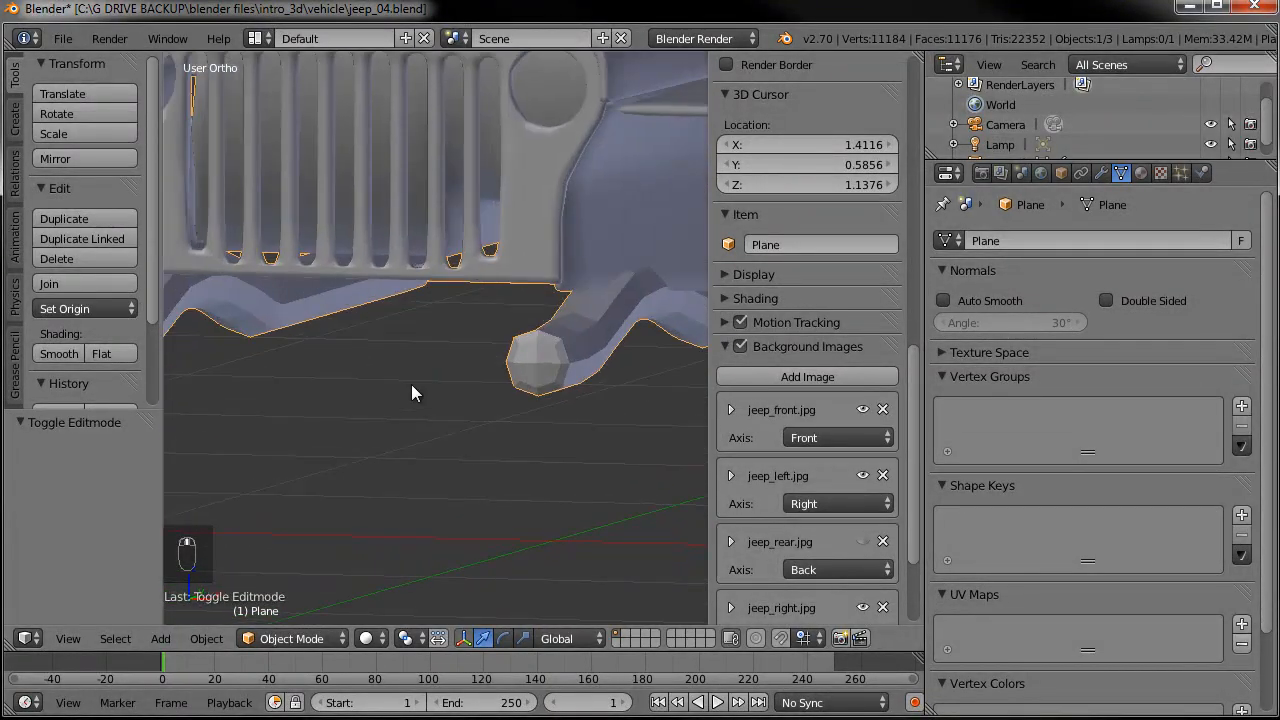
# - Add two lengthwise edge loops along the frame rails, near their upper and lower edges, to square the rounded profile
pyautogui.press('Tab')
pyautogui.hotkey('ctrl', 'r')
pyautogui.click(560, 354)
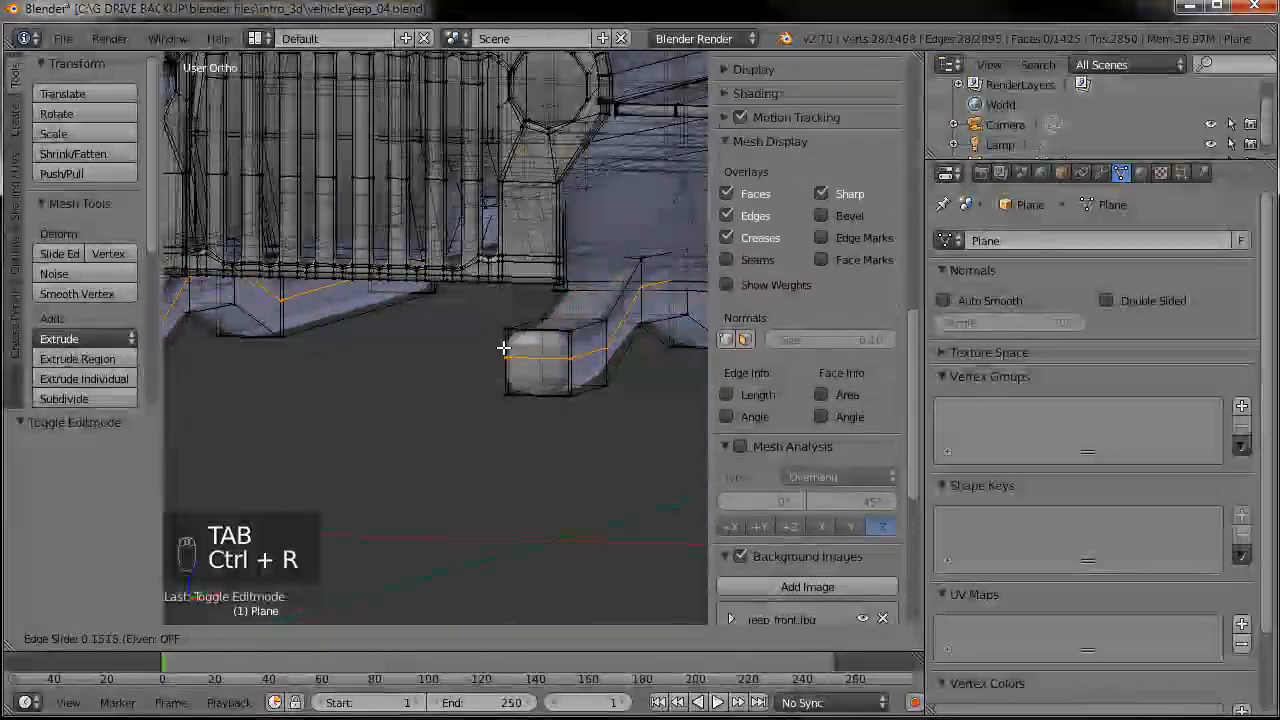
pyautogui.click(503, 347)
pyautogui.hotkey('ctrl', 'r')
pyautogui.click(500, 366)
pyautogui.click(499, 378)
pyautogui.scroll(-6, 512, 385)
pyautogui.press('Tab')
# - Switch to perspective view, deselect everything, and examine the jeep body and frame rails from several angles
pyautogui.moveTo(512, 386)
pyautogui.mouseDown(button='middle')
pyautogui.moveTo(433, 385)
pyautogui.moveTo(516, 409)
pyautogui.mouseUp(button='middle')
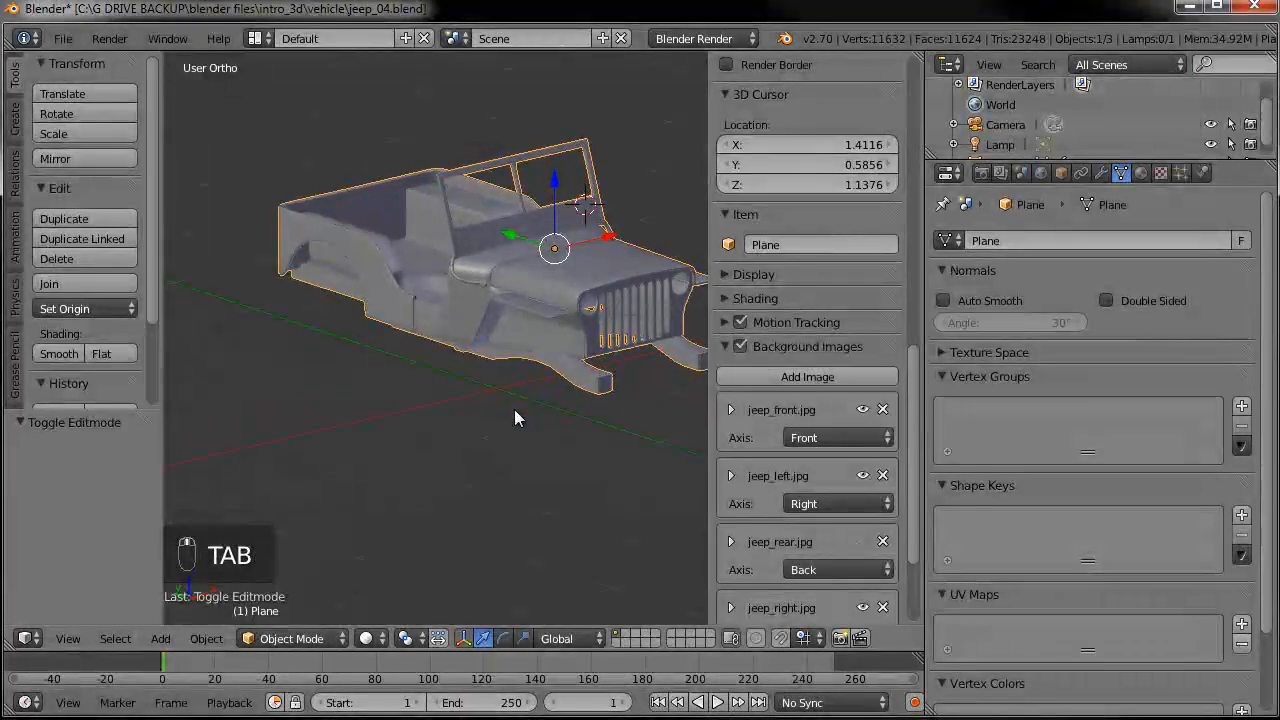
pyautogui.press('KP_5')
pyautogui.scroll(-8, 511, 418)
pyautogui.press('a')
pyautogui.press('a')
pyautogui.scroll(8, 330, 370)
pyautogui.moveTo(351, 380); pyautogui.dragTo(365, 440, button='middle')
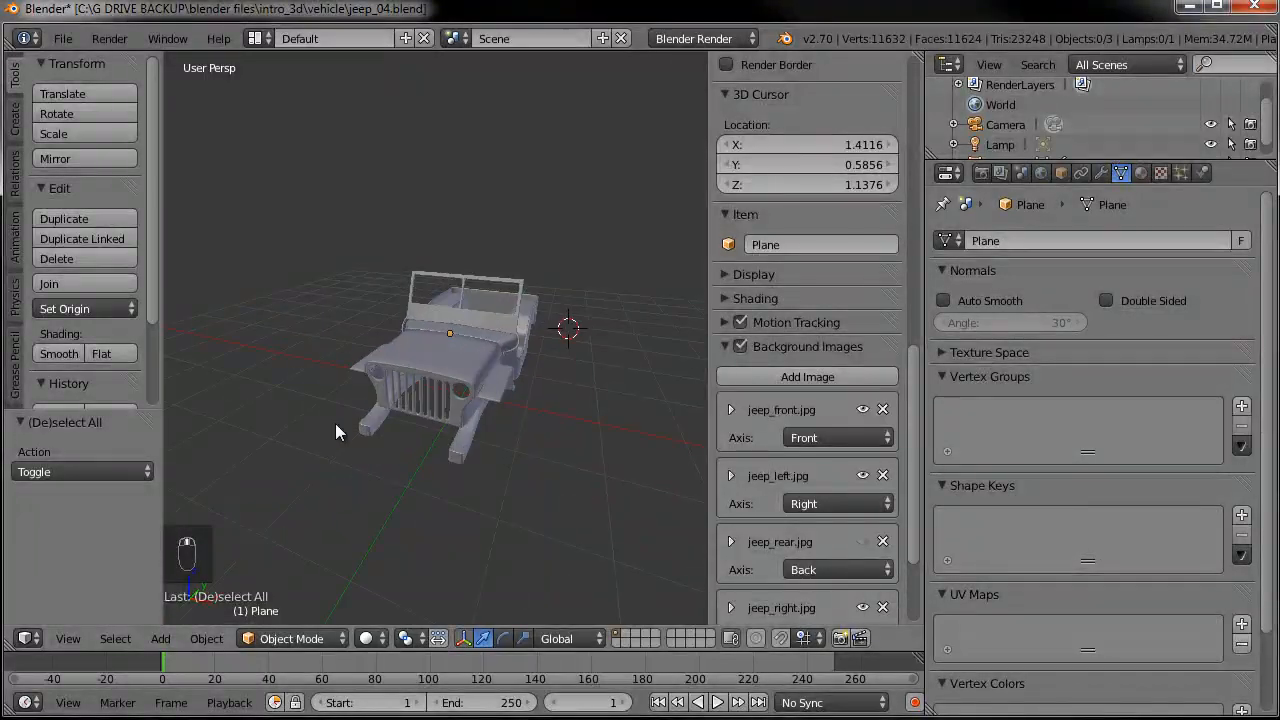
pyautogui.moveTo(570, 430); pyautogui.dragTo(356, 450, button='middle')
pyautogui.moveTo(420, 328); pyautogui.dragTo(541, 384, button='middle')
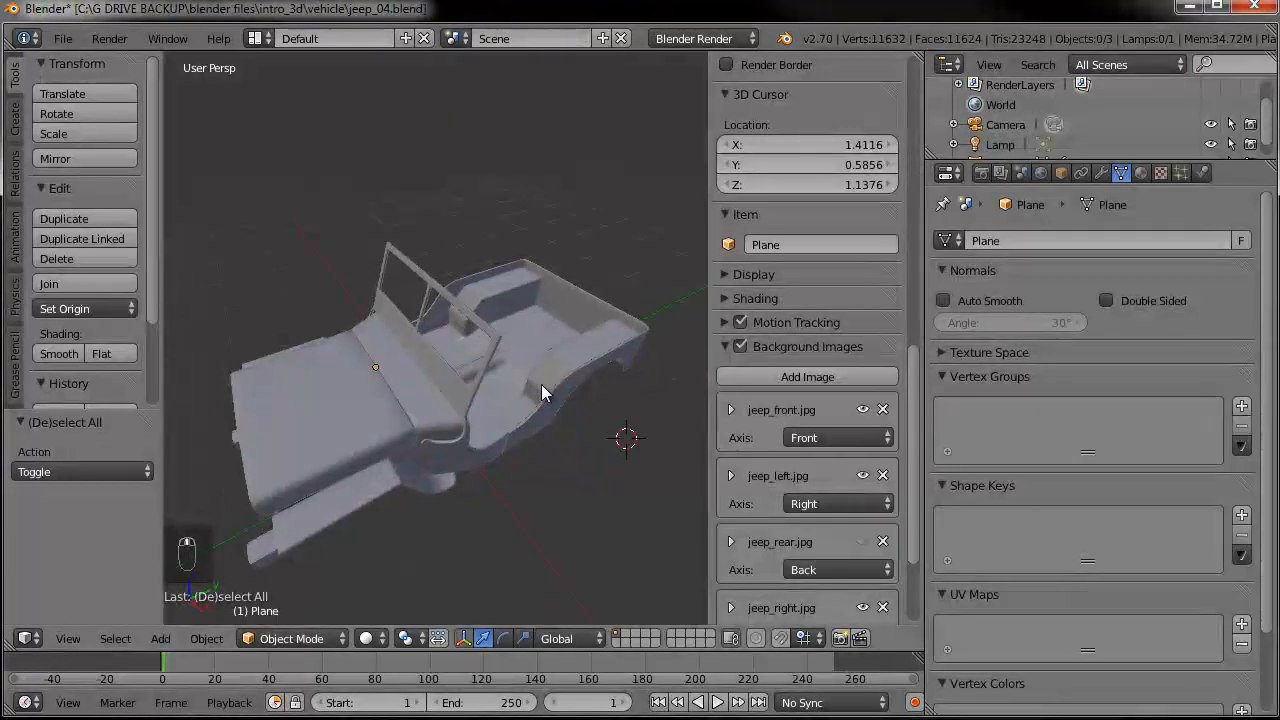
pyautogui.moveTo(453, 442); pyautogui.dragTo(543, 410, button='middle')
pyautogui.scroll(-2, 526, 401)
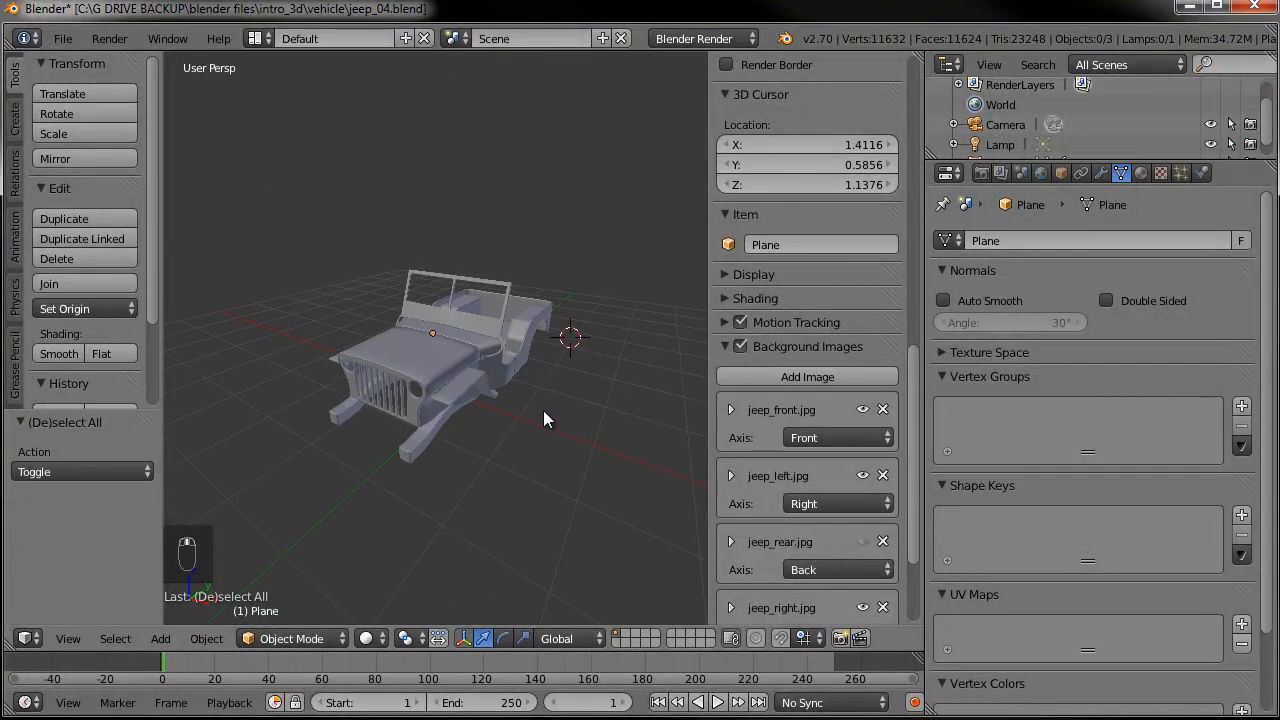